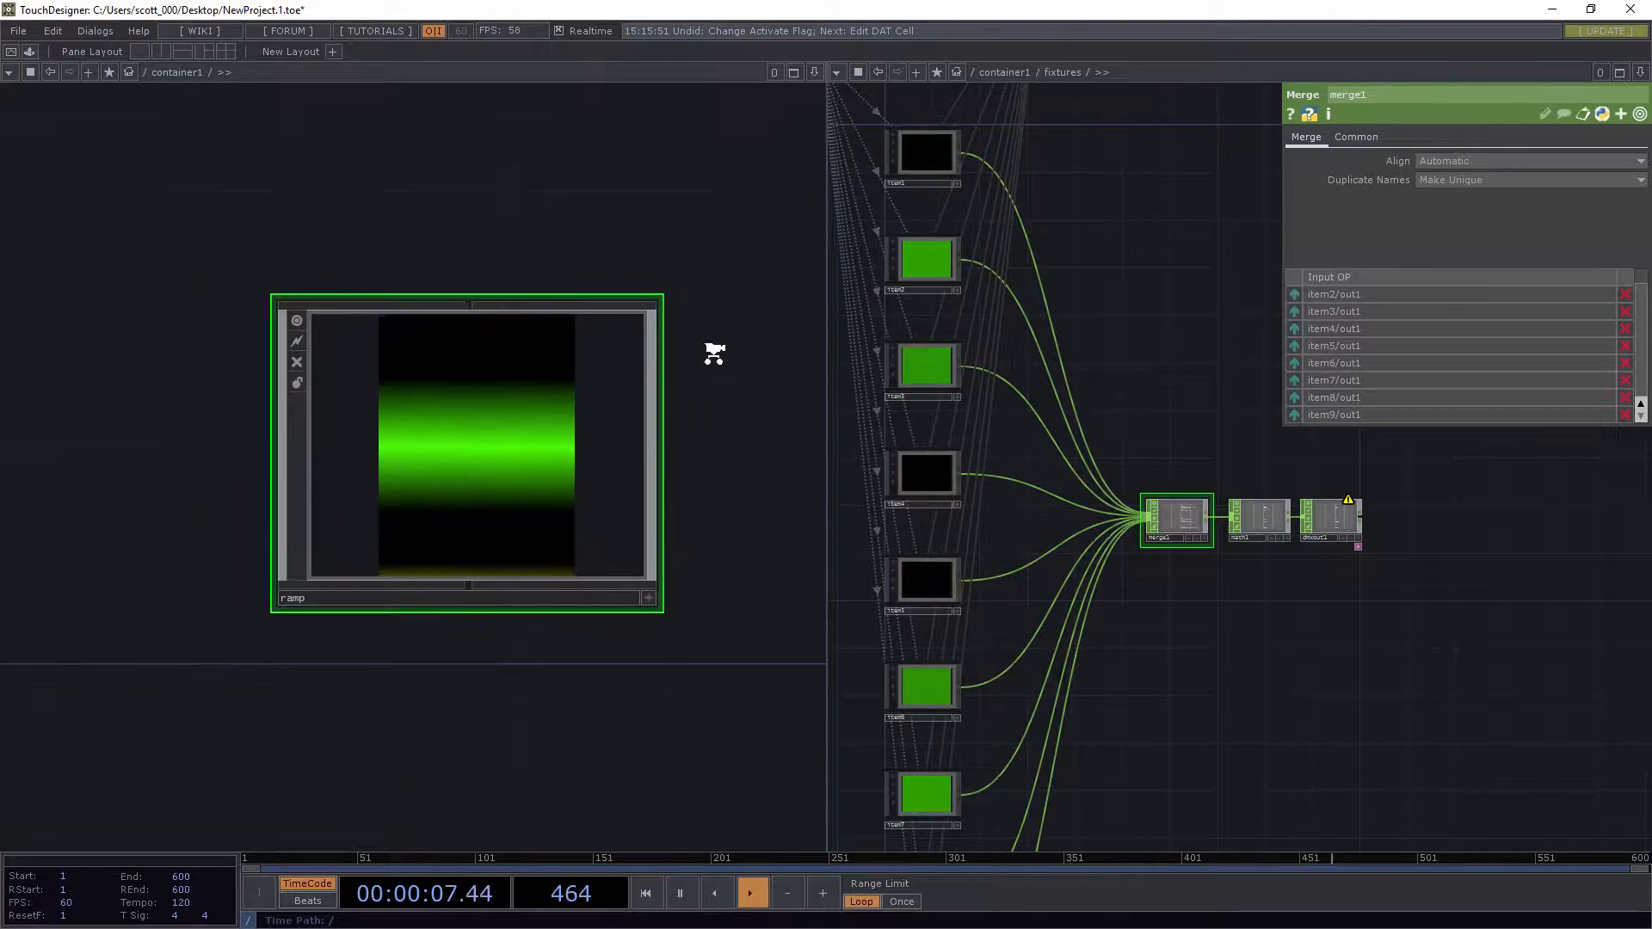
Leave the fixtures network for its parent container1 and reduce the workspace to a single network pane
{"action": "key", "text": "u"}
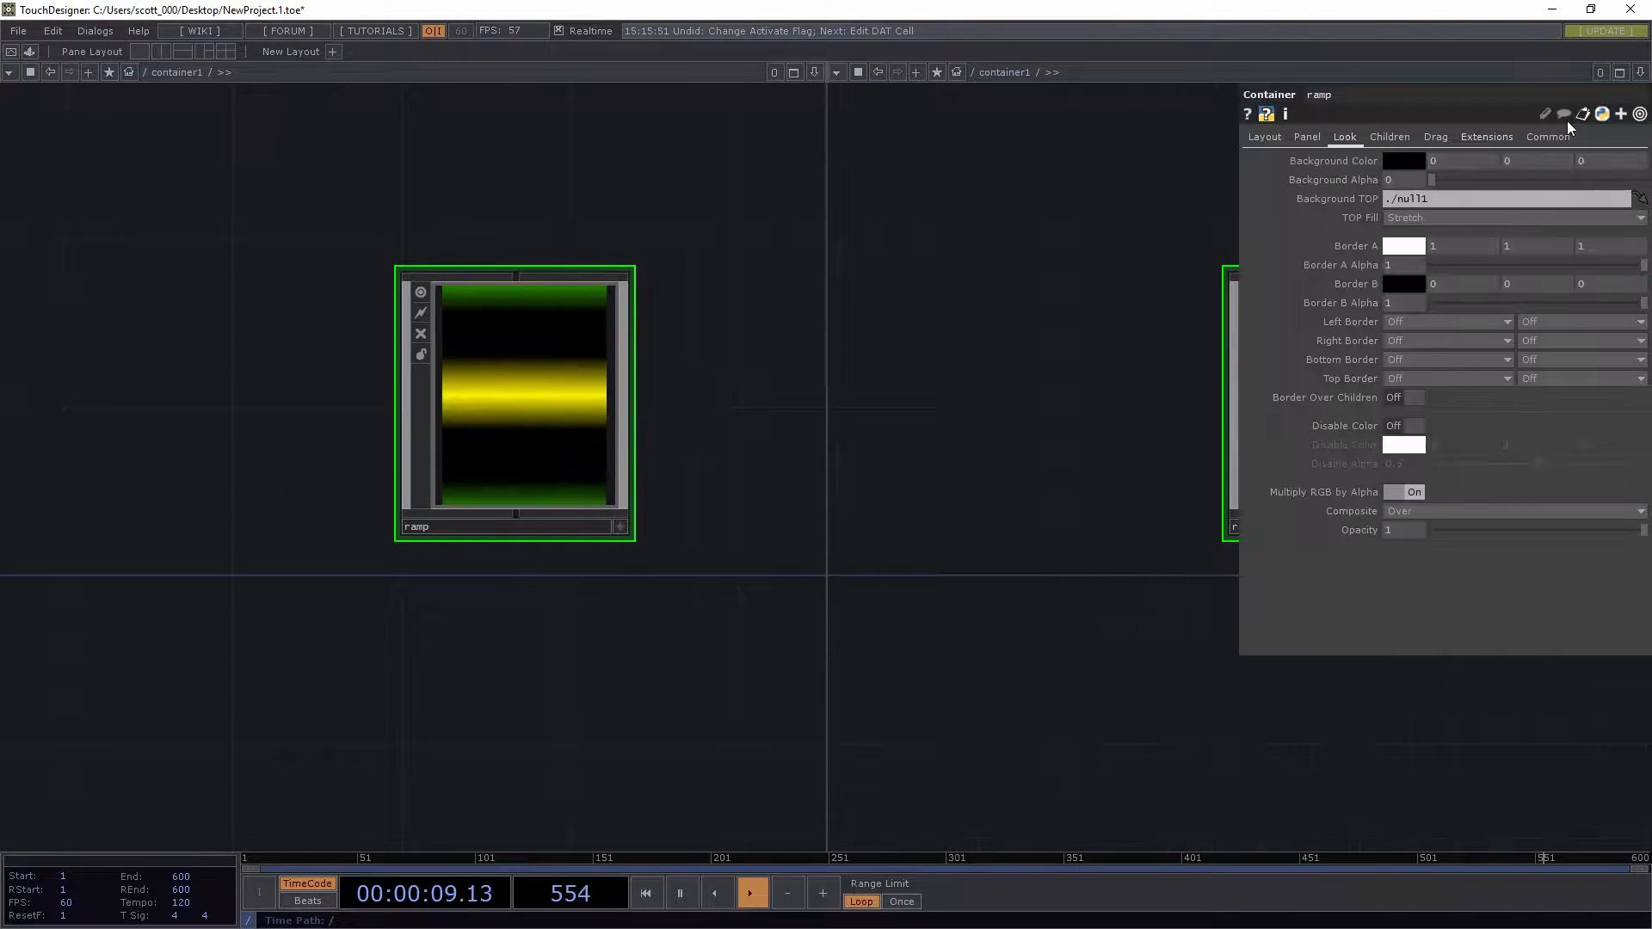
{"action": "left_click", "coordinate": [1619, 73]}
{"action": "left_click", "coordinate": [1517, 195]}
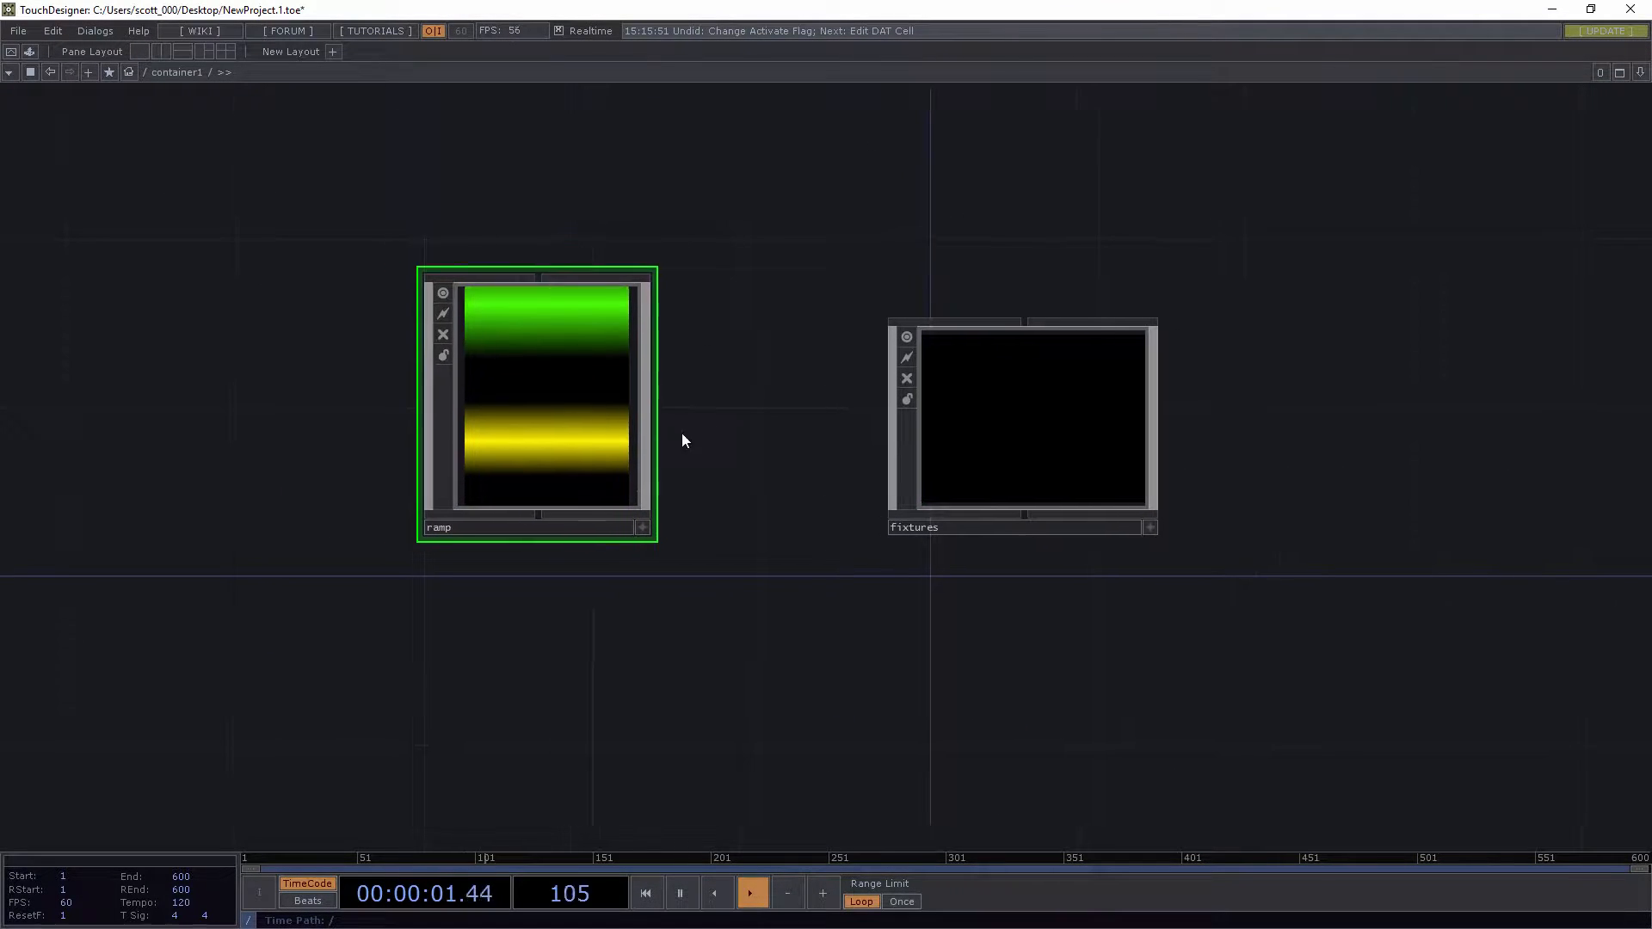
Look inside the ramp container, return to container1, and move the fixtures container closer to ramp
{"action": "key", "text": "i"}
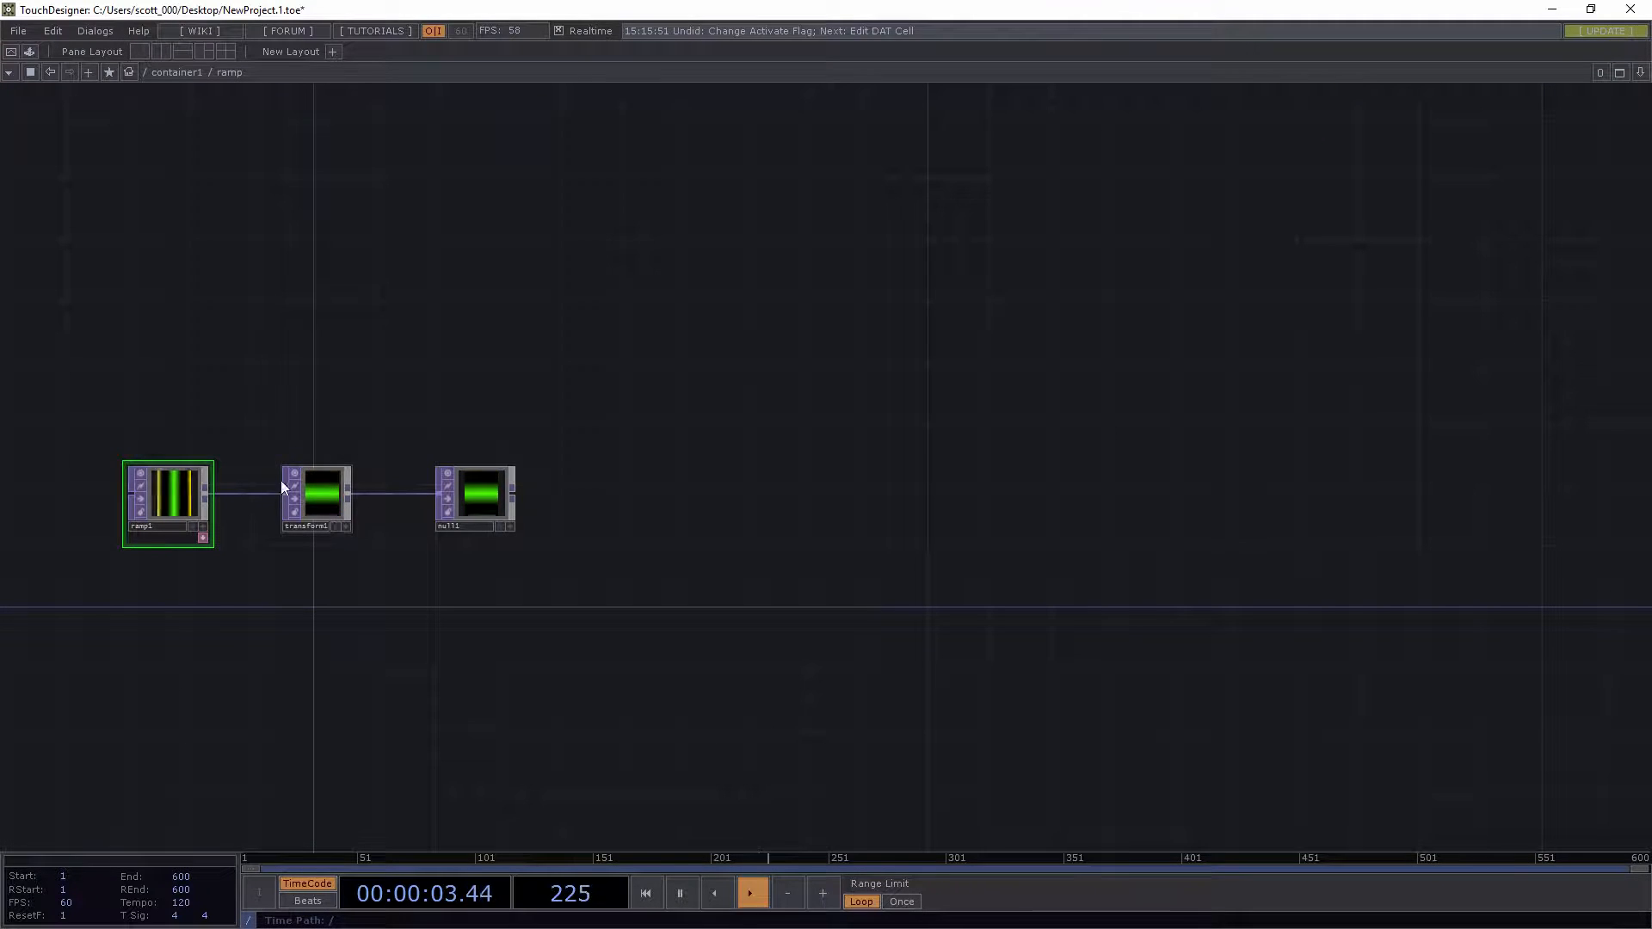
{"action": "key", "text": "u"}
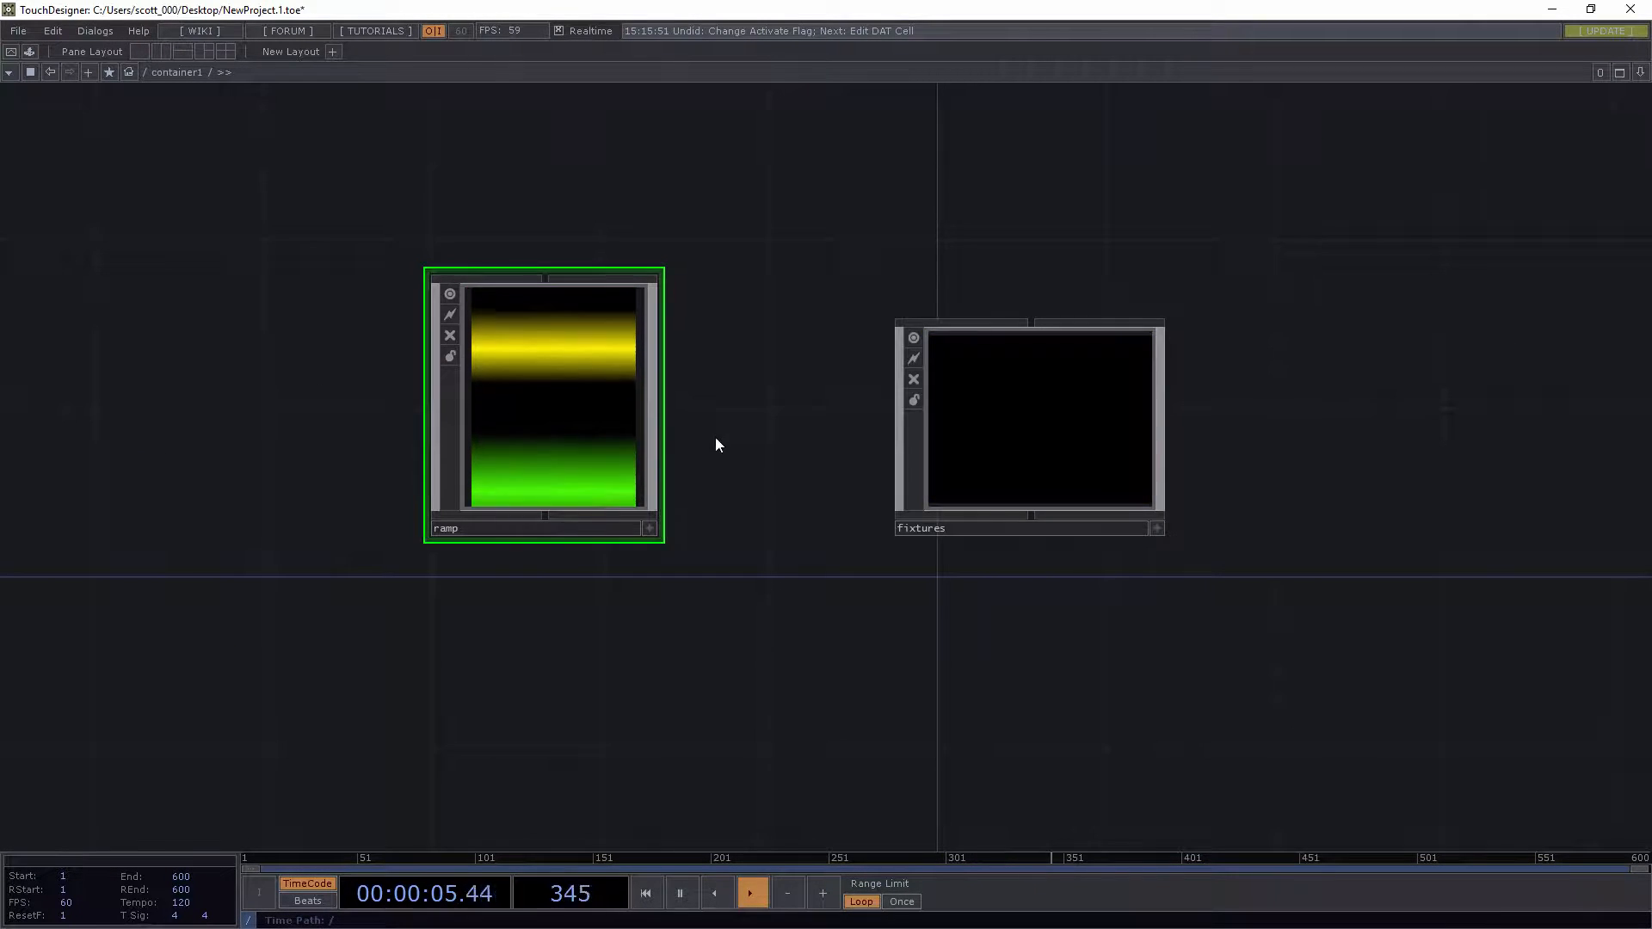
{"action": "left_click", "coordinate": [975, 422]}
{"action": "left_click_drag", "start_coordinate": [975, 424], "coordinate": [848, 381]}
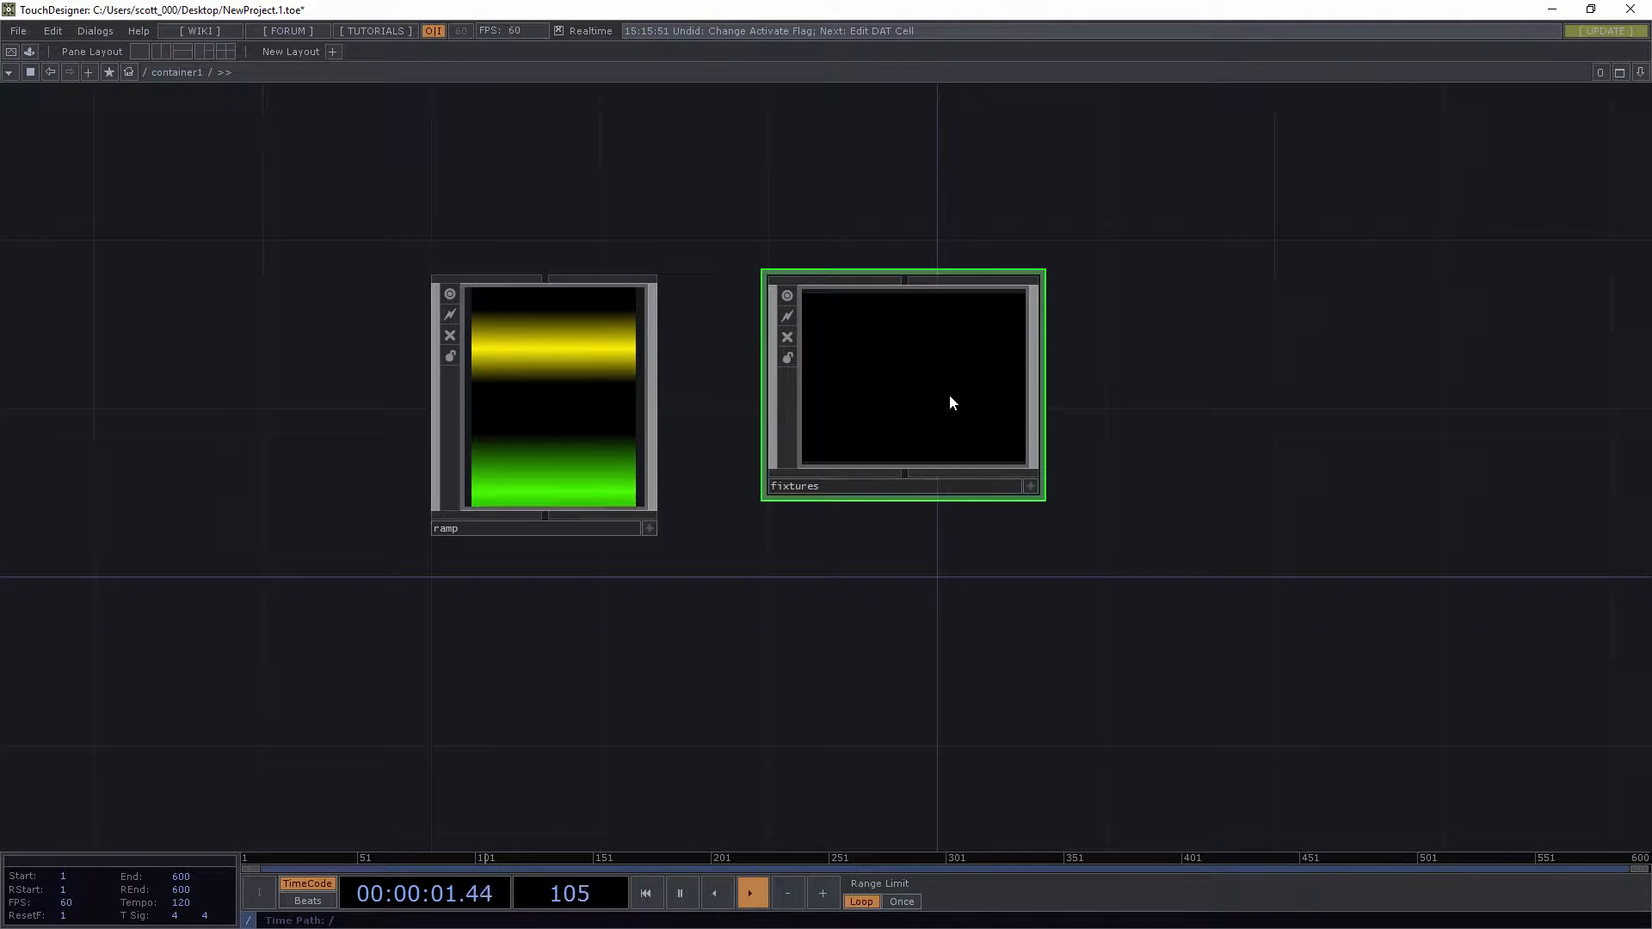
Set the fixtures container's width to the expression op('ramp').par.w
{"action": "key", "text": "p"}
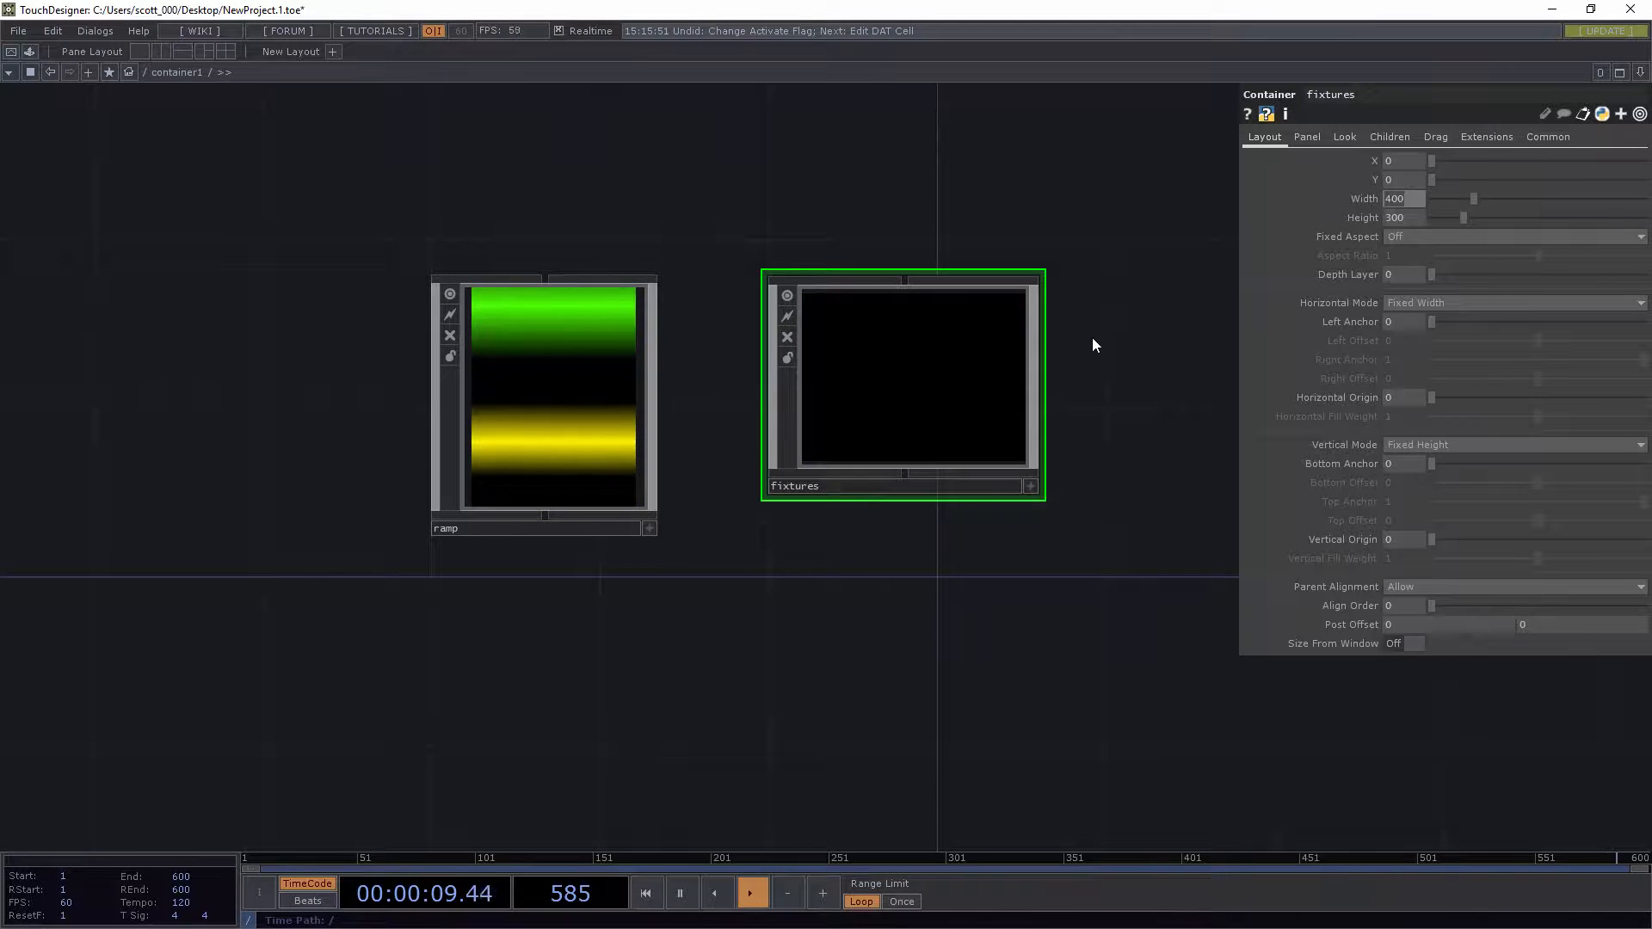
{"action": "type", "text": "op('ramp"}
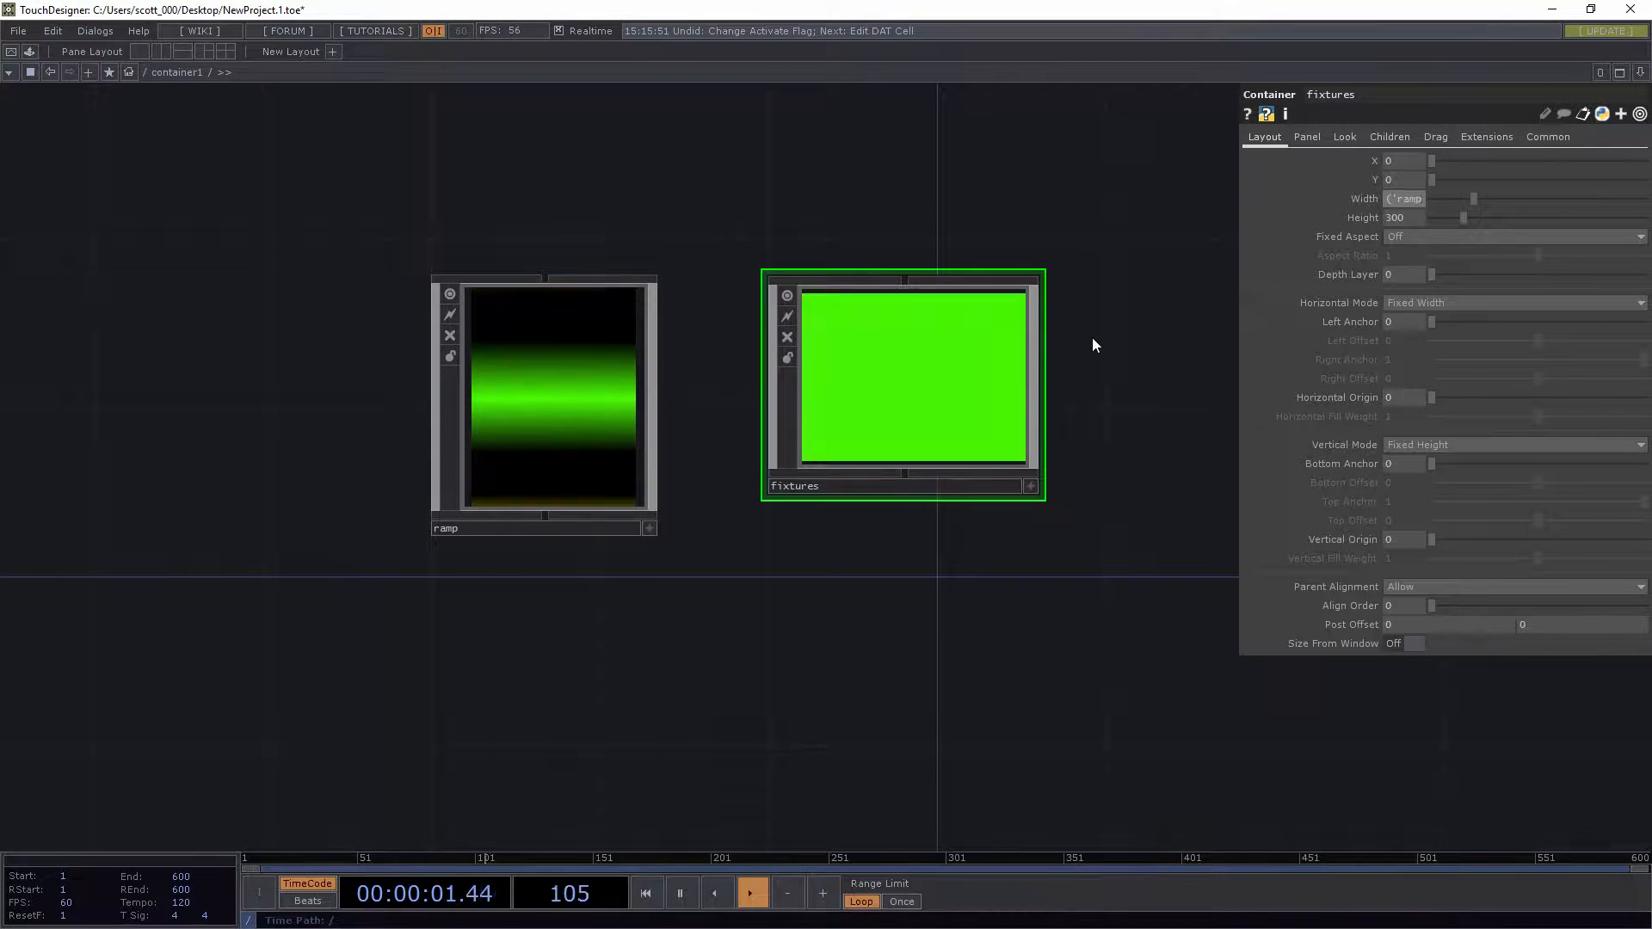
{"action": "type", "text": "')"}
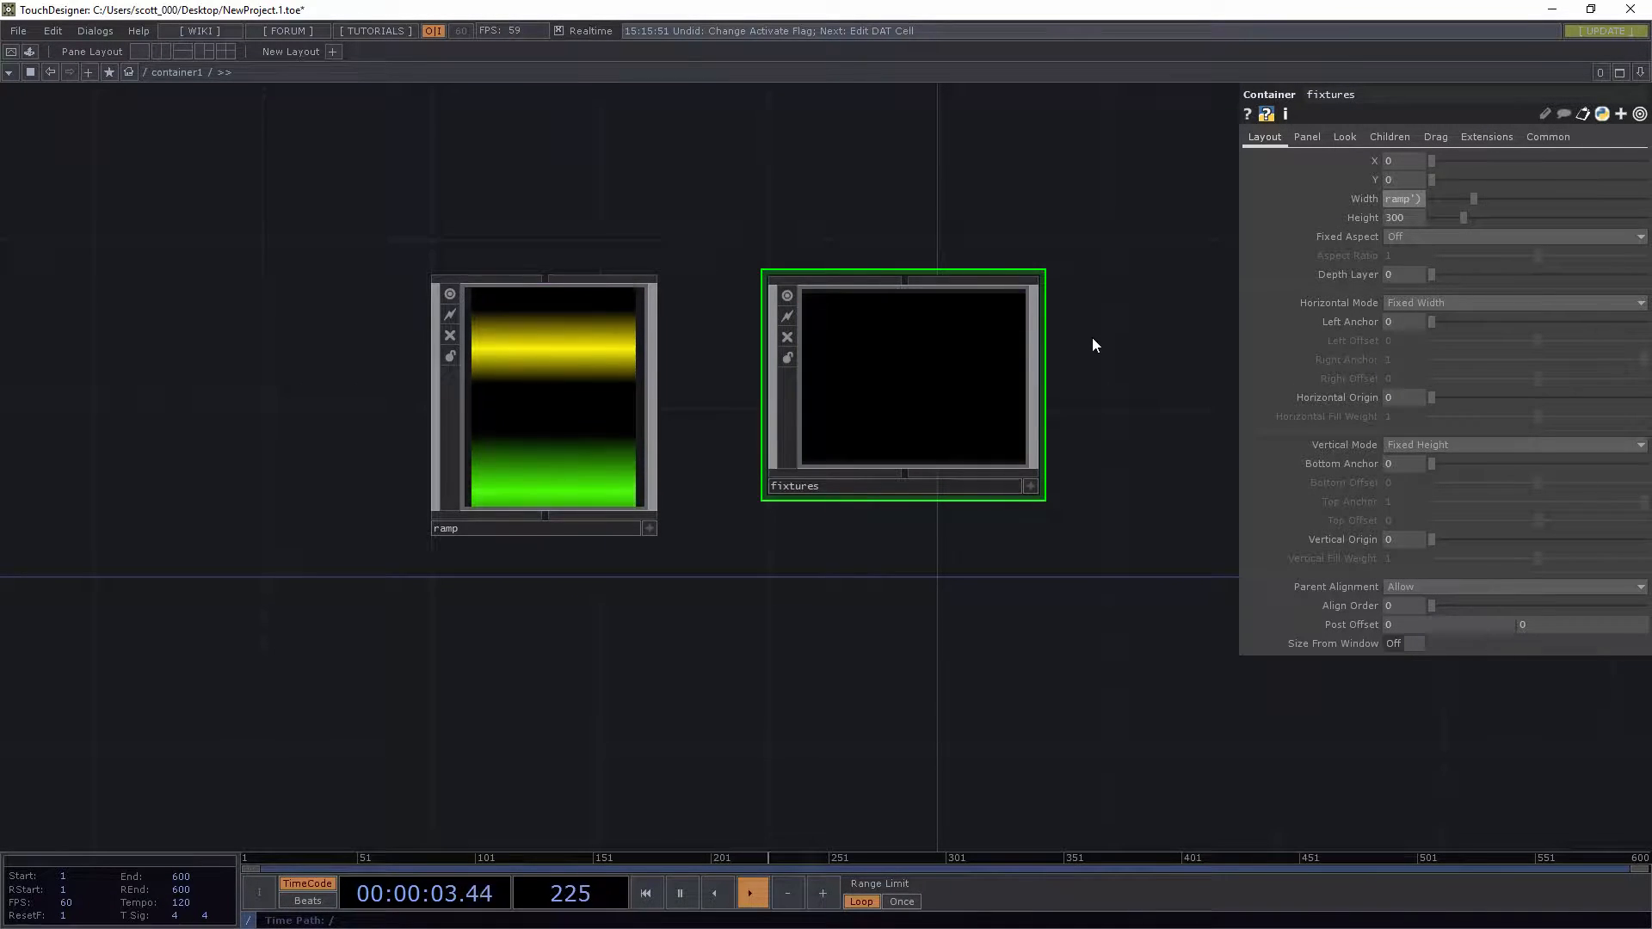
{"action": "type", "text": ".par.w"}
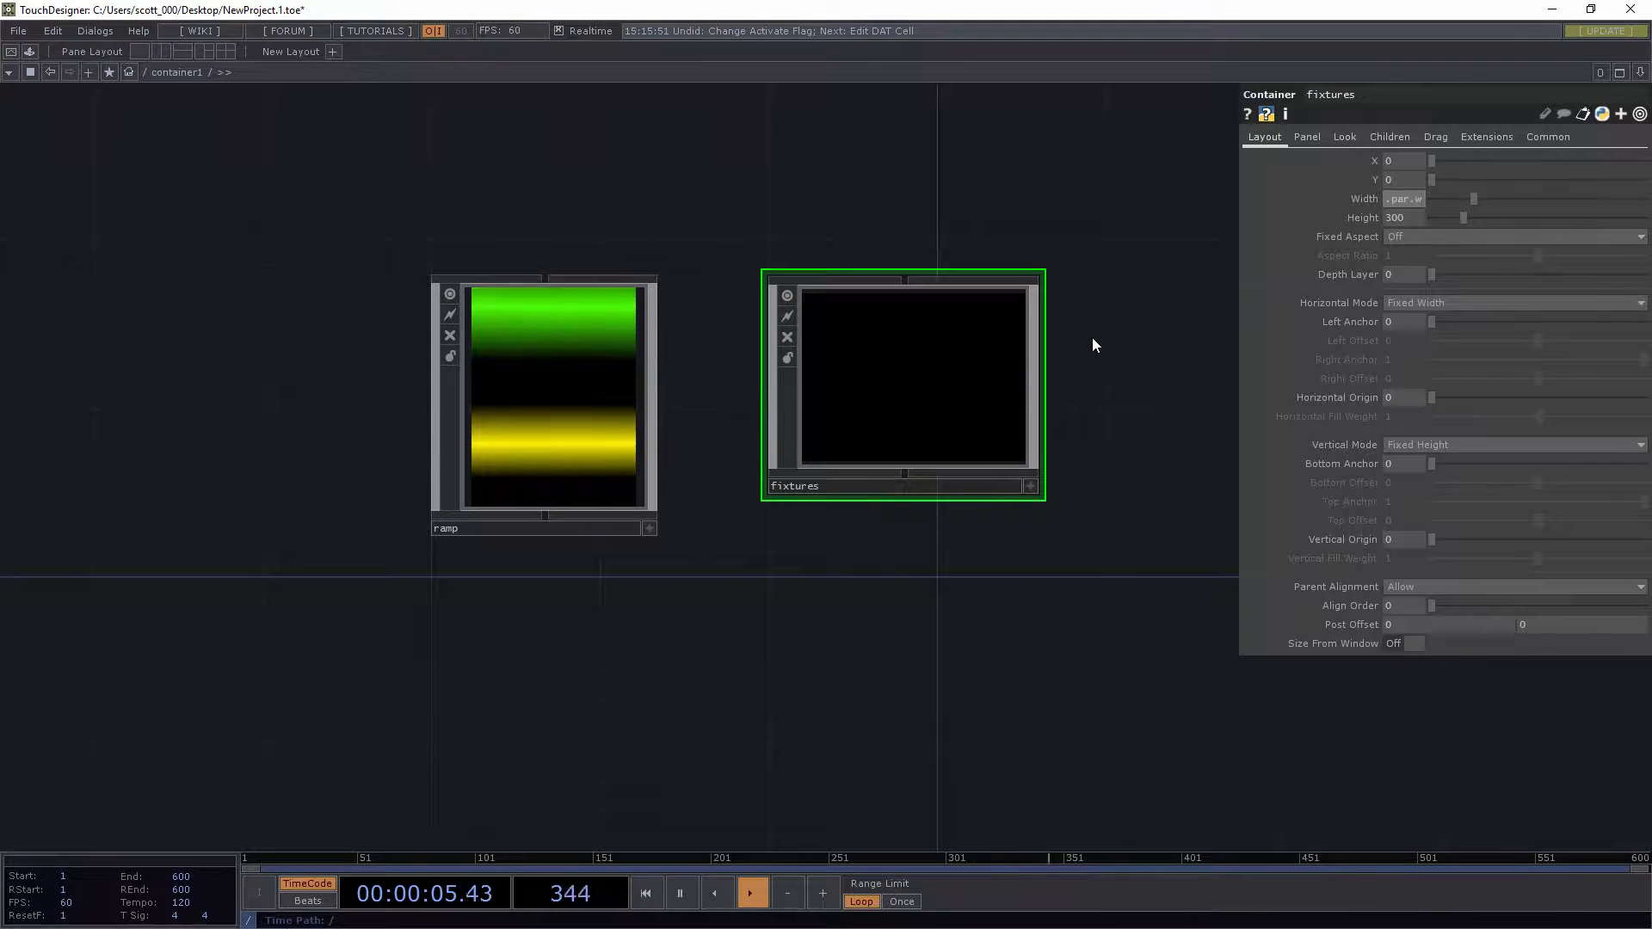
{"action": "key", "text": "Return"}
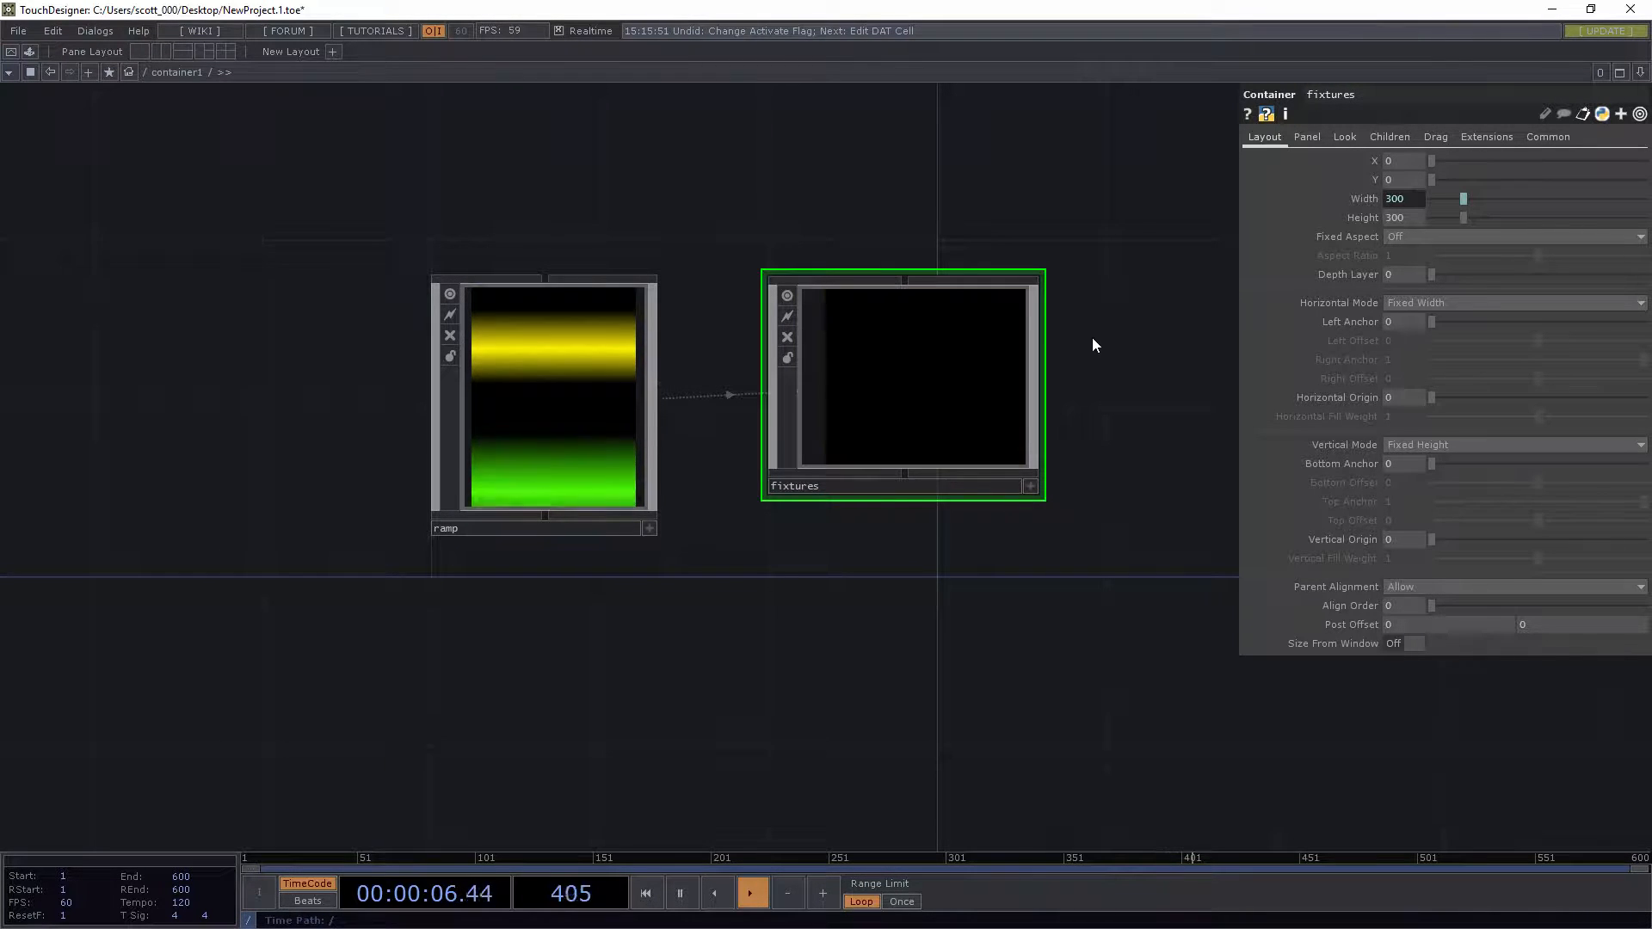
Reuse the width expression for the fixtures container's height, changed to op('ramp').par.h
{"action": "left_click", "coordinate": [1361, 199]}
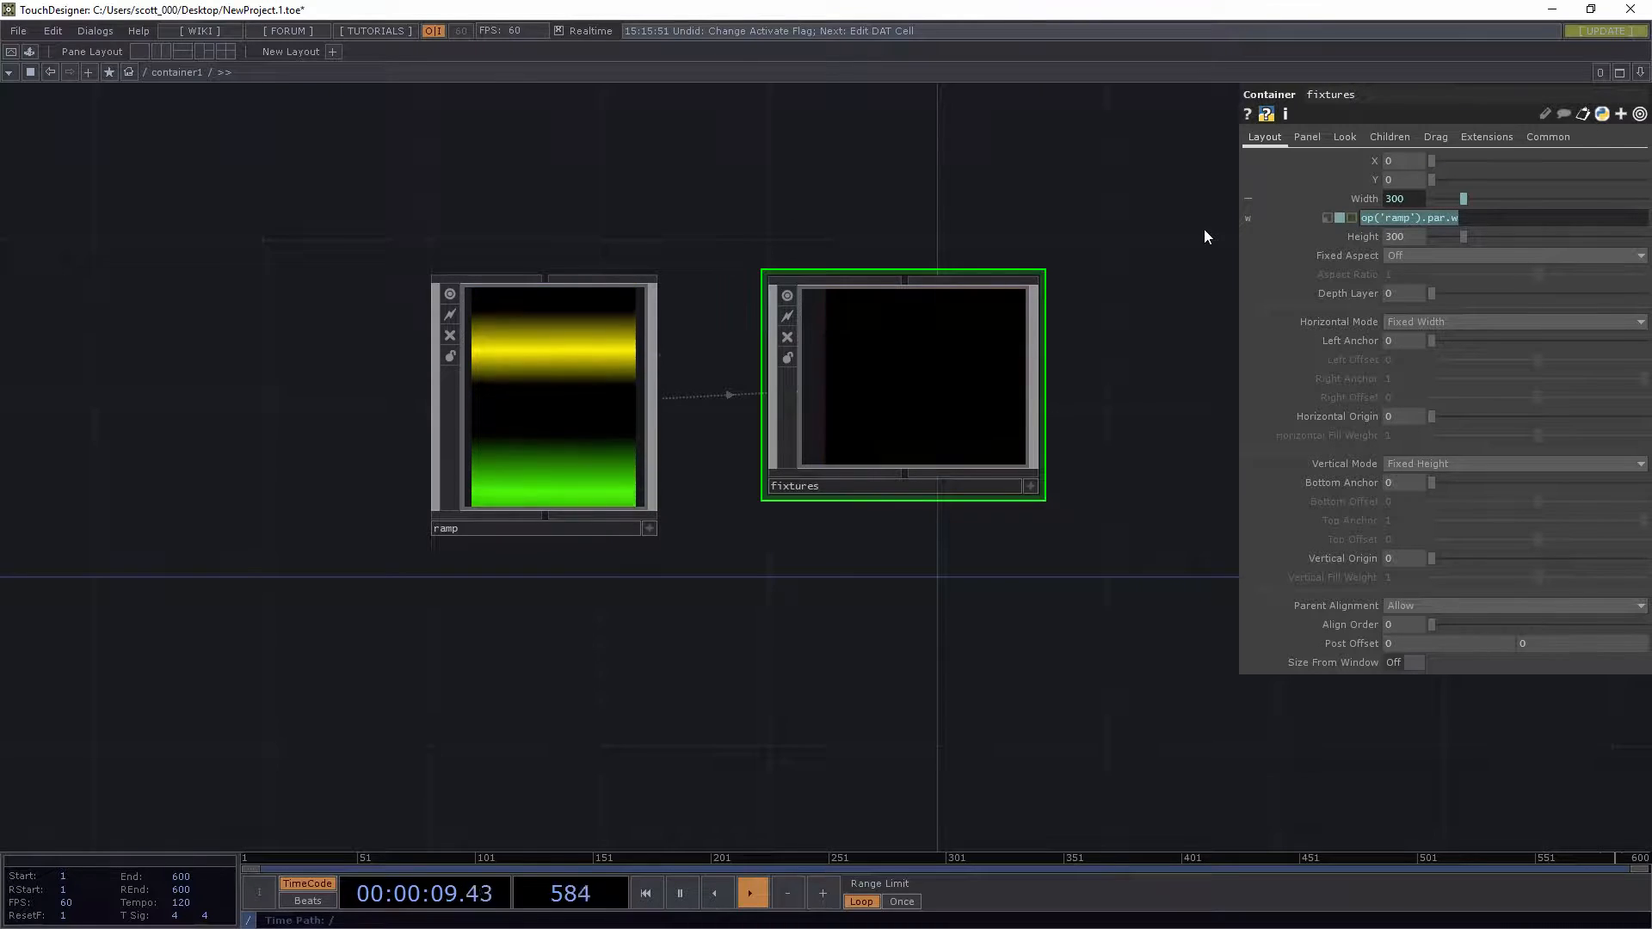
{"action": "type", "text": "op('ramp').par.w"}
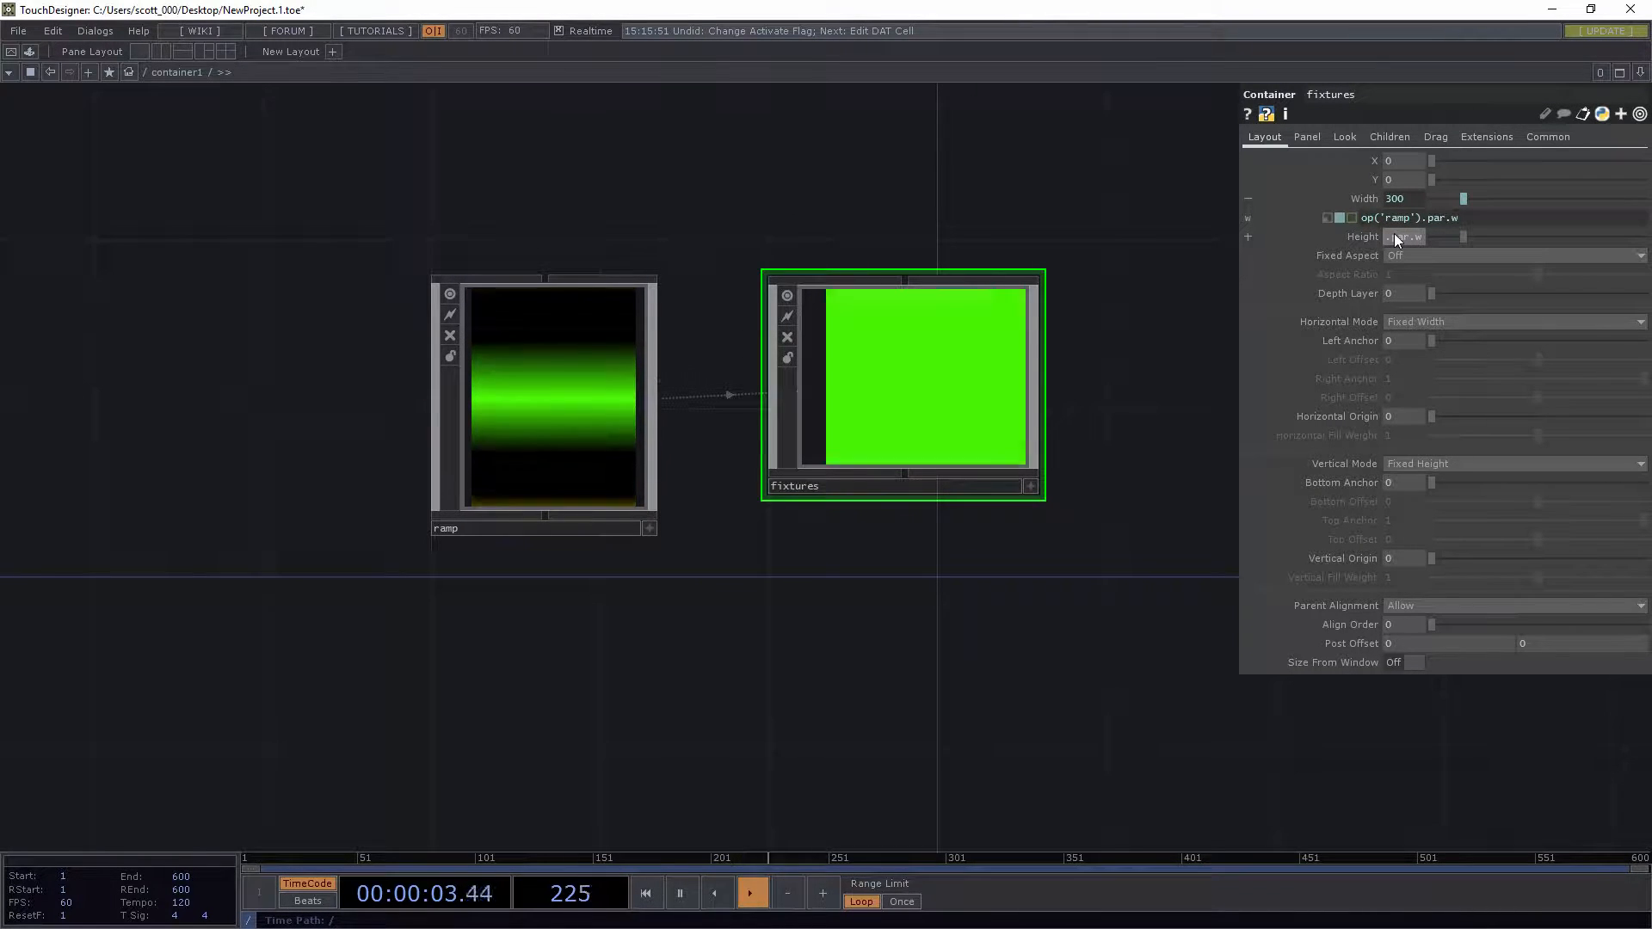
{"action": "key", "text": "BackSpace"}
{"action": "type", "text": "h"}
{"action": "key", "text": "Return"}
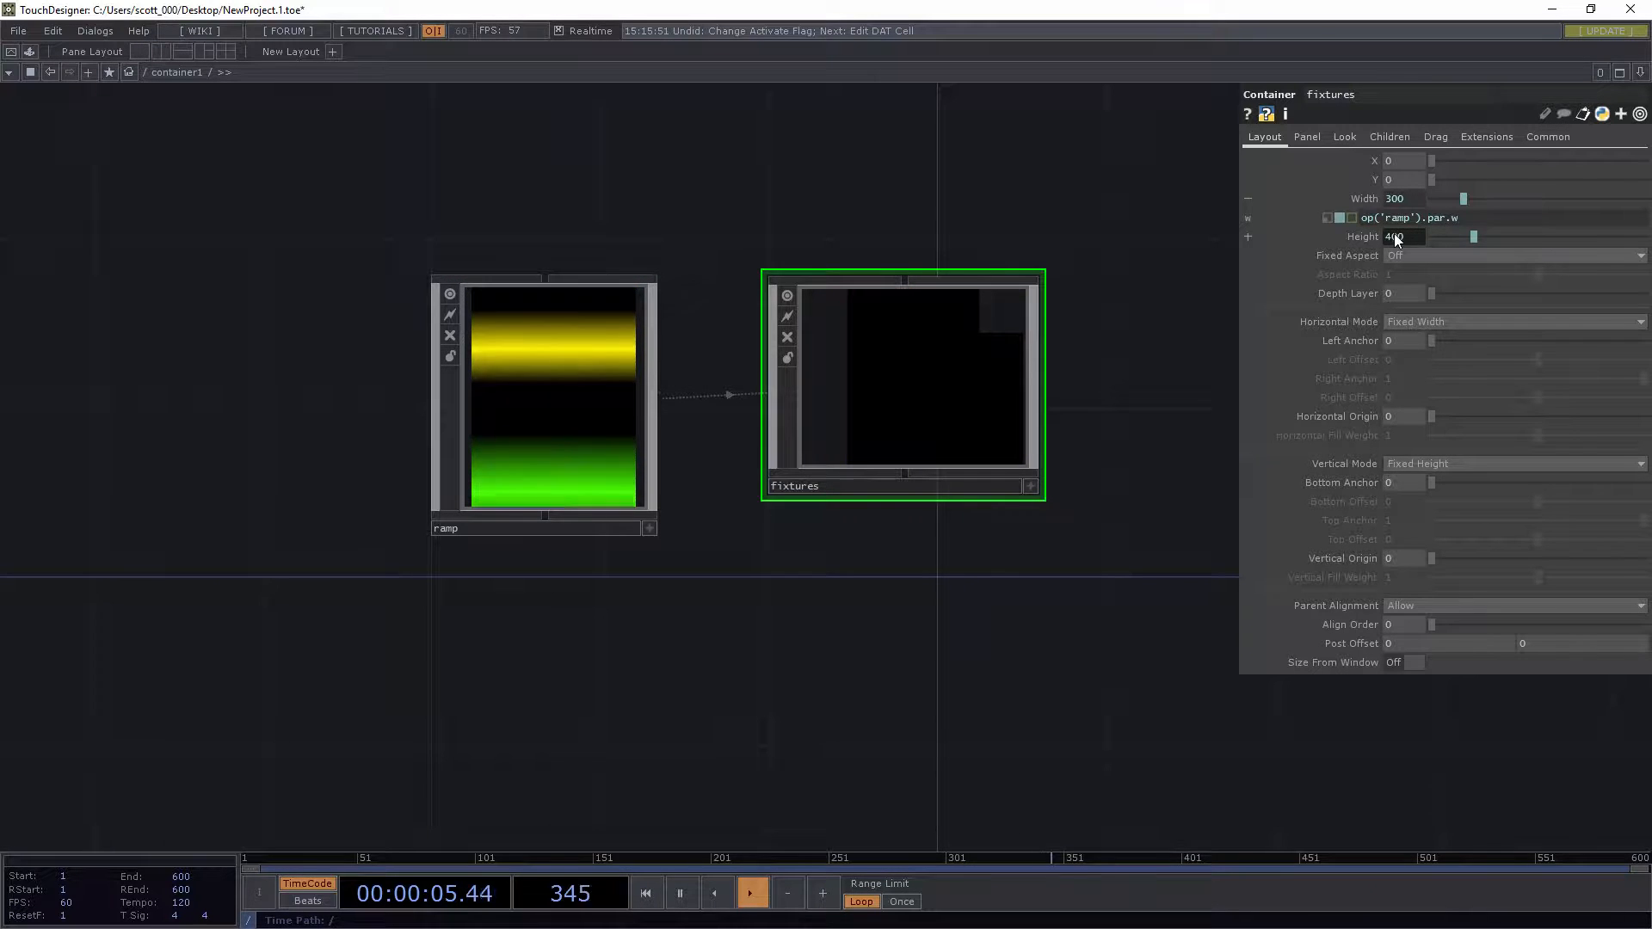
Inside the fixtures network, set the Clone Master of the template container1 to container1
{"action": "scroll", "coordinate": [923, 317], "scroll_direction": "up", "scroll_amount": 5}
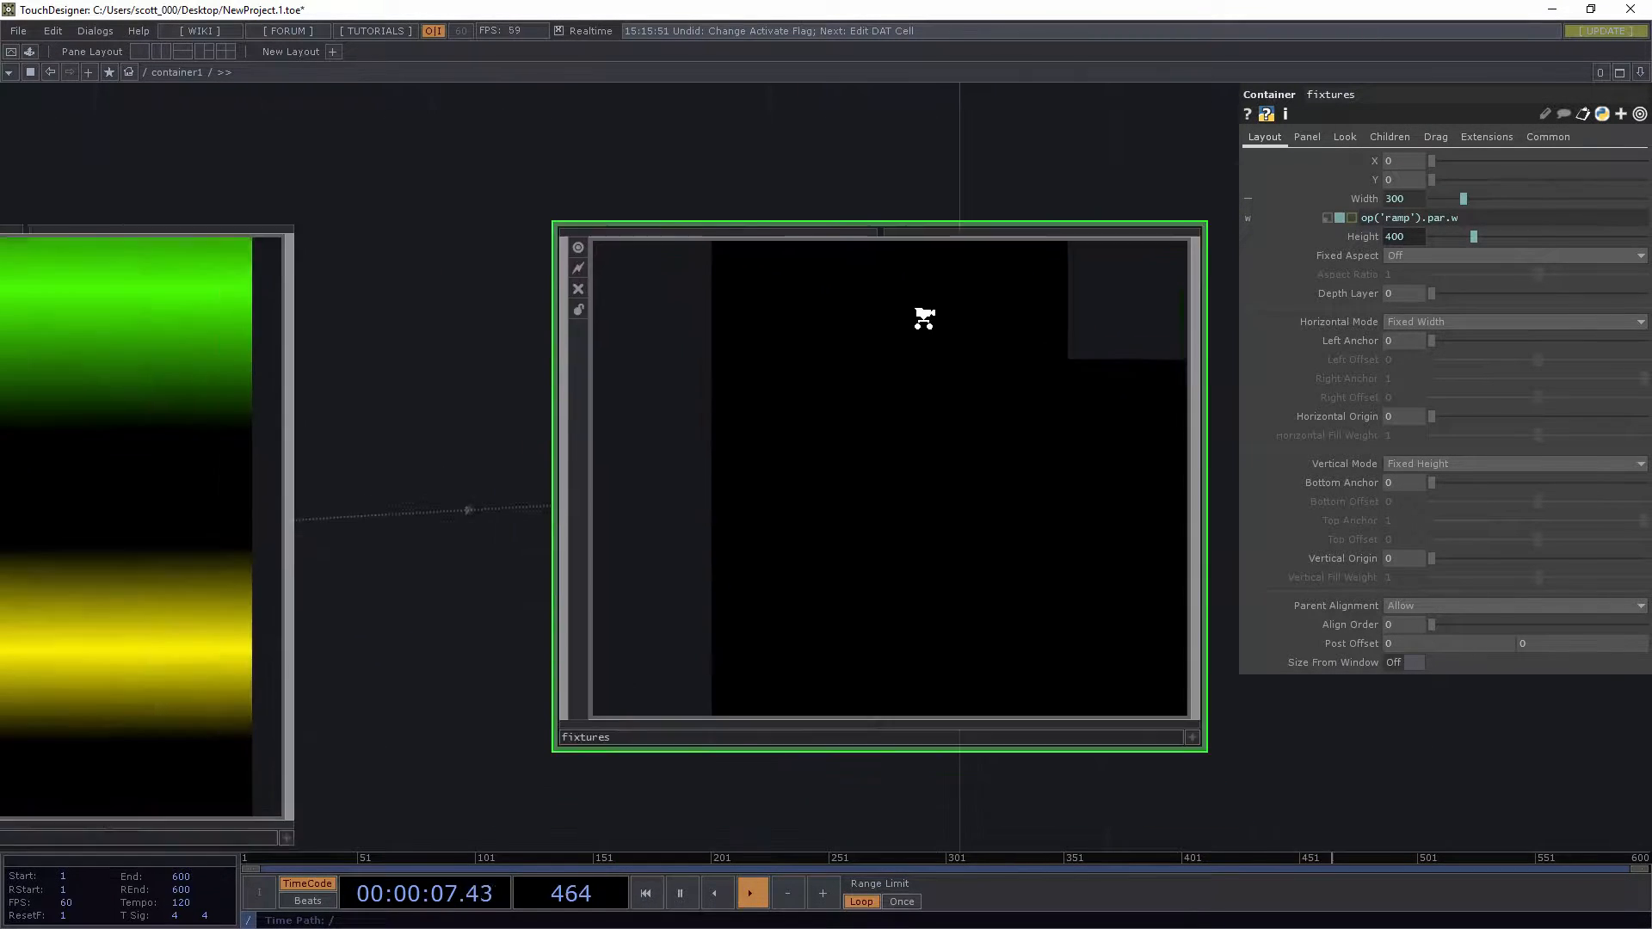
{"action": "scroll", "coordinate": [925, 320], "scroll_direction": "down", "scroll_amount": 5}
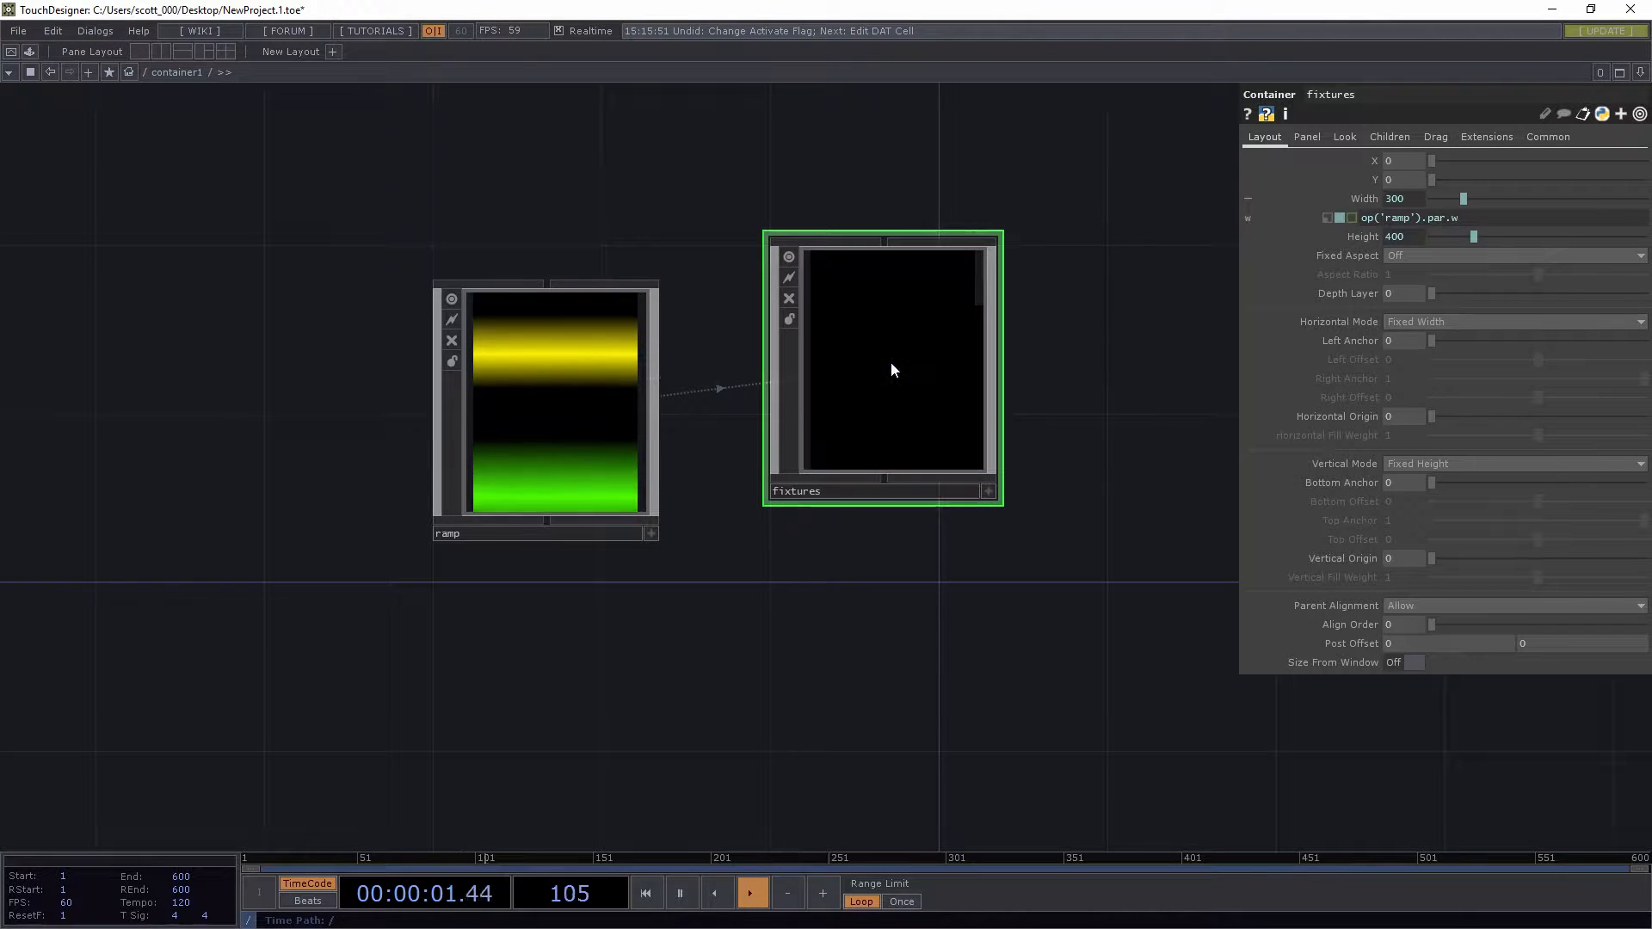
{"action": "key", "text": "i"}
{"action": "scroll", "coordinate": [439, 366], "scroll_direction": "down", "scroll_amount": 2}
{"action": "left_click_drag", "start_coordinate": [439, 366], "coordinate": [792, 552]}
{"action": "scroll", "coordinate": [872, 397], "scroll_direction": "down", "scroll_amount": 1}
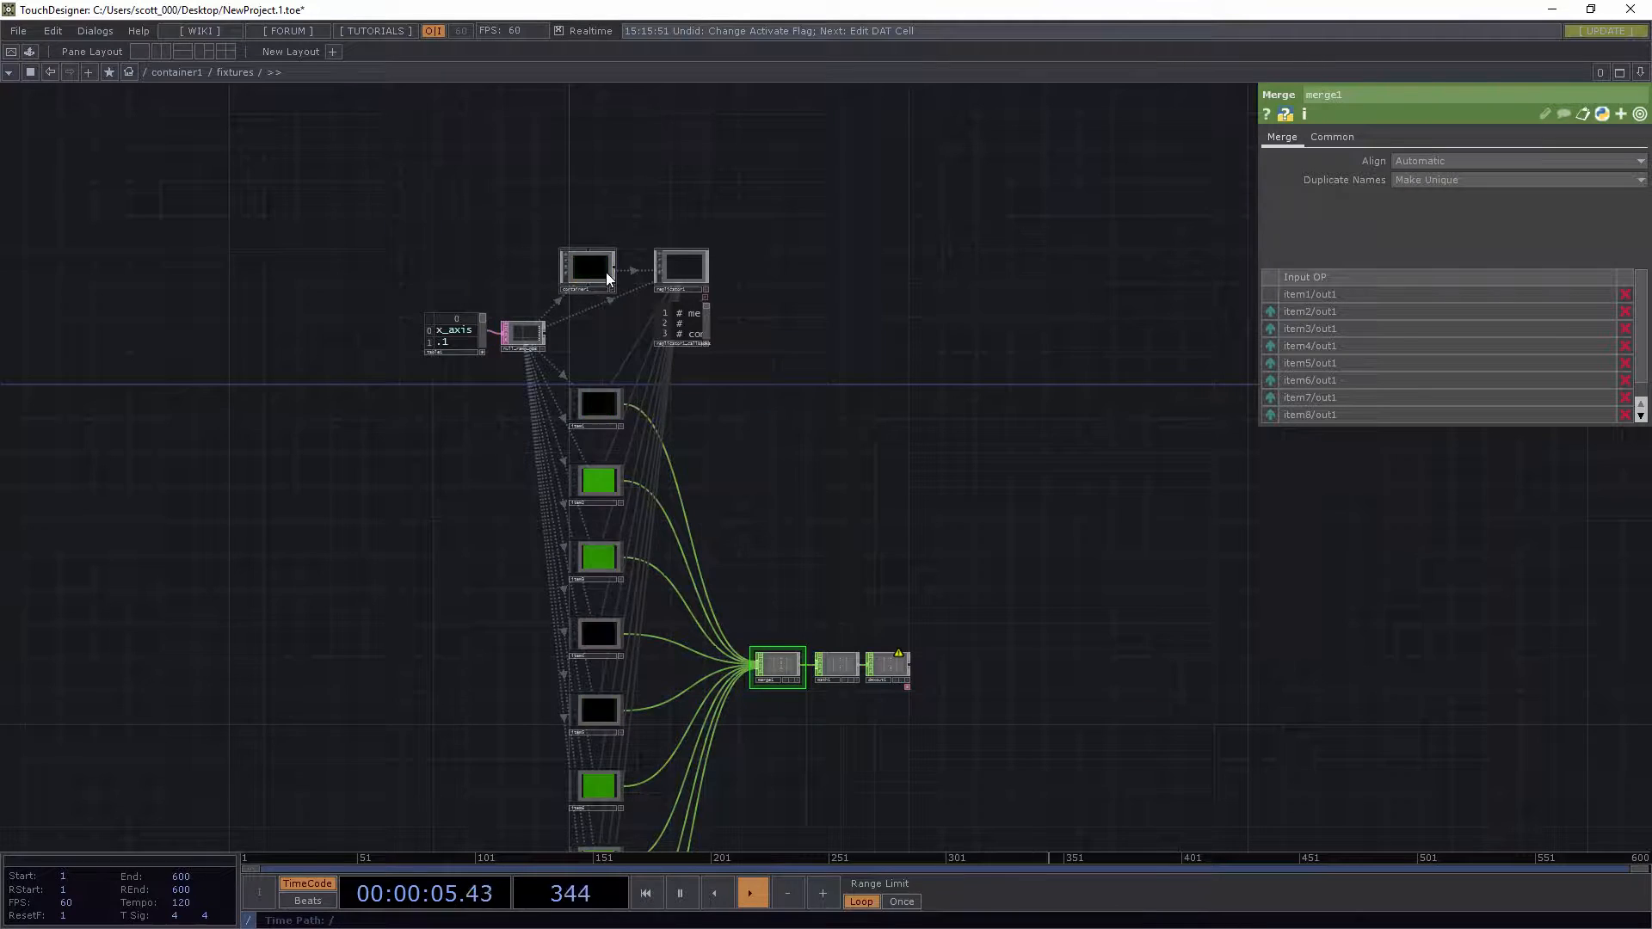
{"action": "left_click", "coordinate": [597, 263]}
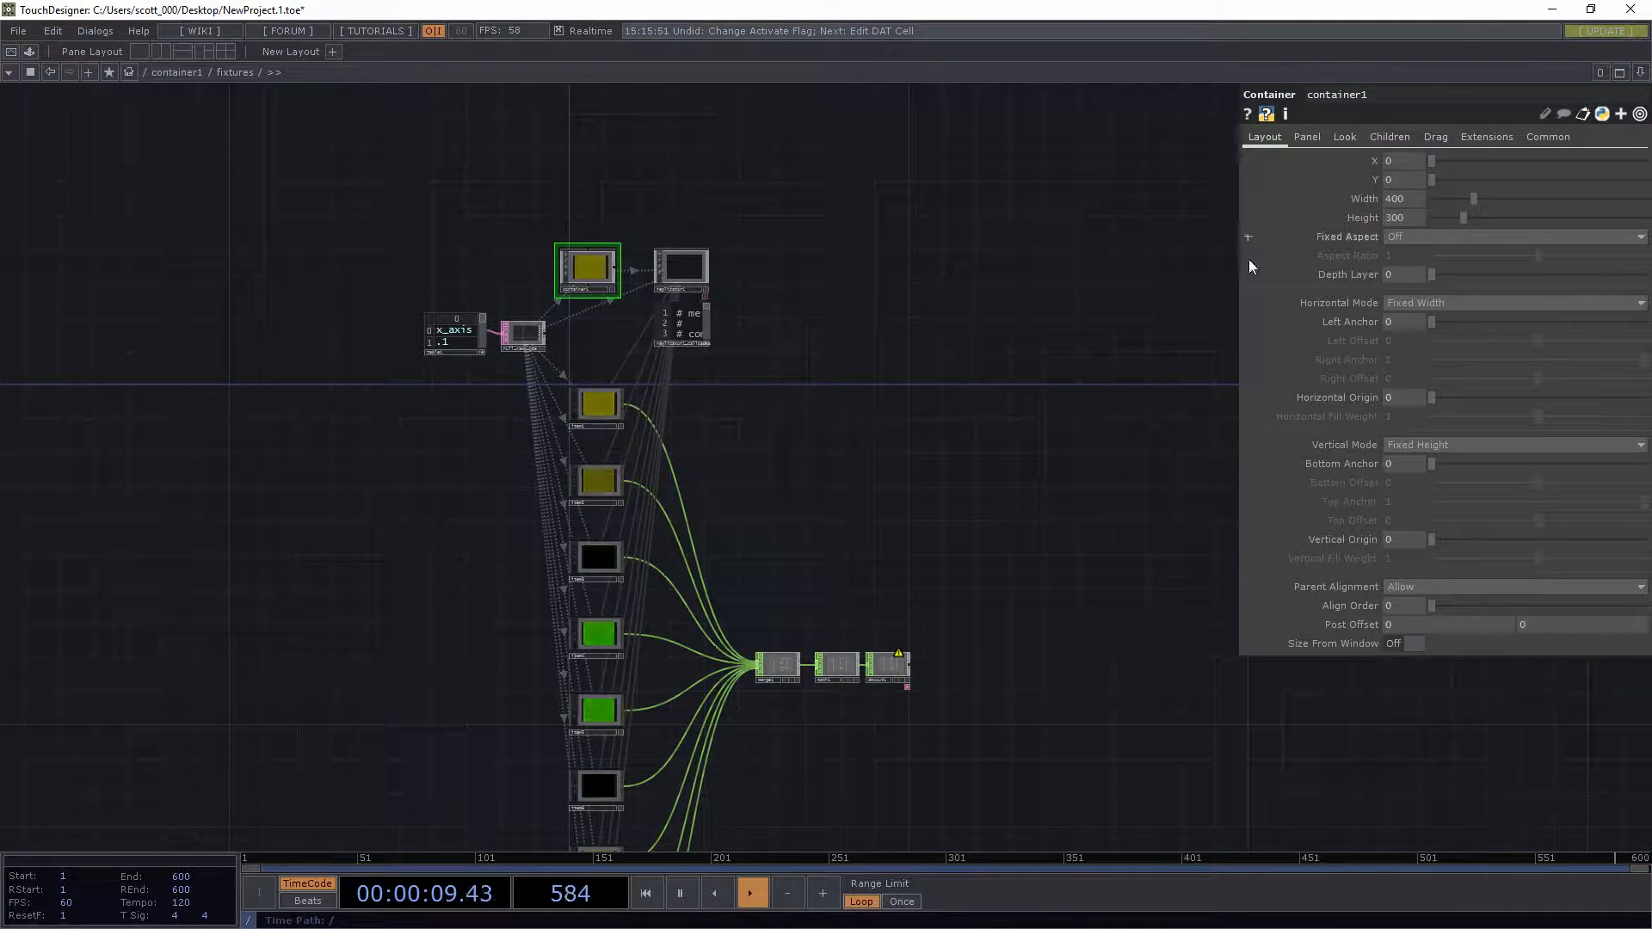
{"action": "key", "text": "u"}
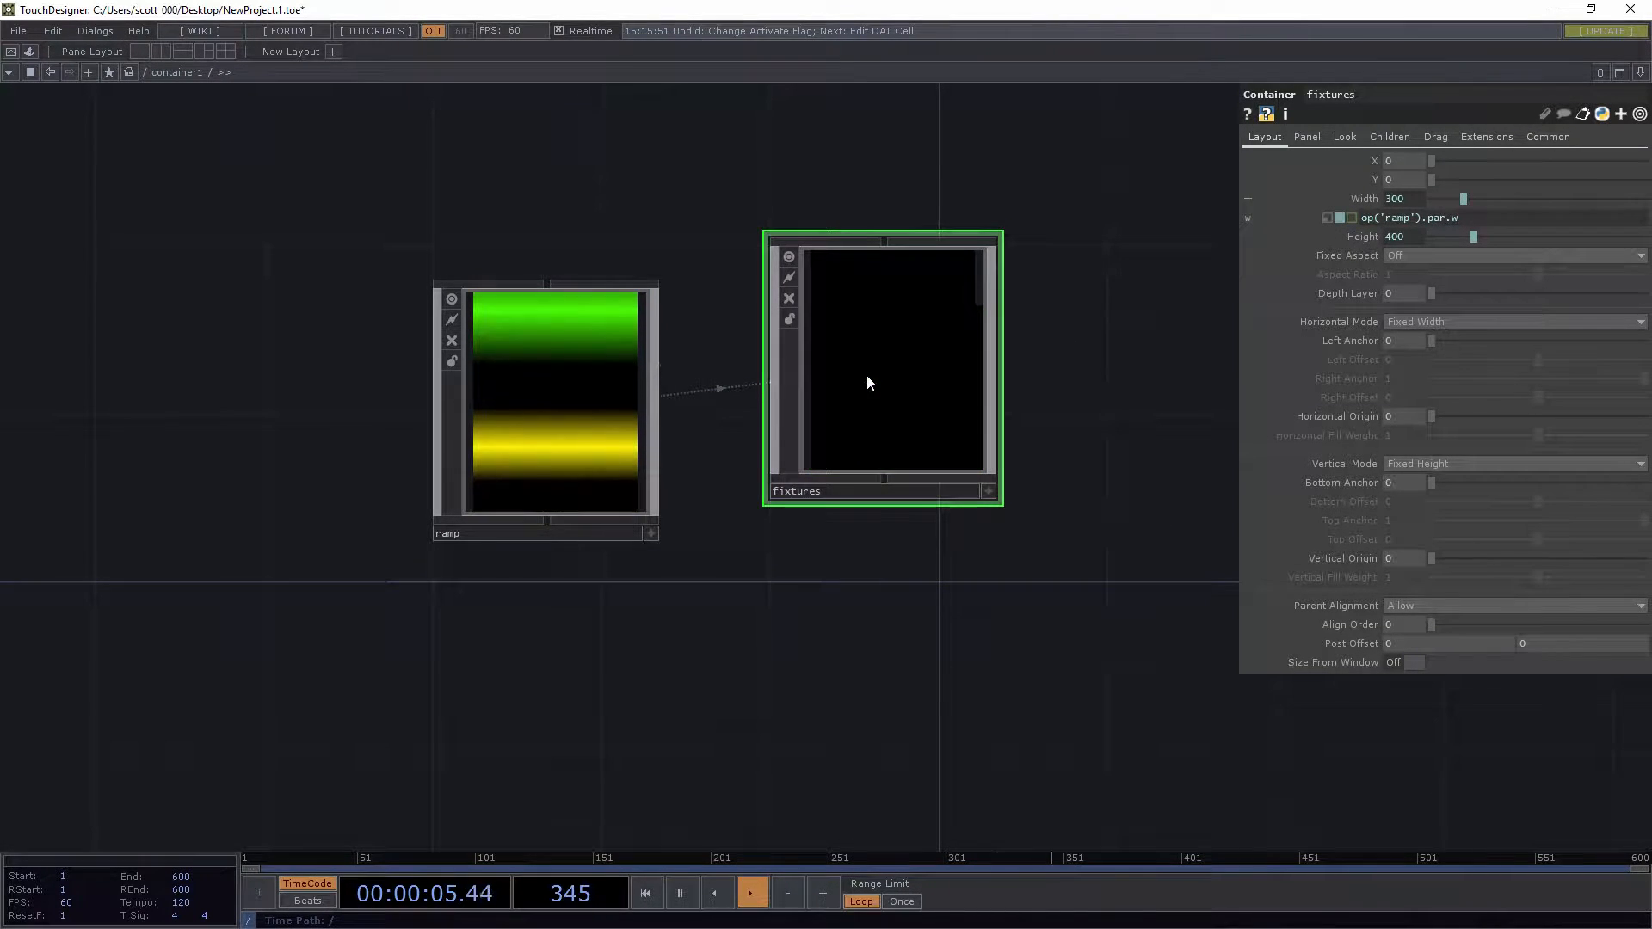
{"action": "key", "text": "i"}
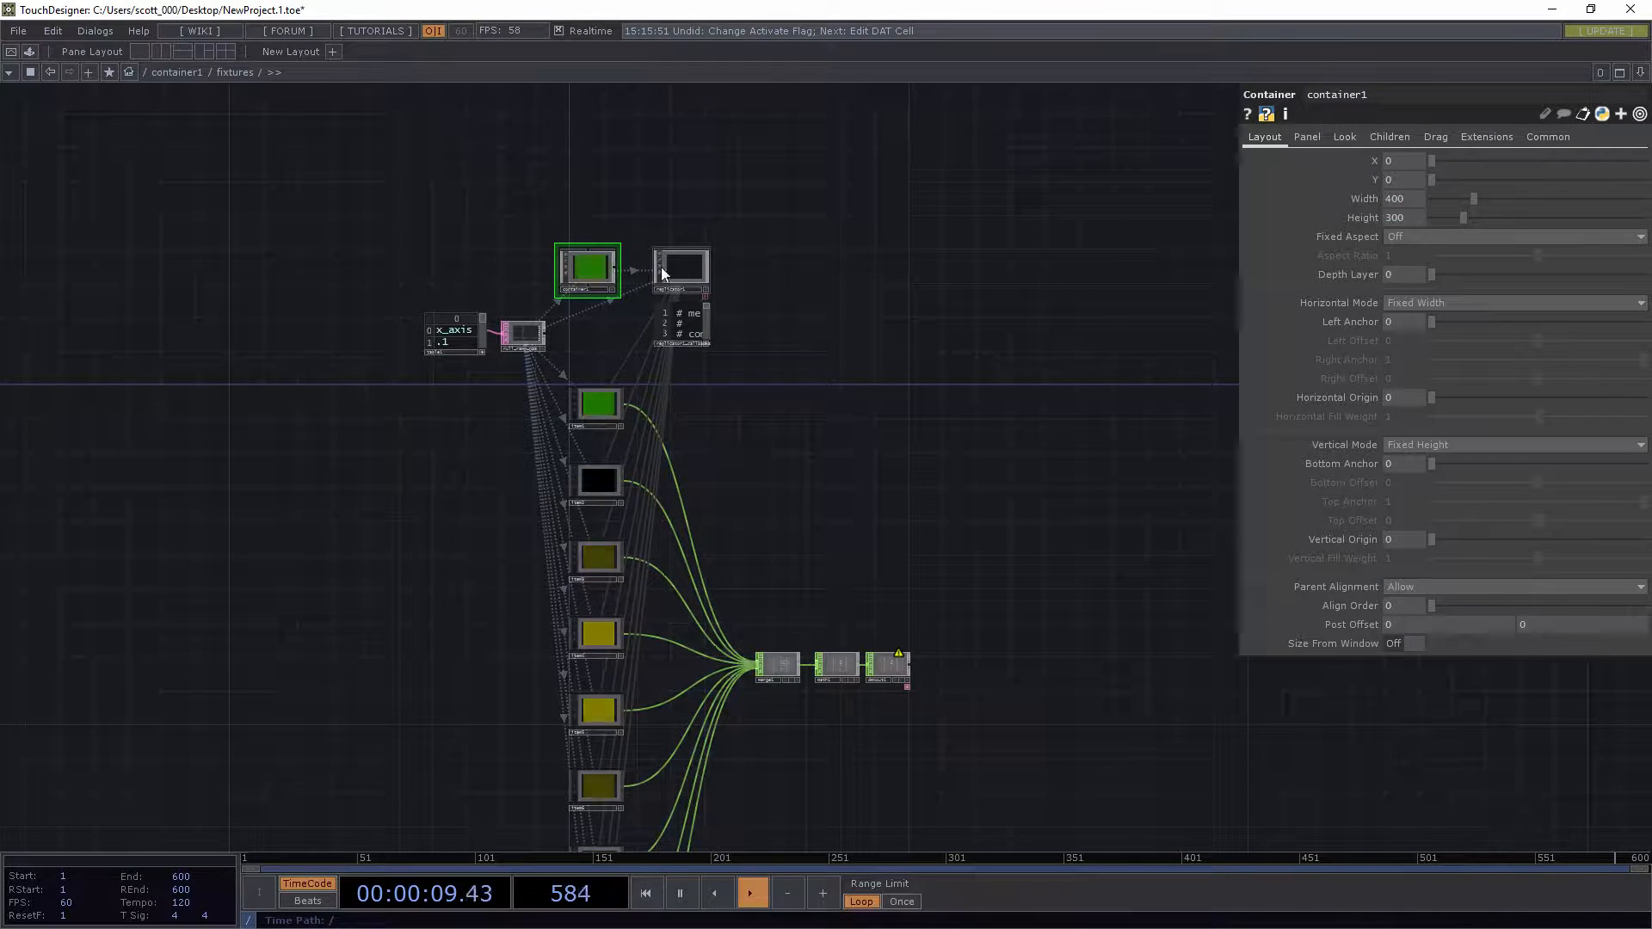
{"action": "left_click", "coordinate": [1537, 134]}
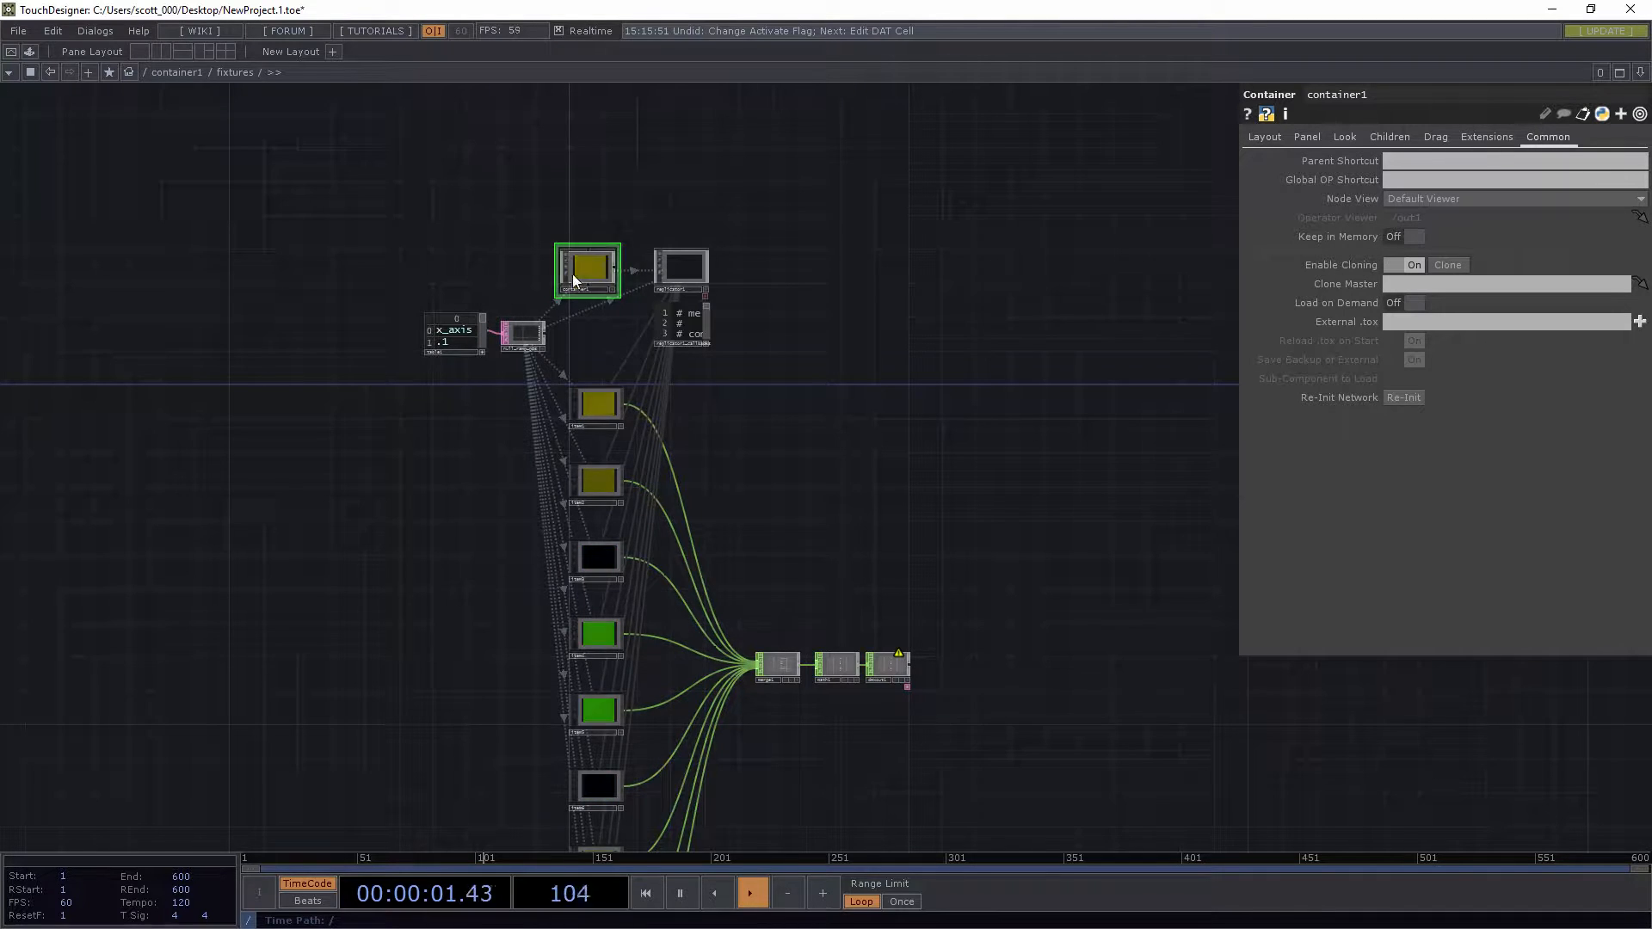
{"action": "scroll", "coordinate": [605, 267], "scroll_direction": "up", "scroll_amount": 2}
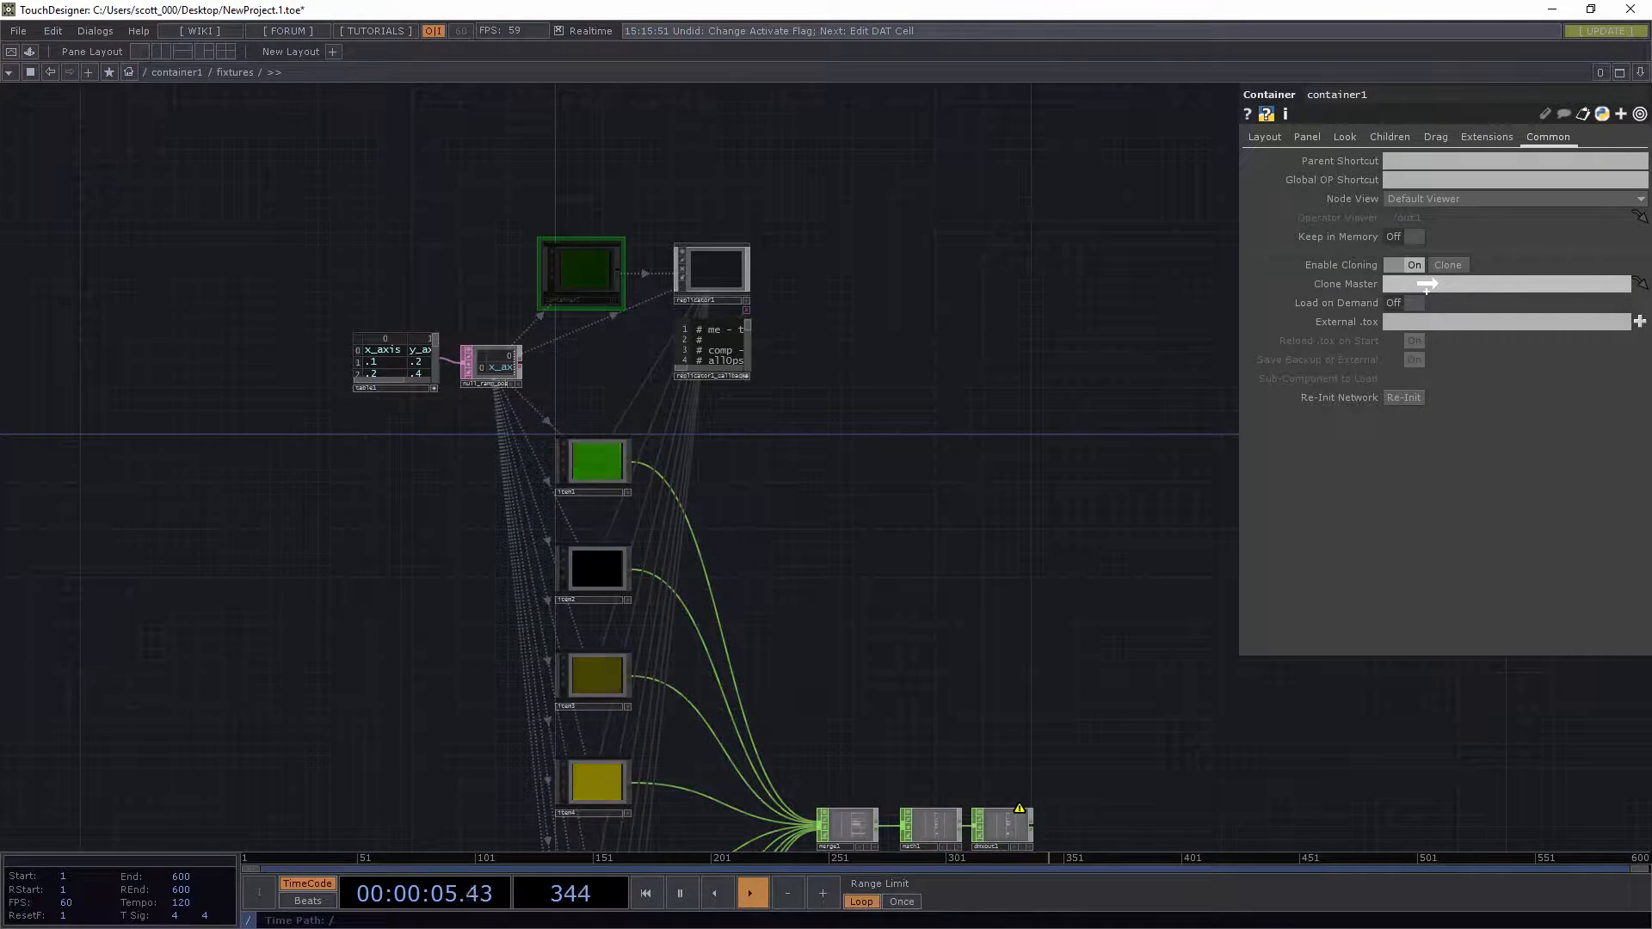
{"action": "left_click_drag", "start_coordinate": [1427, 284], "coordinate": [1438, 283]}
Check the replicator's settings and the Clone Master of the replicated containers item1 to item4
{"action": "left_click", "coordinate": [732, 274]}
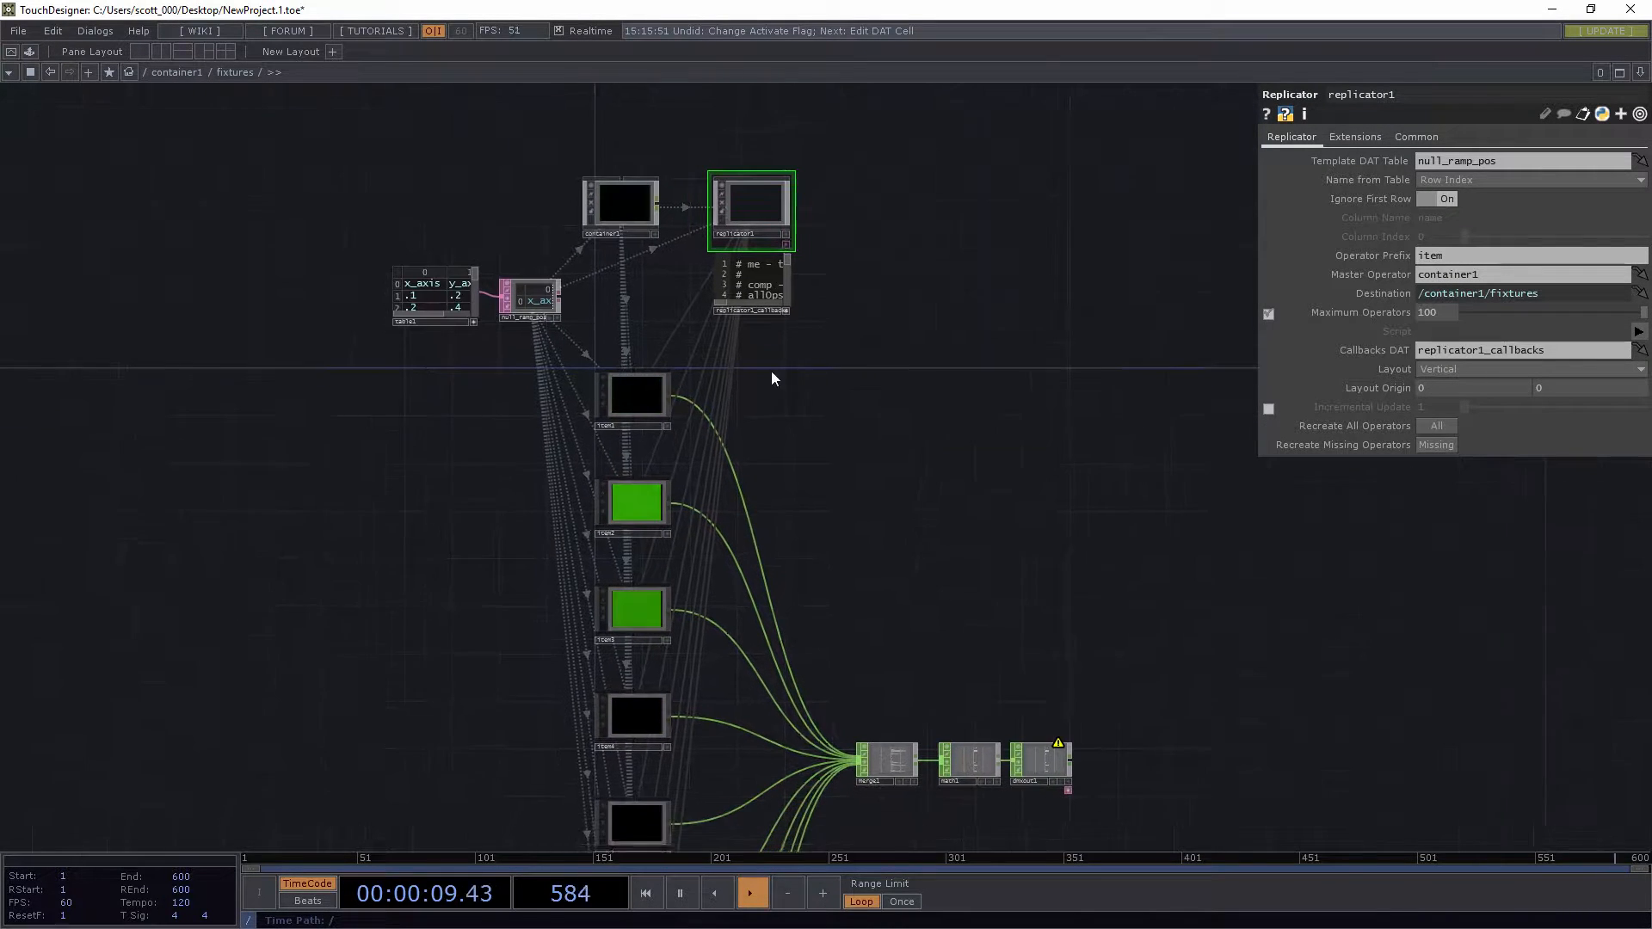
{"action": "left_click", "coordinate": [649, 380]}
{"action": "left_click", "coordinate": [651, 487]}
{"action": "left_click", "coordinate": [635, 589]}
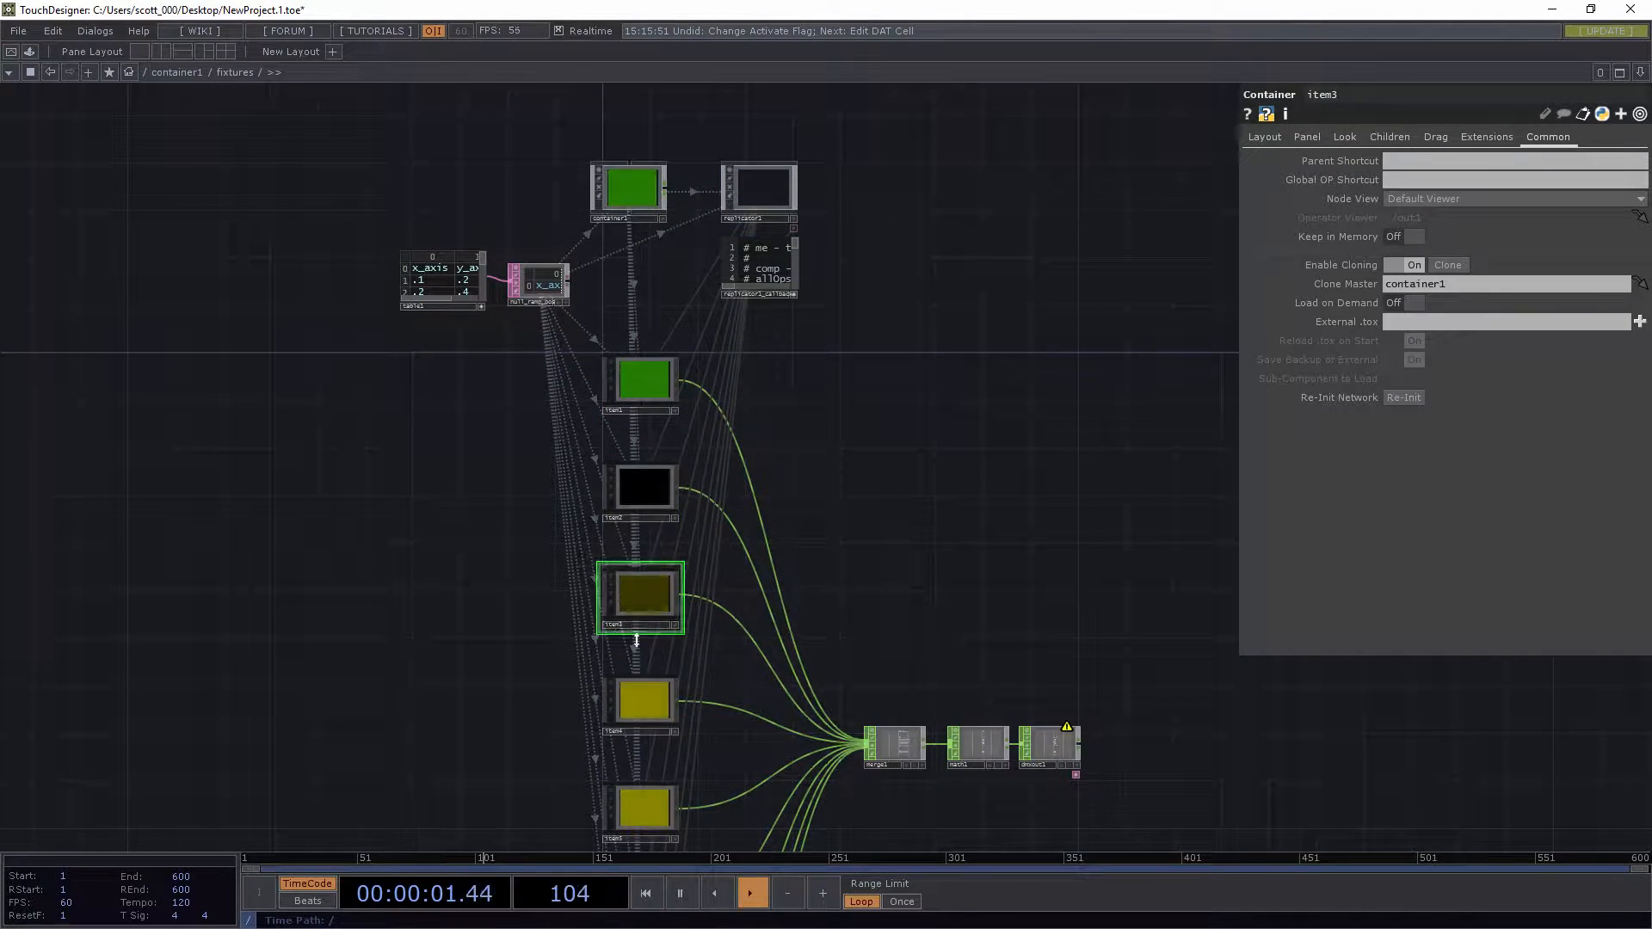
{"action": "left_click", "coordinate": [634, 695]}
Set the template container1's width and height to 20 each
{"action": "left_click", "coordinate": [635, 203]}
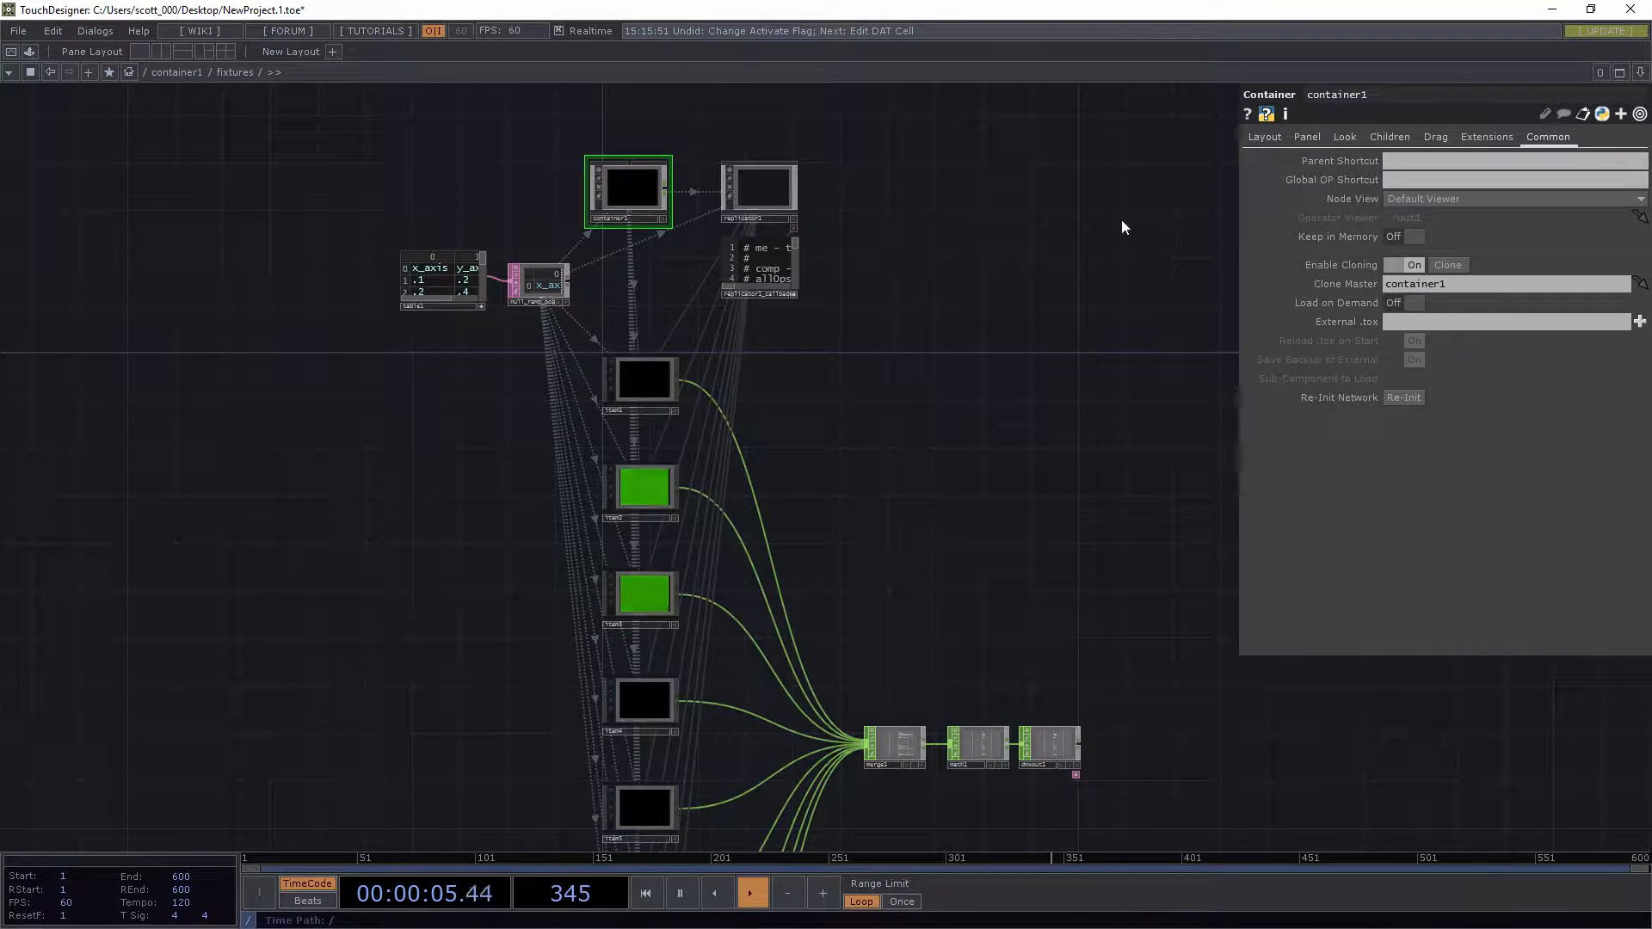
{"action": "left_click", "coordinate": [1275, 137]}
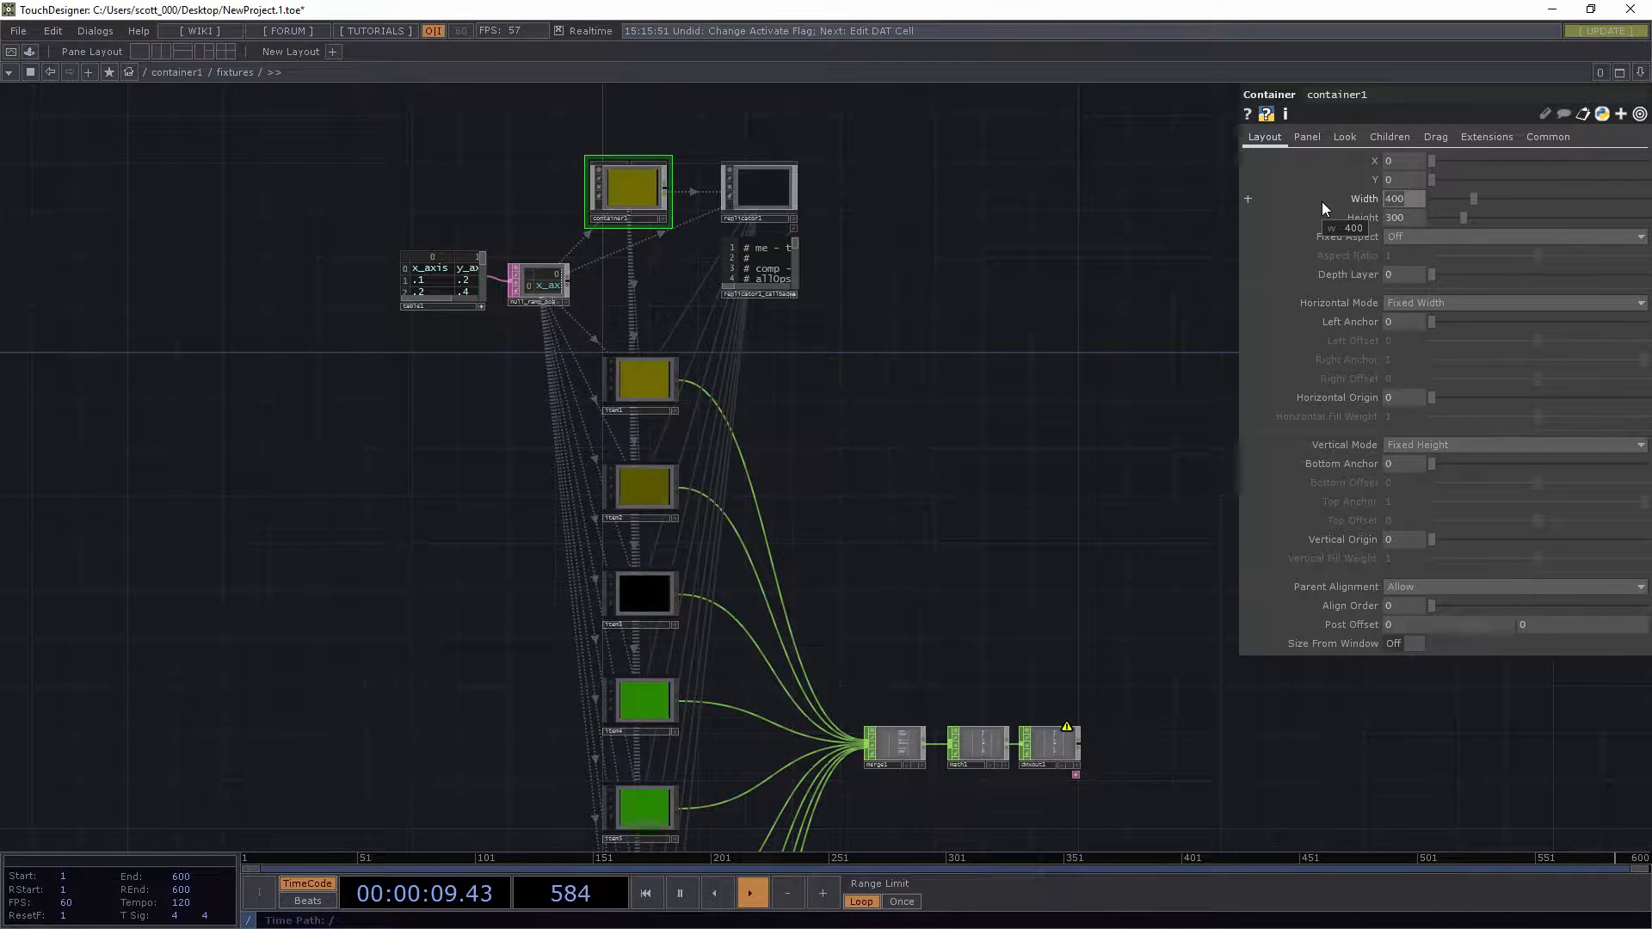
{"action": "type", "text": "20"}
{"action": "key", "text": "Tab"}
{"action": "type", "text": "20"}
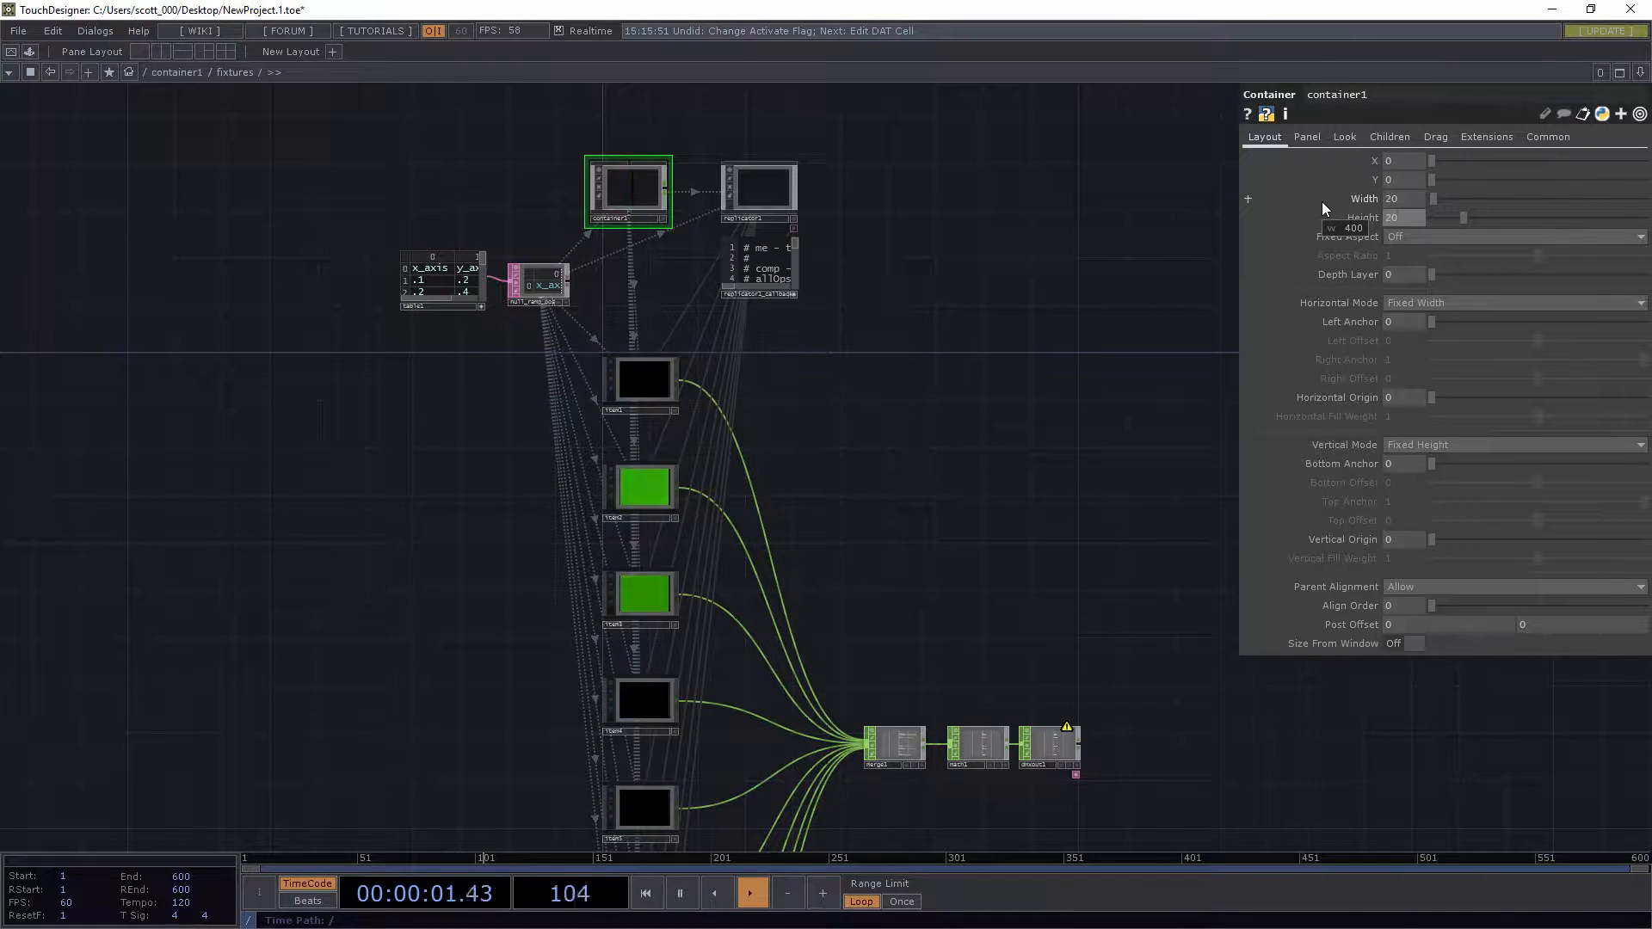
Recreate all operators of replicator1 and check that the replicated items use the template container's size
{"action": "left_click", "coordinate": [647, 381]}
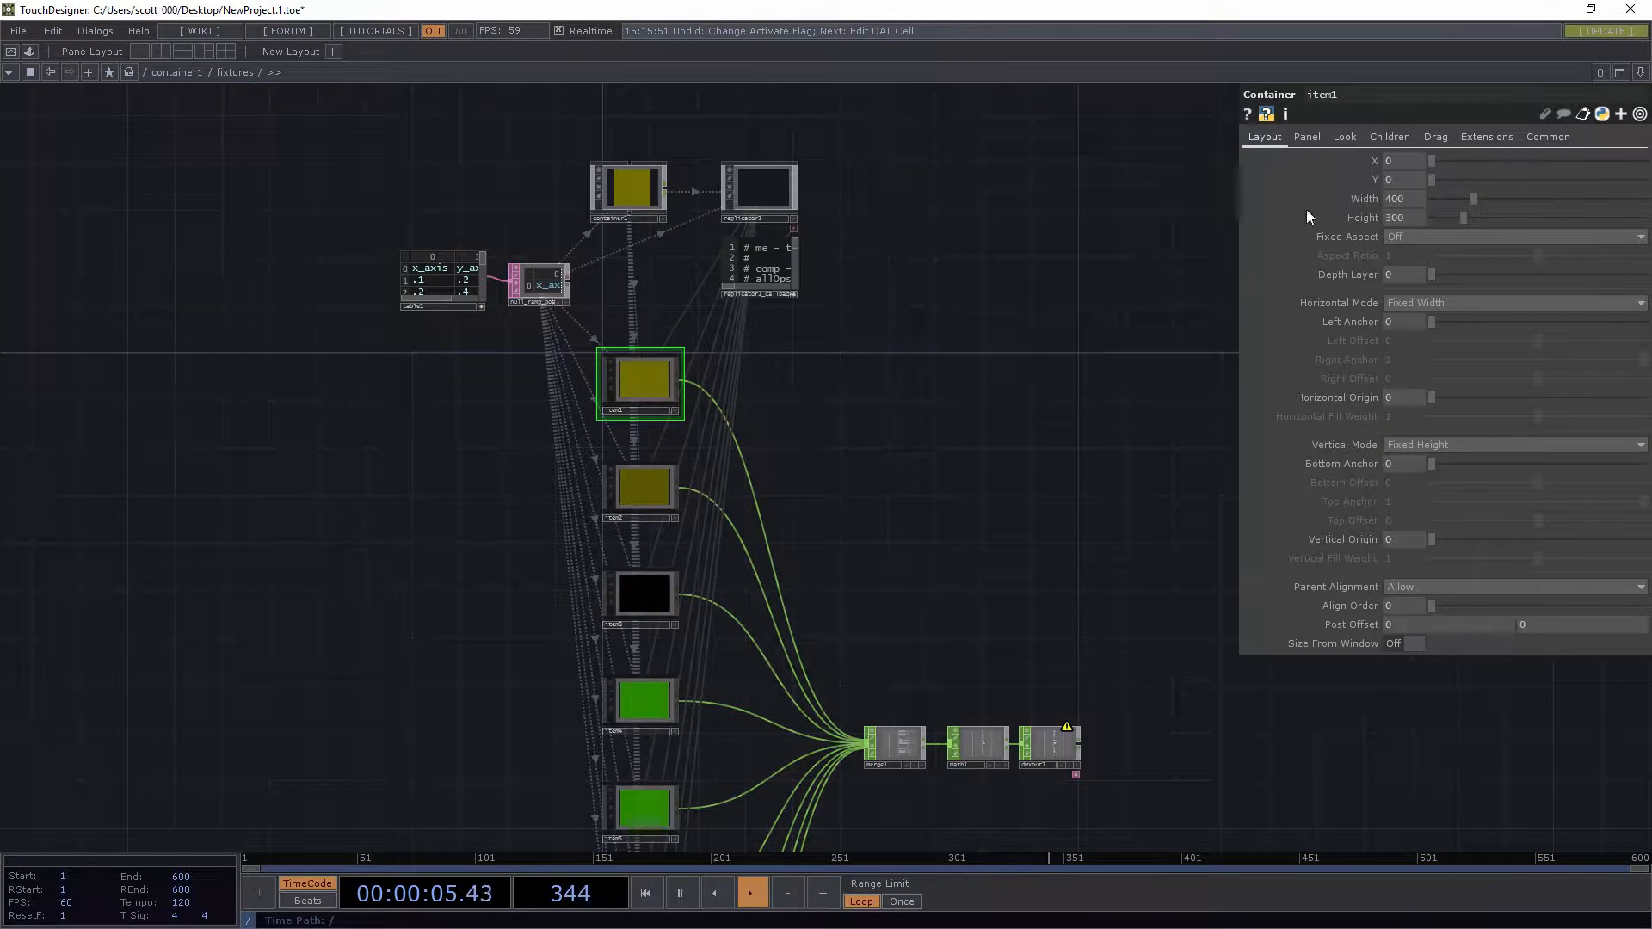
{"action": "left_click", "coordinate": [769, 187]}
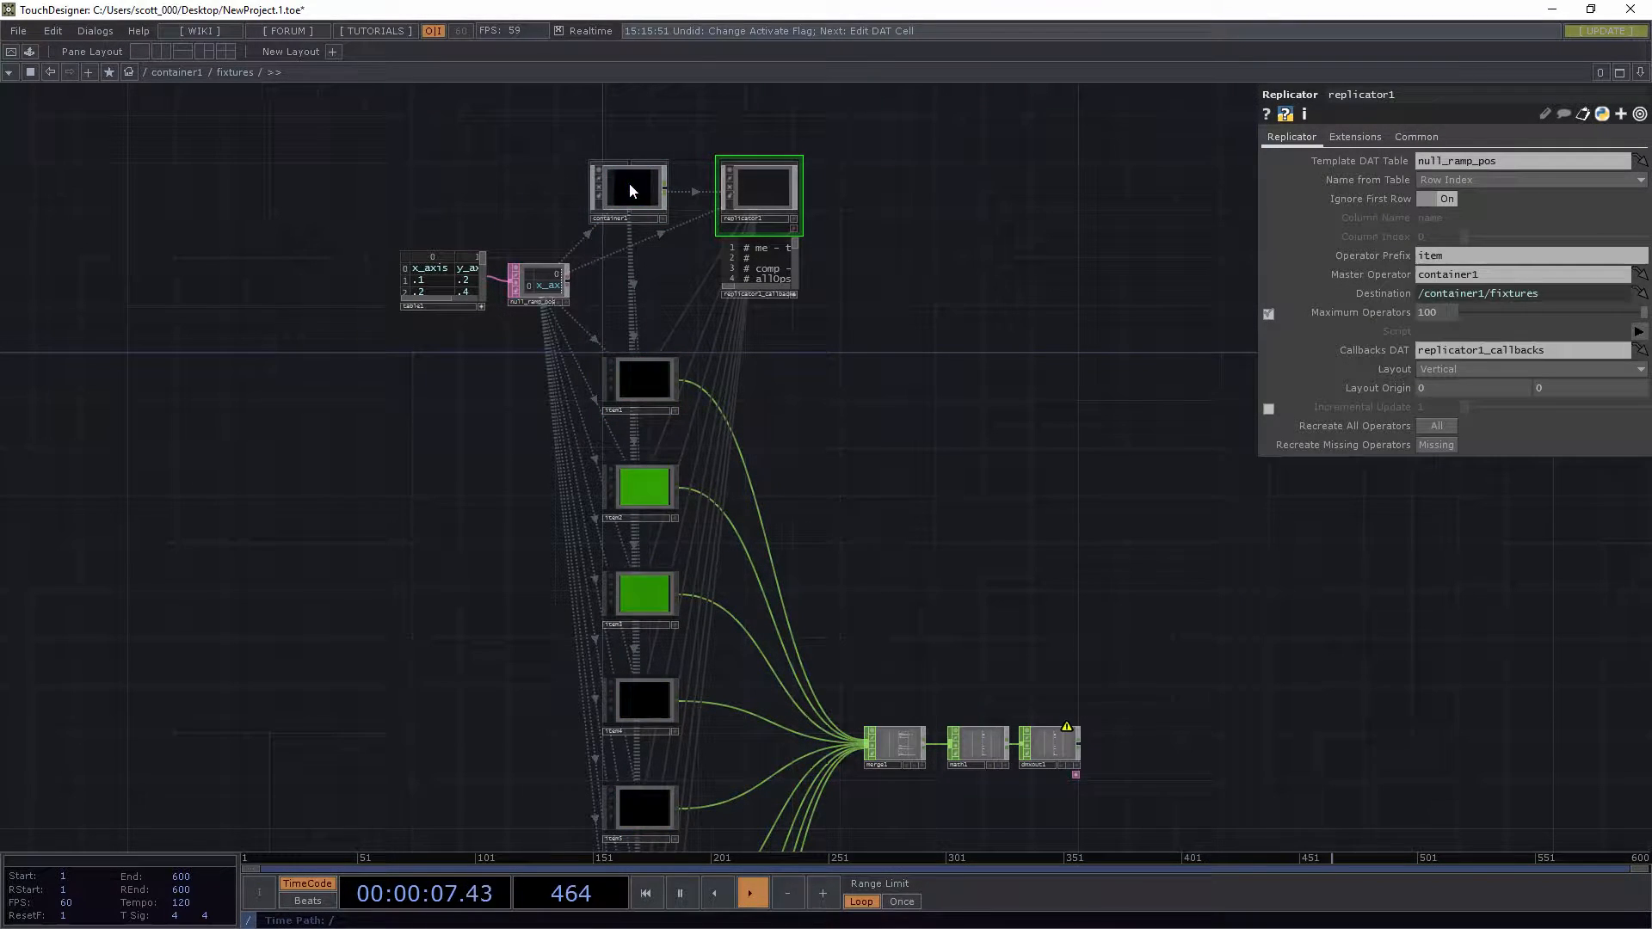
{"action": "left_click", "coordinate": [632, 188]}
{"action": "left_click", "coordinate": [757, 193]}
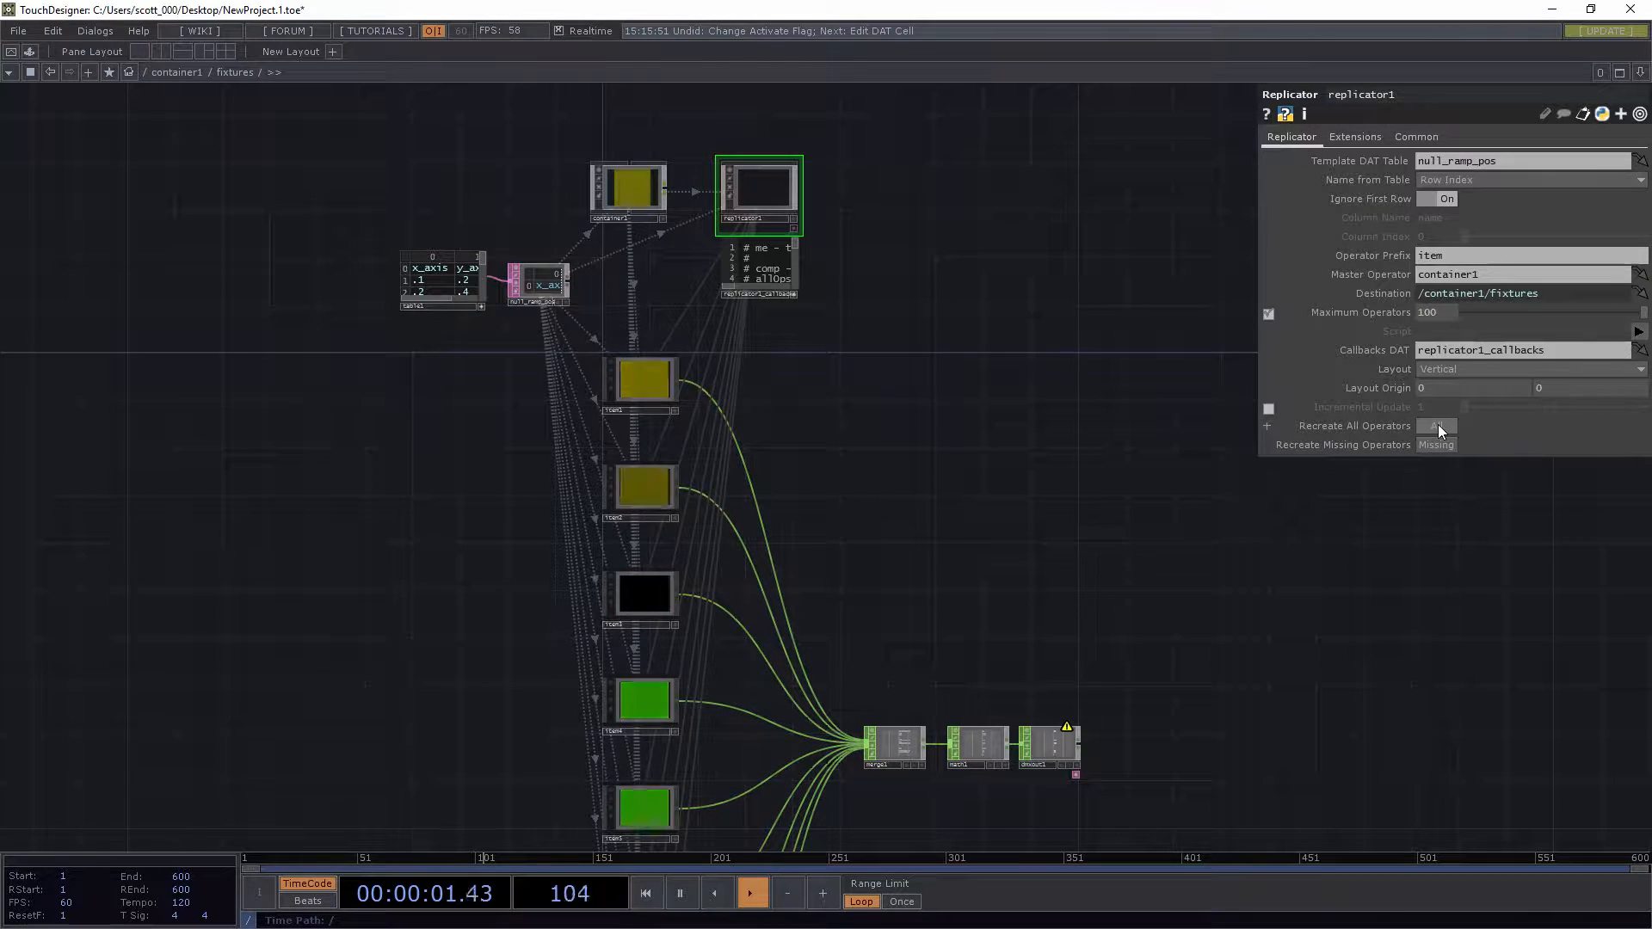
{"action": "left_click", "coordinate": [649, 374]}
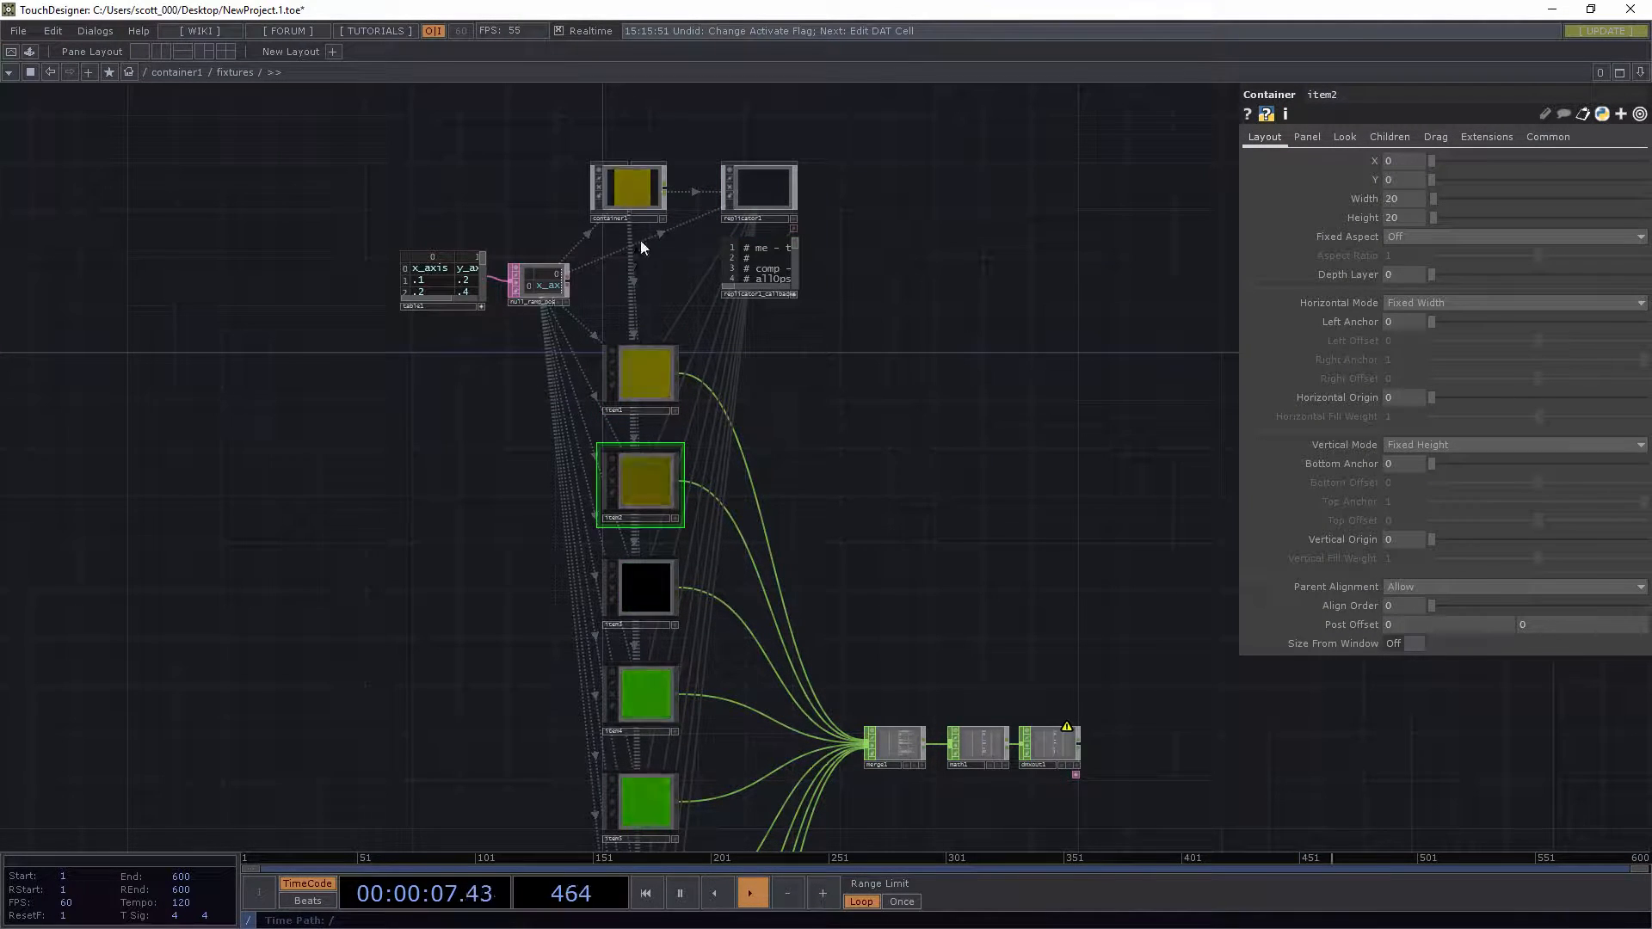
Examine the x_axis and y_axis values in null_ramp_pos, then view the fixtures container from the parent network
{"action": "left_click", "coordinate": [635, 194]}
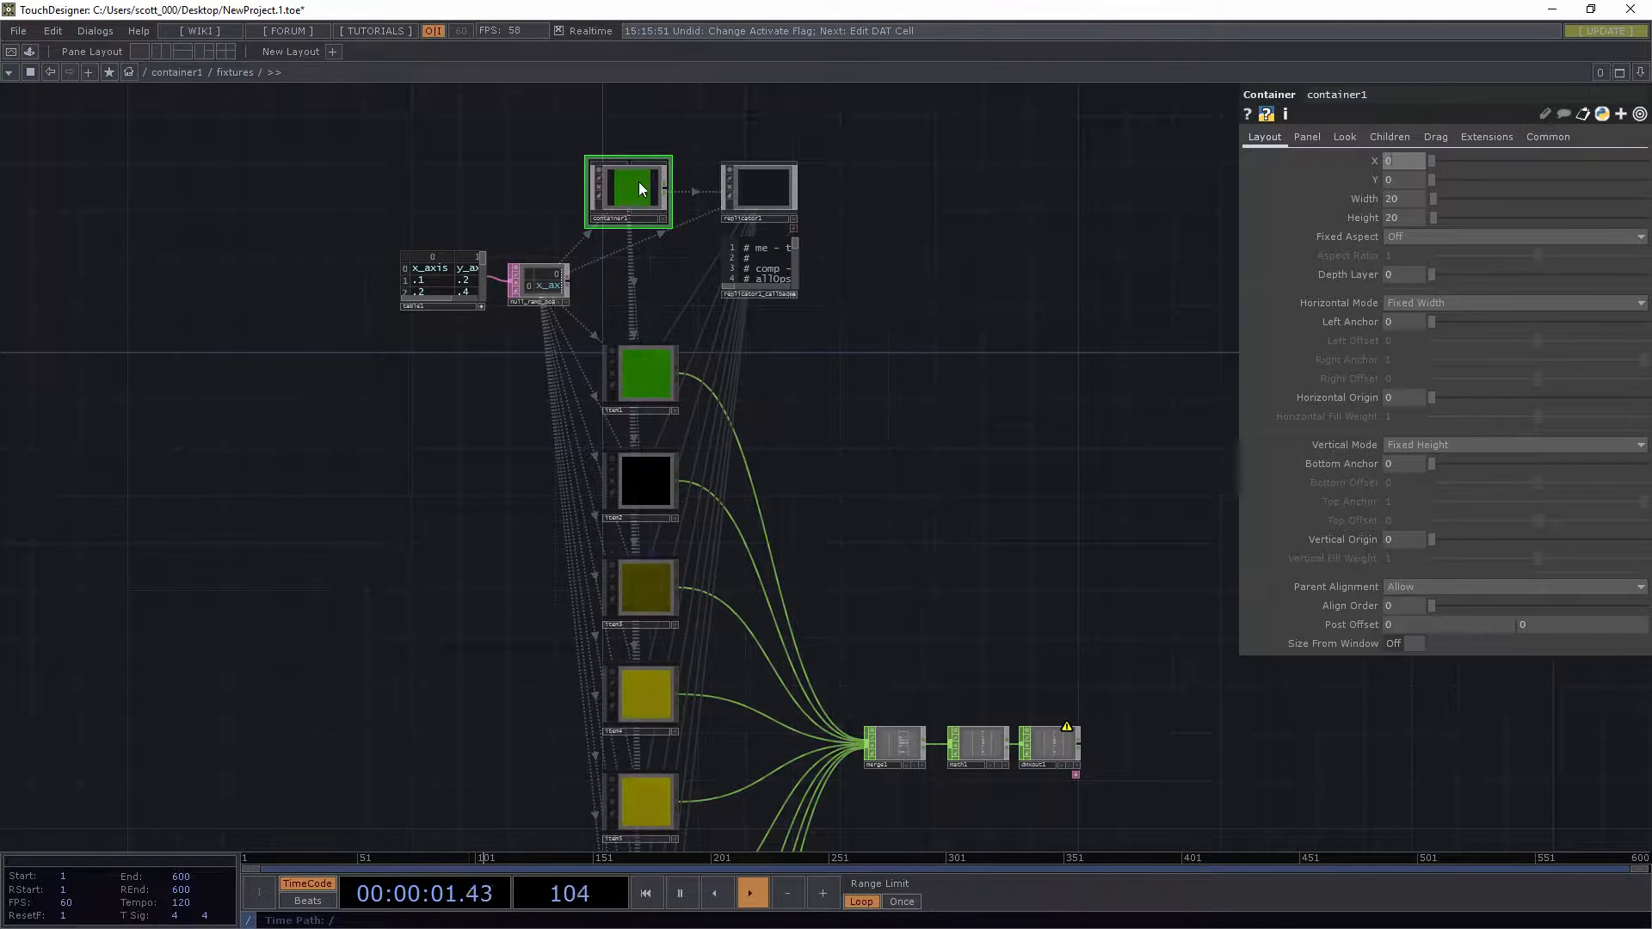
{"action": "scroll", "coordinate": [538, 280], "scroll_direction": "up", "scroll_amount": 8}
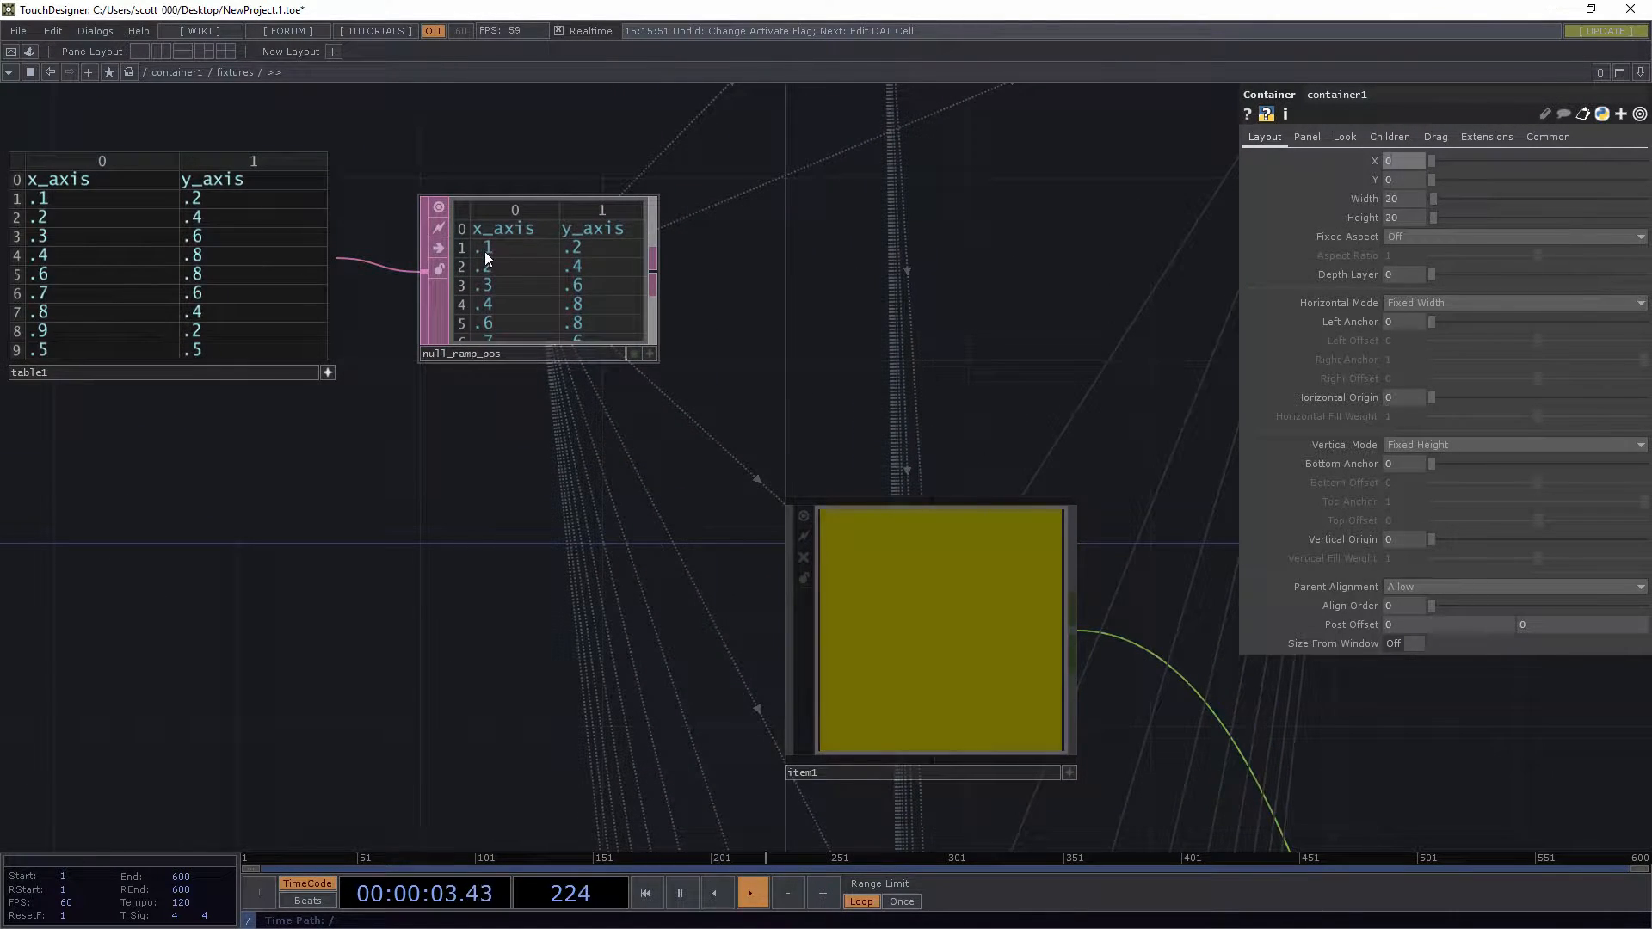
{"action": "scroll", "coordinate": [793, 263], "scroll_direction": "down", "scroll_amount": 4}
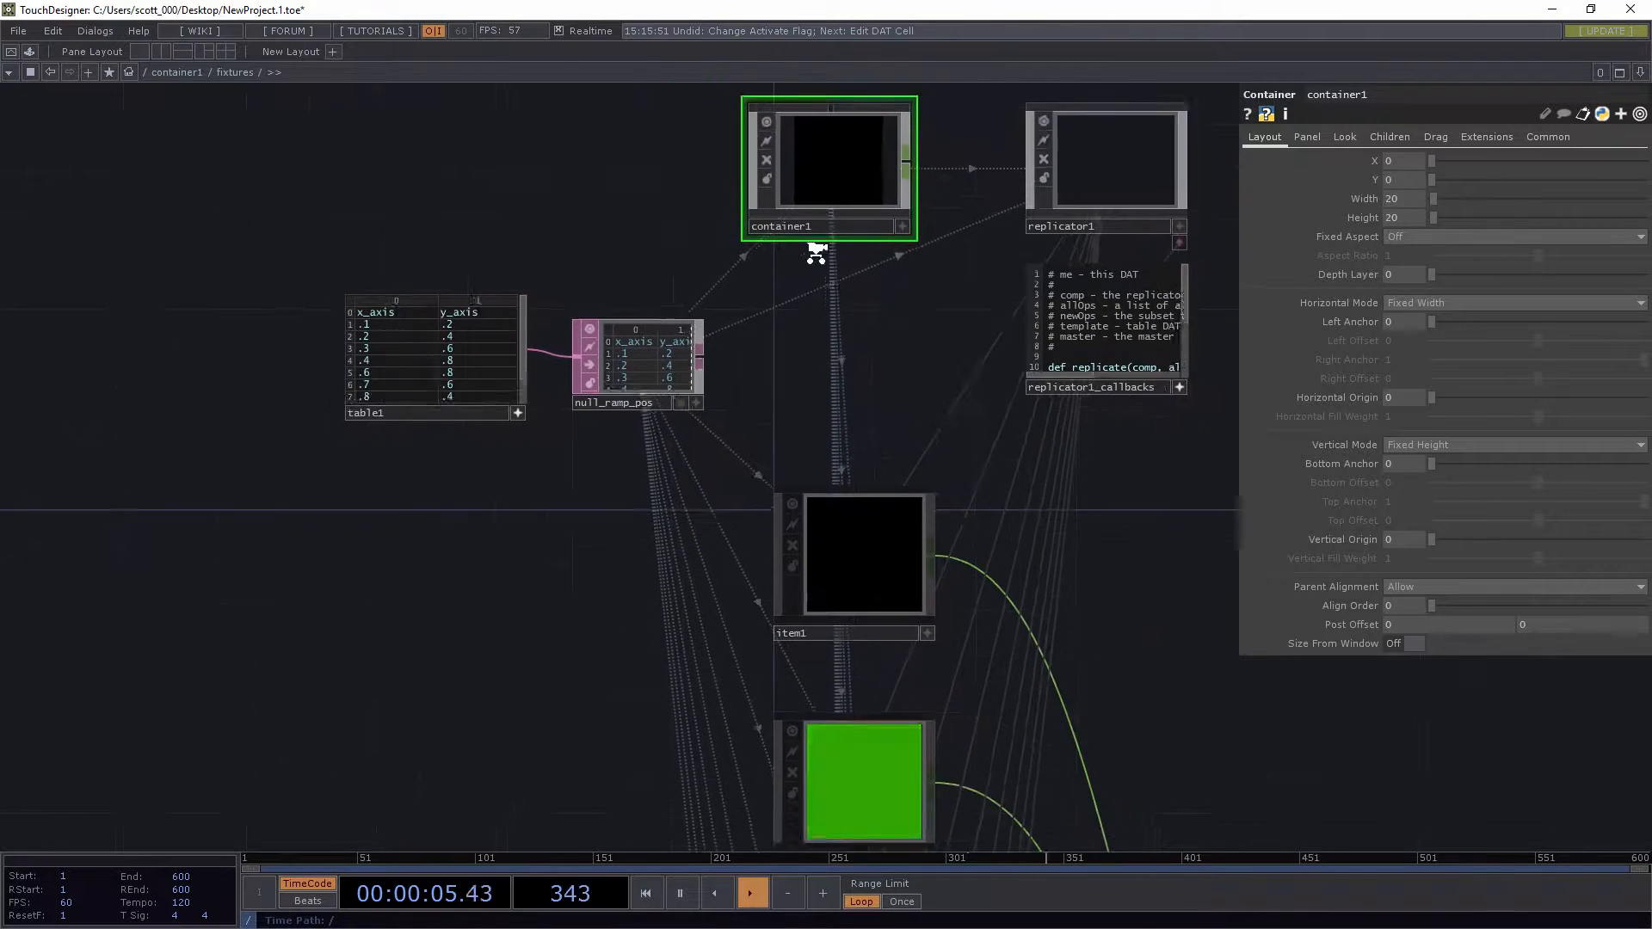
{"action": "middle_click_drag", "start_coordinate": [816, 252], "coordinate": [820, 238]}
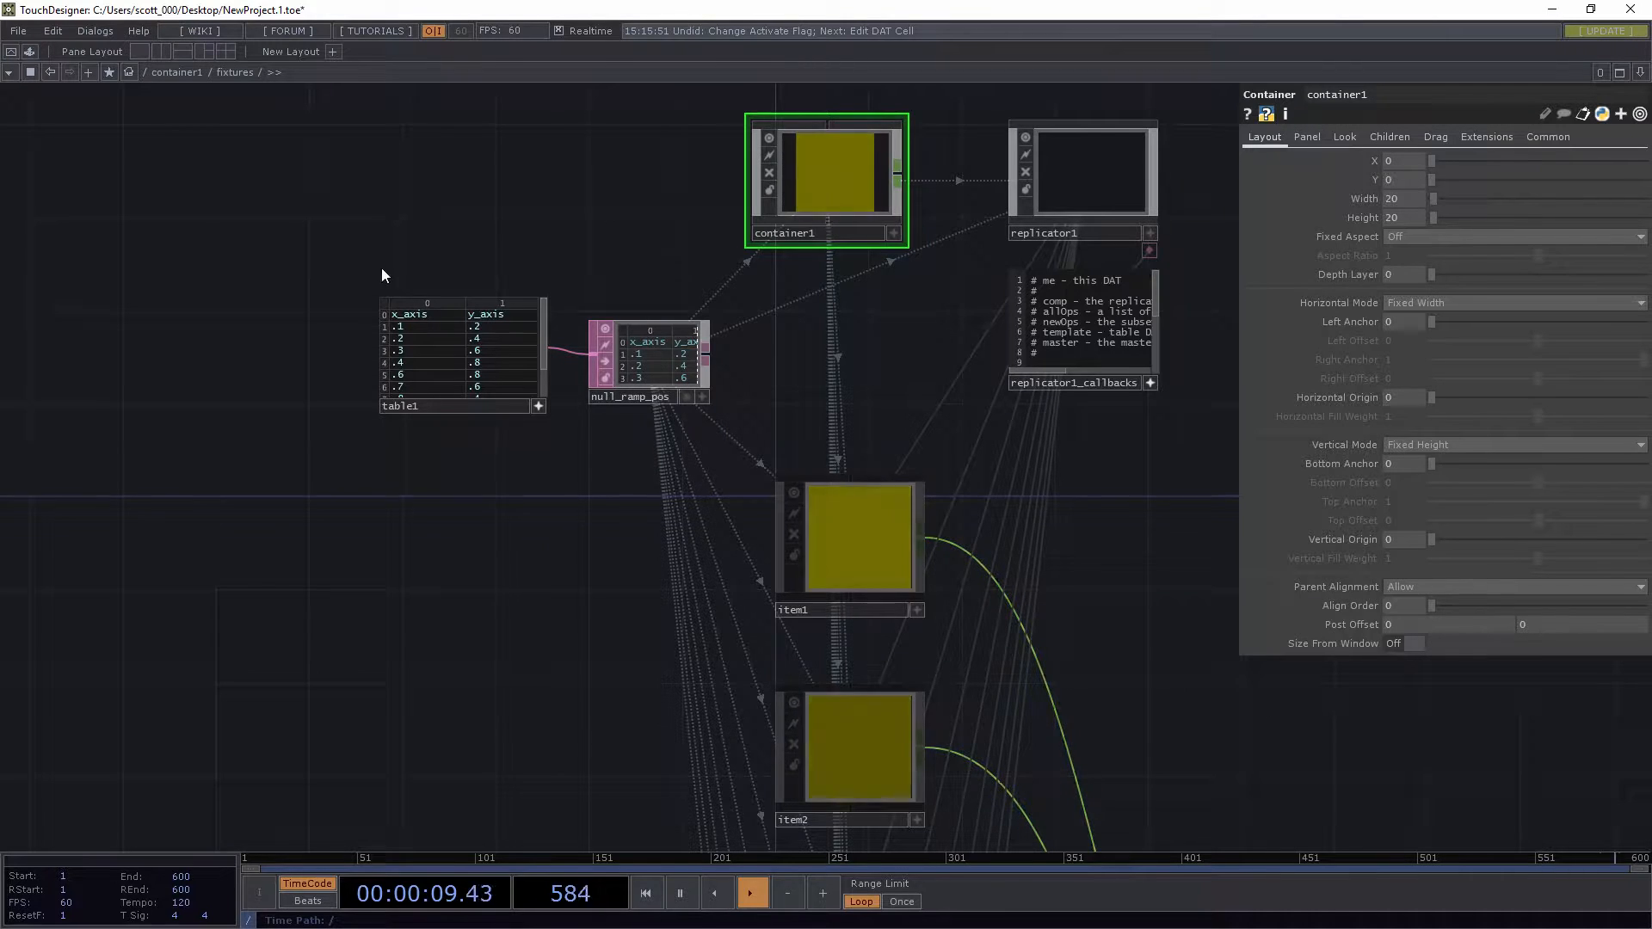
{"action": "key", "text": "u"}
{"action": "scroll", "coordinate": [819, 370], "scroll_direction": "up", "scroll_amount": 3}
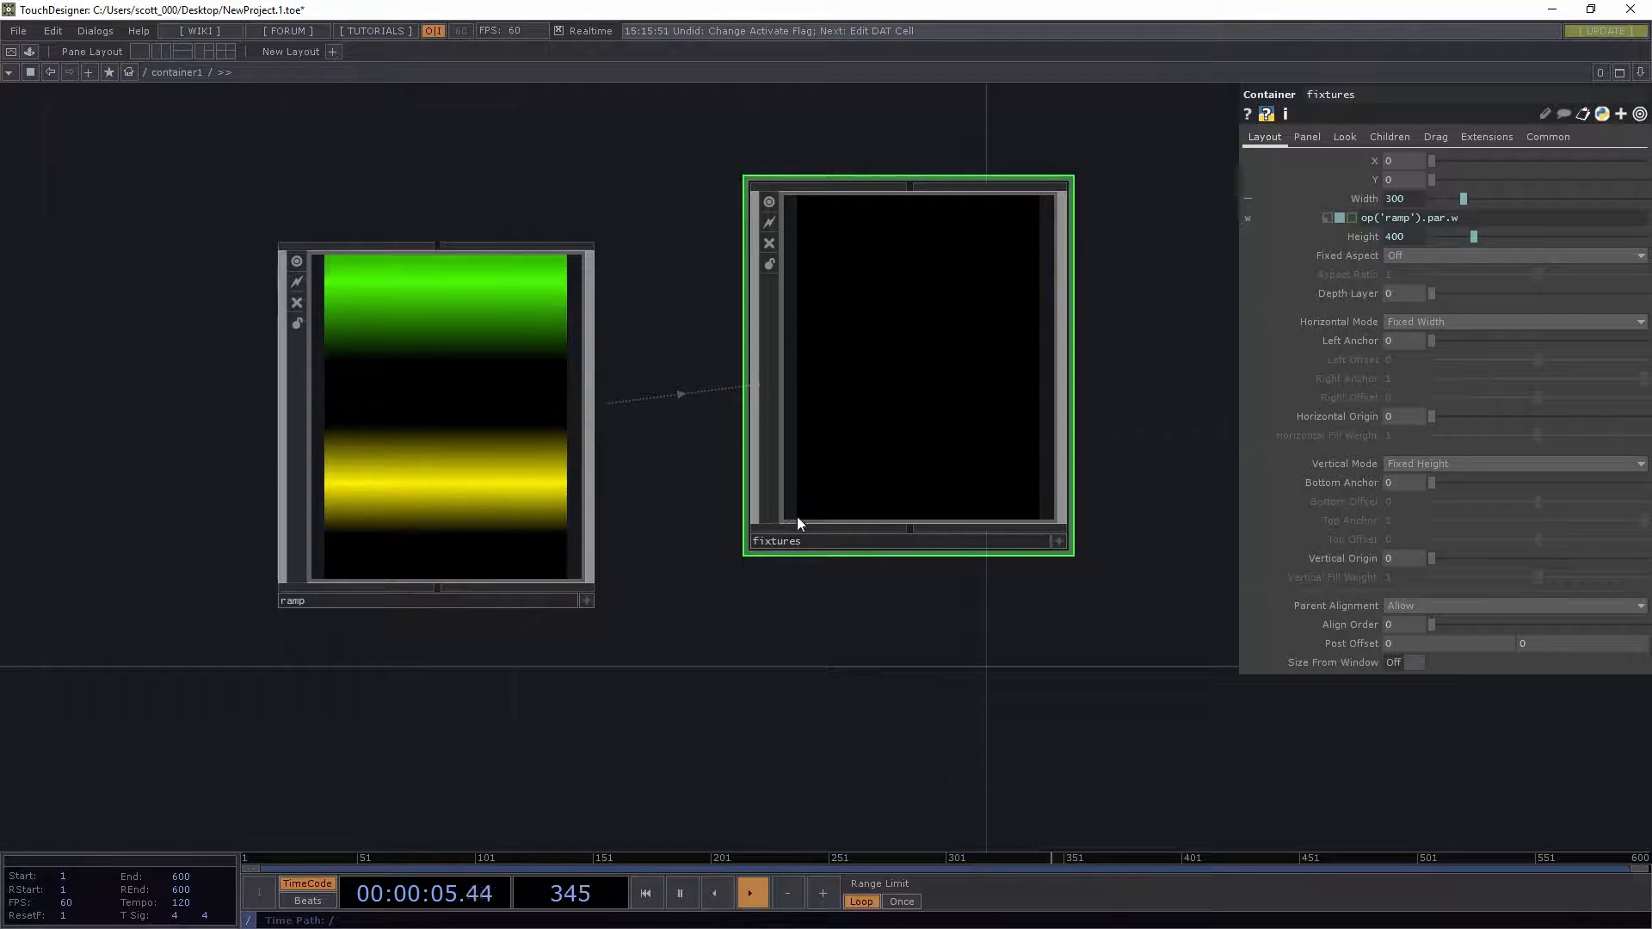
Drive container1's X position inside fixtures with the expression op('null_ramp_pos')[me.digits, 0]*op('..').par.w
{"action": "double_click", "coordinate": [868, 374]}
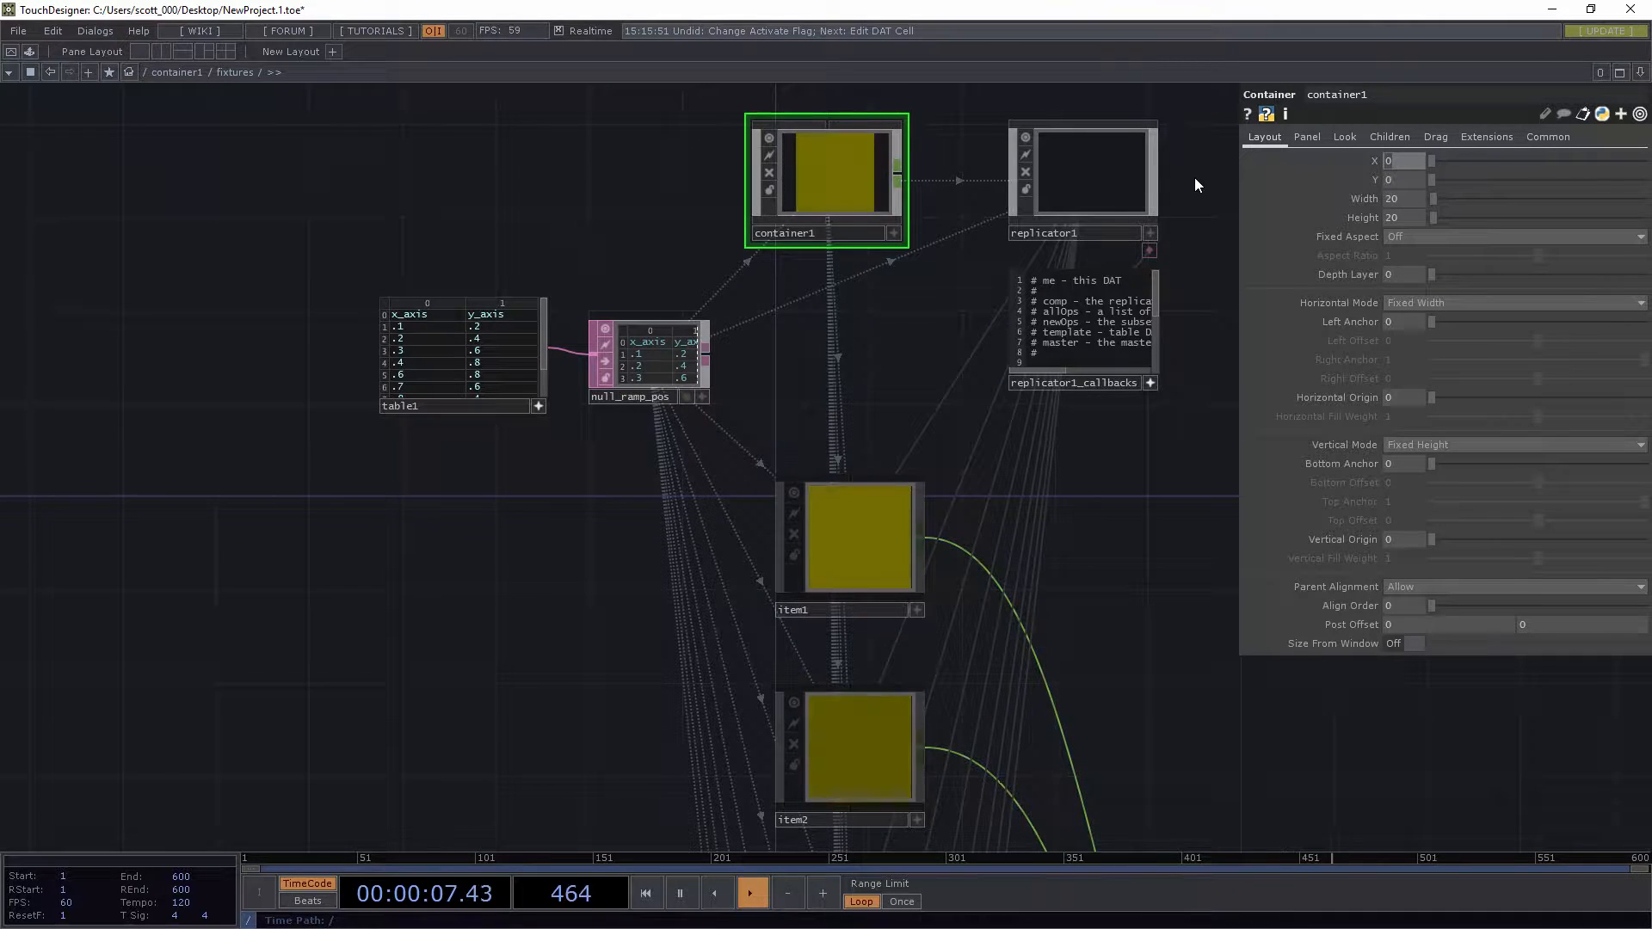
{"action": "type", "text": "op('"}
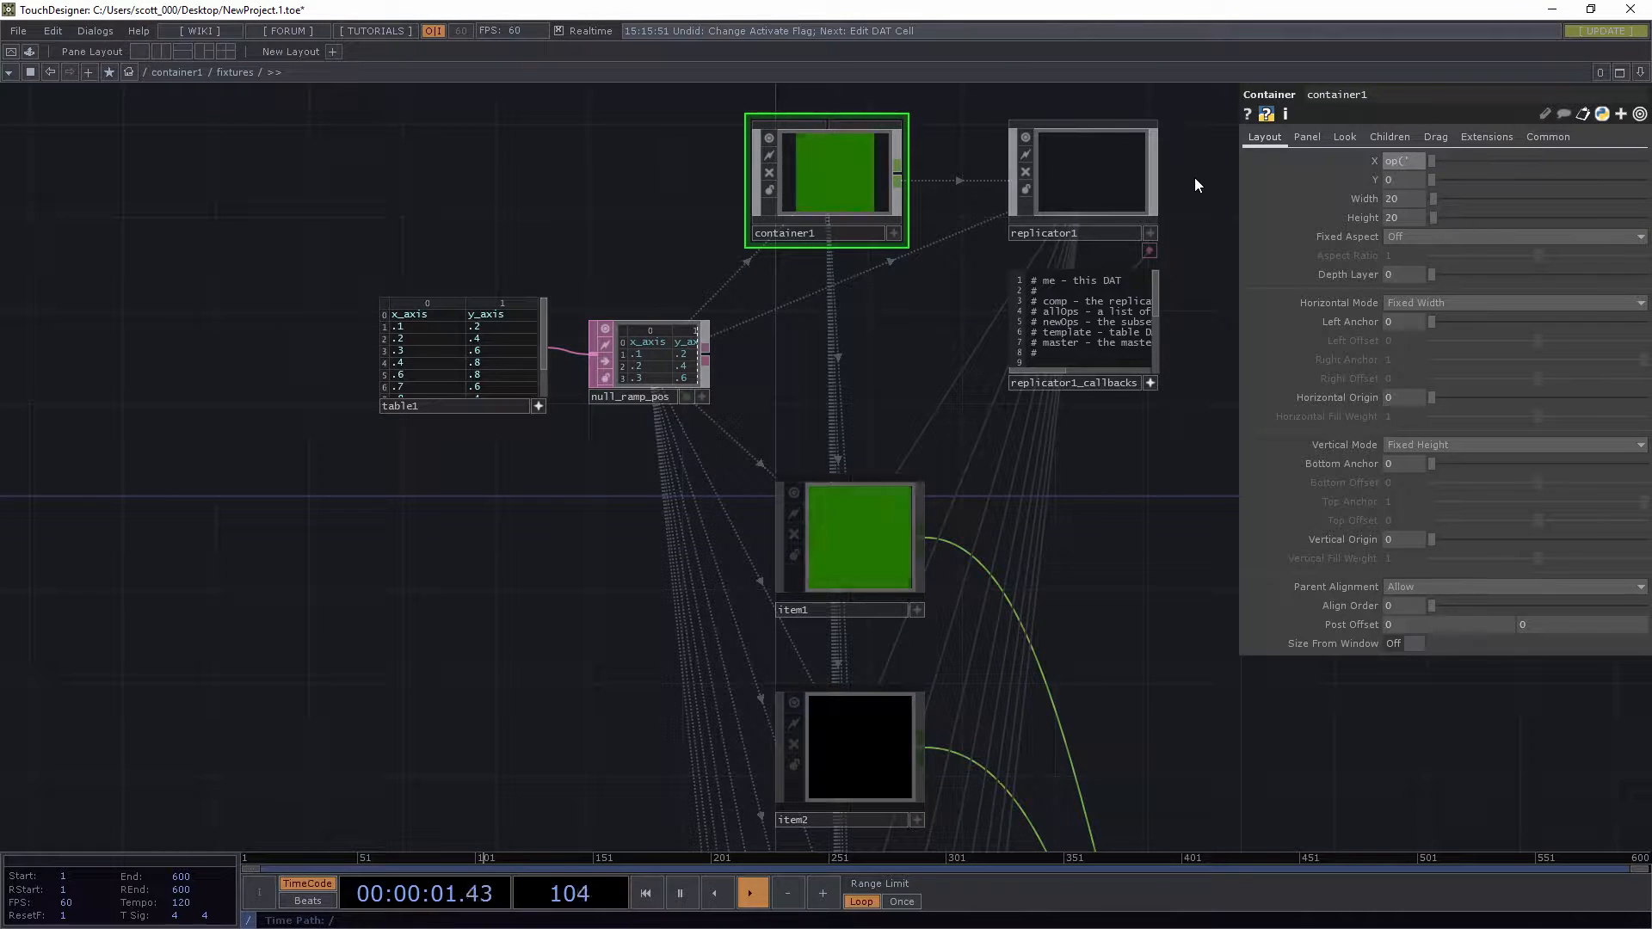
{"action": "type", "text": "null"}
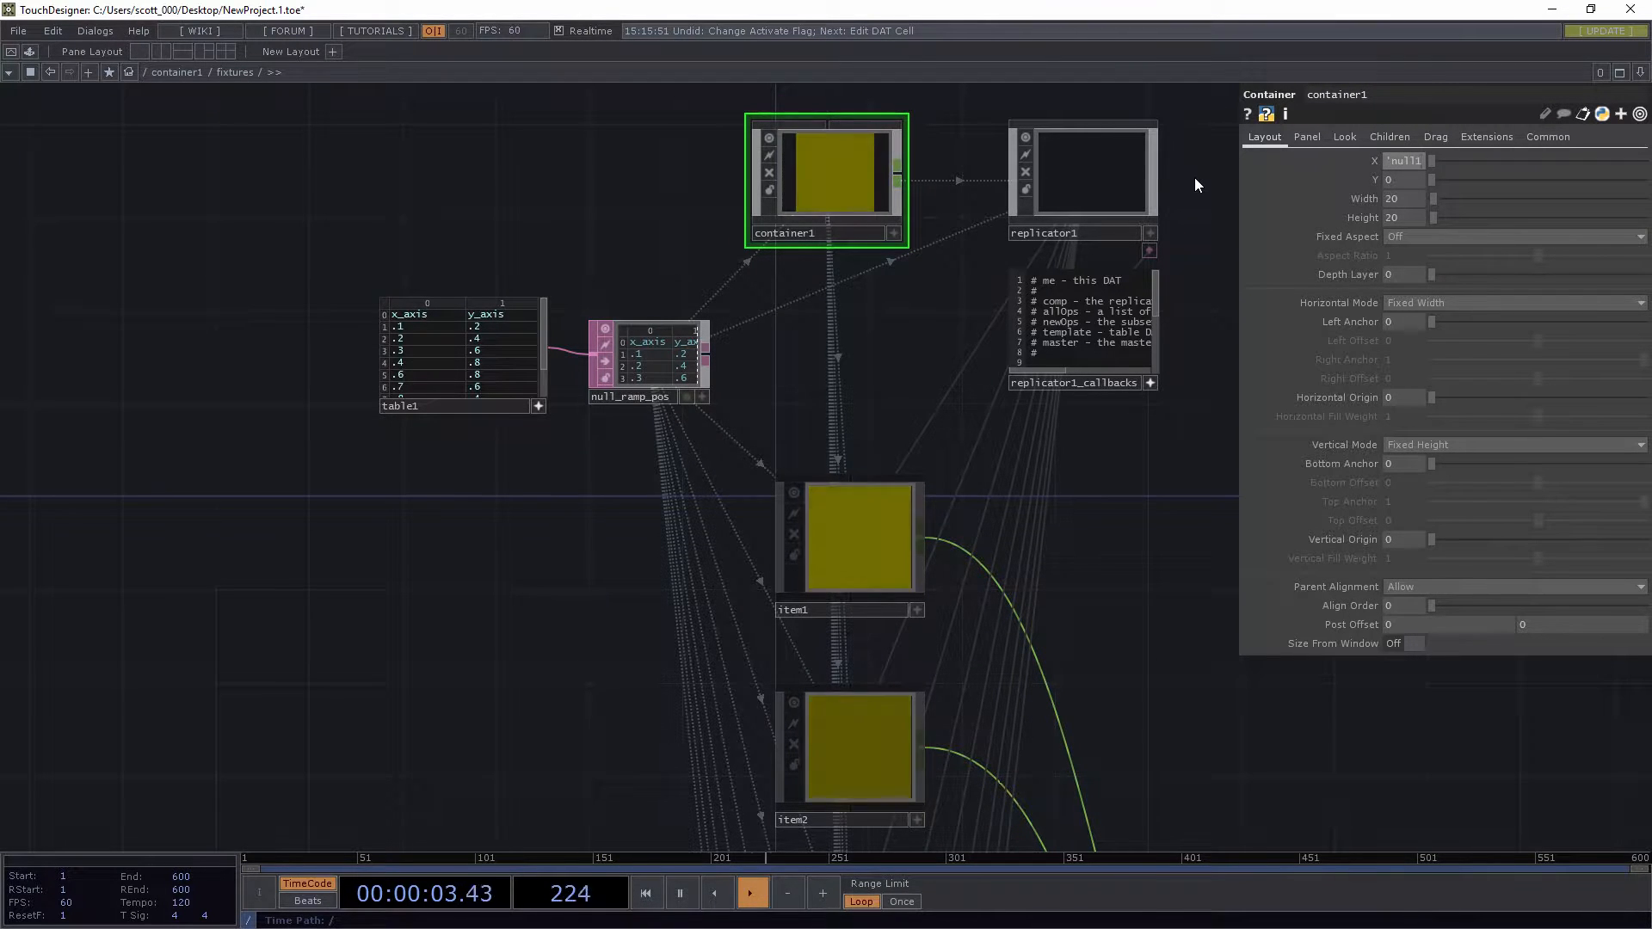
{"action": "type", "text": "_ramp"}
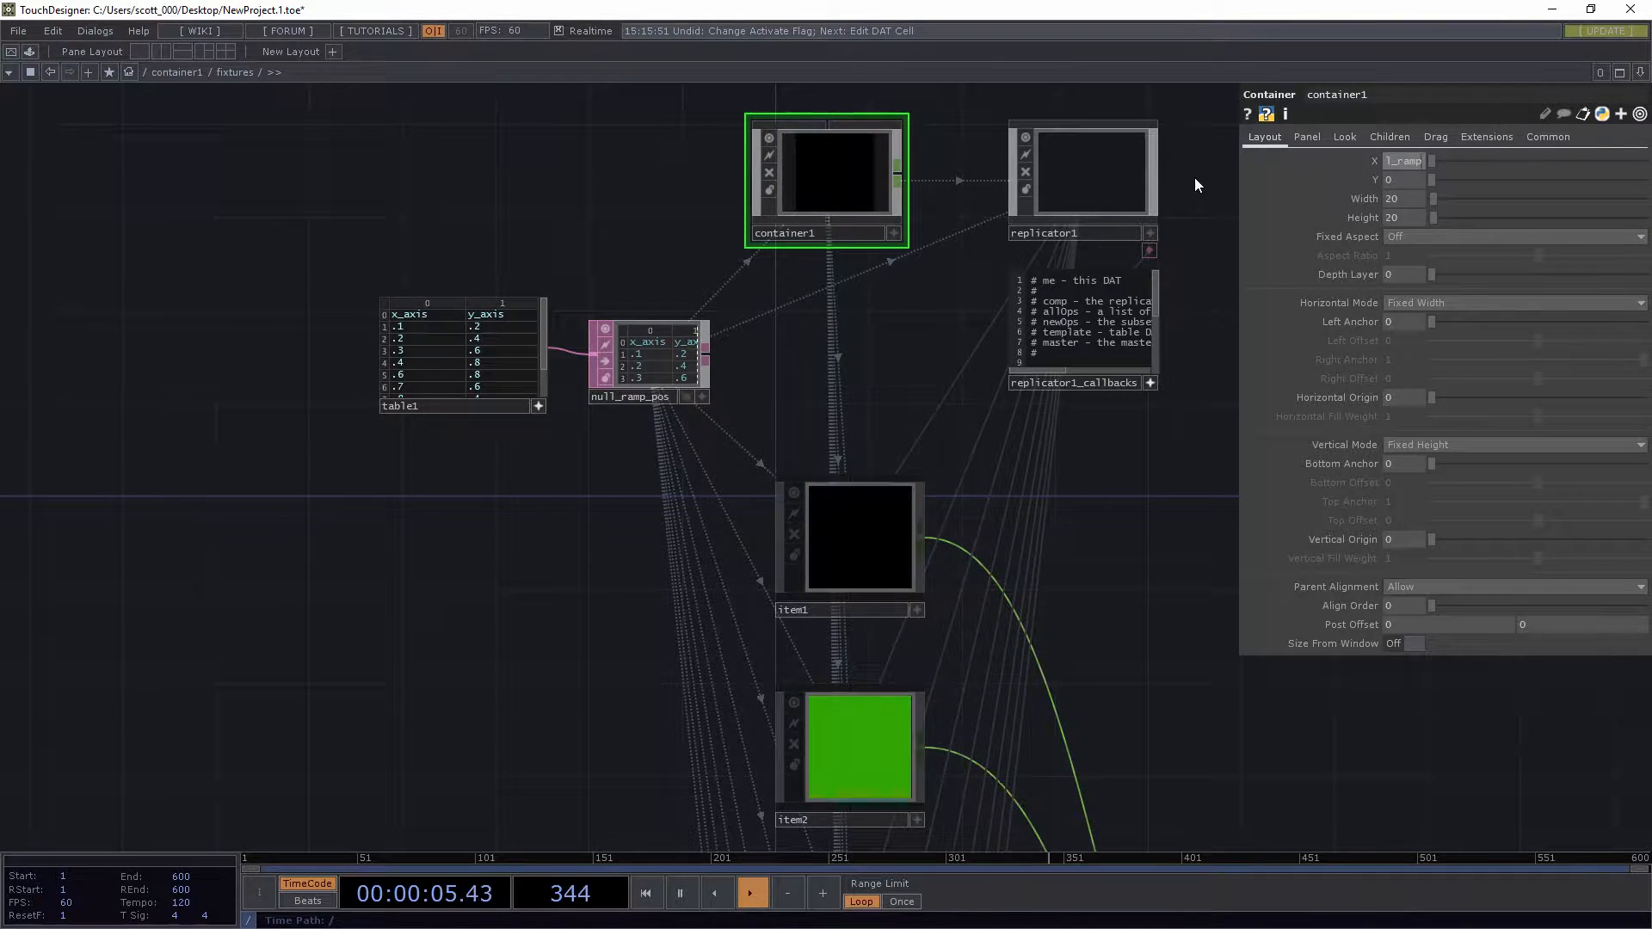
{"action": "type", "text": "_pos"}
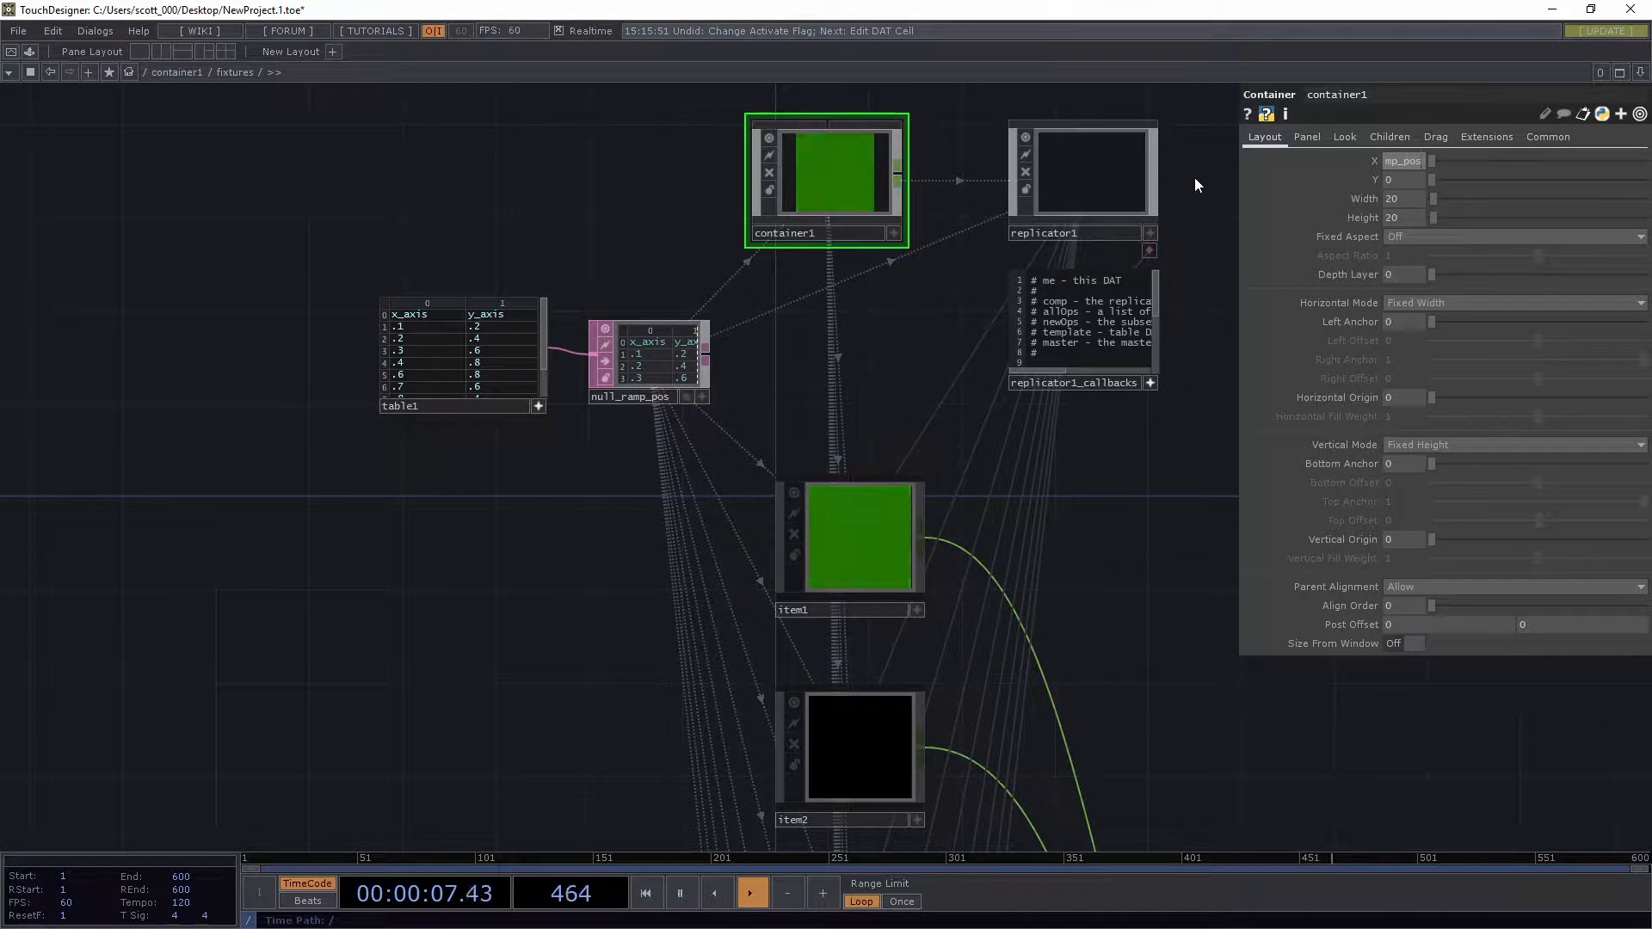
{"action": "left_click", "coordinate": [1283, 167]}
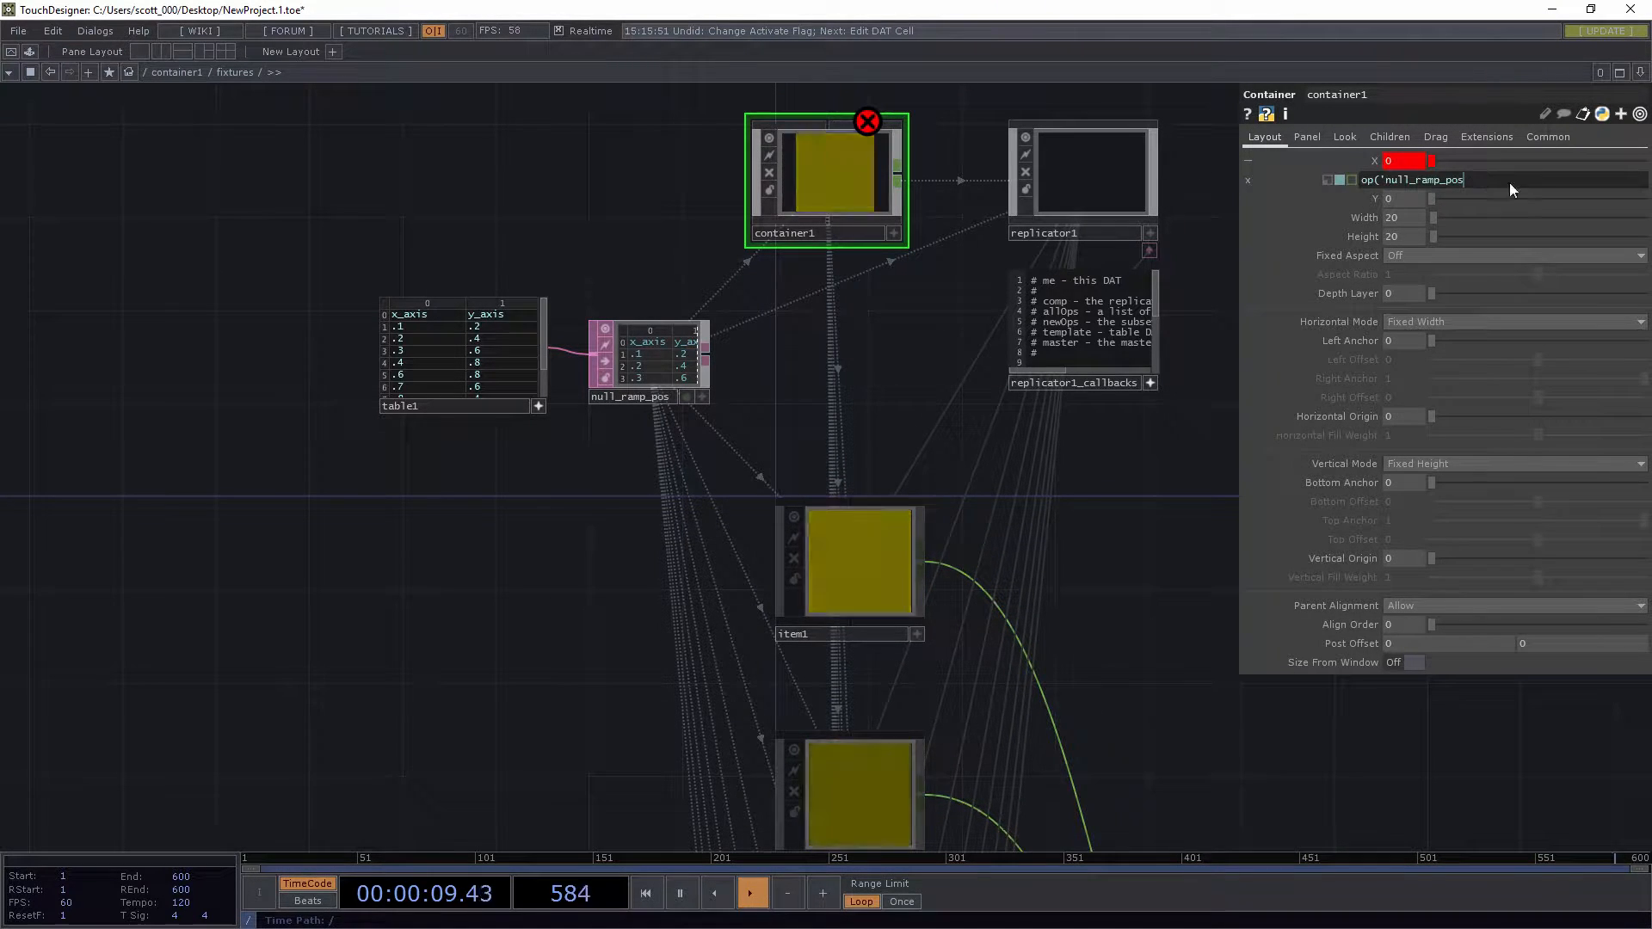
{"action": "type", "text": "'"}
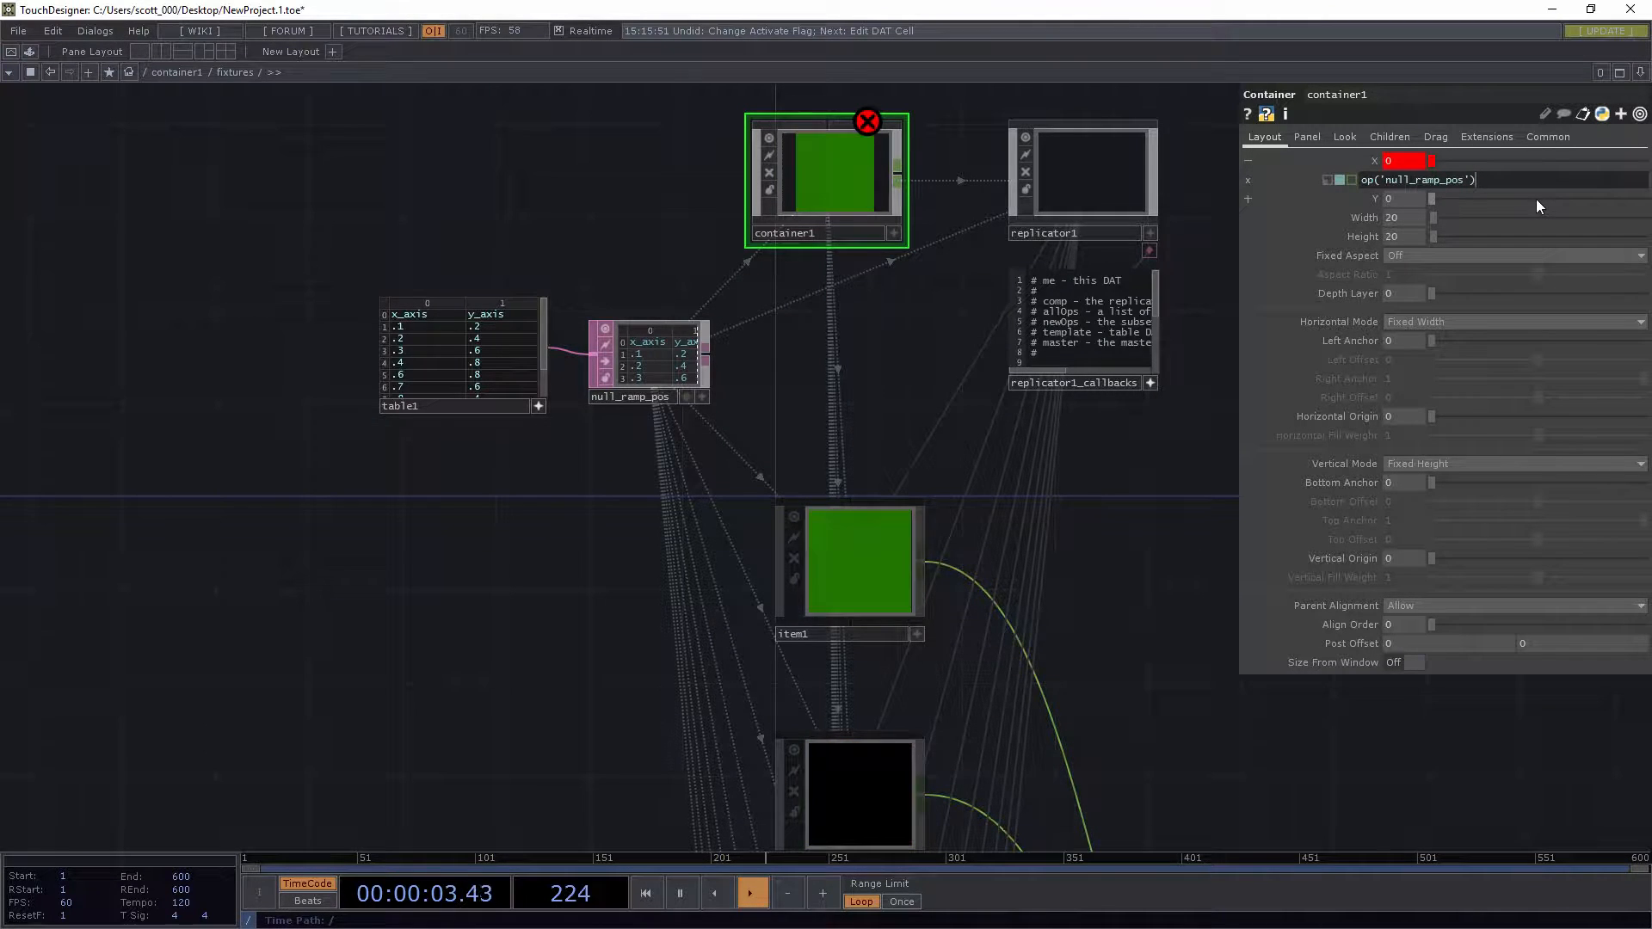
{"action": "type", "text": ")[me.digits, 0]*op('..')."}
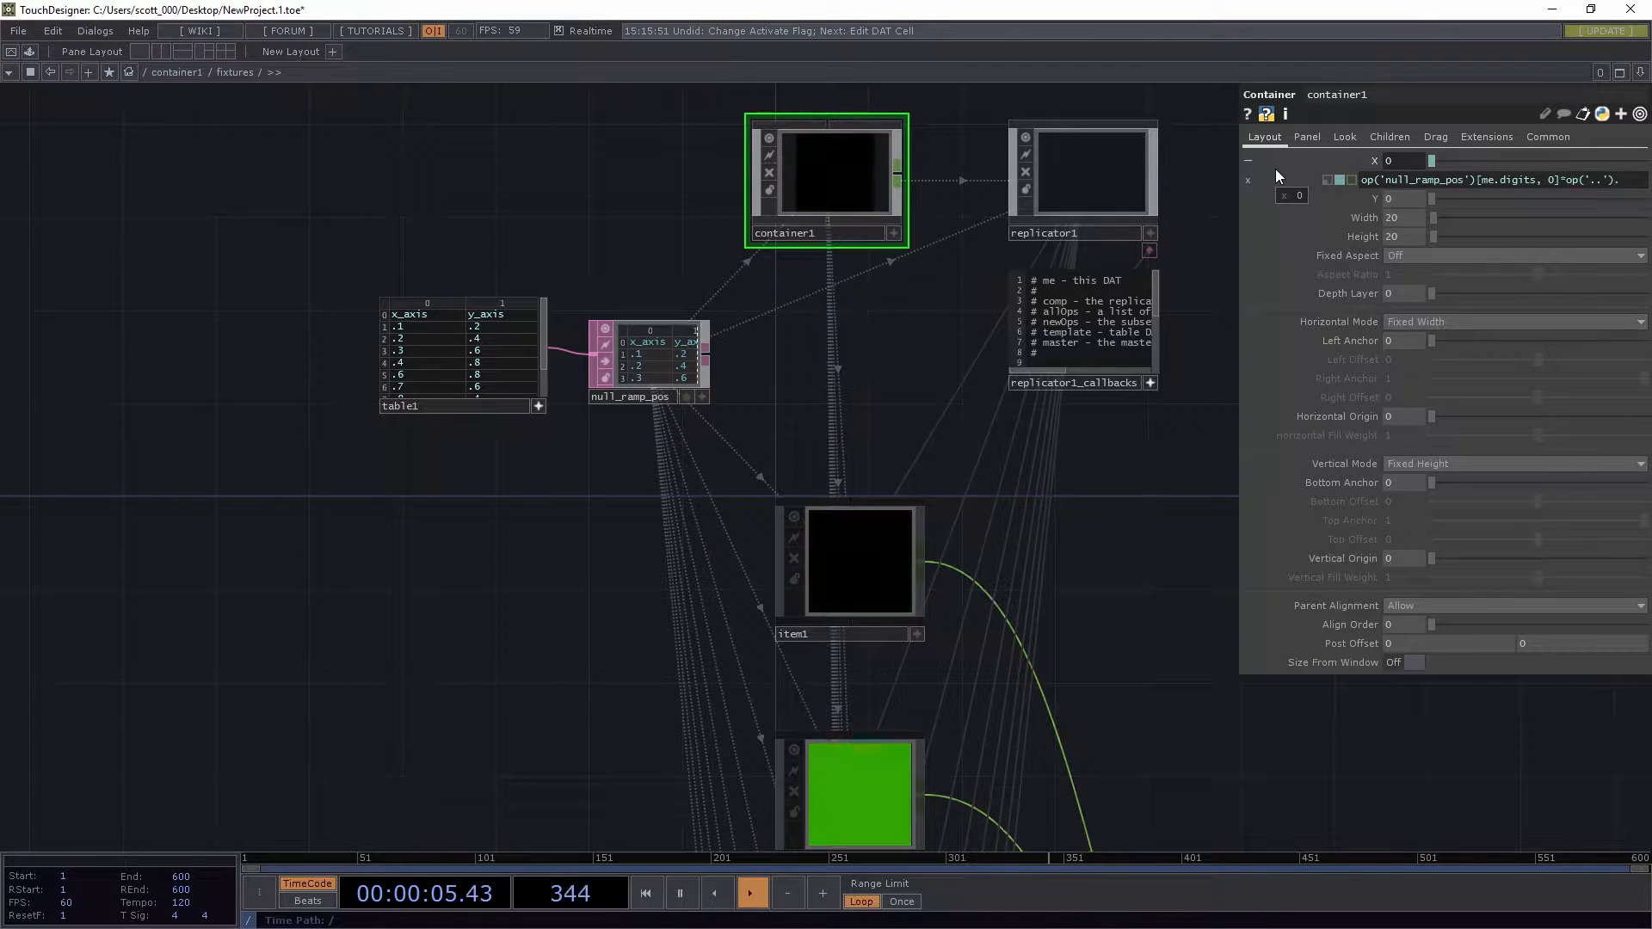
{"action": "type", "text": "par.w"}
{"action": "key", "text": "Return"}
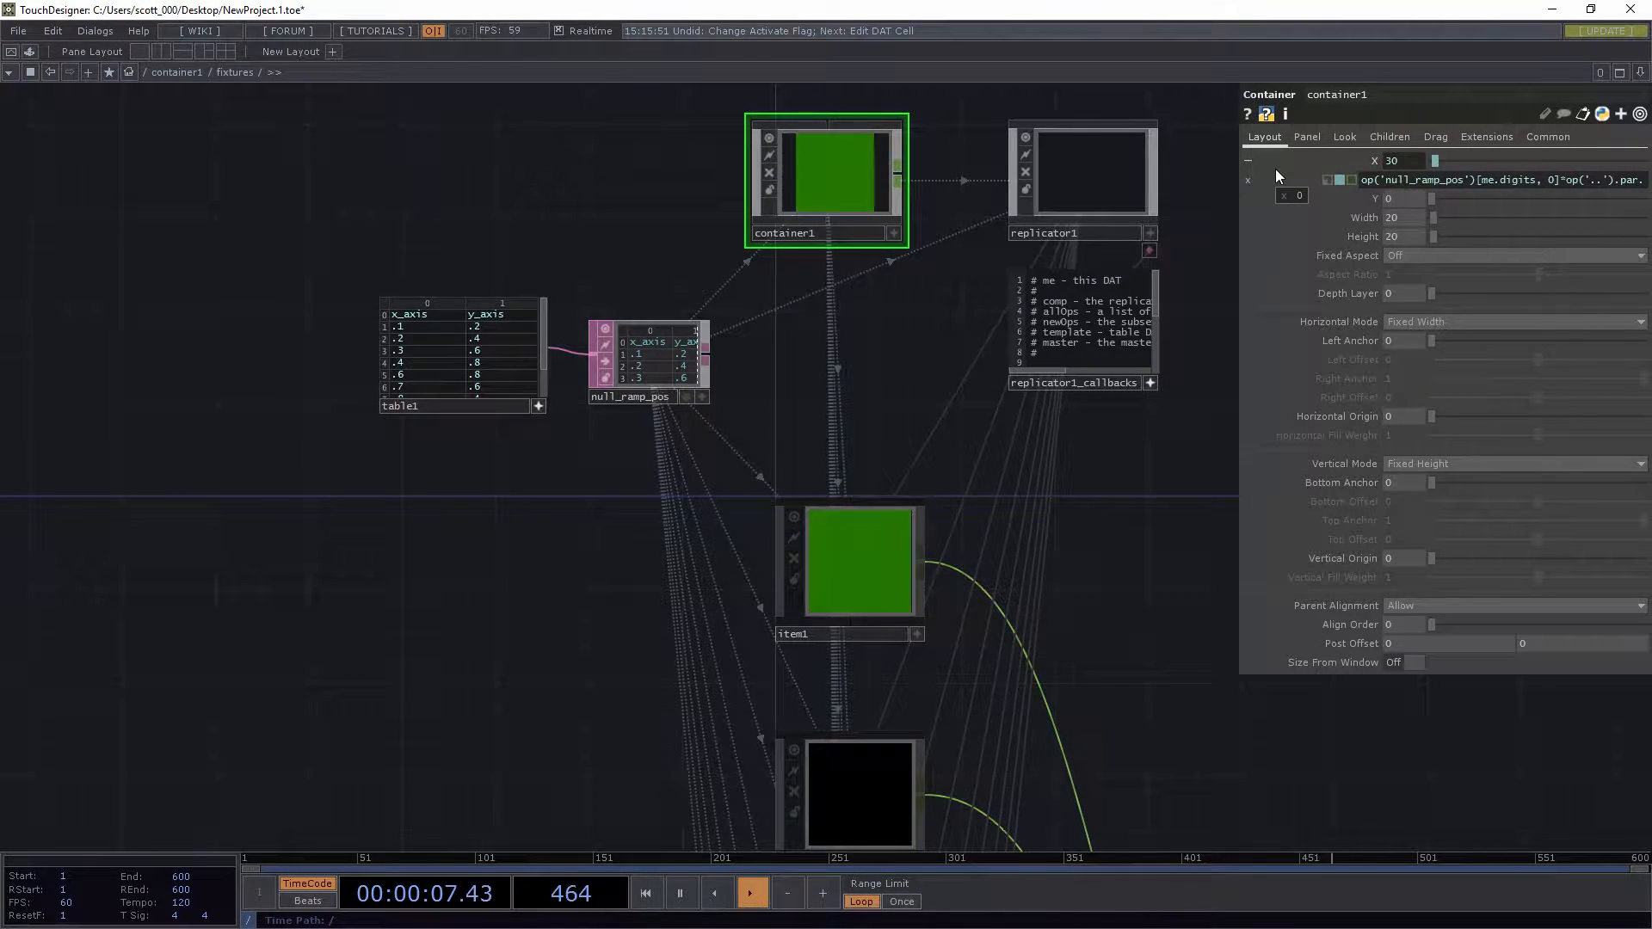
Reuse the X expression for container1's Y position, adapted to op('null_ramp_pos')[me.digits, 1]*op('..').par.h
{"action": "left_click_drag", "start_coordinate": [1240, 172], "coordinate": [977, 214]}
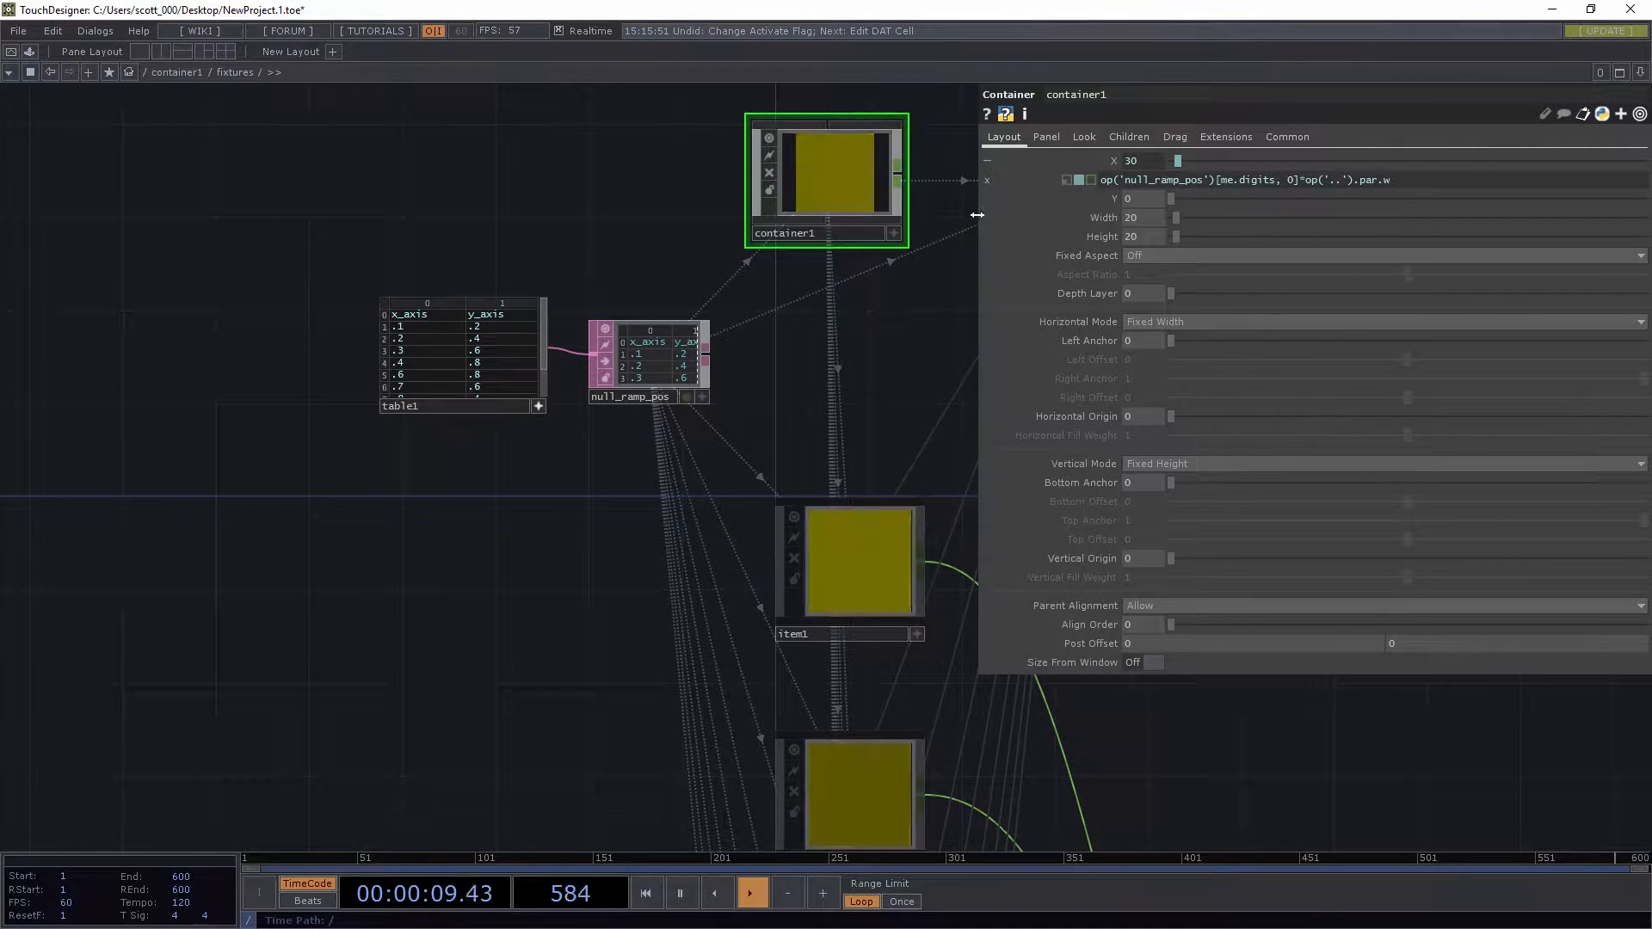
{"action": "left_click", "coordinate": [1272, 179]}
{"action": "key", "text": "ctrl+c"}
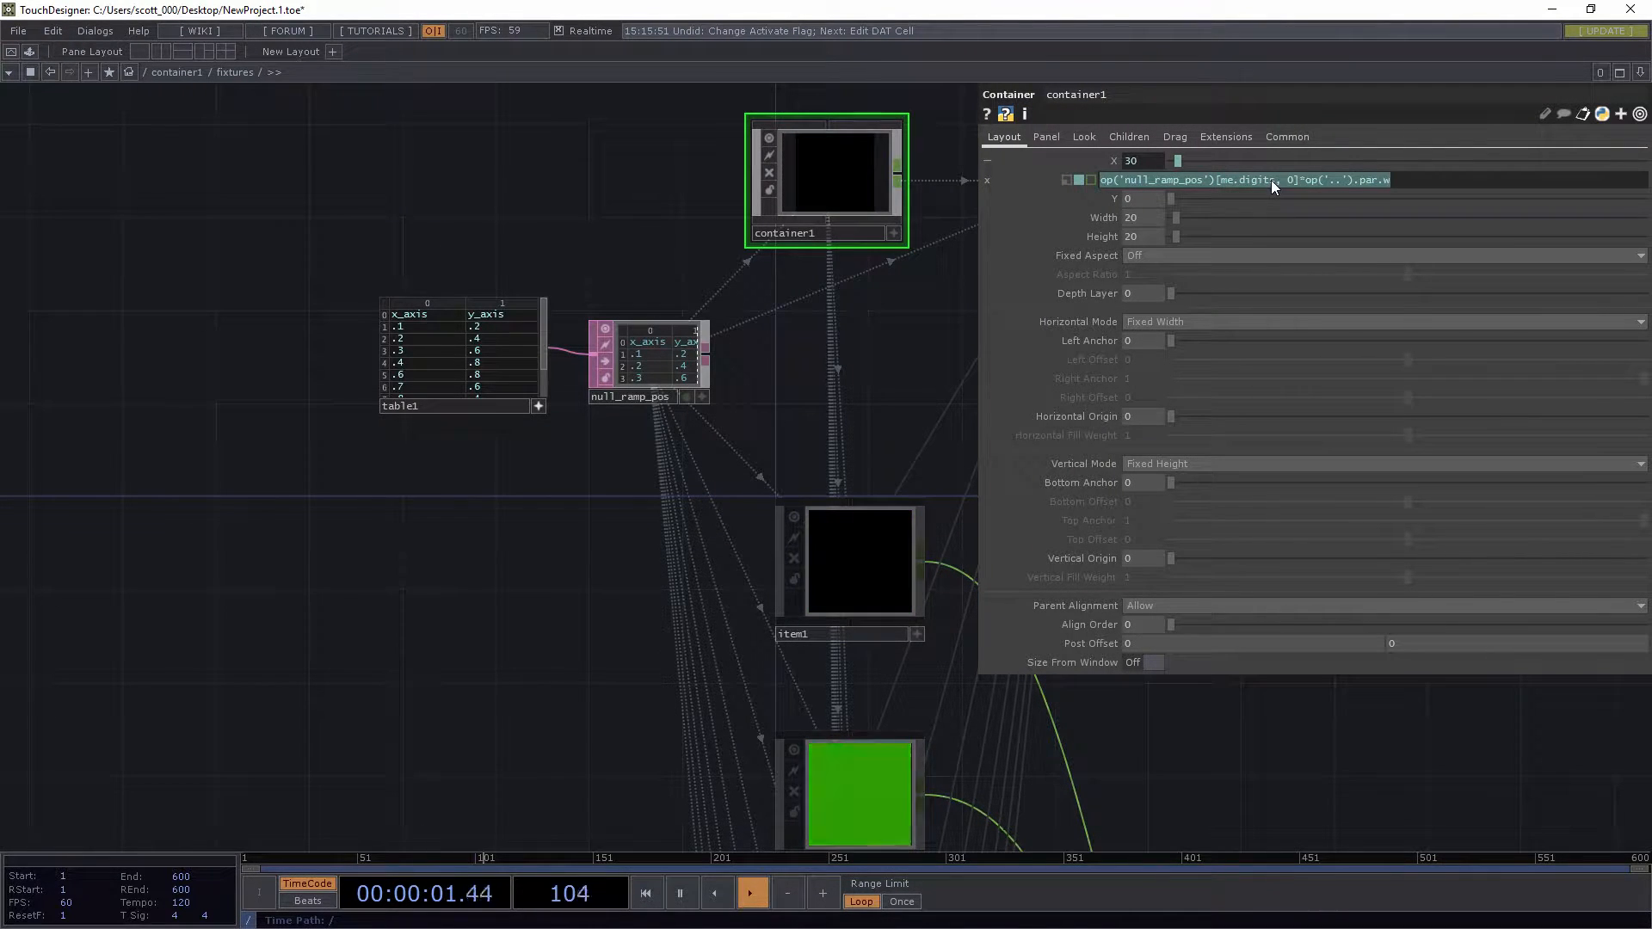
{"action": "left_click", "coordinate": [1106, 199]}
{"action": "key", "text": "ctrl+v"}
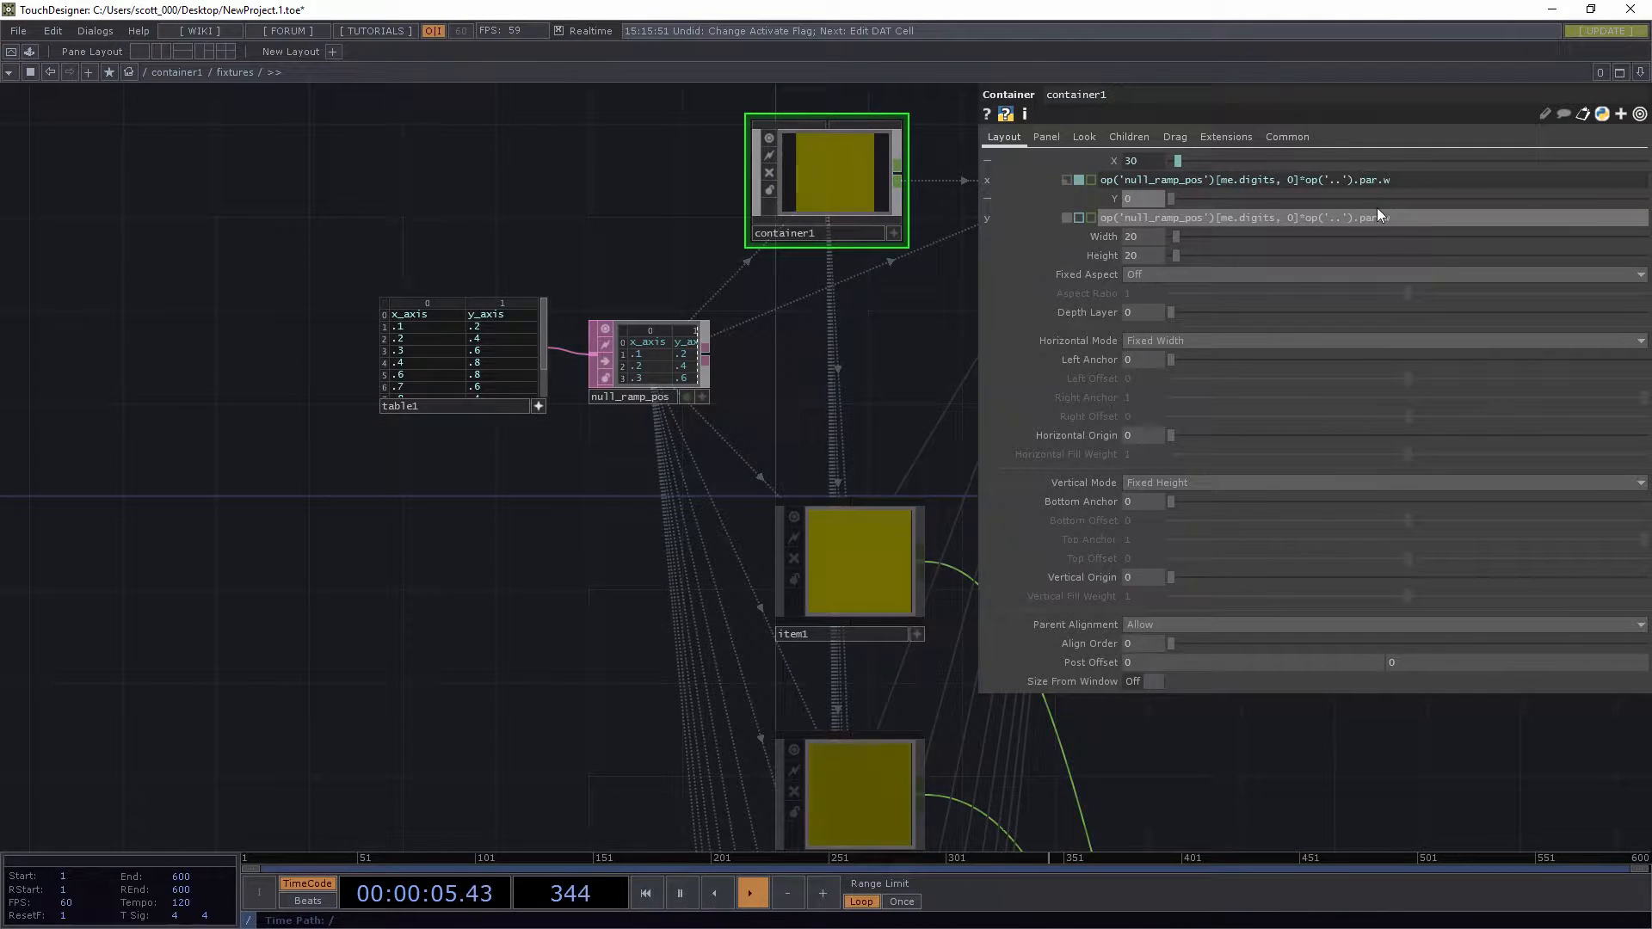
{"action": "key", "text": "BackSpace"}
{"action": "type", "text": "h"}
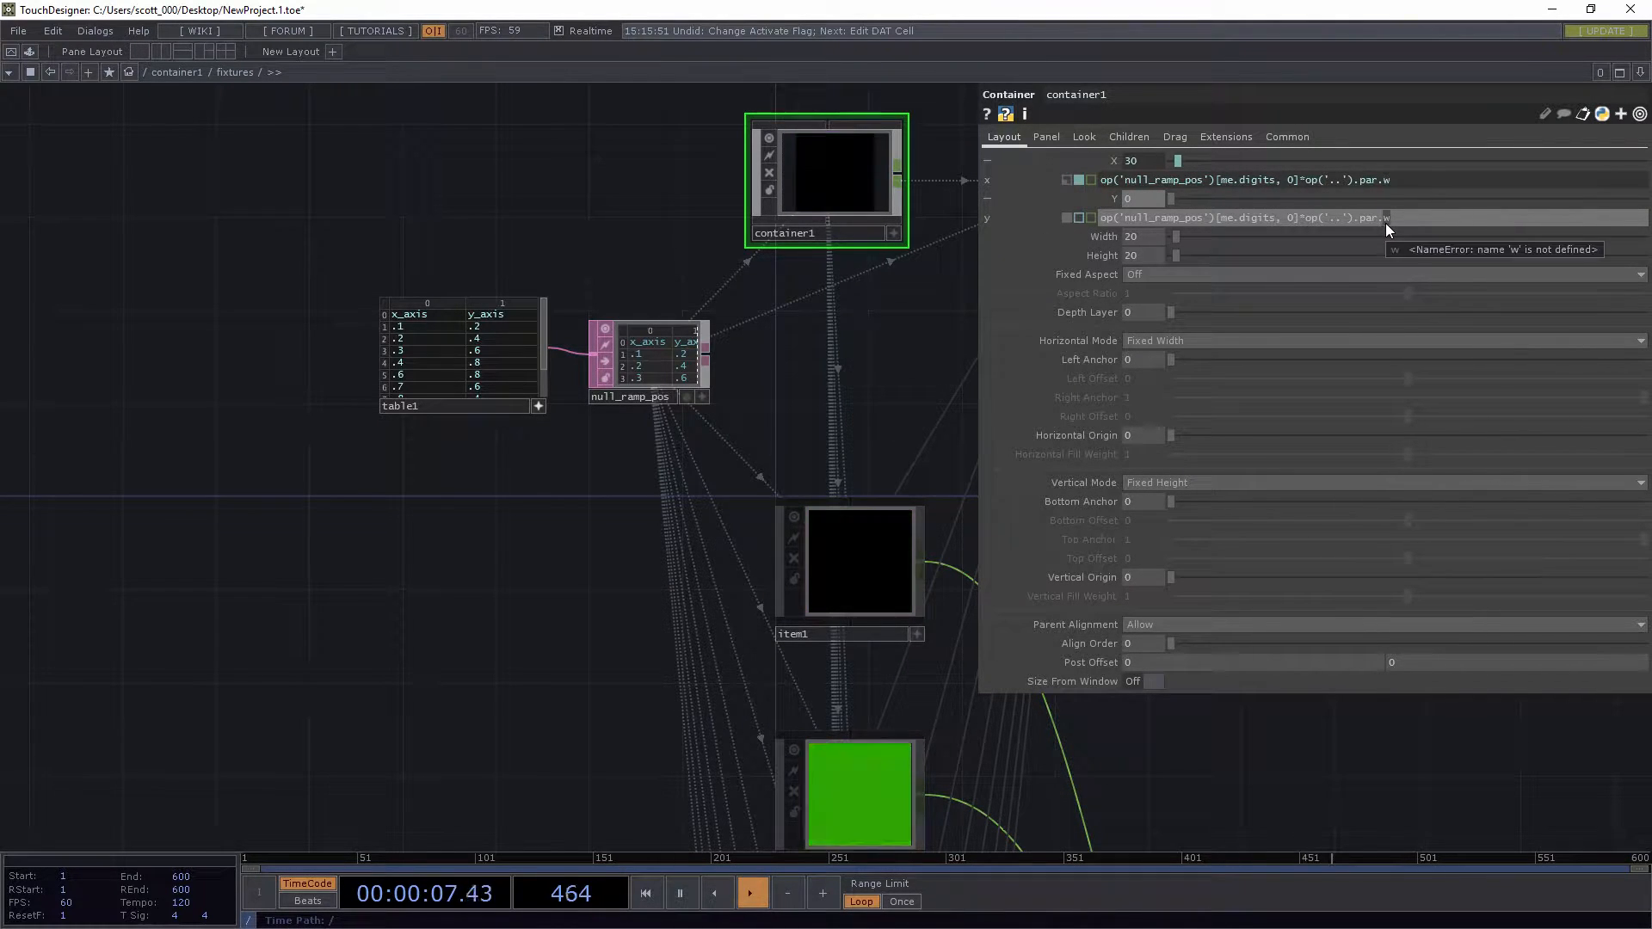
{"action": "left_click", "coordinate": [1288, 221]}
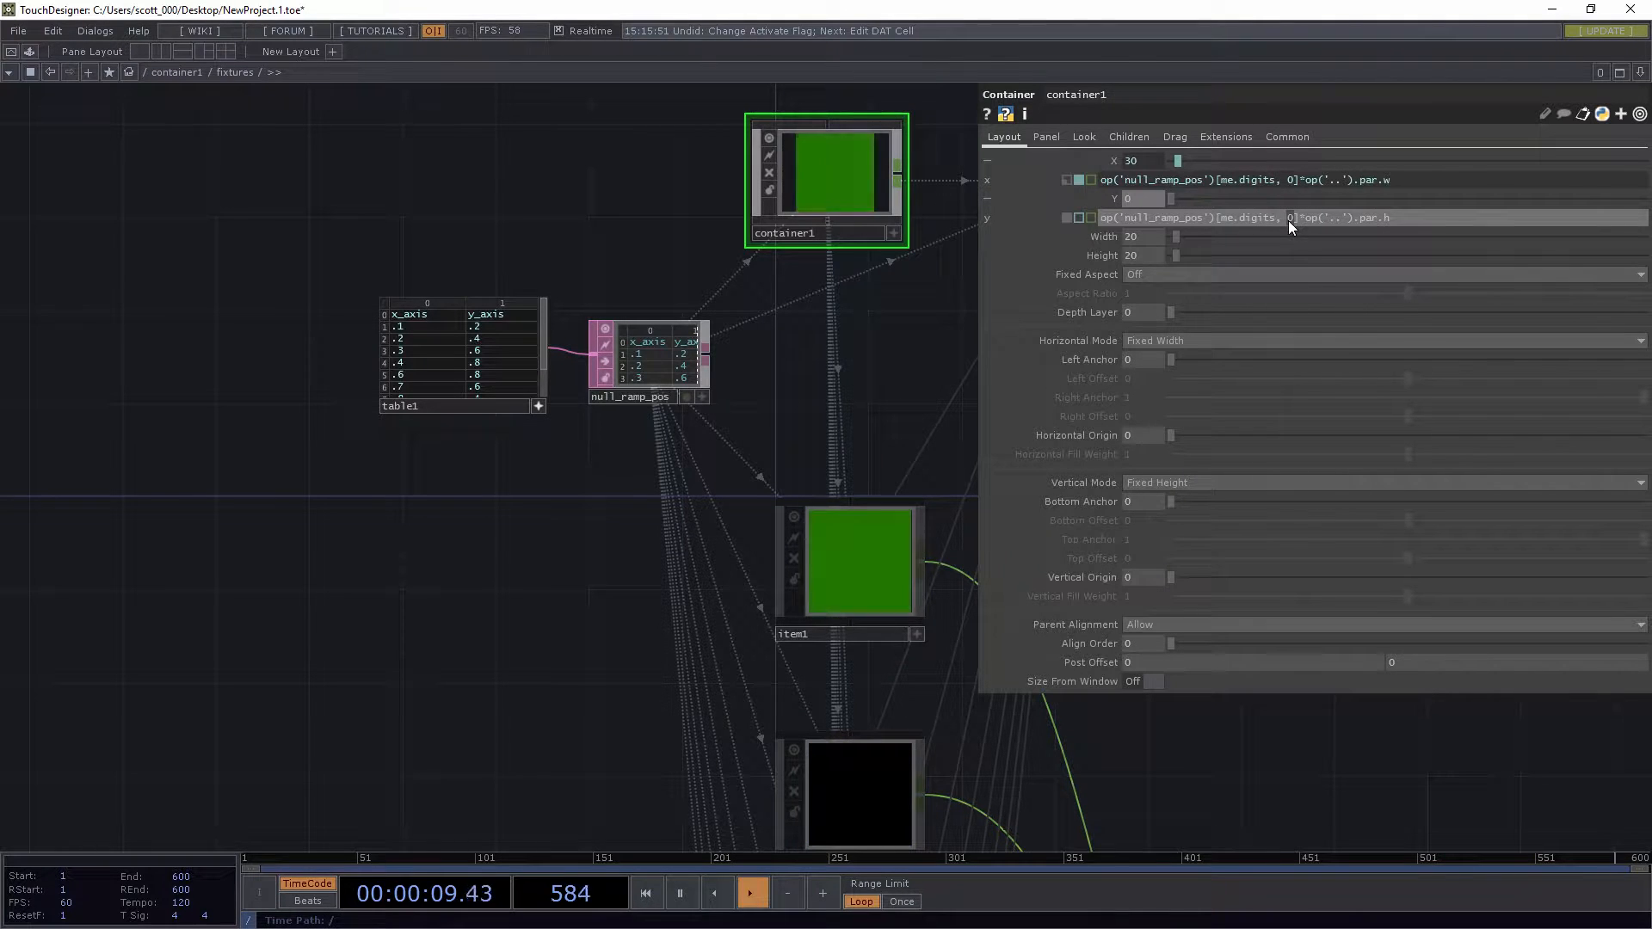
{"action": "type", "text": "41"}
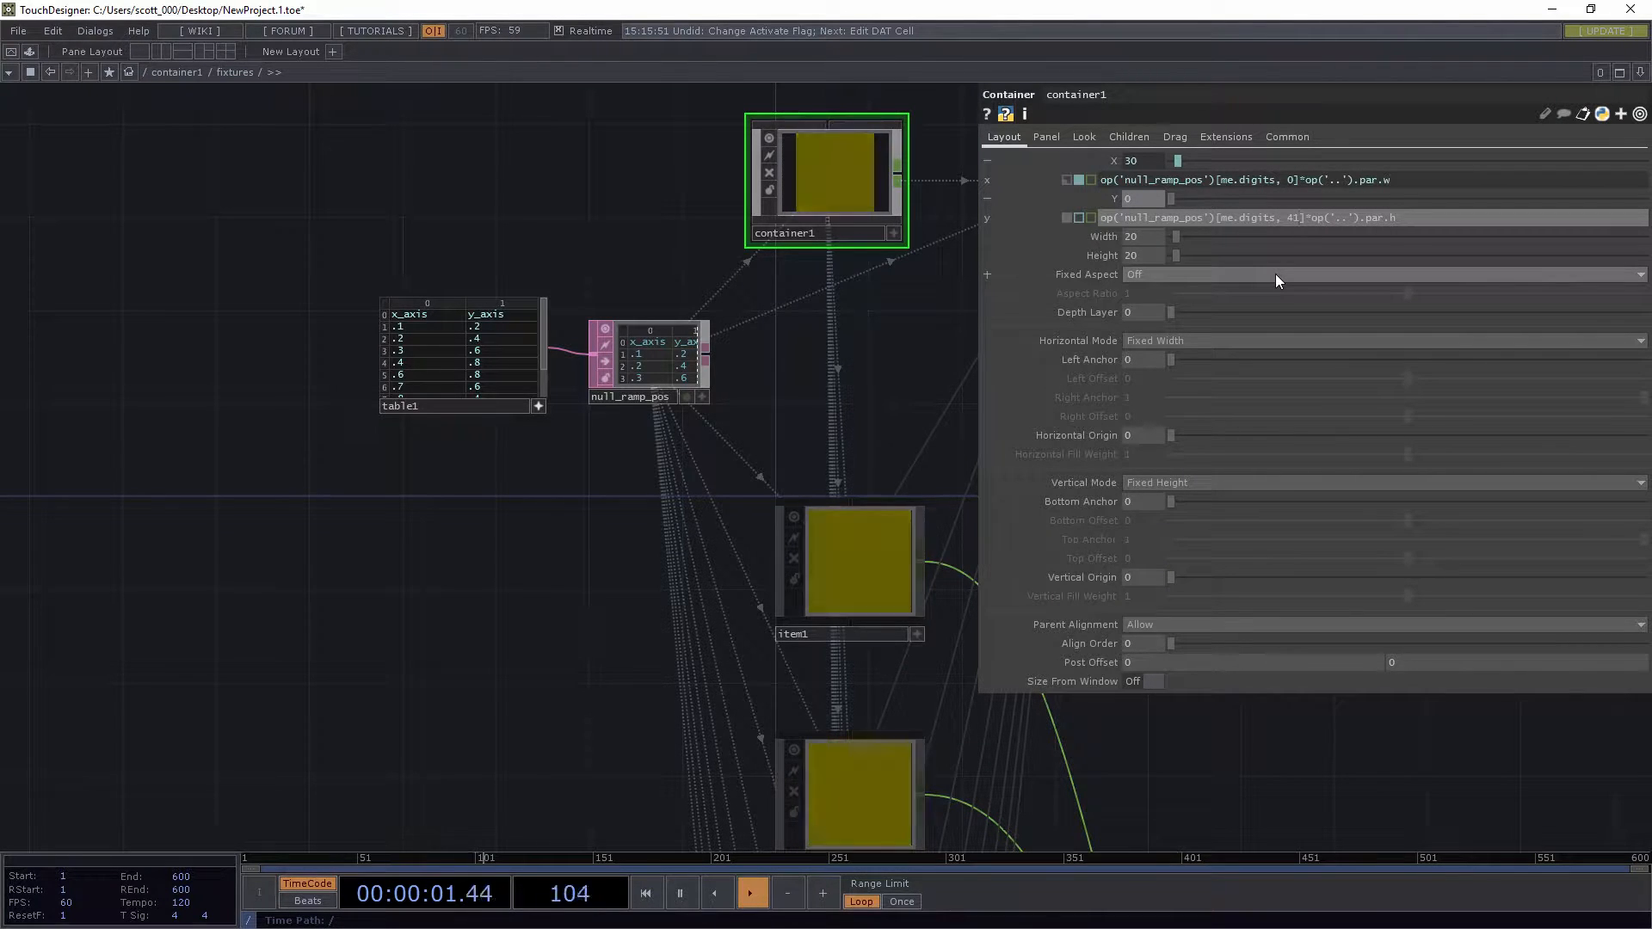
{"action": "key", "text": "Left"}
{"action": "key", "text": "BackSpace"}
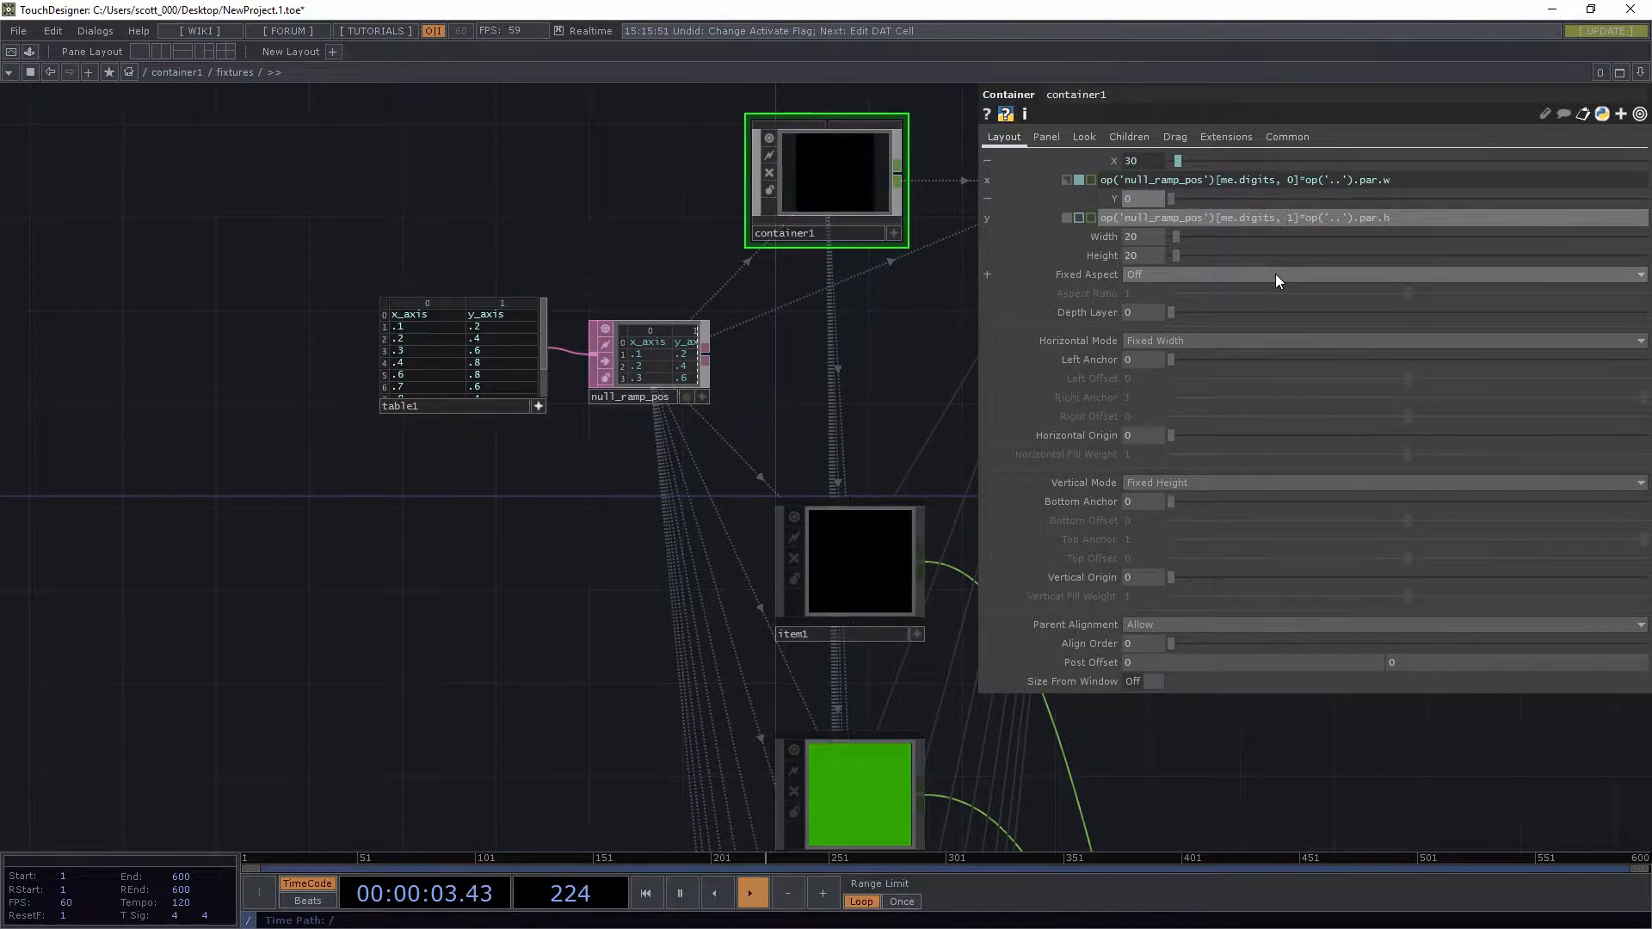
{"action": "key", "text": "Return"}
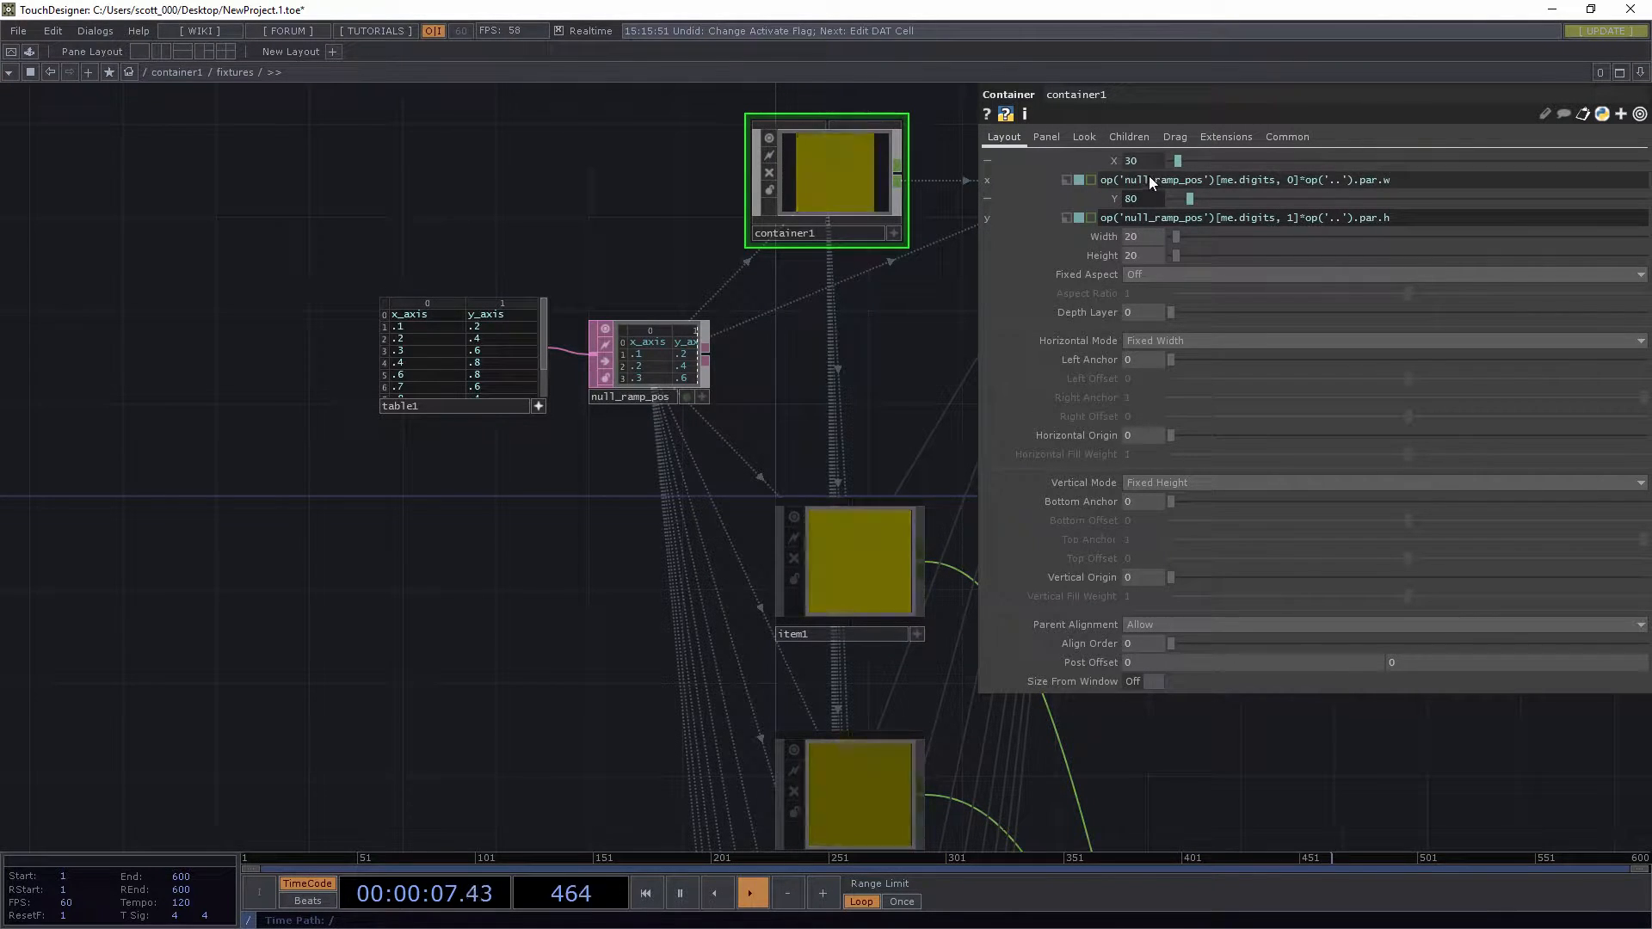
Recreate all operators of replicator1 and check the items' placement in the fixtures container from the parent network
{"action": "left_click", "coordinate": [861, 581]}
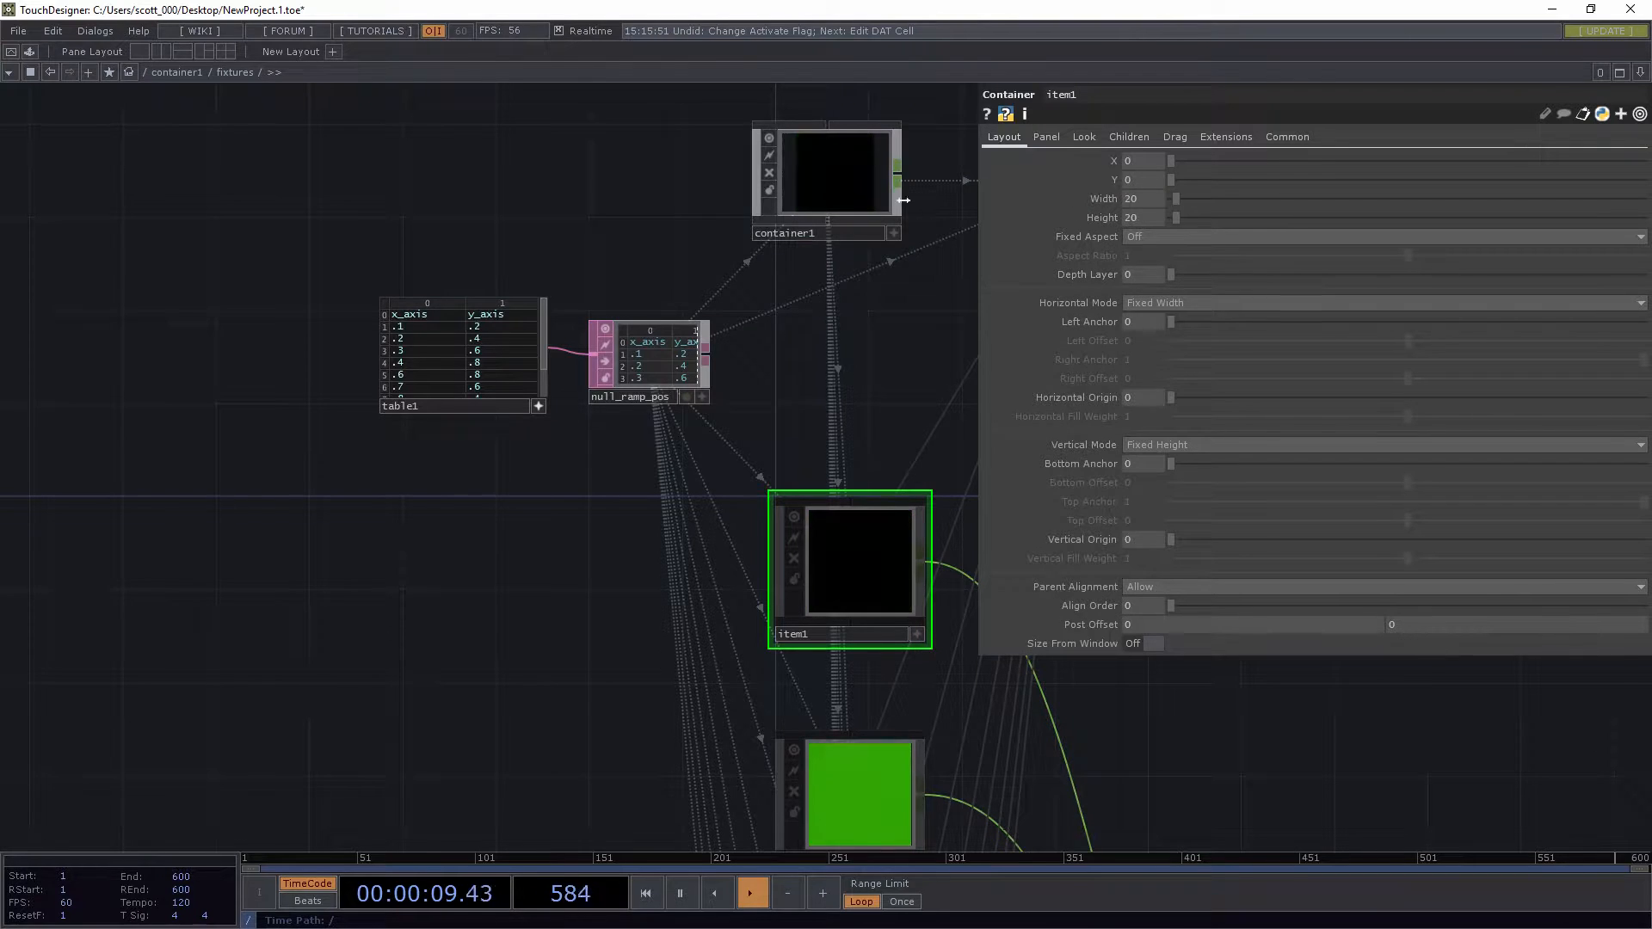
{"action": "left_click_drag", "start_coordinate": [757, 335], "coordinate": [450, 200]}
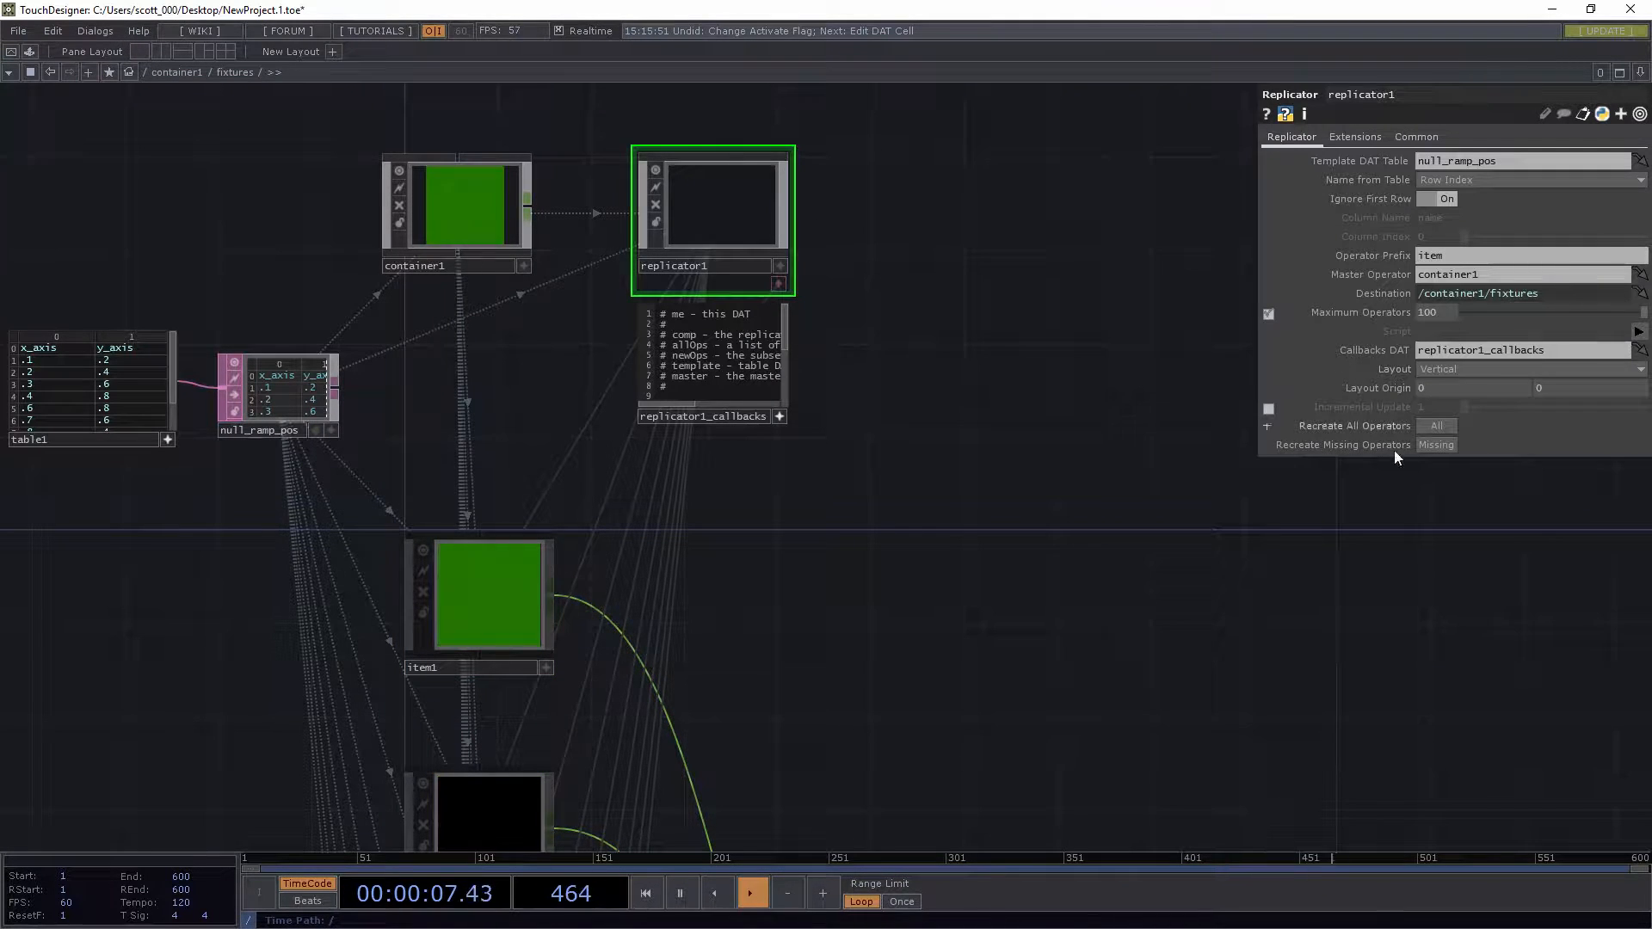
{"action": "left_click", "coordinate": [1435, 425]}
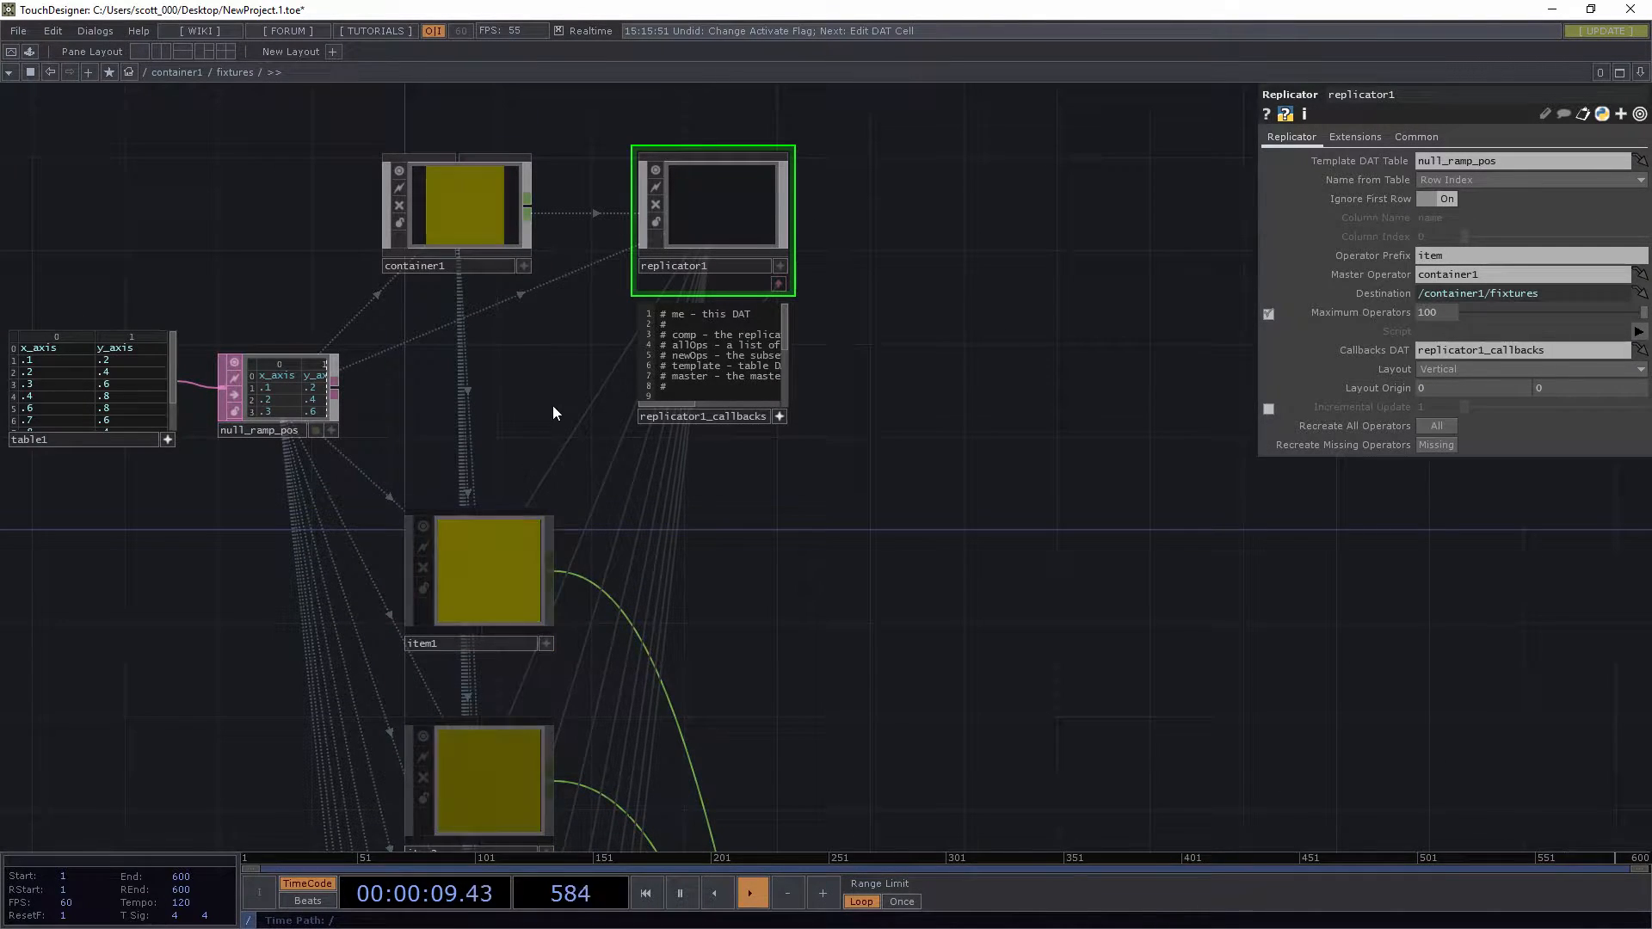
{"action": "key", "text": "u"}
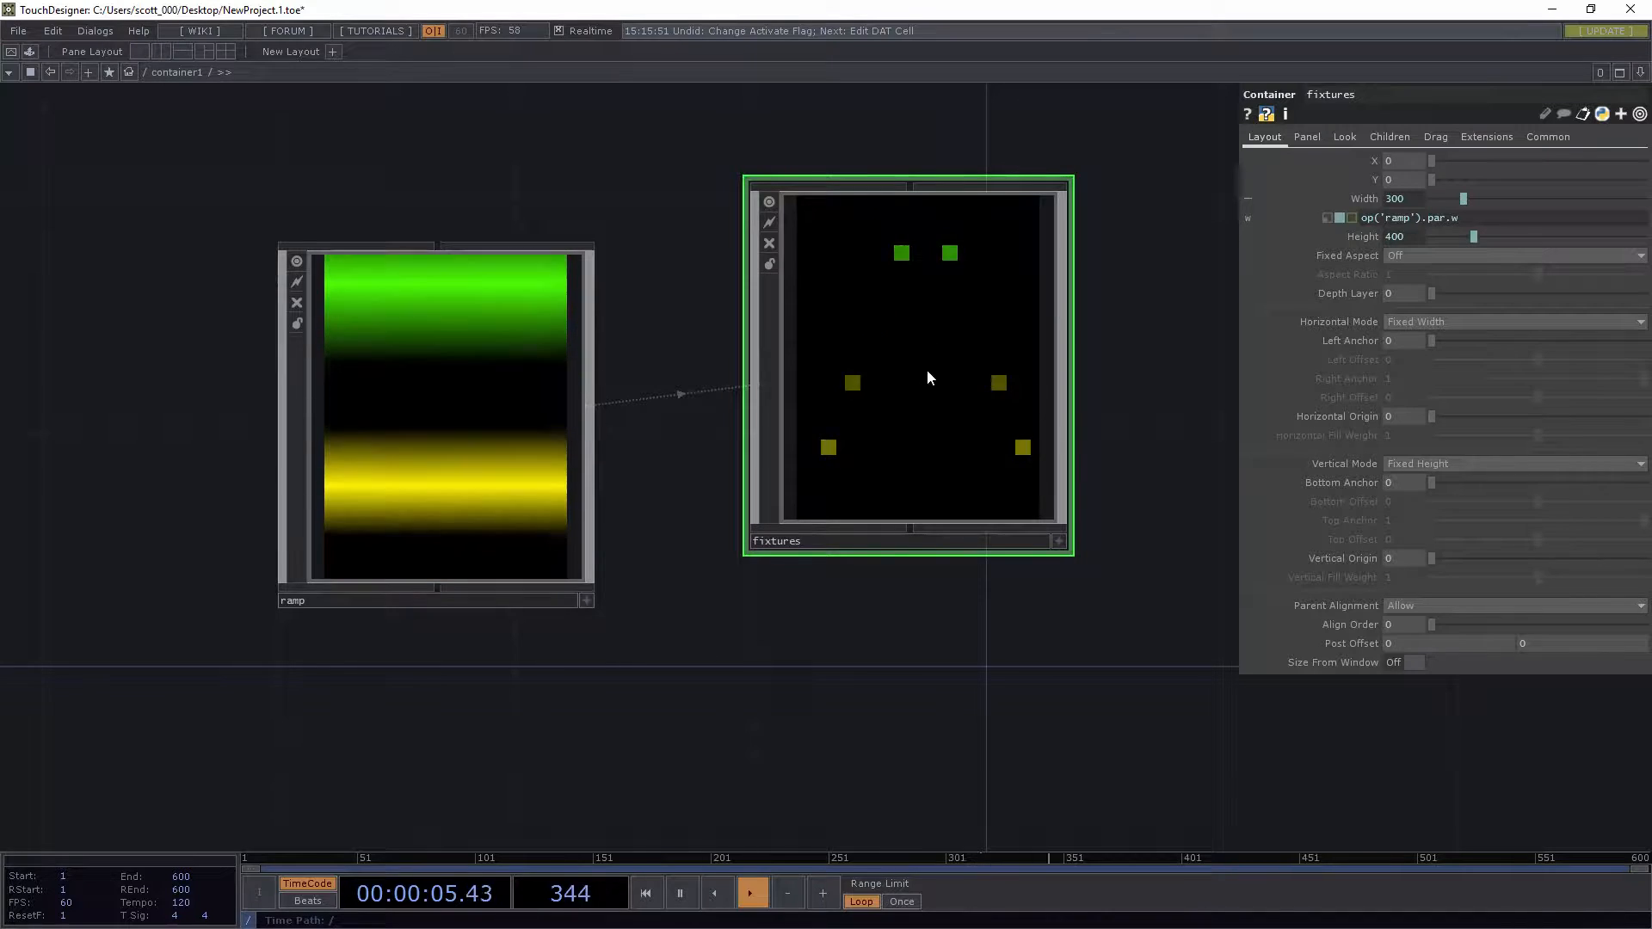
Delete the last position row (.5, .5) from table1 inside fixtures
{"action": "key", "text": "i"}
{"action": "scroll", "coordinate": [368, 465], "scroll_direction": "up", "scroll_amount": 5}
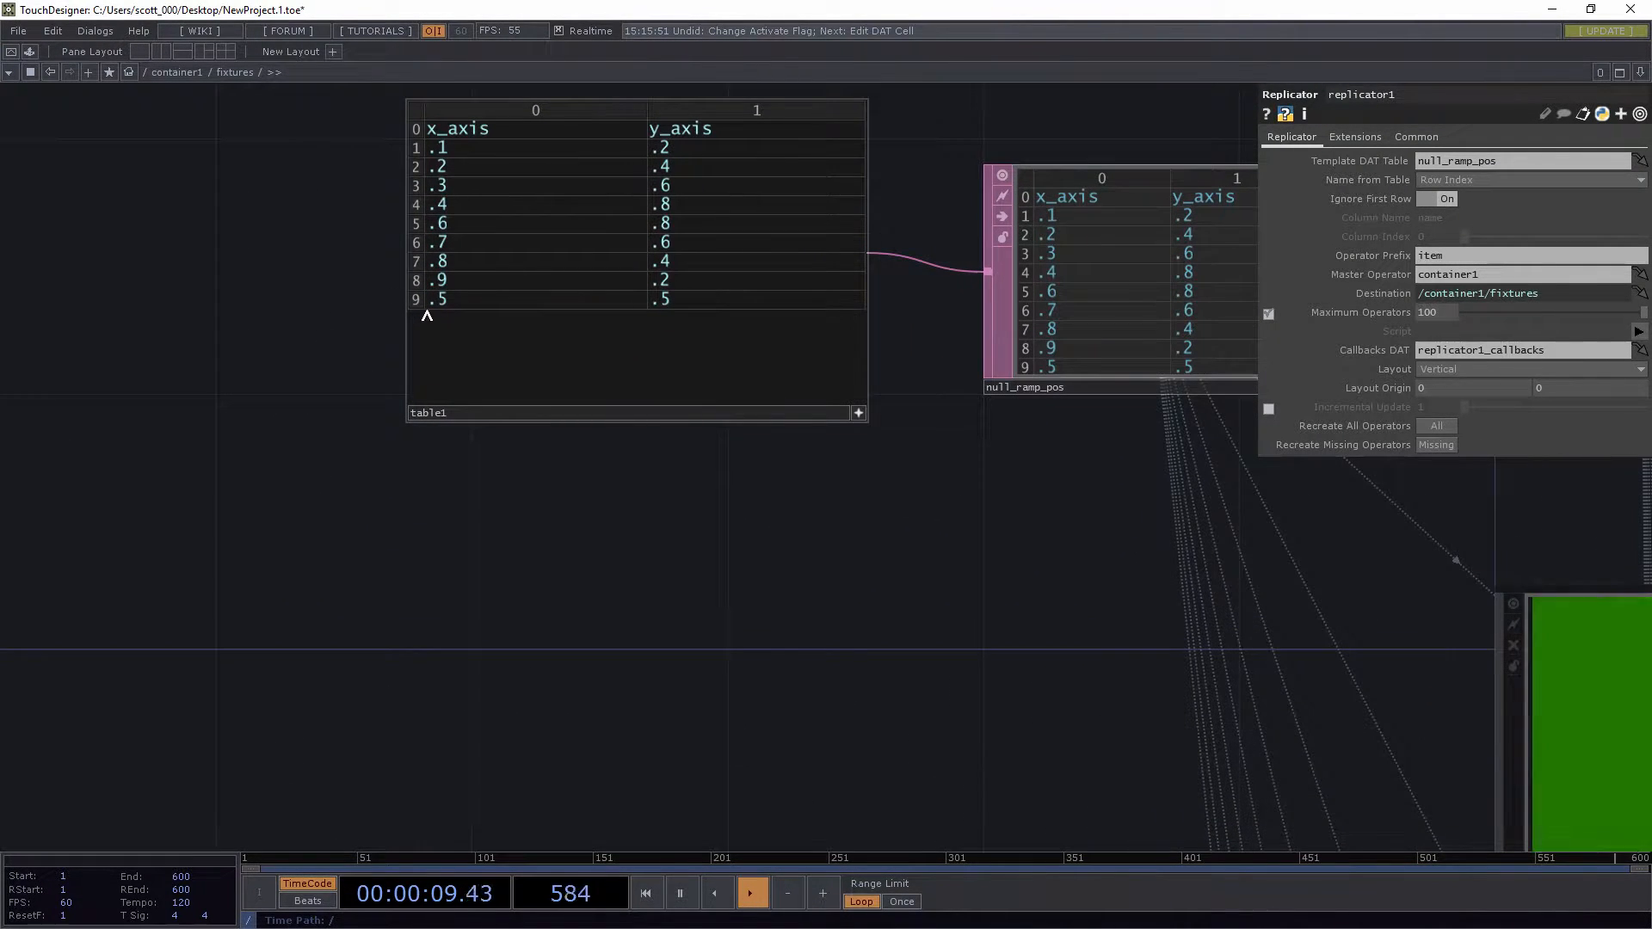
{"action": "right_click", "coordinate": [420, 304]}
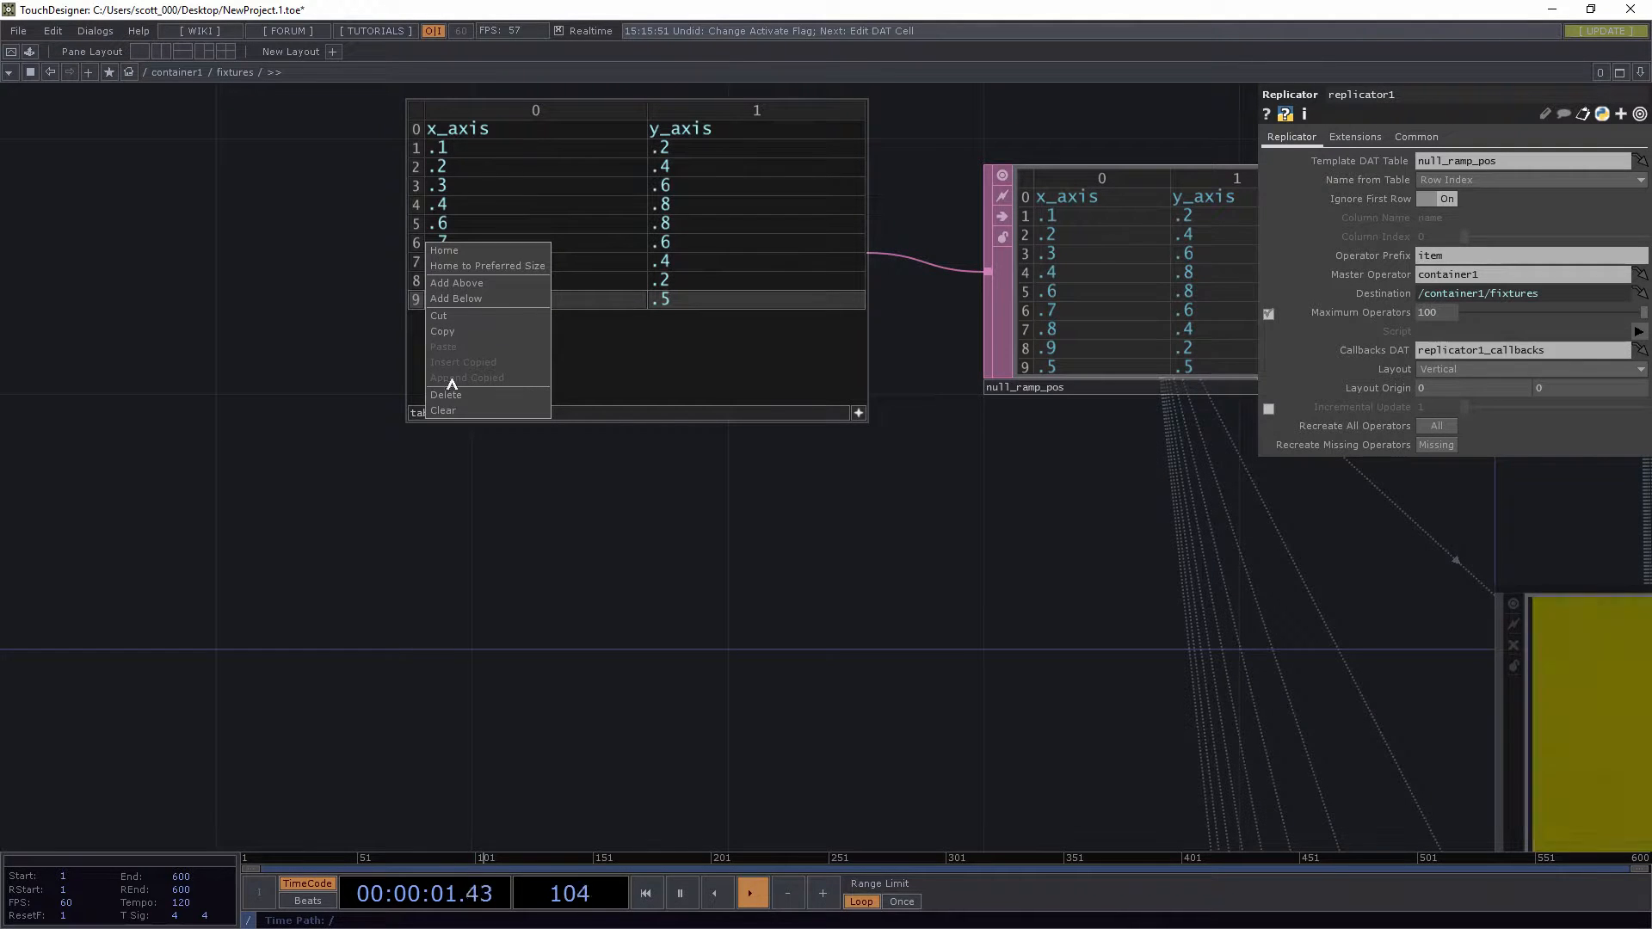
{"action": "left_click", "coordinate": [460, 401]}
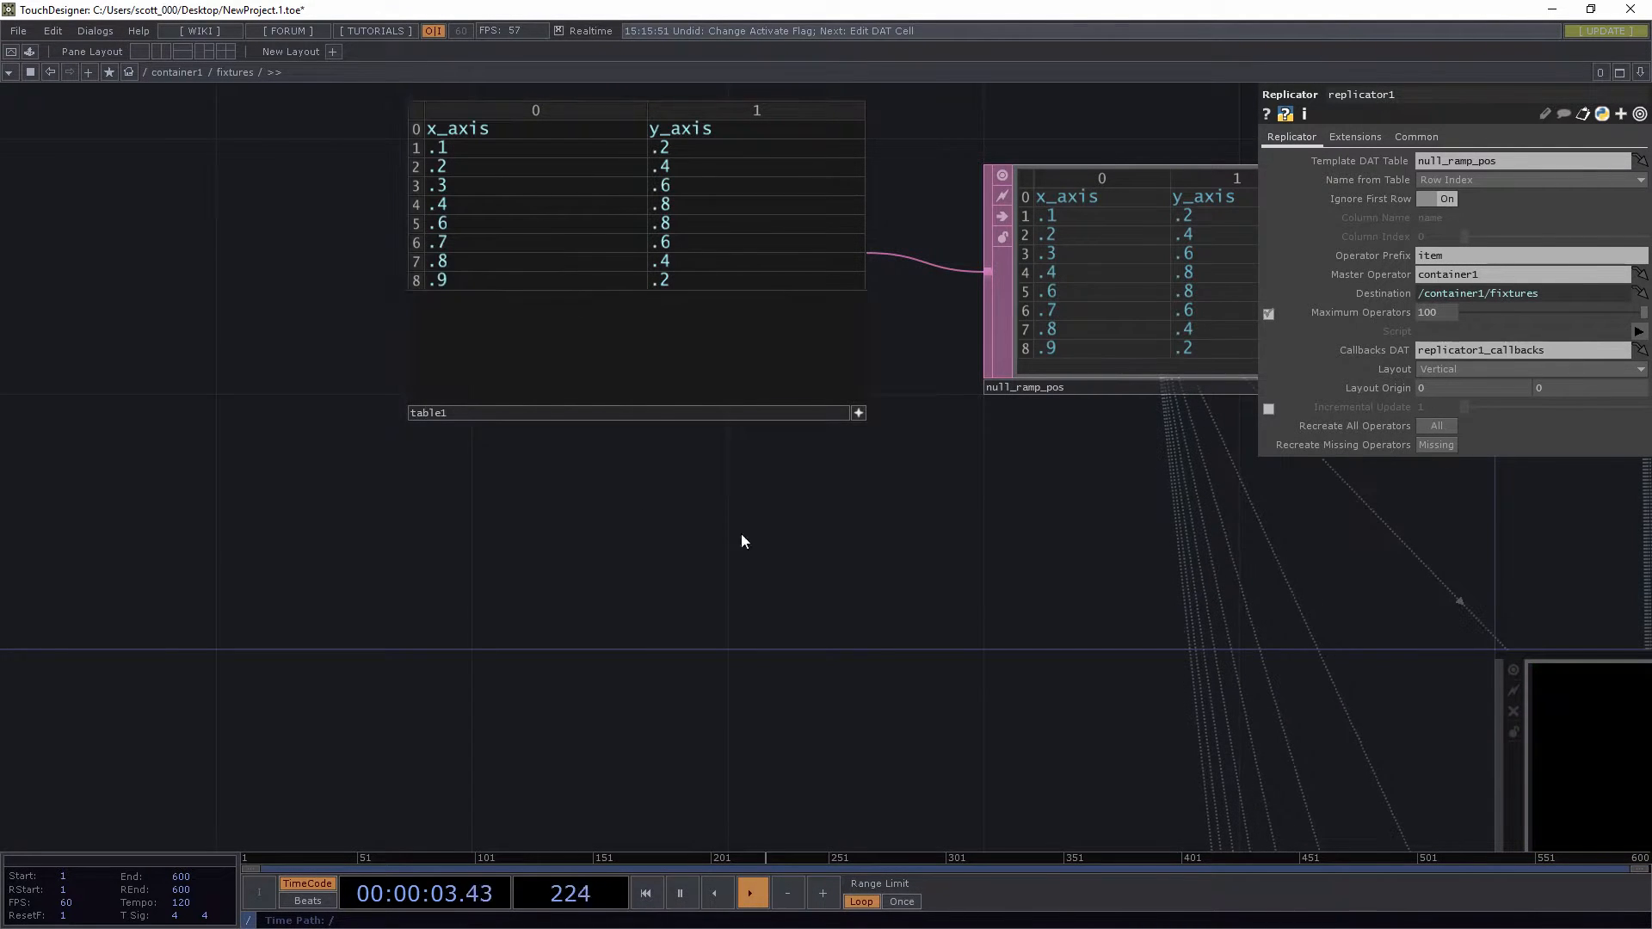
Check the fixtures container's updated item layout beside the ramp in the parent network, and return inside fixtures
{"action": "middle_click_drag", "start_coordinate": [741, 533], "coordinate": [761, 661]}
{"action": "left_click_drag", "start_coordinate": [671, 465], "coordinate": [298, 102]}
{"action": "middle_click_drag", "start_coordinate": [298, 102], "coordinate": [370, 373]}
{"action": "left_click_drag", "start_coordinate": [371, 375], "coordinate": [420, 527]}
{"action": "scroll", "coordinate": [478, 291], "scroll_direction": "up", "scroll_amount": 5}
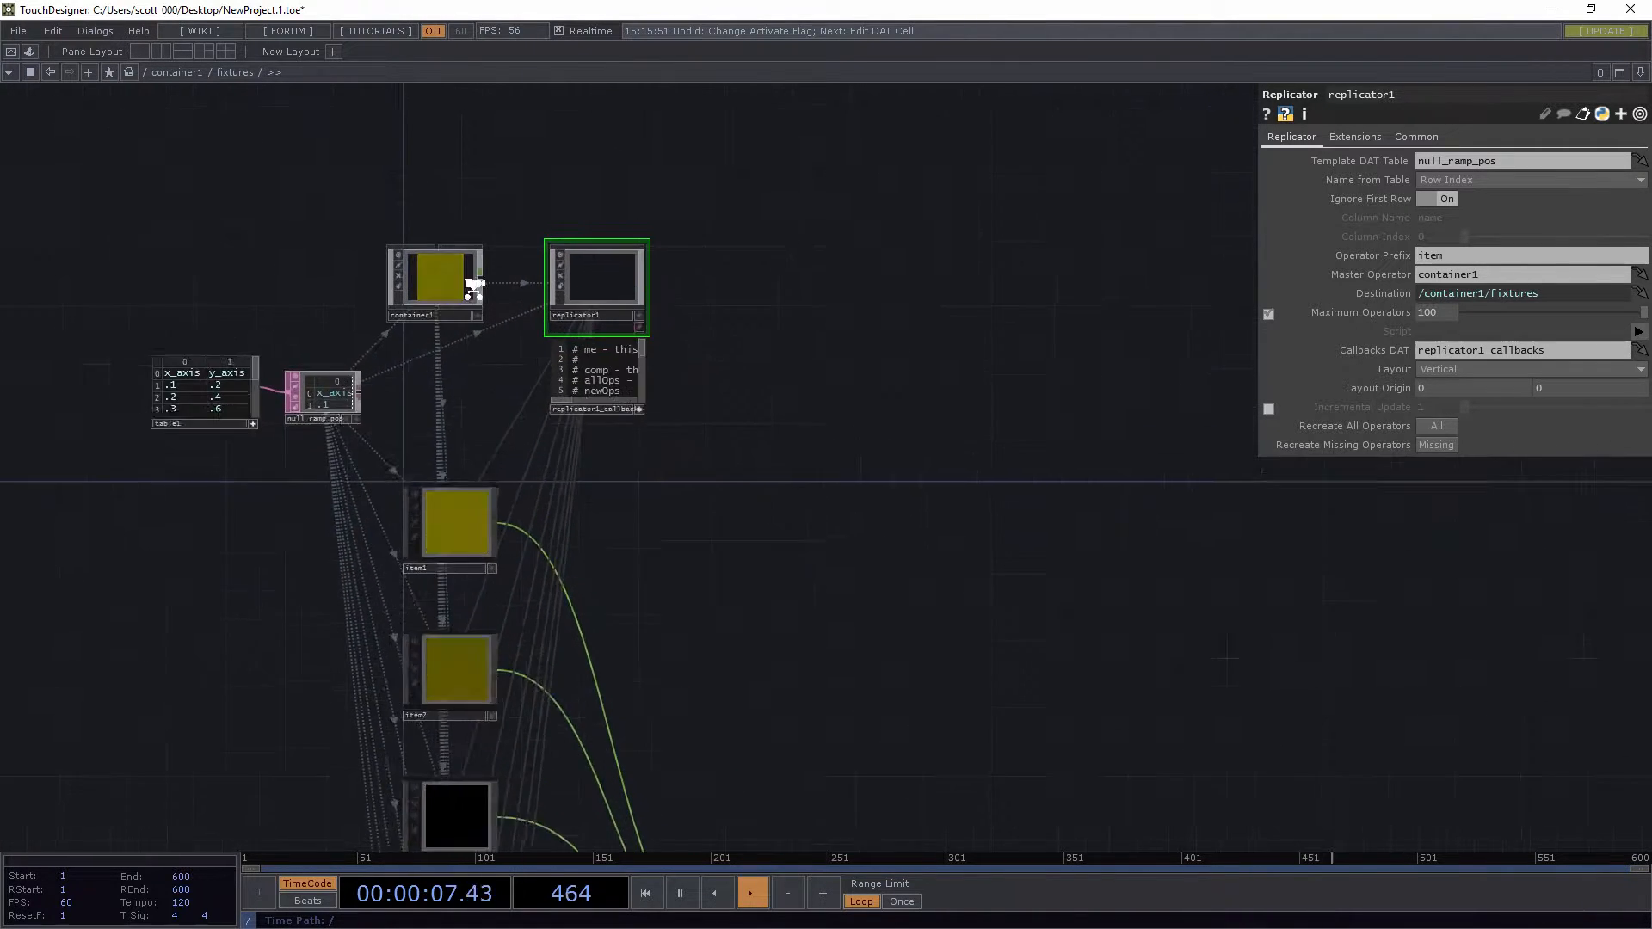
{"action": "key", "text": "u"}
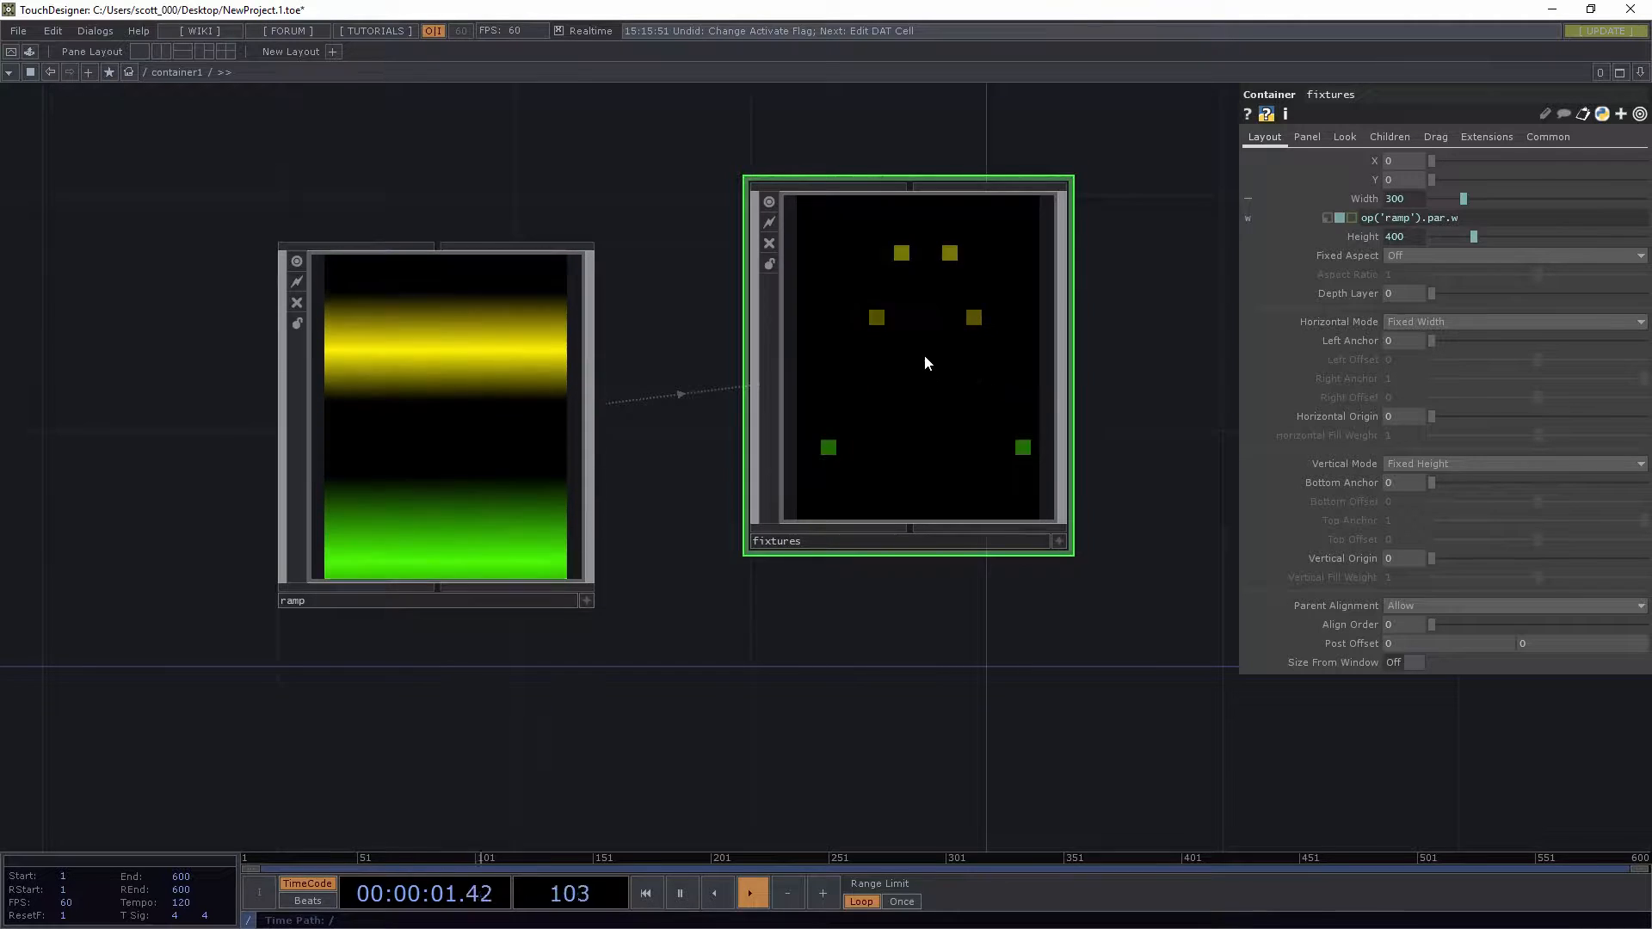
{"action": "key", "text": "i"}
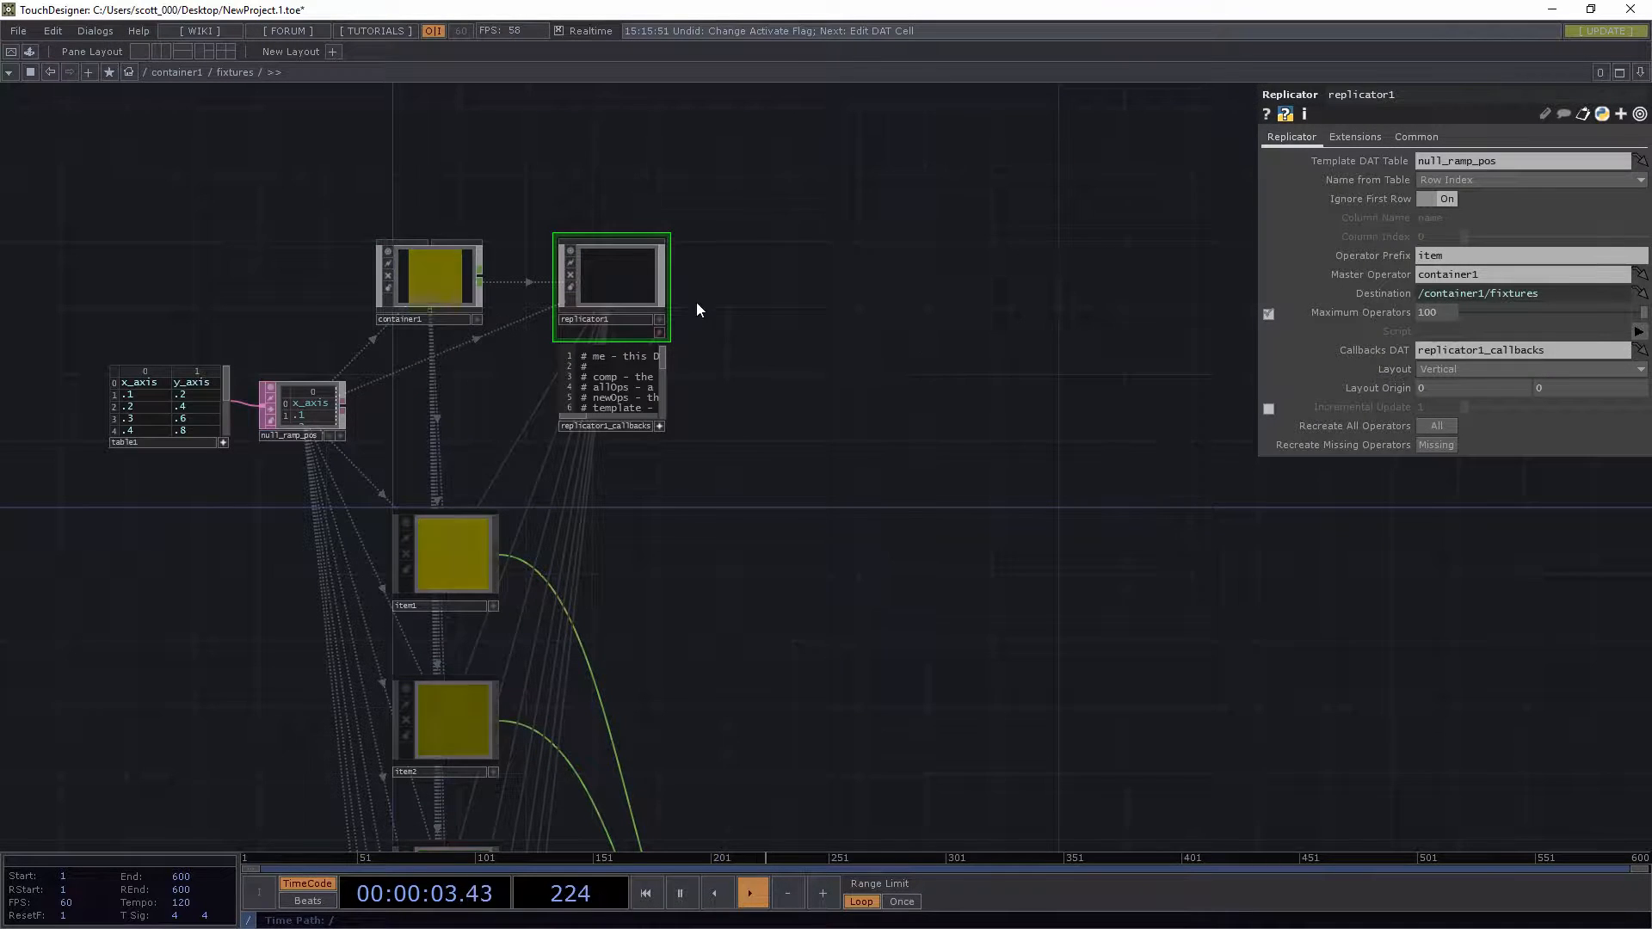
Examine container1's panel display settings and the replicate function in replicator1_callbacks
{"action": "left_click", "coordinate": [420, 287]}
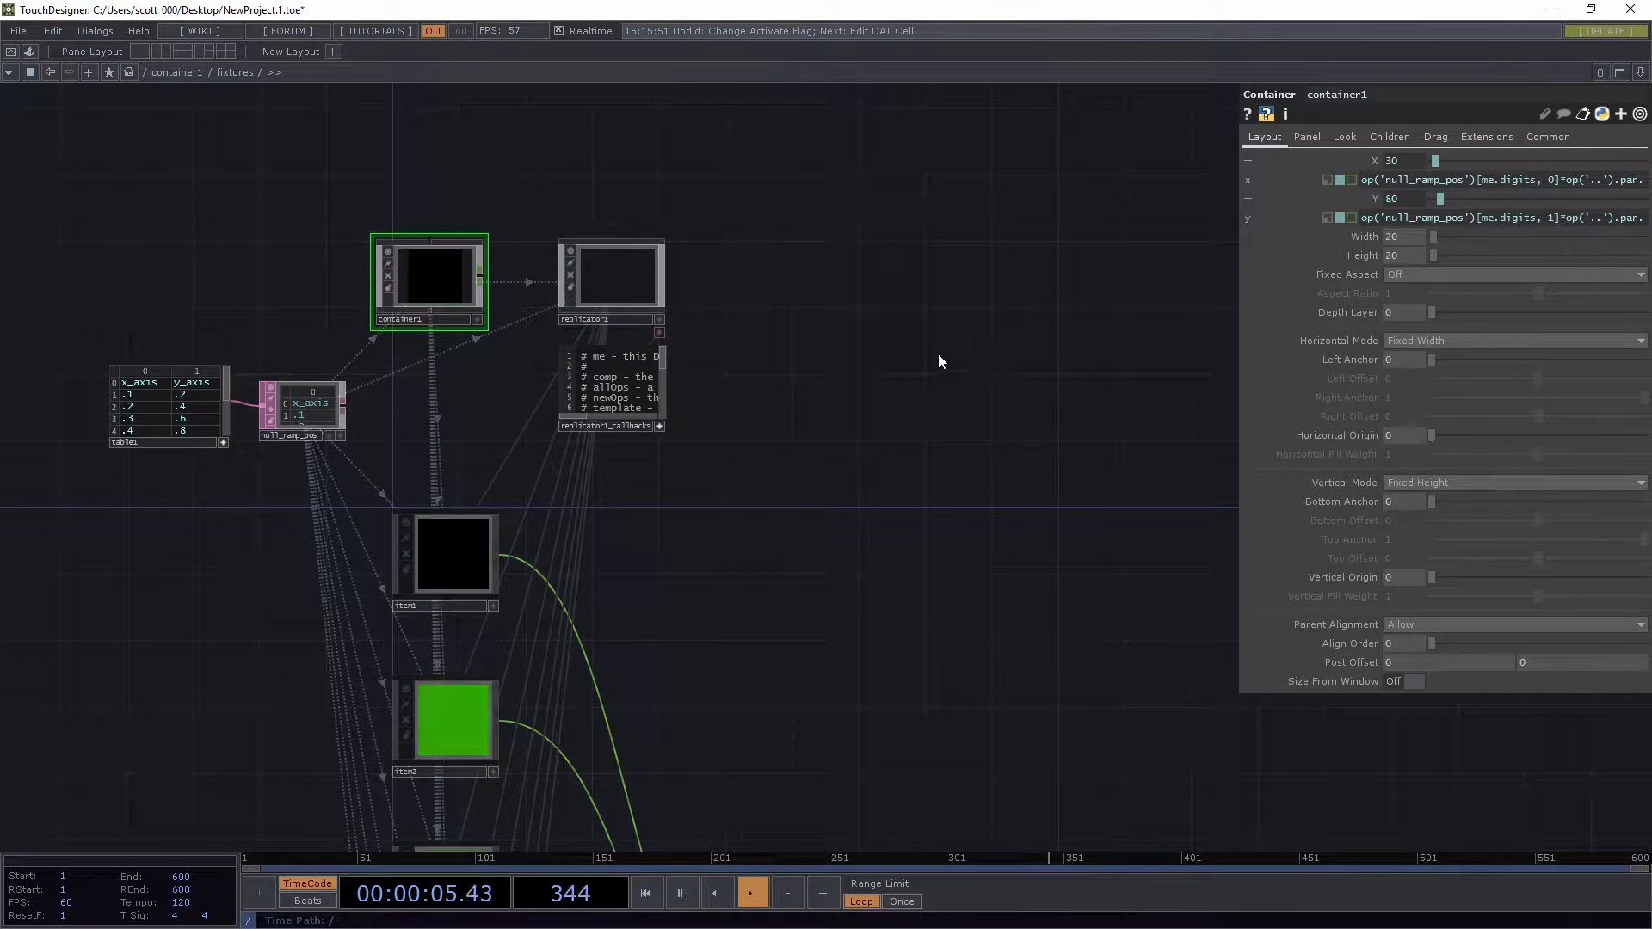
{"action": "left_click", "coordinate": [1309, 136]}
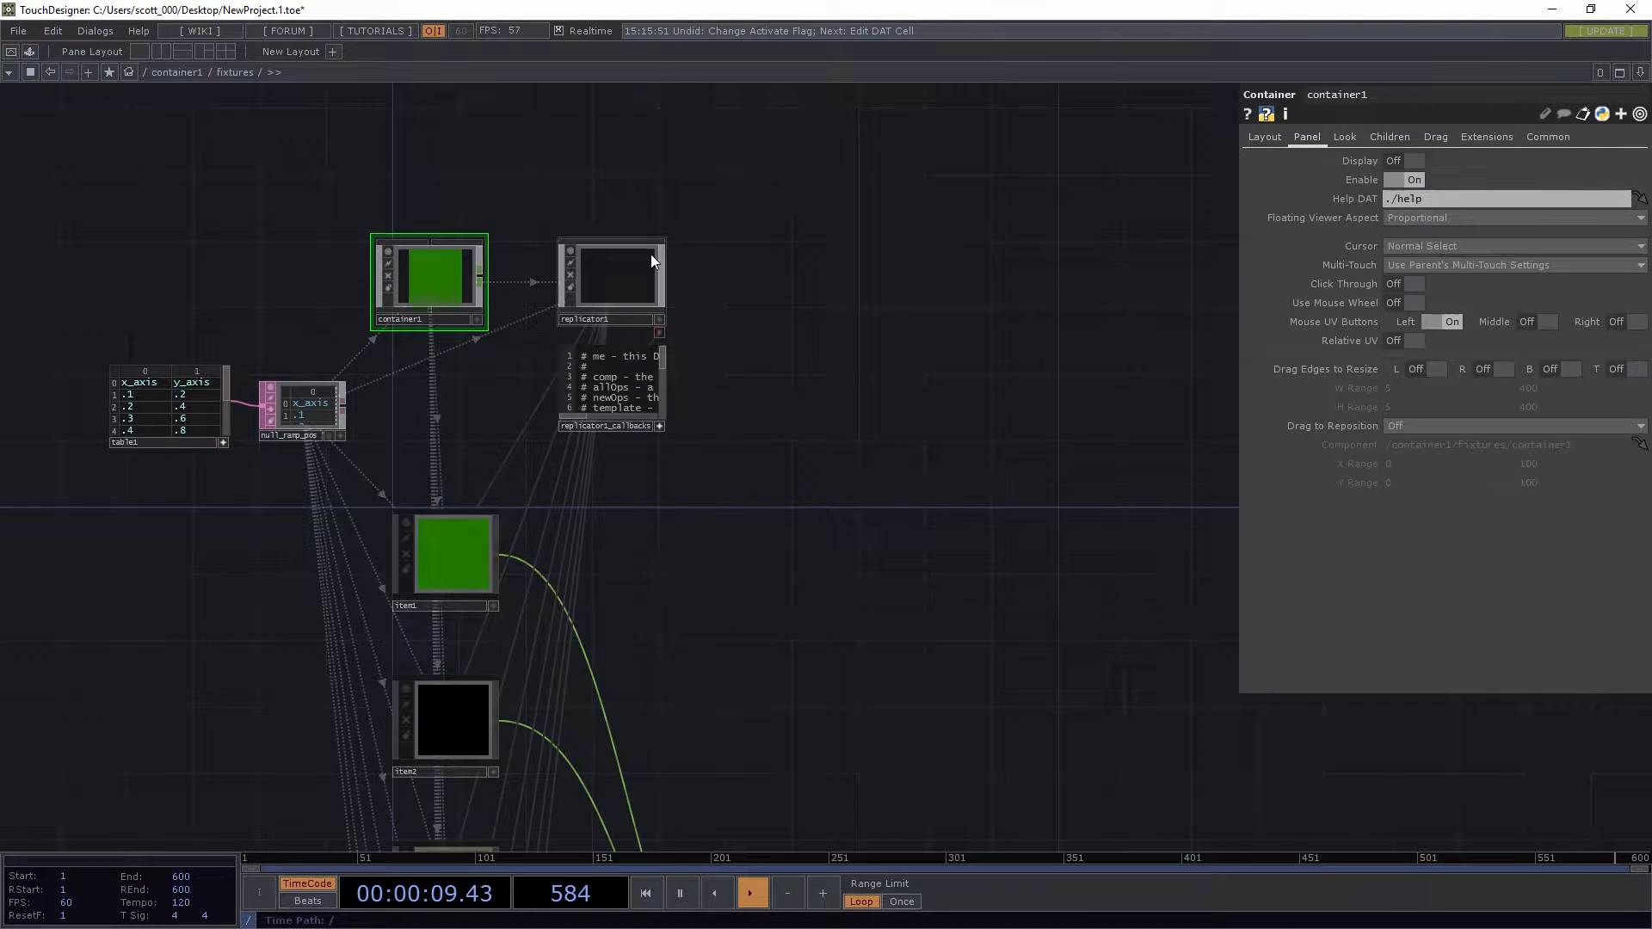
{"action": "scroll", "coordinate": [744, 414], "scroll_direction": "up", "scroll_amount": 5}
{"action": "left_click_drag", "start_coordinate": [606, 375], "coordinate": [938, 411]}
{"action": "scroll", "coordinate": [784, 411], "scroll_direction": "up", "scroll_amount": 2}
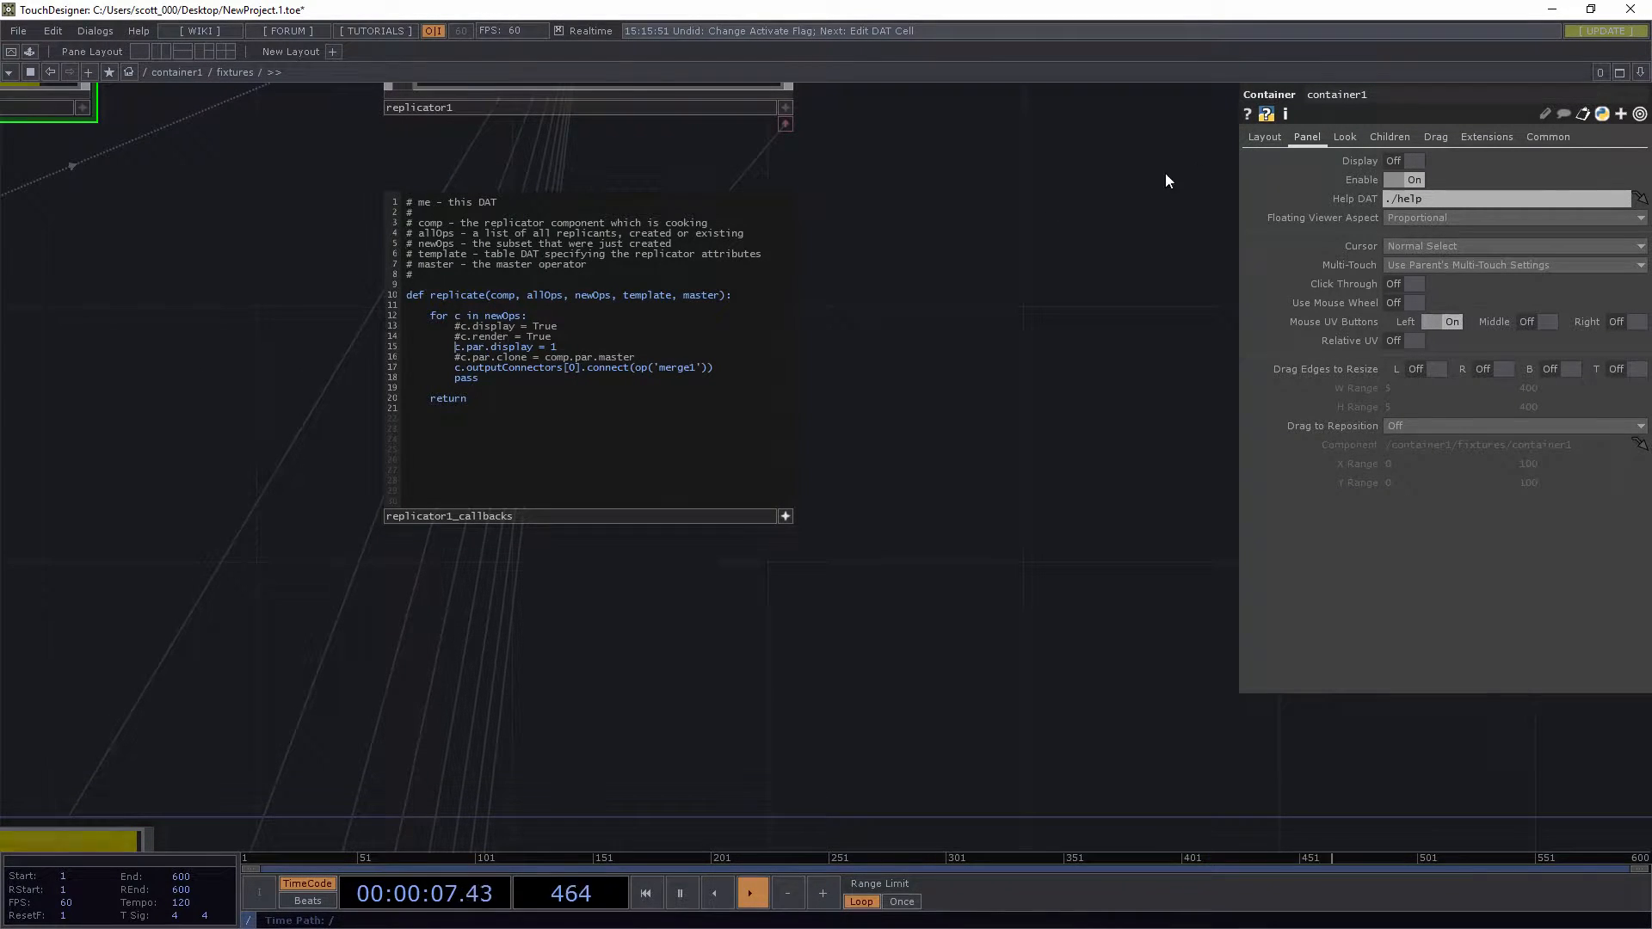
Expand container1's Display parameter to read its script name, switching Display on and back off to compare values
{"action": "left_click", "coordinate": [1261, 161]}
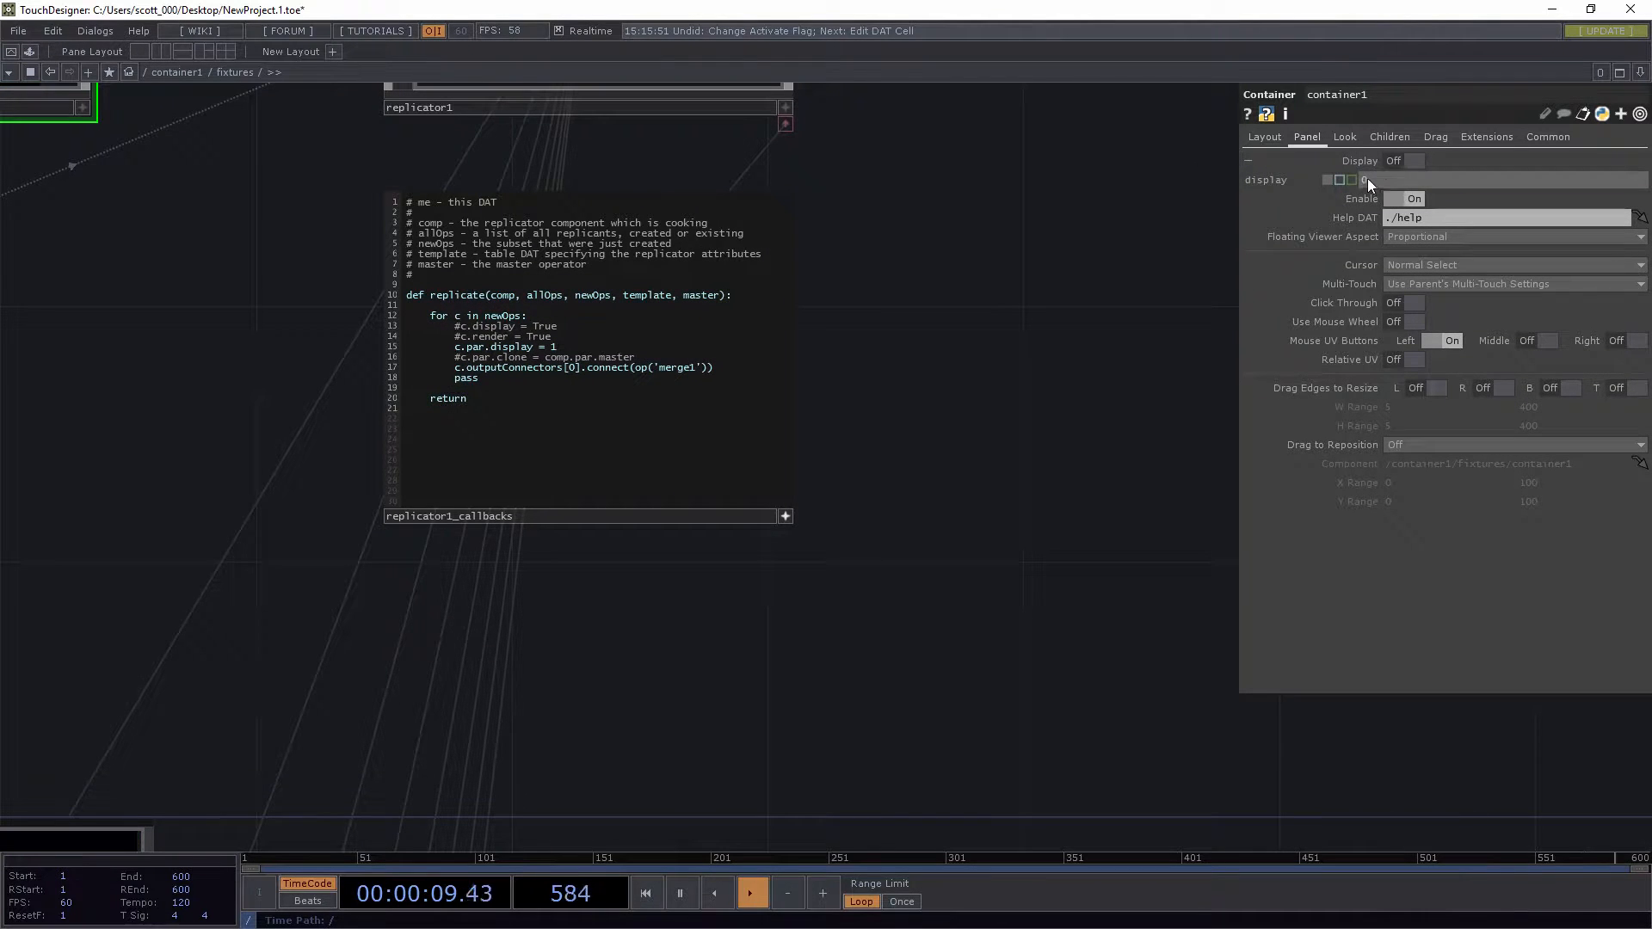
{"action": "left_click", "coordinate": [1401, 160]}
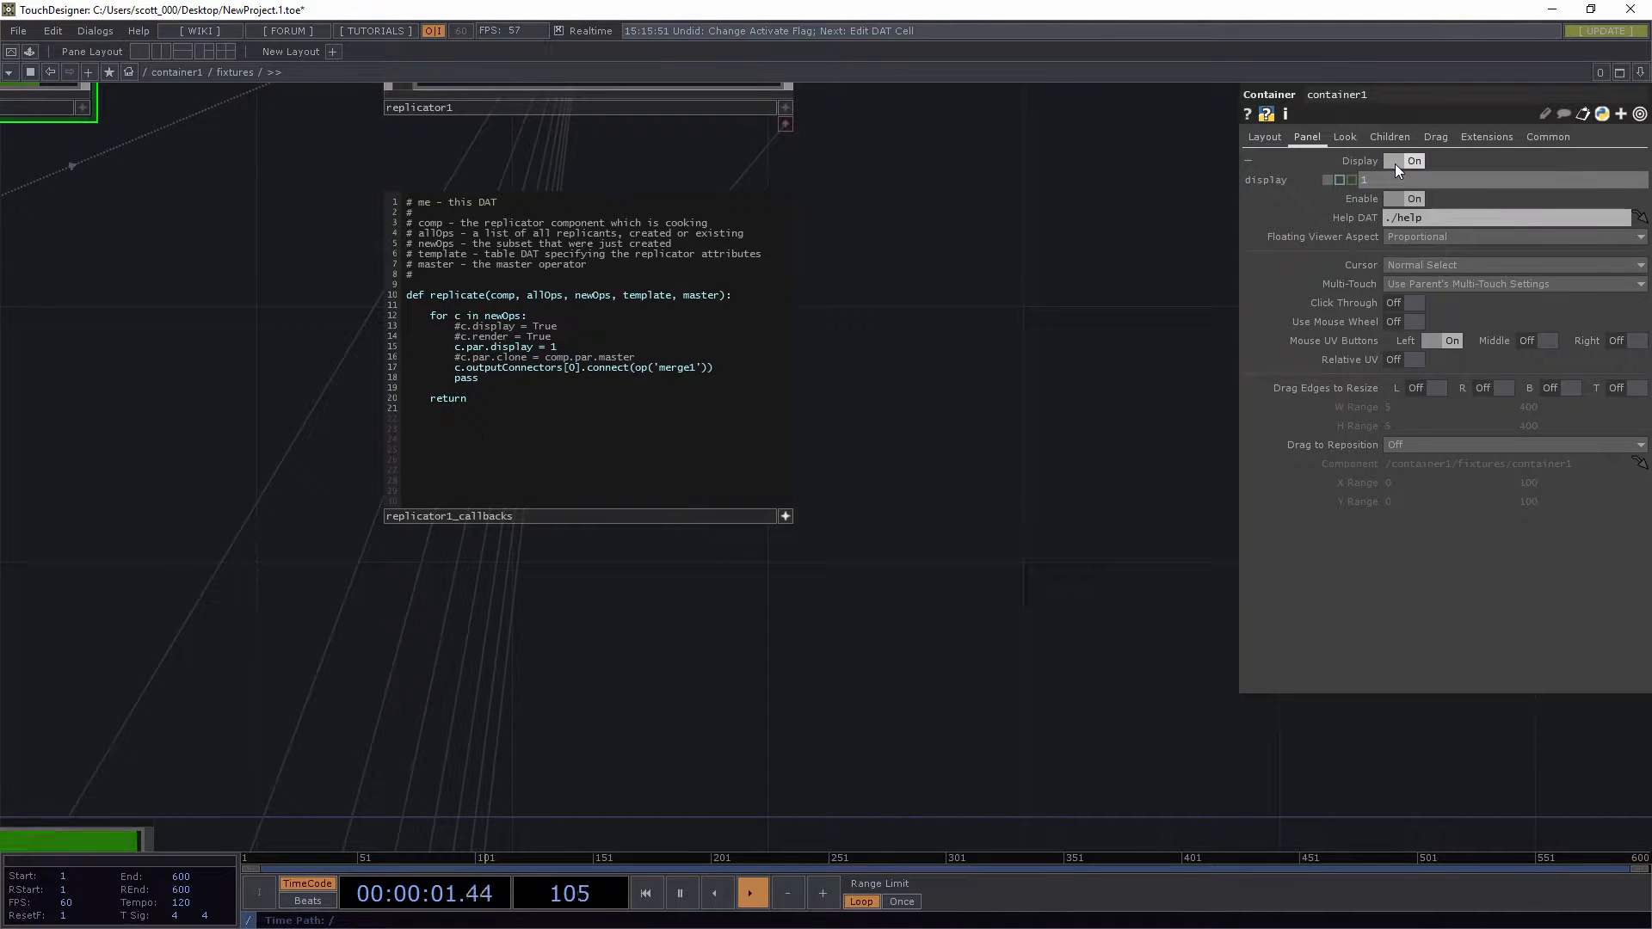
{"action": "left_click", "coordinate": [1396, 161]}
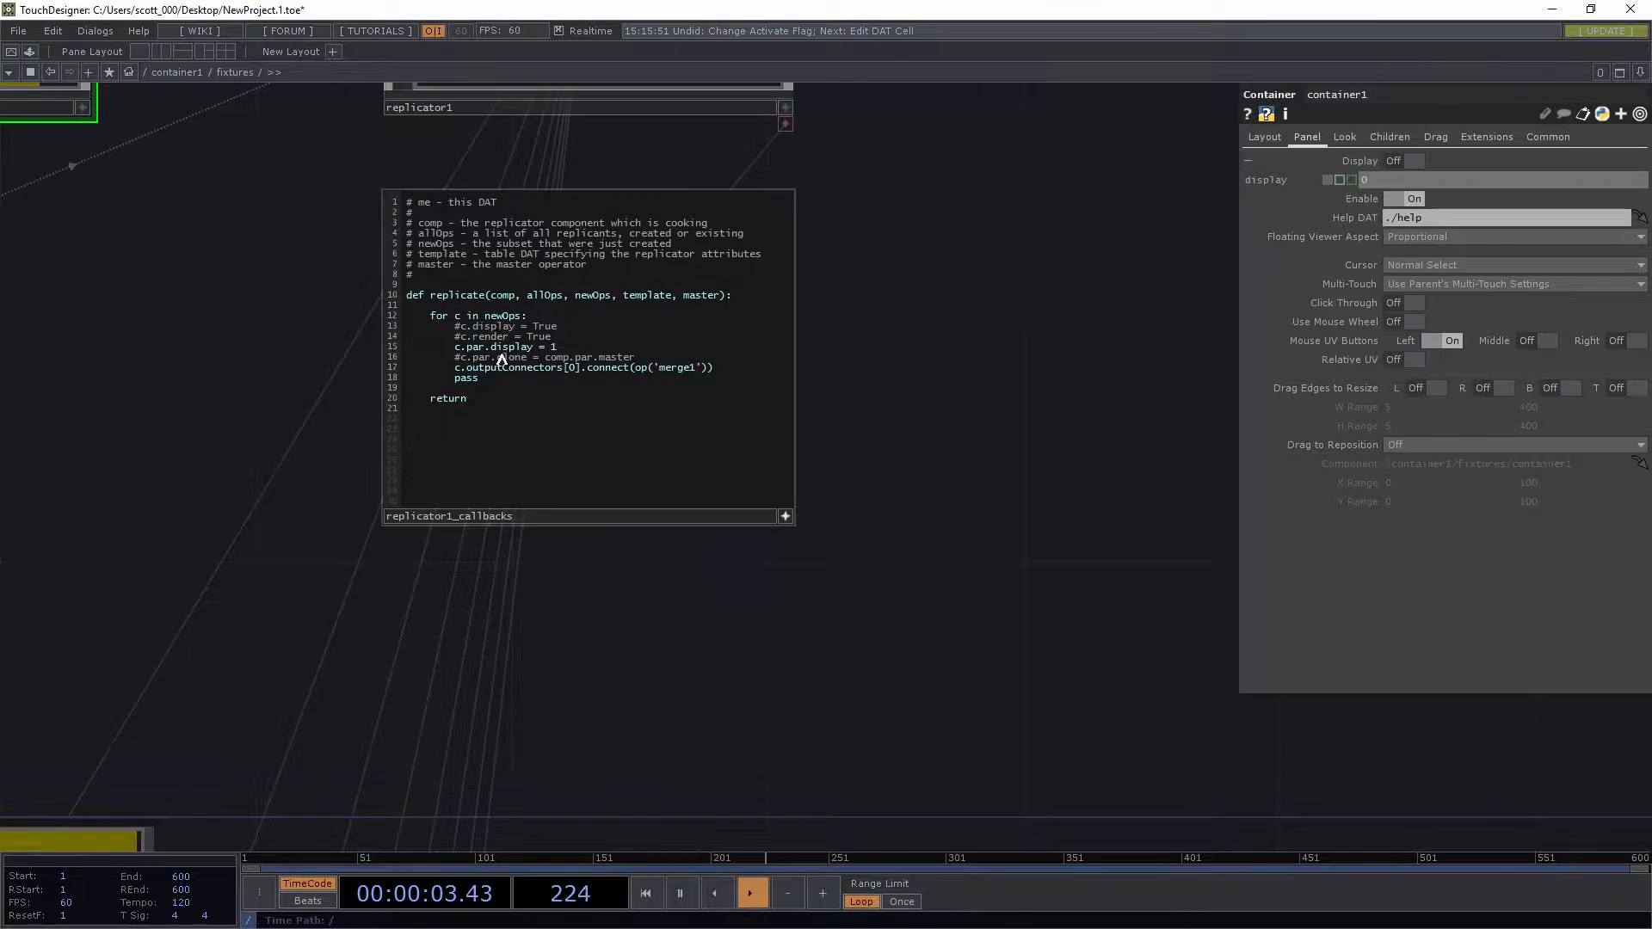
Review the c.par.display = 1 line in replicator1_callbacks and bring up replicator1's parameters
{"action": "scroll", "coordinate": [502, 360], "scroll_direction": "up", "scroll_amount": 2}
{"action": "scroll", "coordinate": [417, 358], "scroll_direction": "down", "scroll_amount": 5}
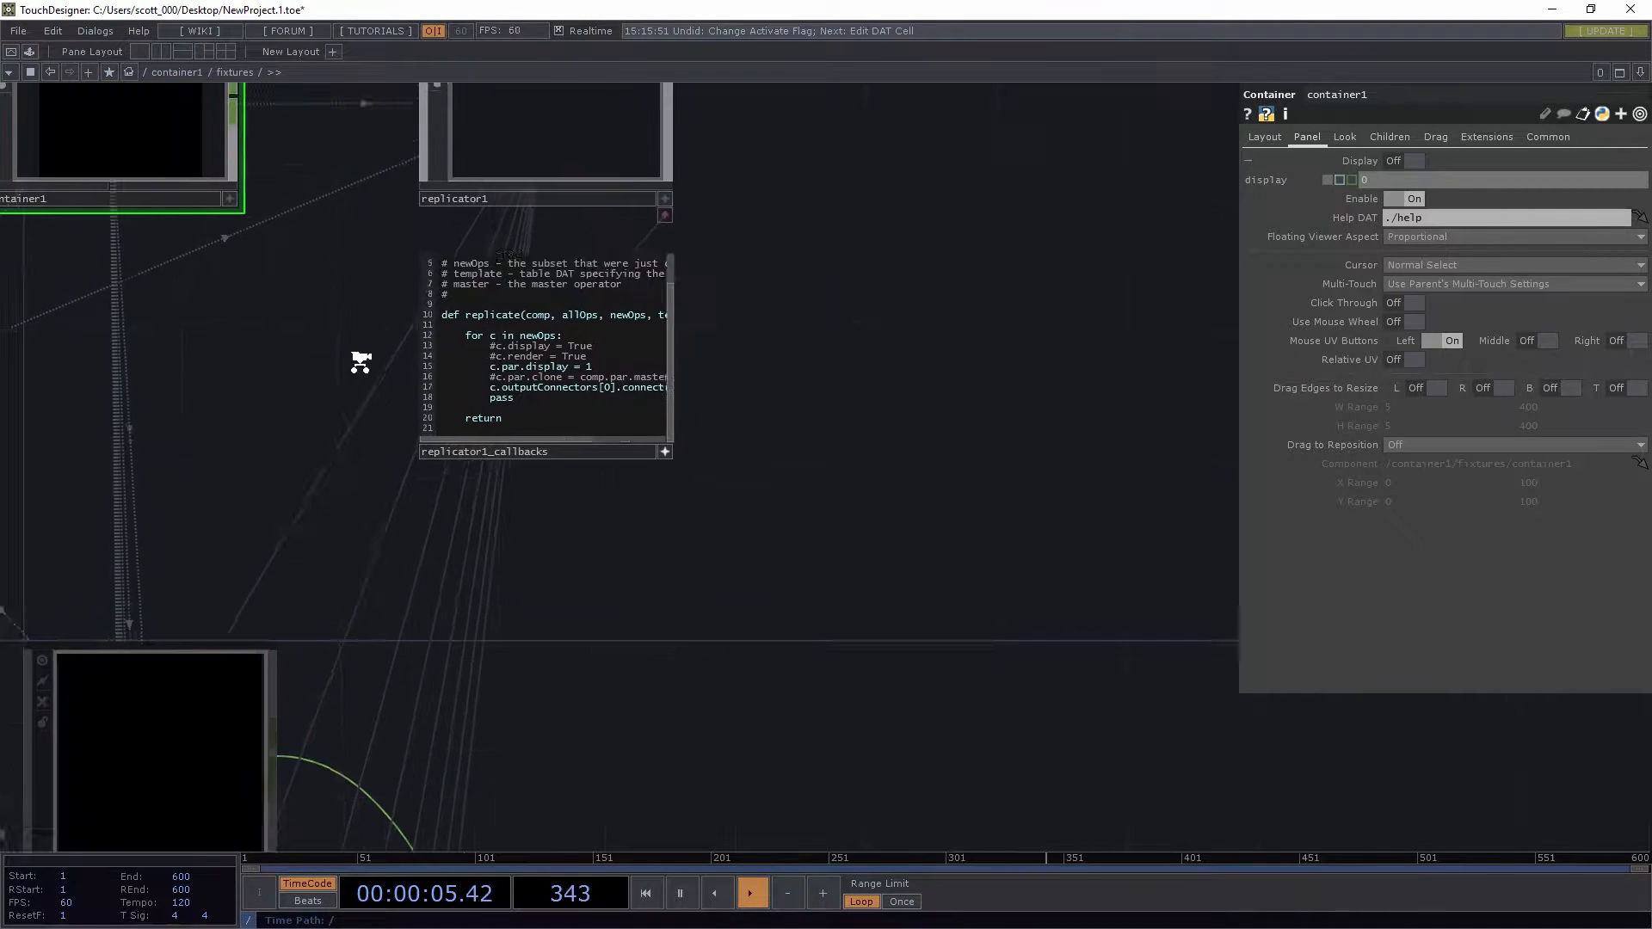
{"action": "scroll", "coordinate": [345, 363], "scroll_direction": "up", "scroll_amount": 1}
{"action": "scroll", "coordinate": [344, 362], "scroll_direction": "down", "scroll_amount": 4}
{"action": "left_click", "coordinate": [456, 191]}
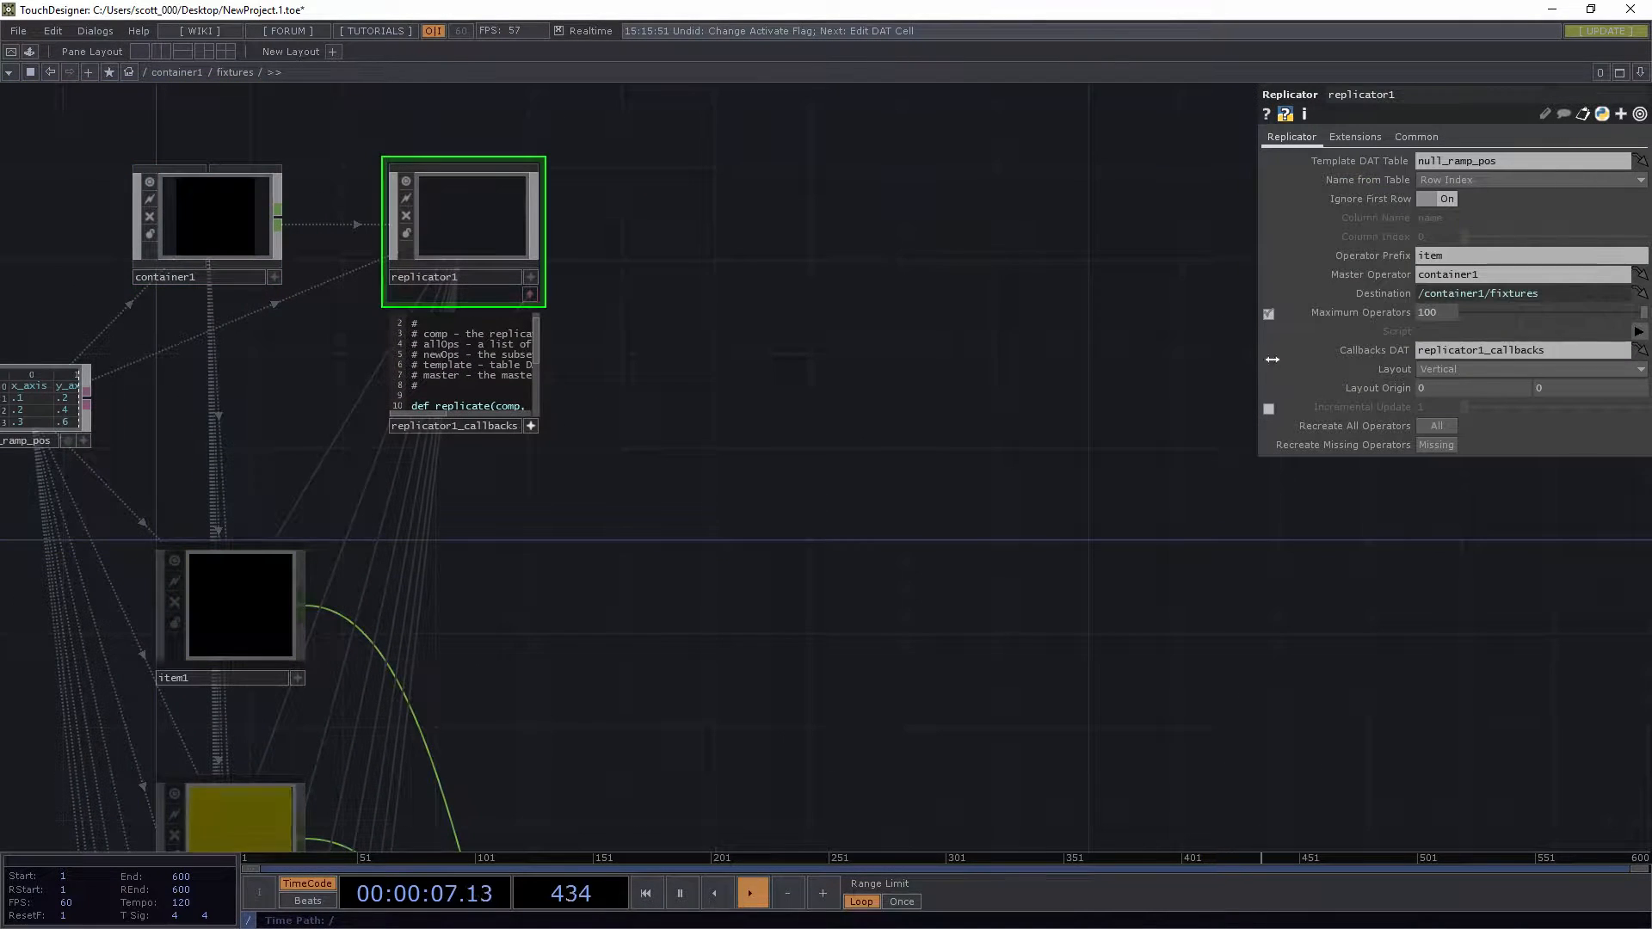
Recreate all of replicator1's item operators and check the resulting fixture layout in the parent network, returning inside fixtures
{"action": "left_click", "coordinate": [1449, 427]}
{"action": "left_click_drag", "start_coordinate": [320, 616], "coordinate": [610, 461]}
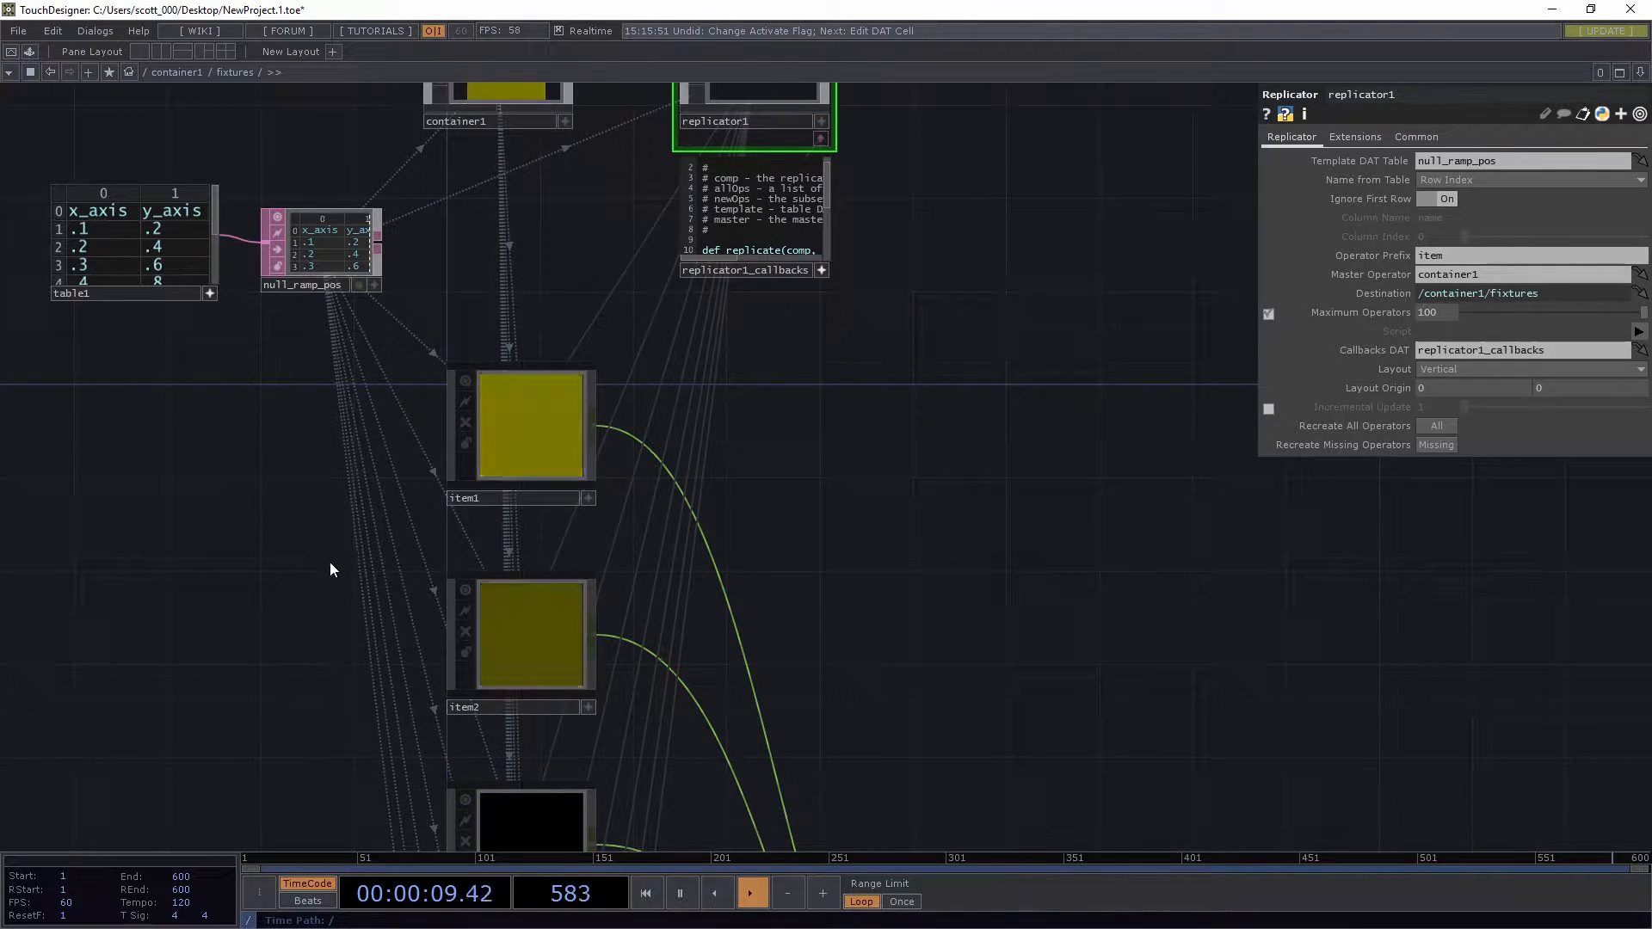
{"action": "scroll", "coordinate": [803, 405], "scroll_direction": "down", "scroll_amount": 5}
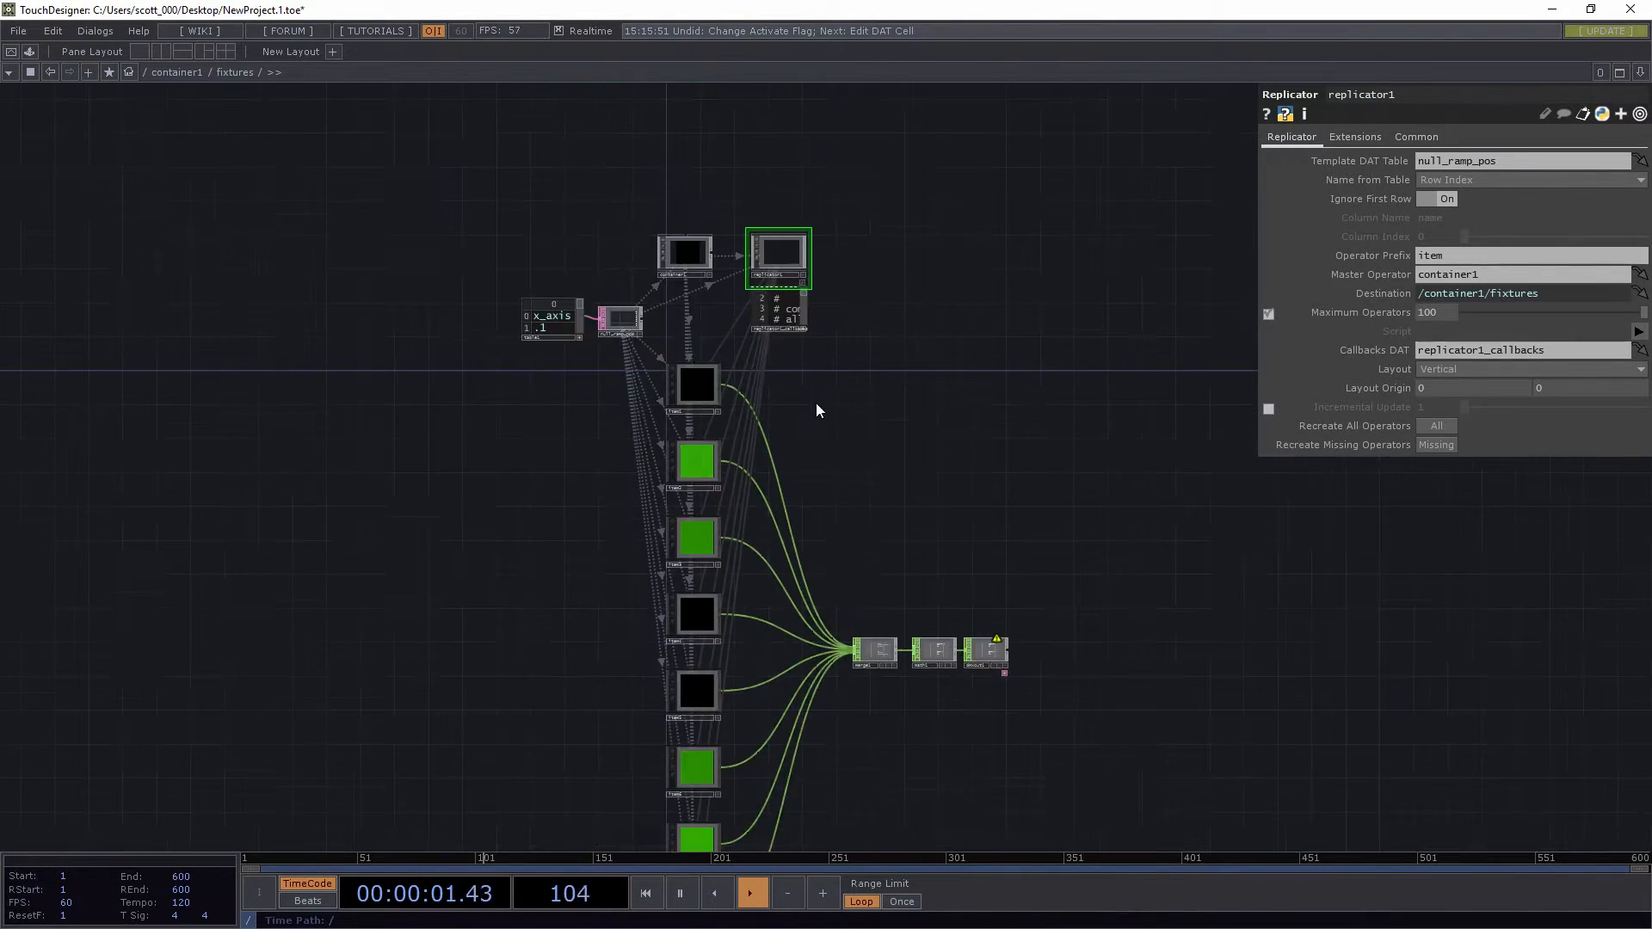
{"action": "scroll", "coordinate": [571, 348], "scroll_direction": "up", "scroll_amount": 6}
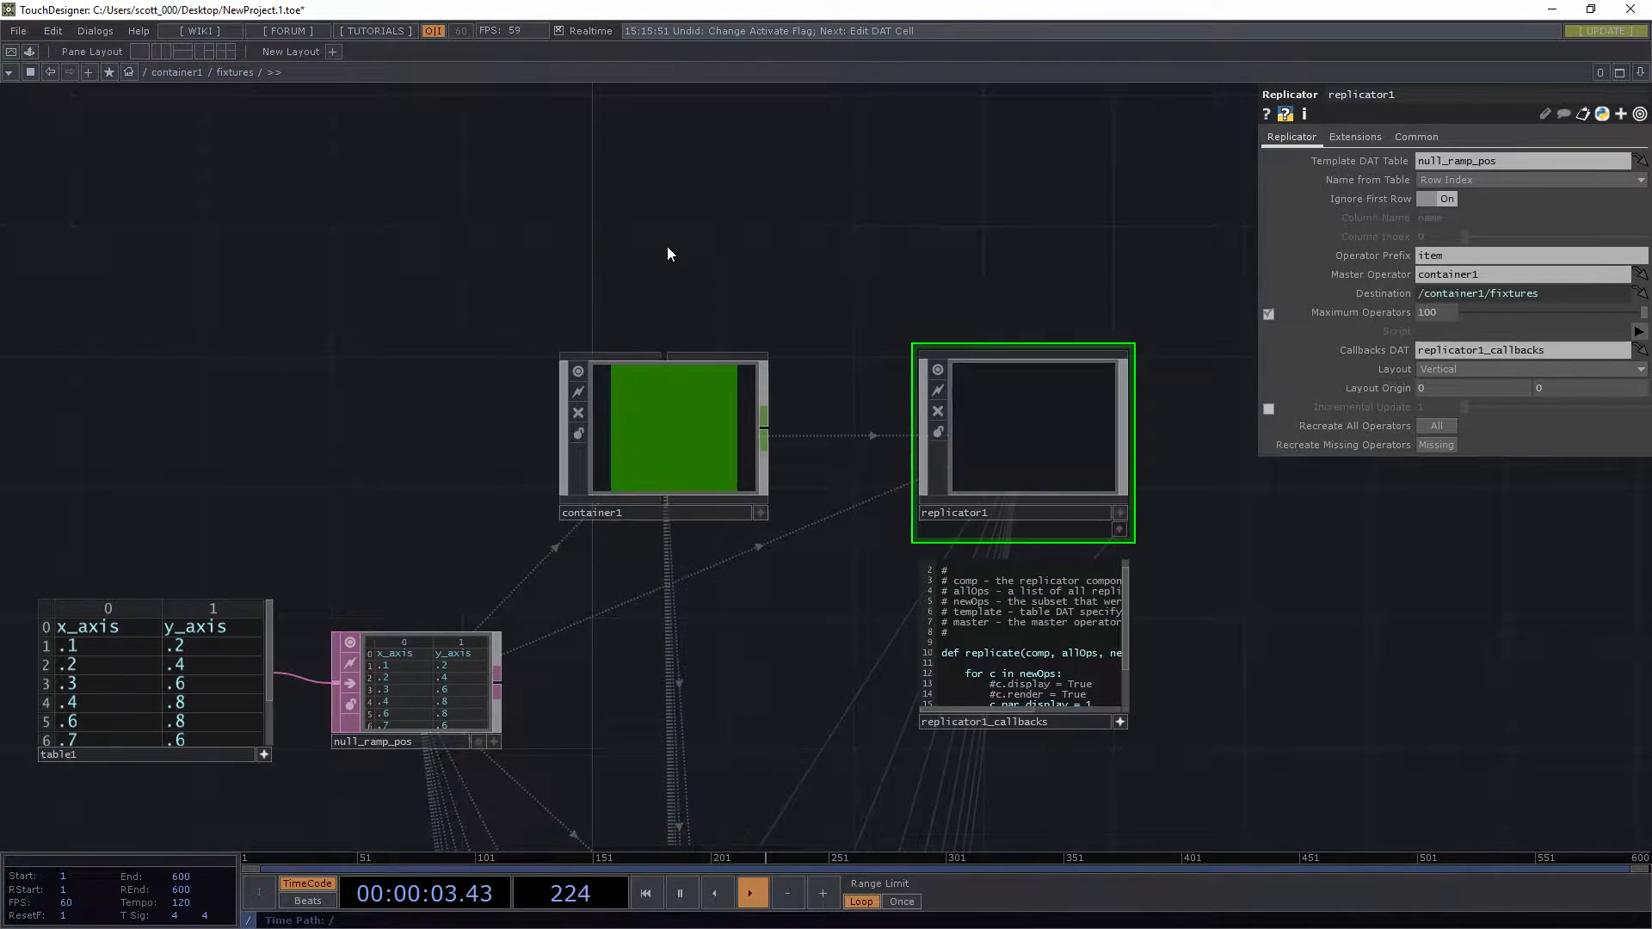
{"action": "key", "text": "u"}
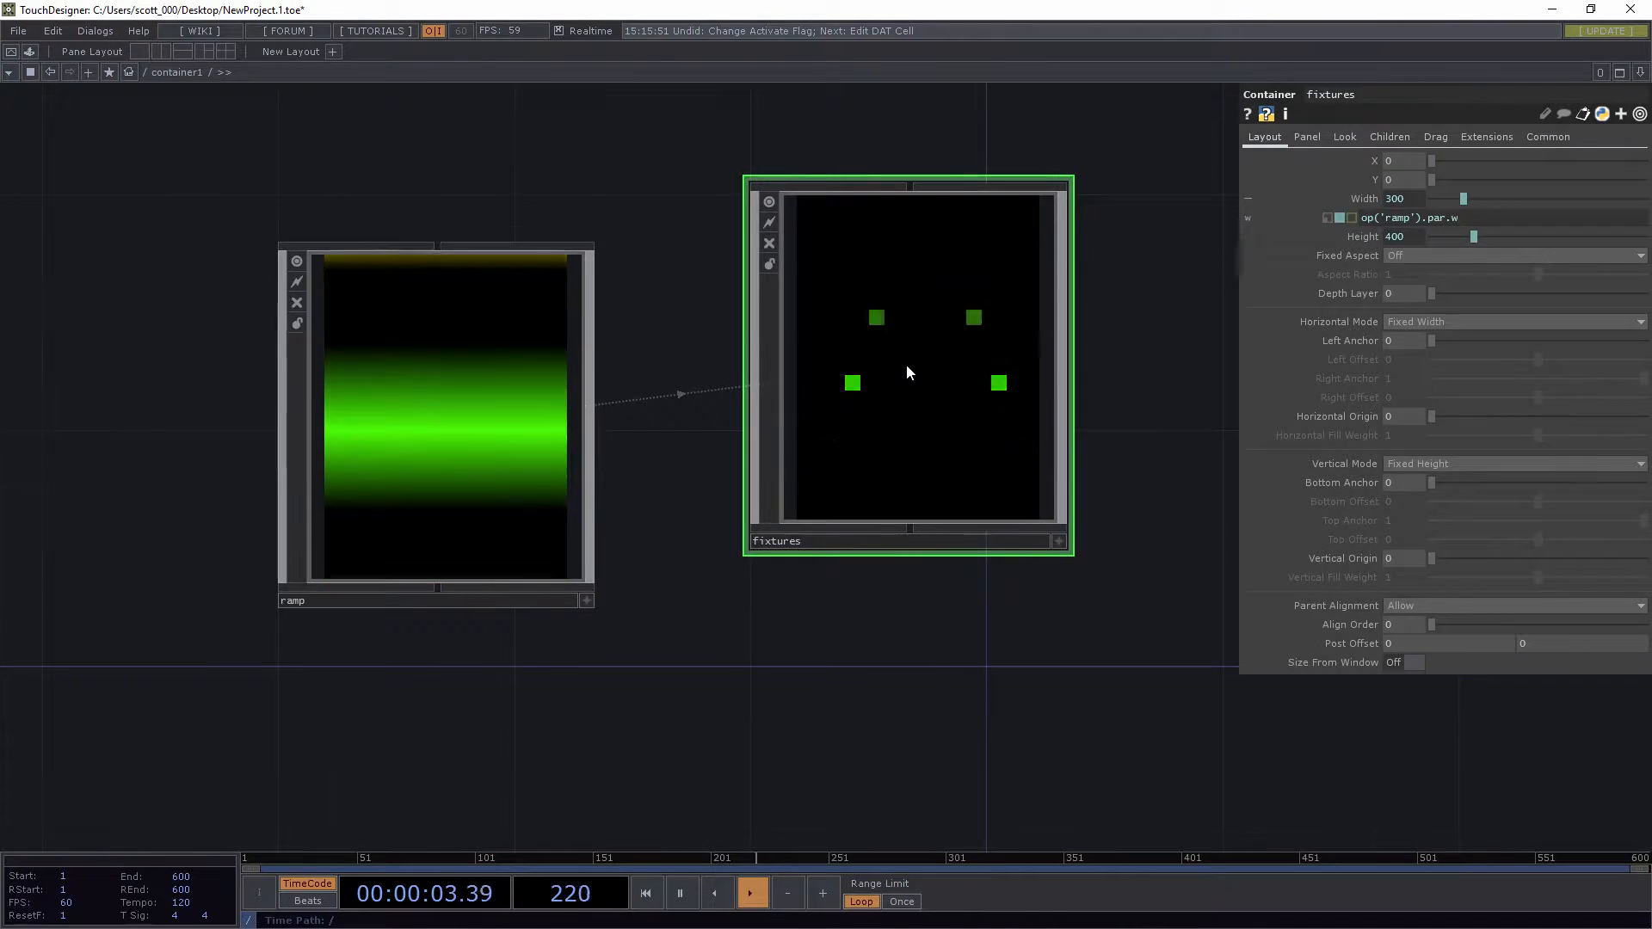
{"action": "key", "text": "i"}
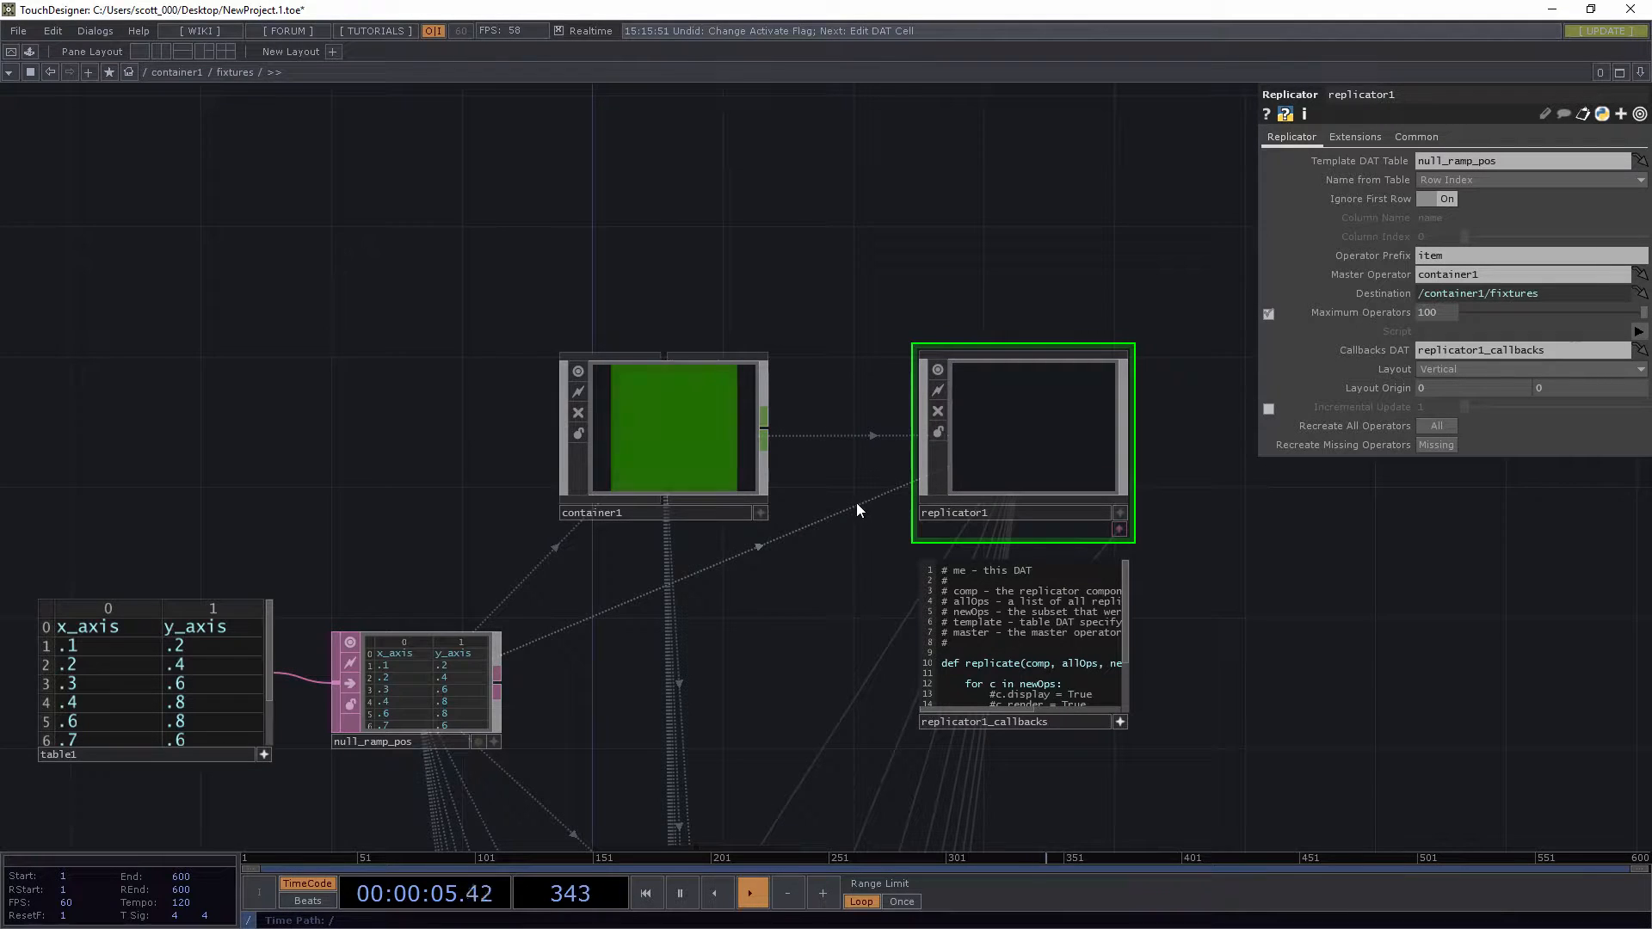
Enter container1 and move out1 well away from topto1 to make room along their connection
{"action": "middle_click_drag", "start_coordinate": [756, 558], "coordinate": [776, 603]}
{"action": "left_click_drag", "start_coordinate": [757, 545], "coordinate": [660, 193]}
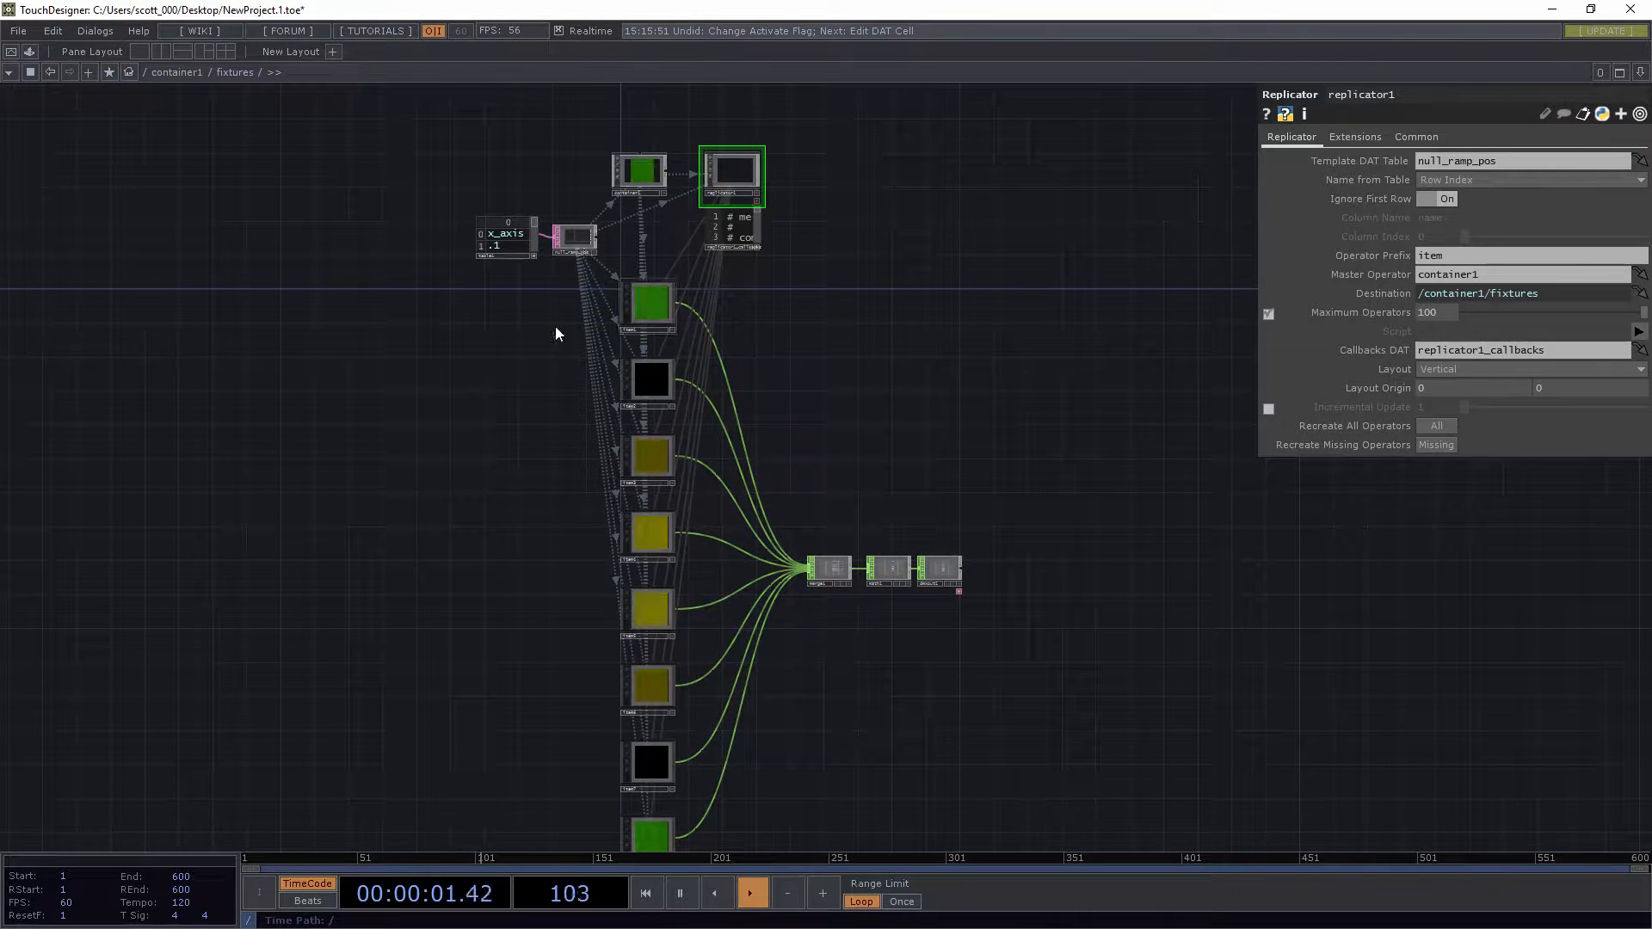
{"action": "left_click_drag", "start_coordinate": [511, 387], "coordinate": [557, 377]}
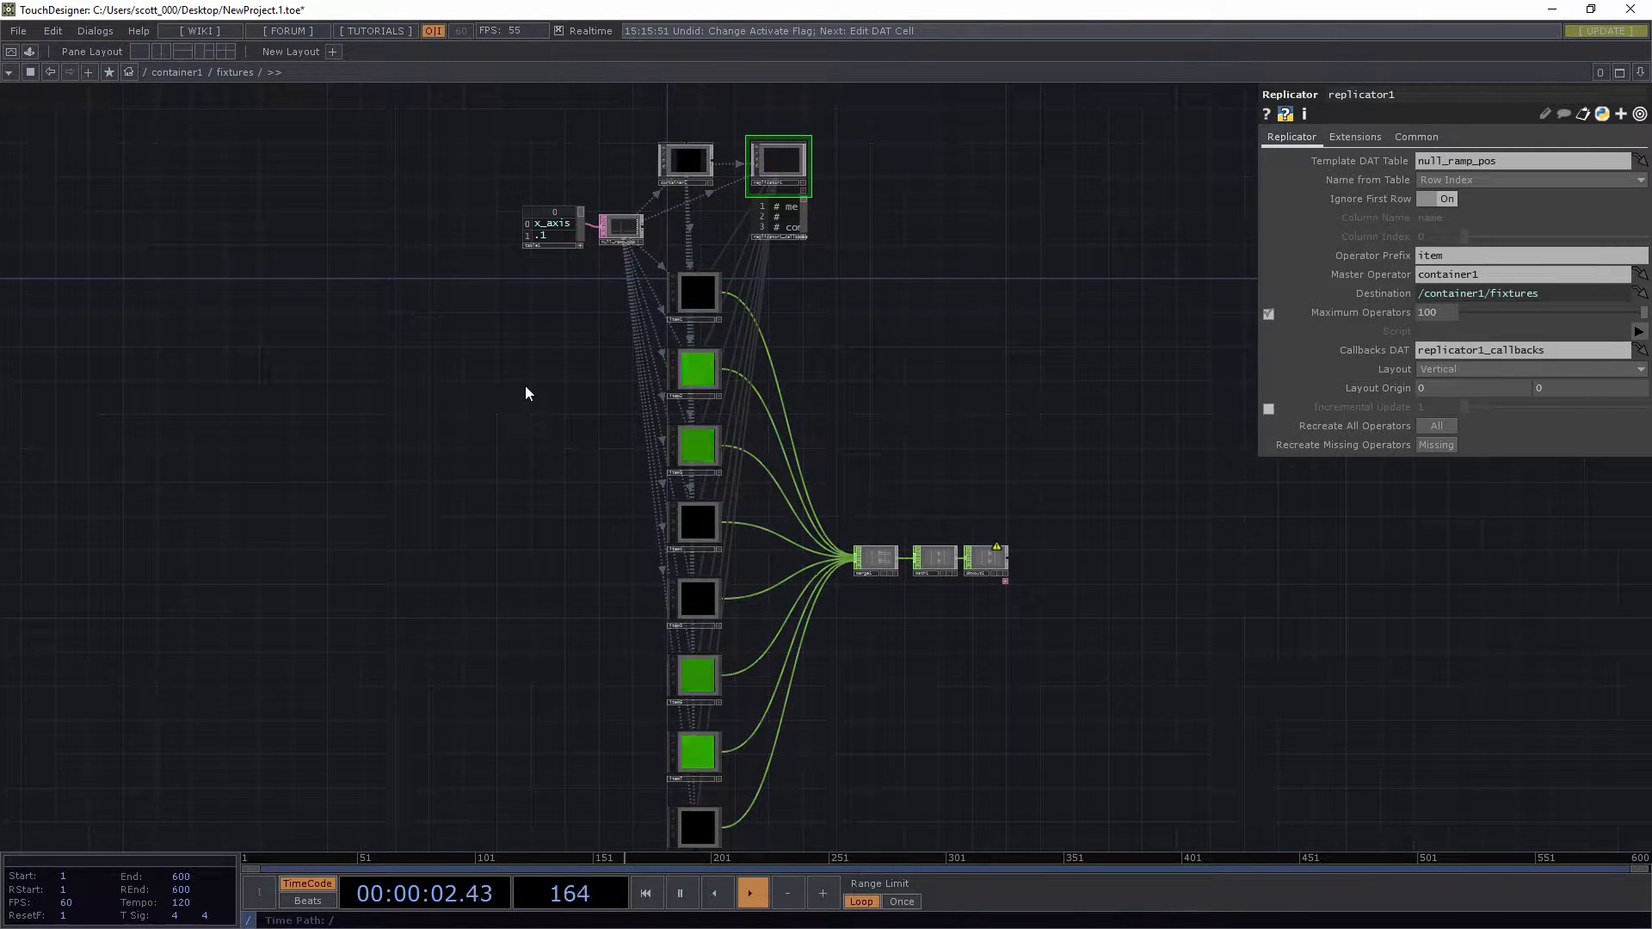
{"action": "double_click", "coordinate": [695, 165]}
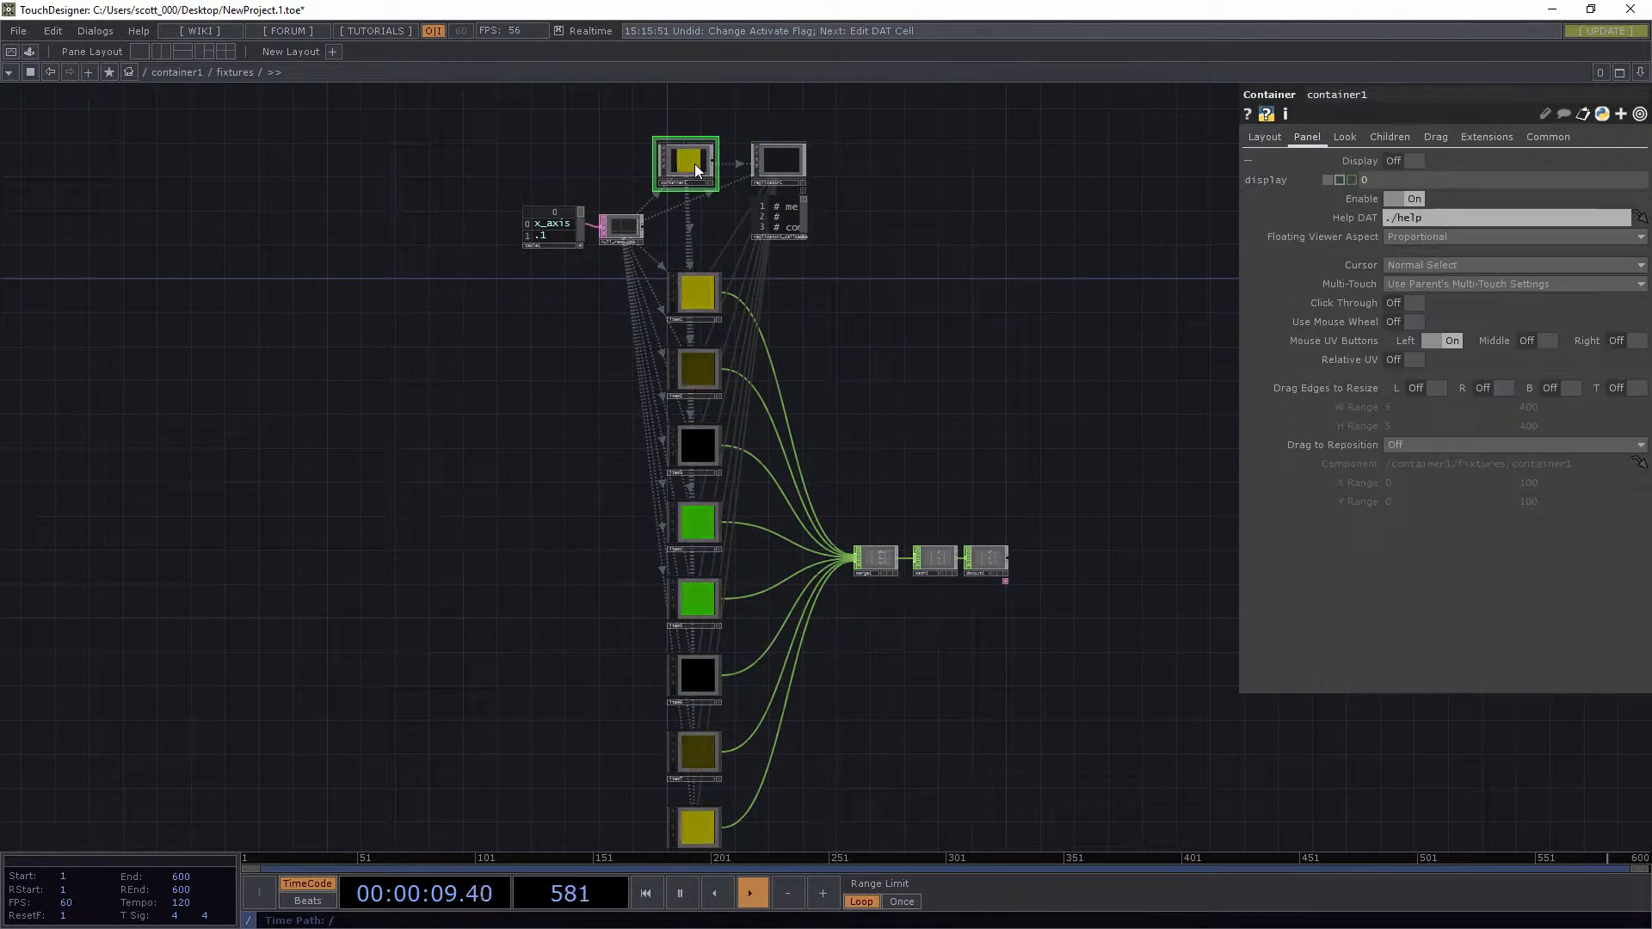
{"action": "left_click_drag", "start_coordinate": [486, 418], "coordinate": [527, 296]}
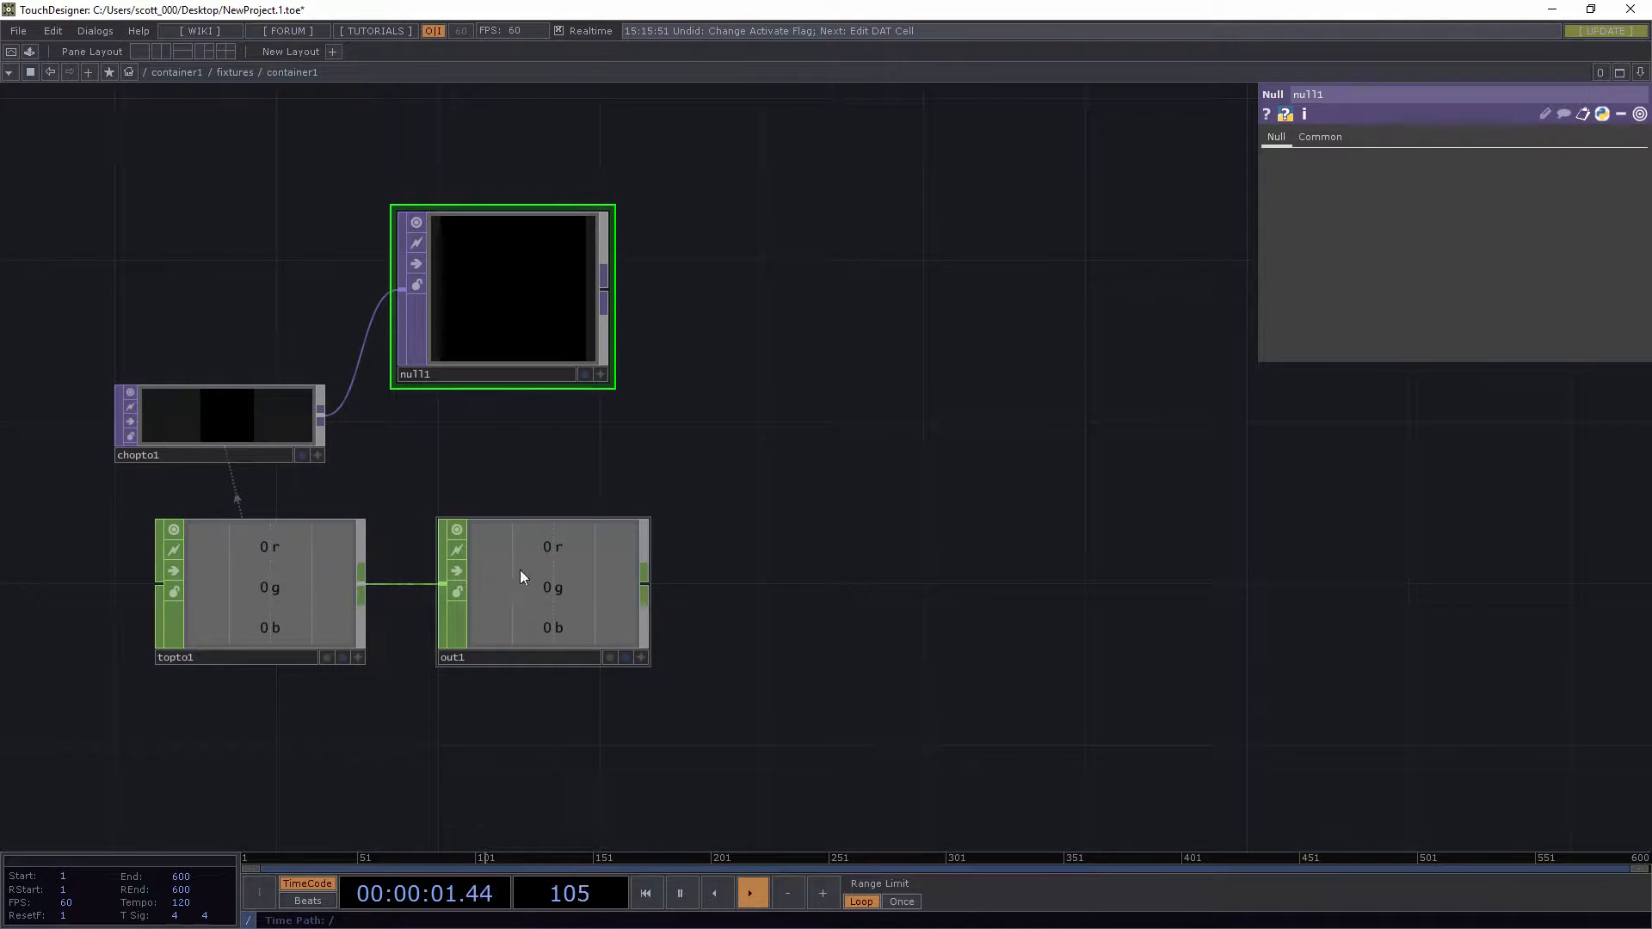
{"action": "left_click_drag", "start_coordinate": [519, 570], "coordinate": [1297, 571]}
{"action": "left_click_drag", "start_coordinate": [628, 712], "coordinate": [639, 487]}
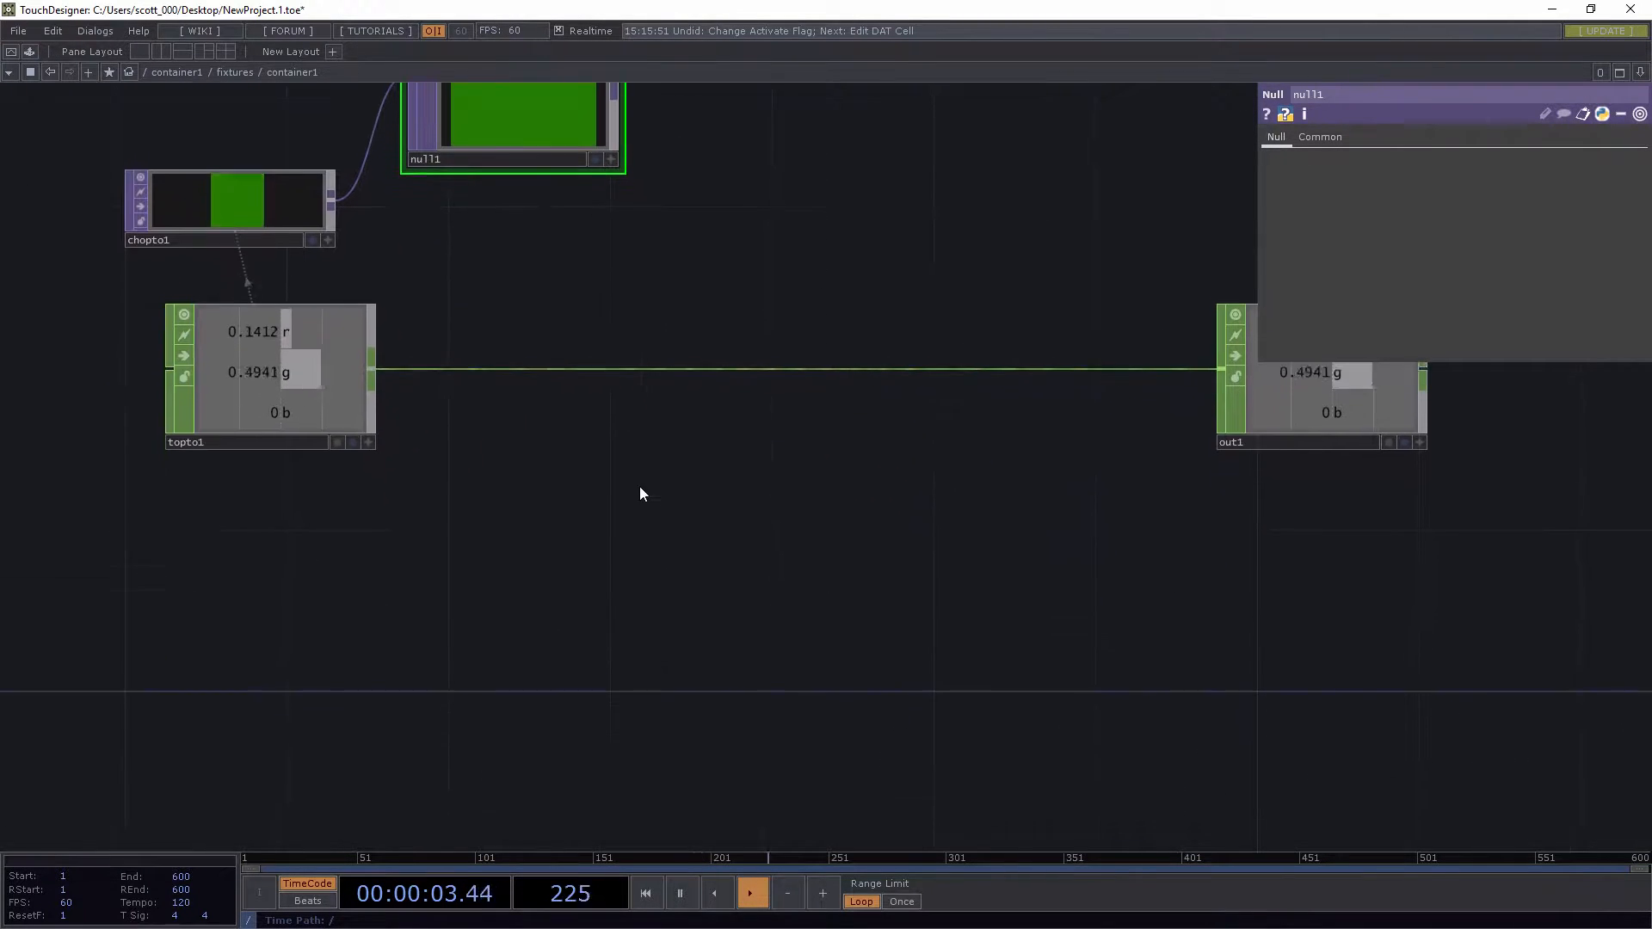
Add a Select CHOP inside container1 and place it below the wire between topto1 and out1
{"action": "key", "text": "Tab"}
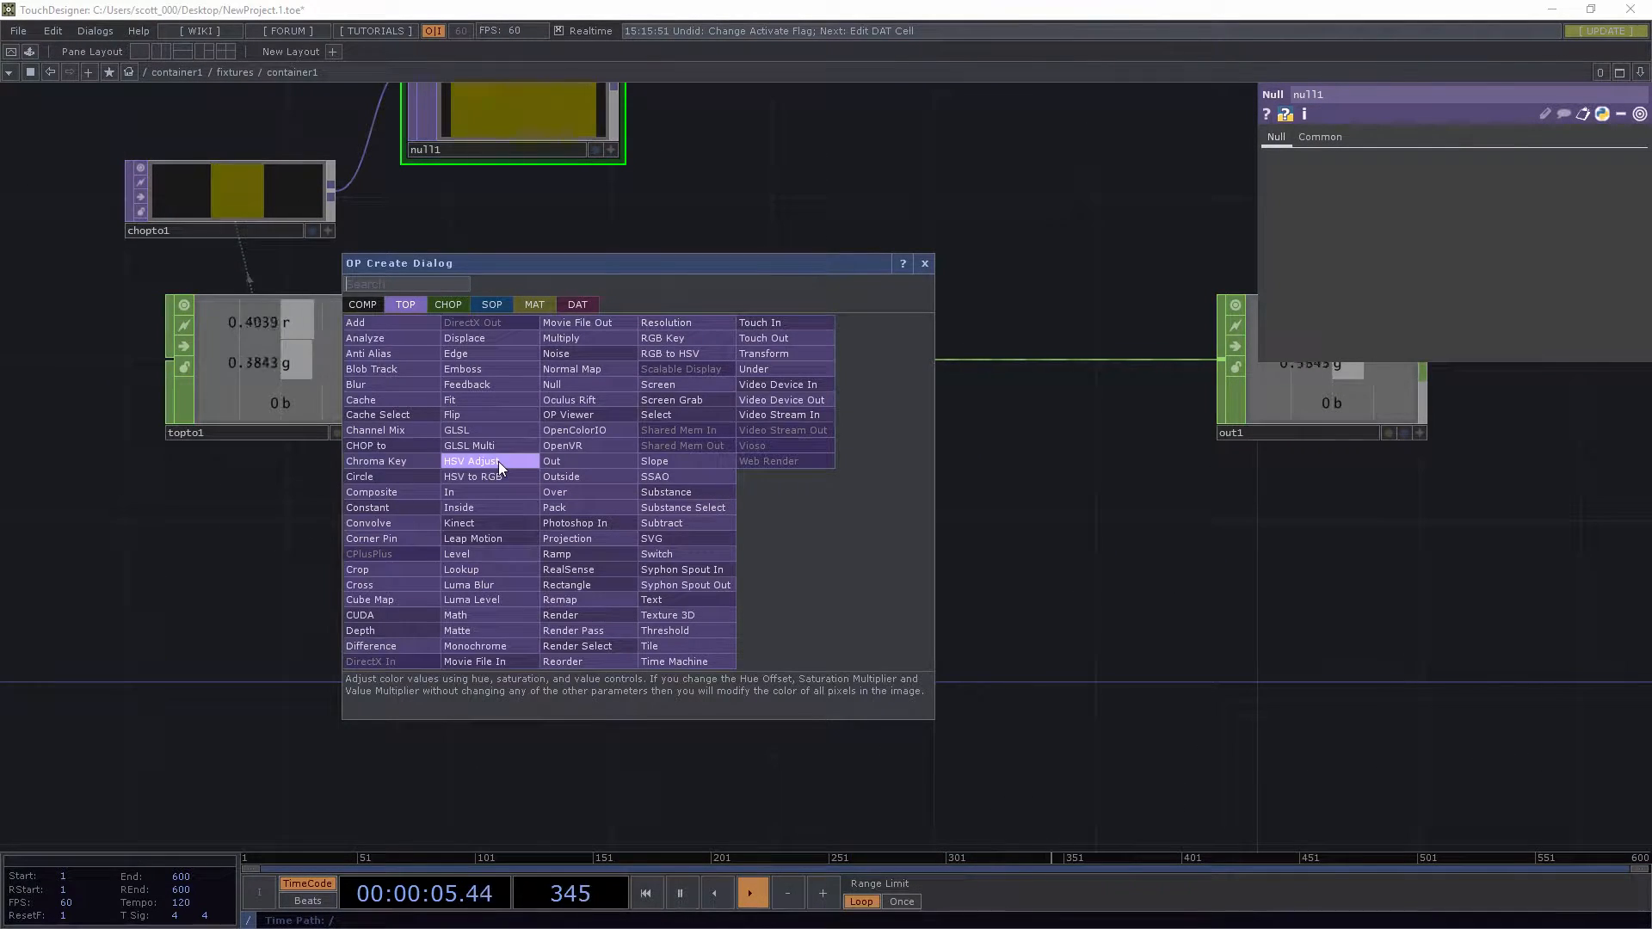
{"action": "type", "text": "se"}
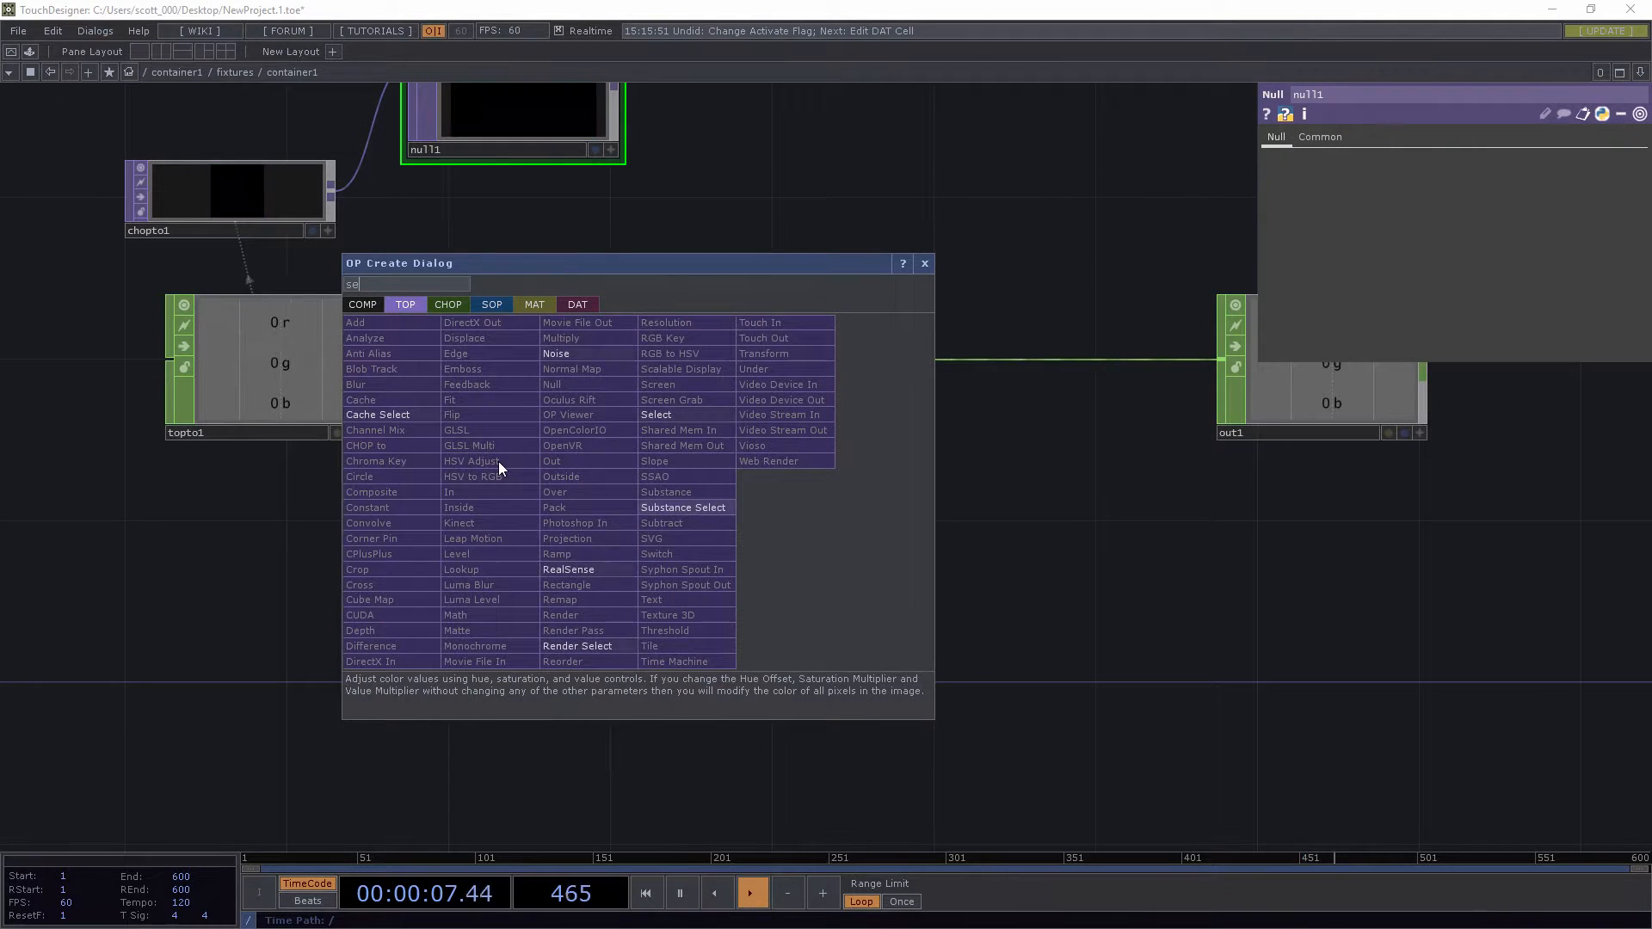
{"action": "type", "text": "le"}
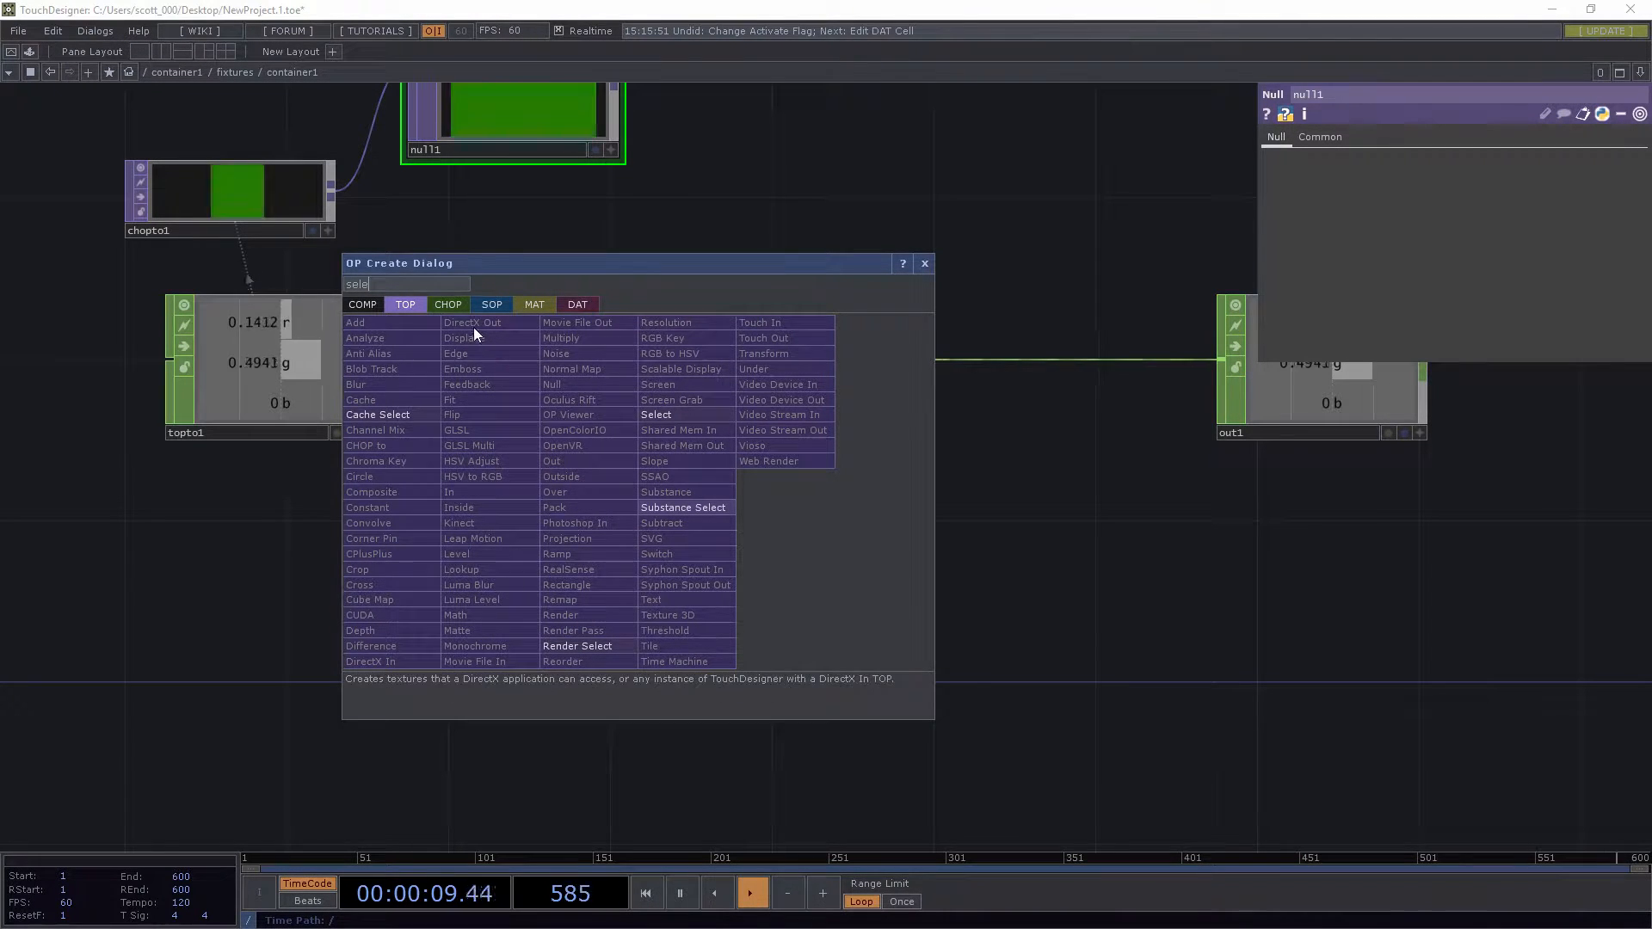
{"action": "left_click", "coordinate": [455, 306]}
{"action": "left_click", "coordinate": [745, 478]}
{"action": "left_click", "coordinate": [725, 514]}
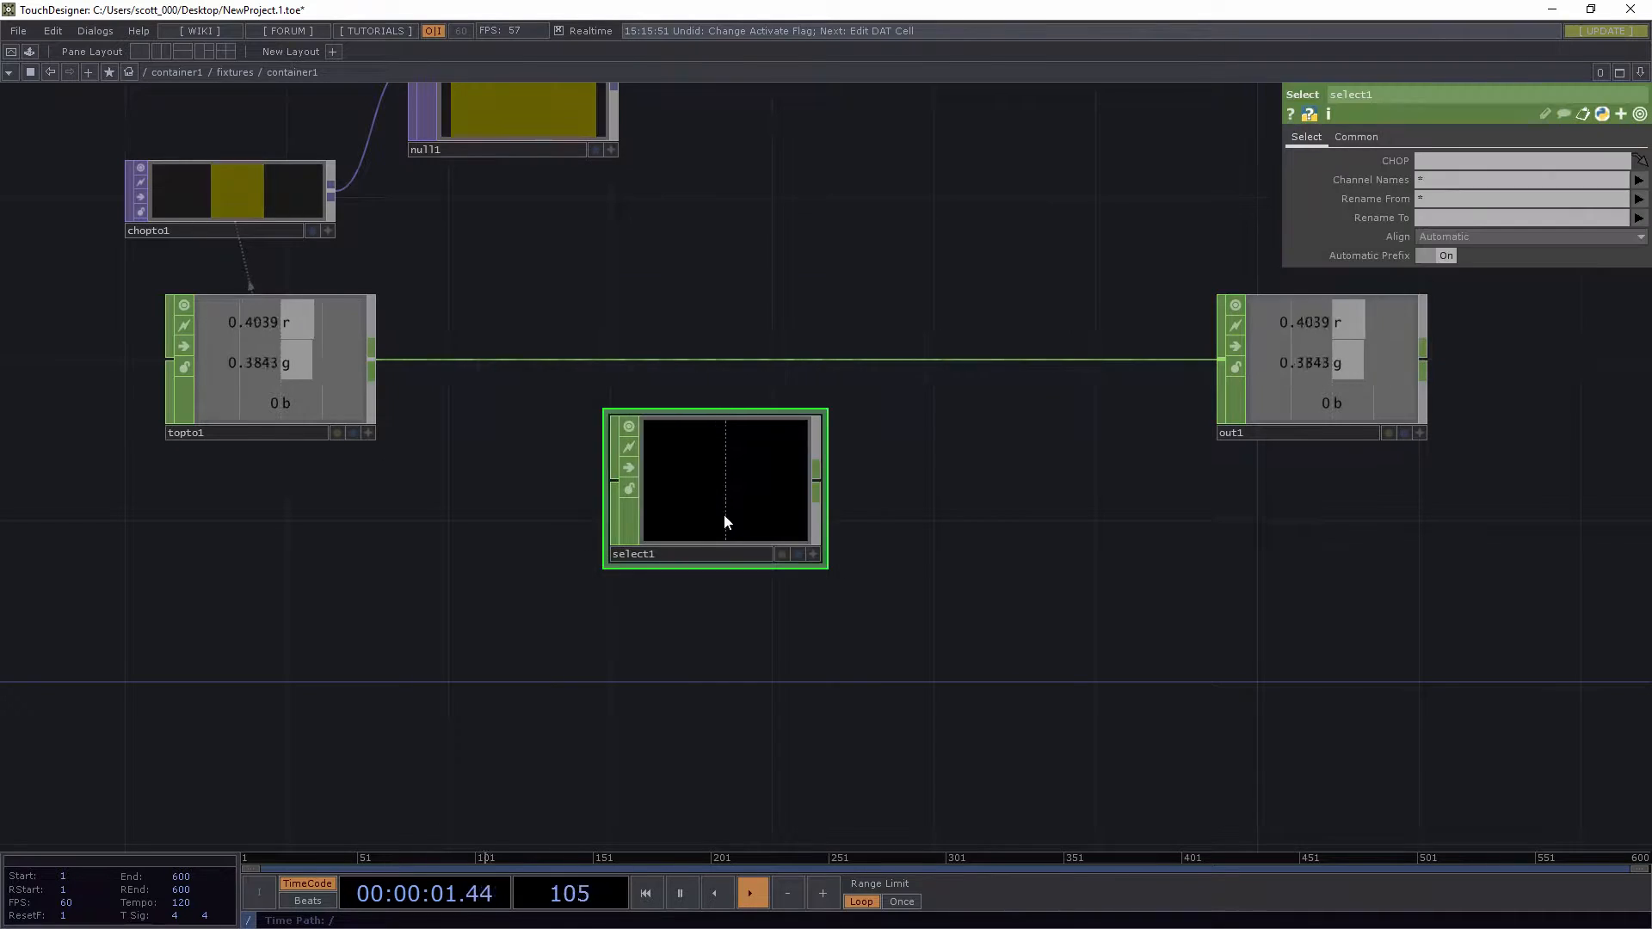
{"action": "left_click_drag", "start_coordinate": [725, 514], "coordinate": [678, 596]}
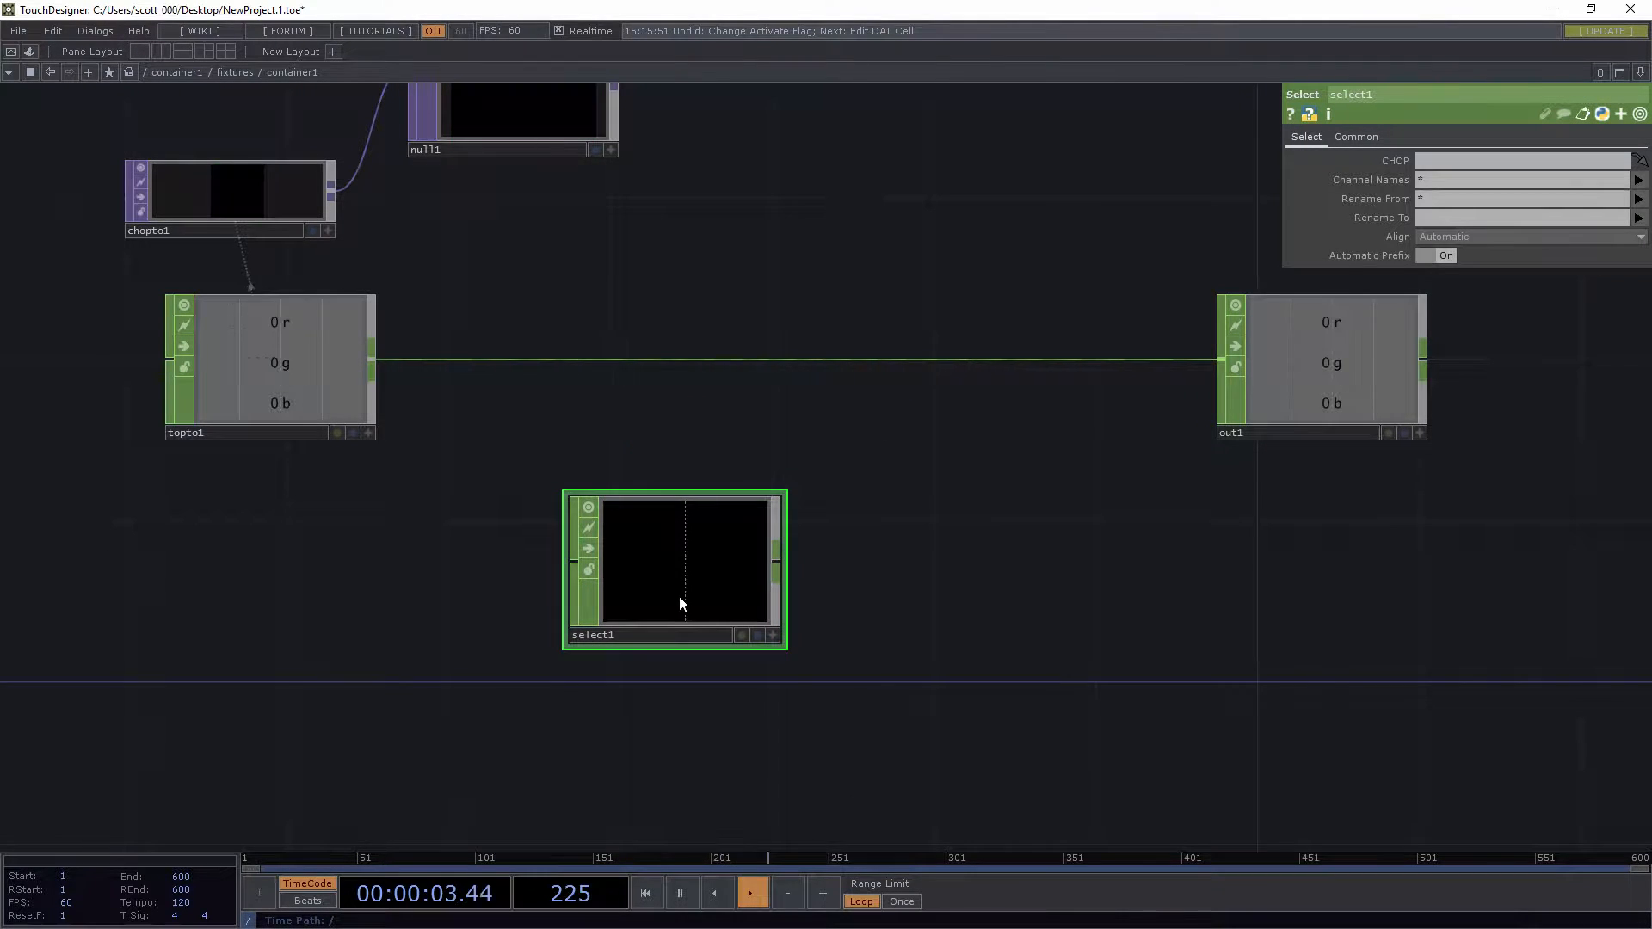
Go back up to the fixtures network and add a Slider component in the empty area beside the position table
{"action": "key", "text": "u"}
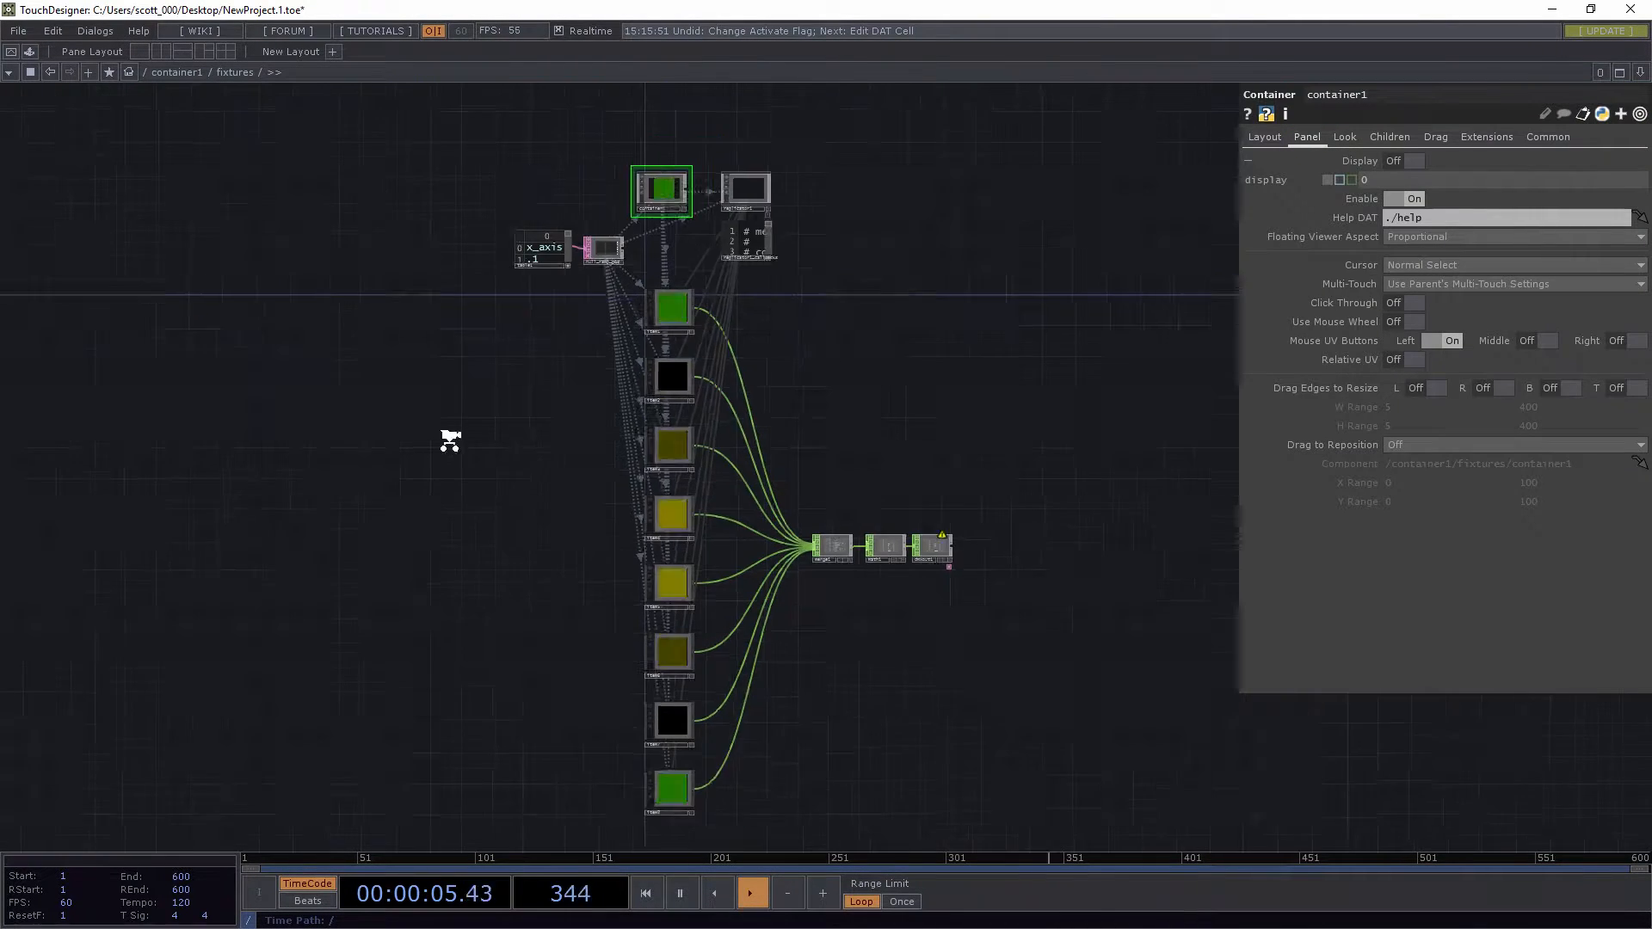
{"action": "key", "text": "Tab"}
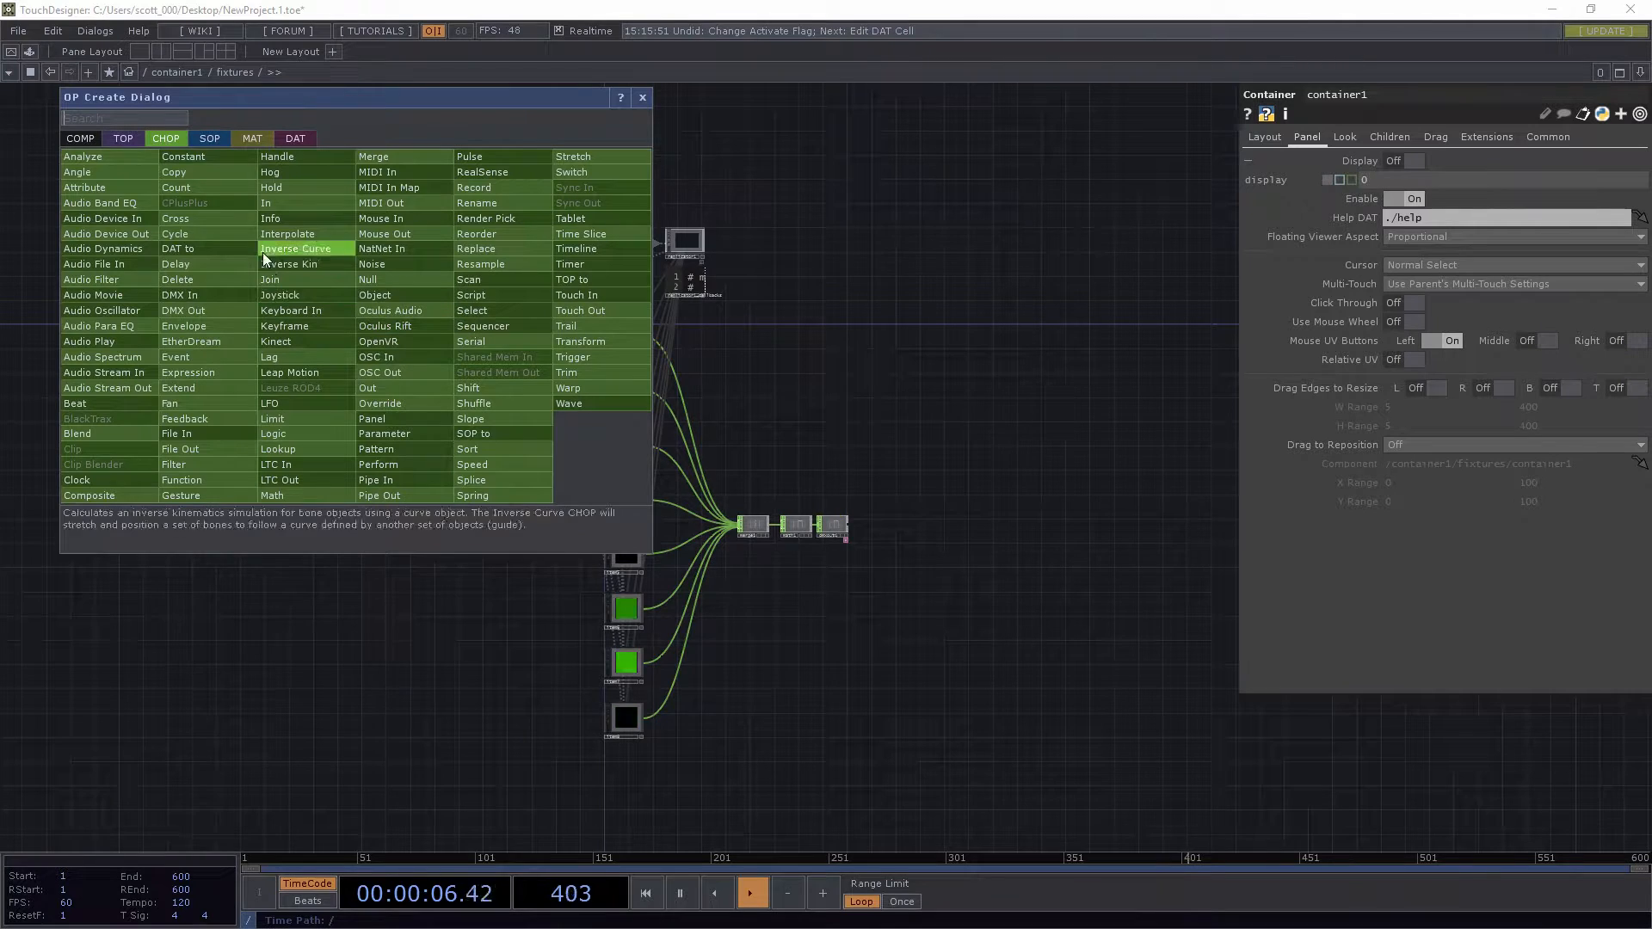
{"action": "left_click", "coordinate": [100, 135]}
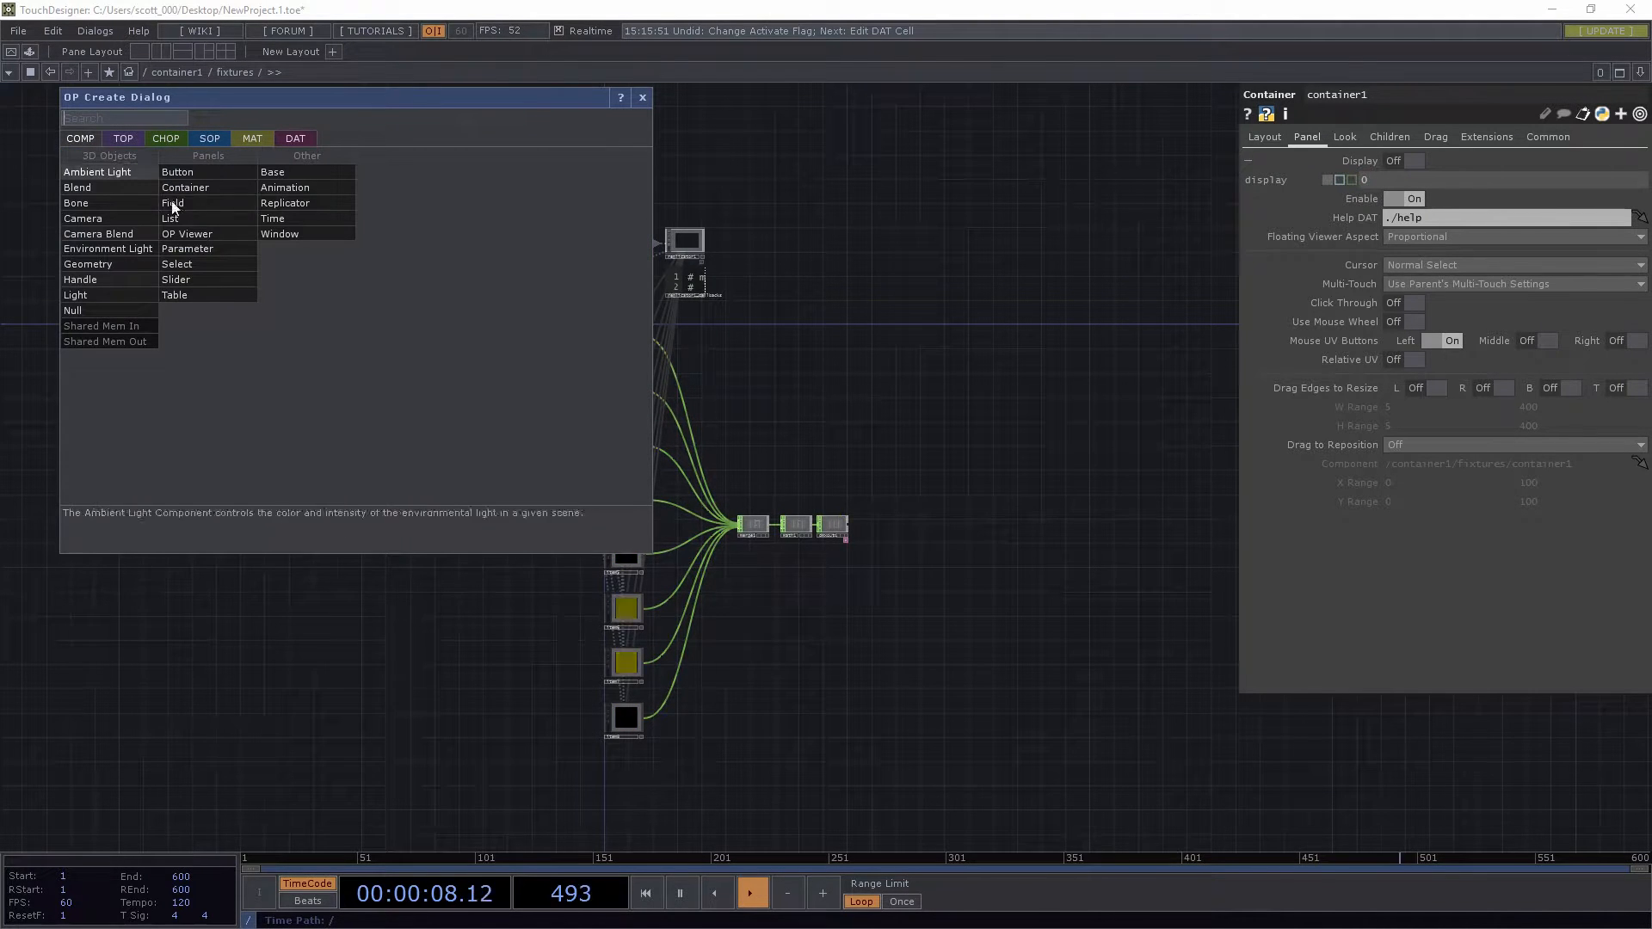
{"action": "left_click", "coordinate": [172, 270]}
{"action": "left_click", "coordinate": [275, 332]}
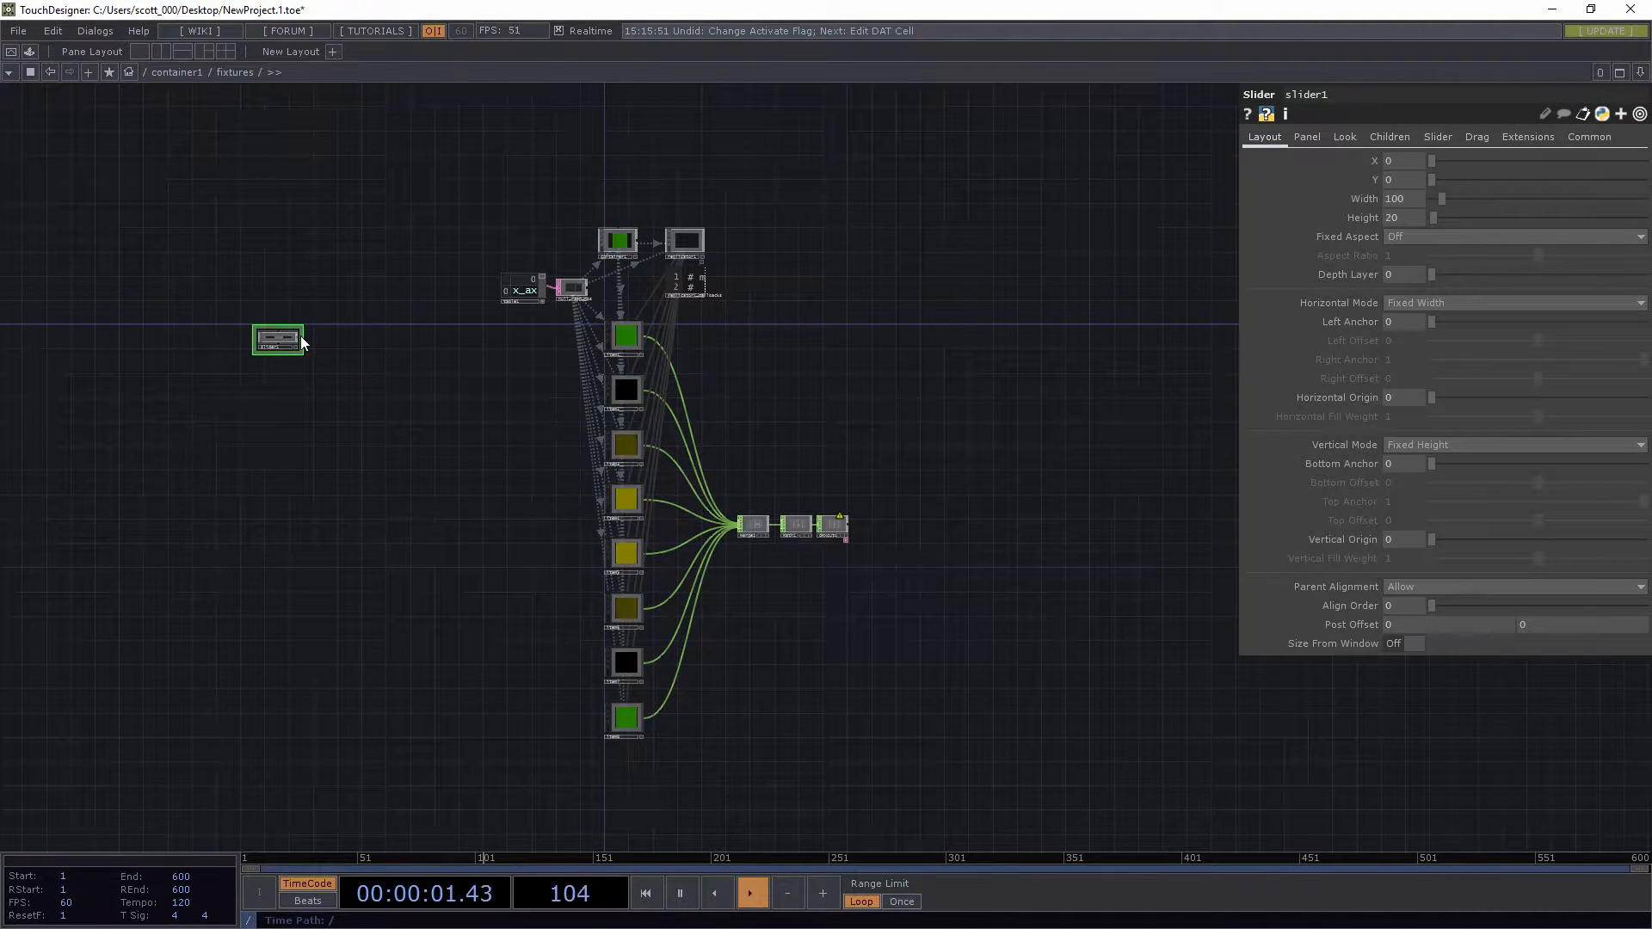
Add a Null CHOP connected to slider1's output and place it beside the slider
{"action": "key", "text": "Tab"}
{"action": "type", "text": "null"}
{"action": "left_click", "coordinate": [325, 296]}
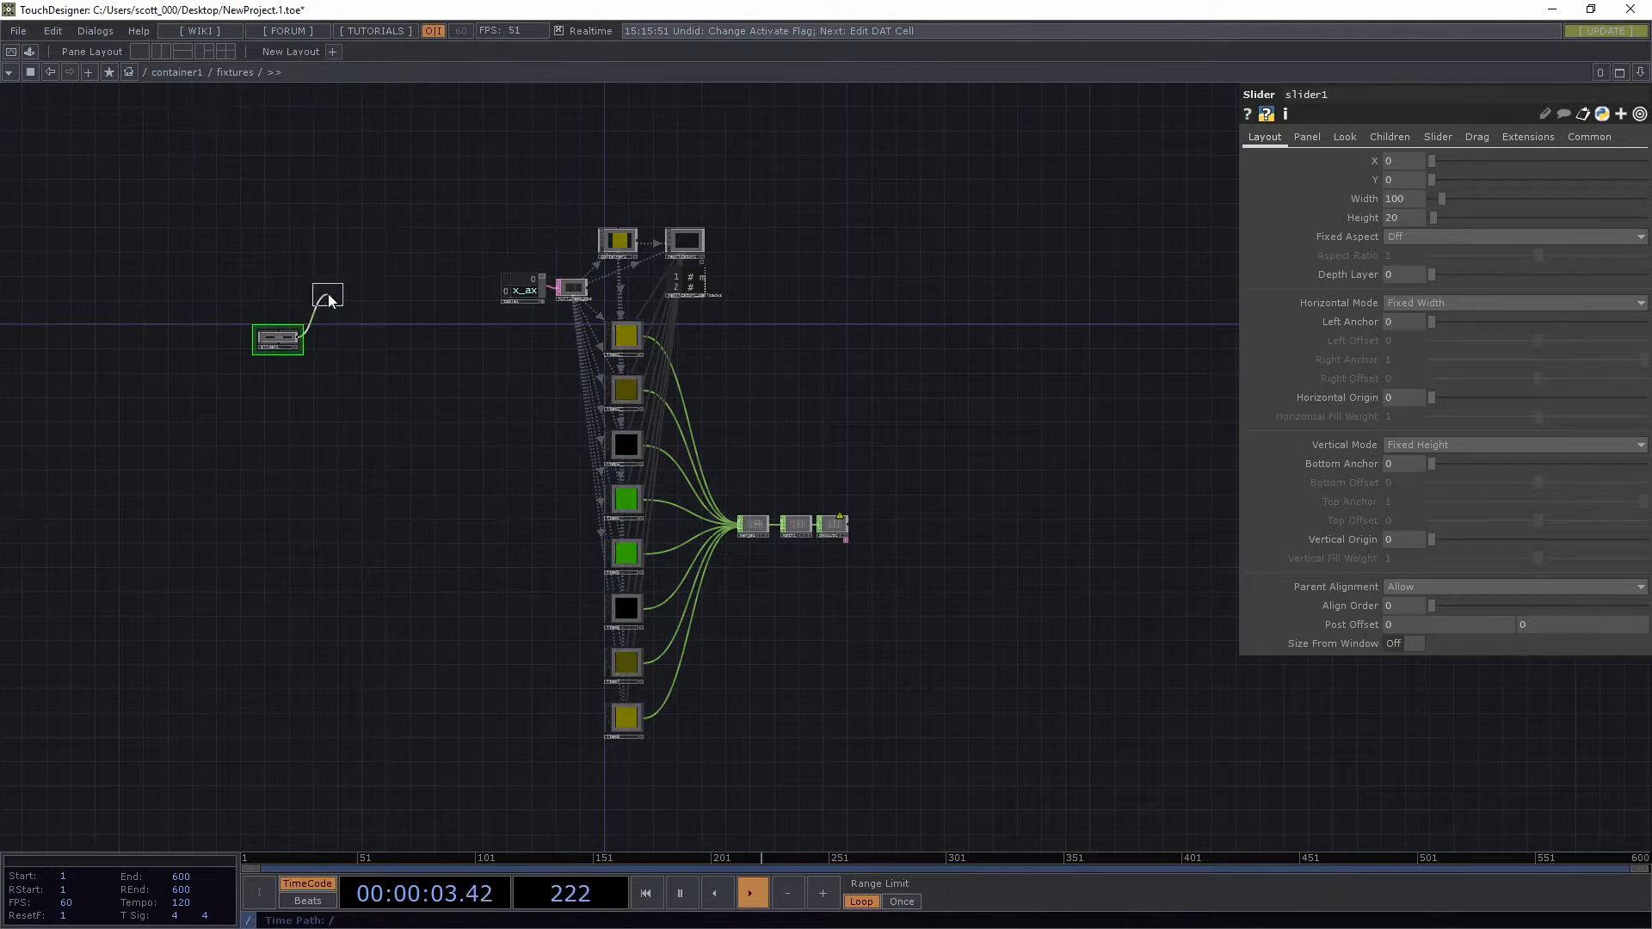
{"action": "left_click", "coordinate": [358, 342]}
{"action": "scroll", "coordinate": [277, 377], "scroll_direction": "up", "scroll_amount": 5}
{"action": "left_click_drag", "start_coordinate": [284, 377], "coordinate": [439, 445]}
{"action": "scroll", "coordinate": [473, 408], "scroll_direction": "up", "scroll_amount": 5}
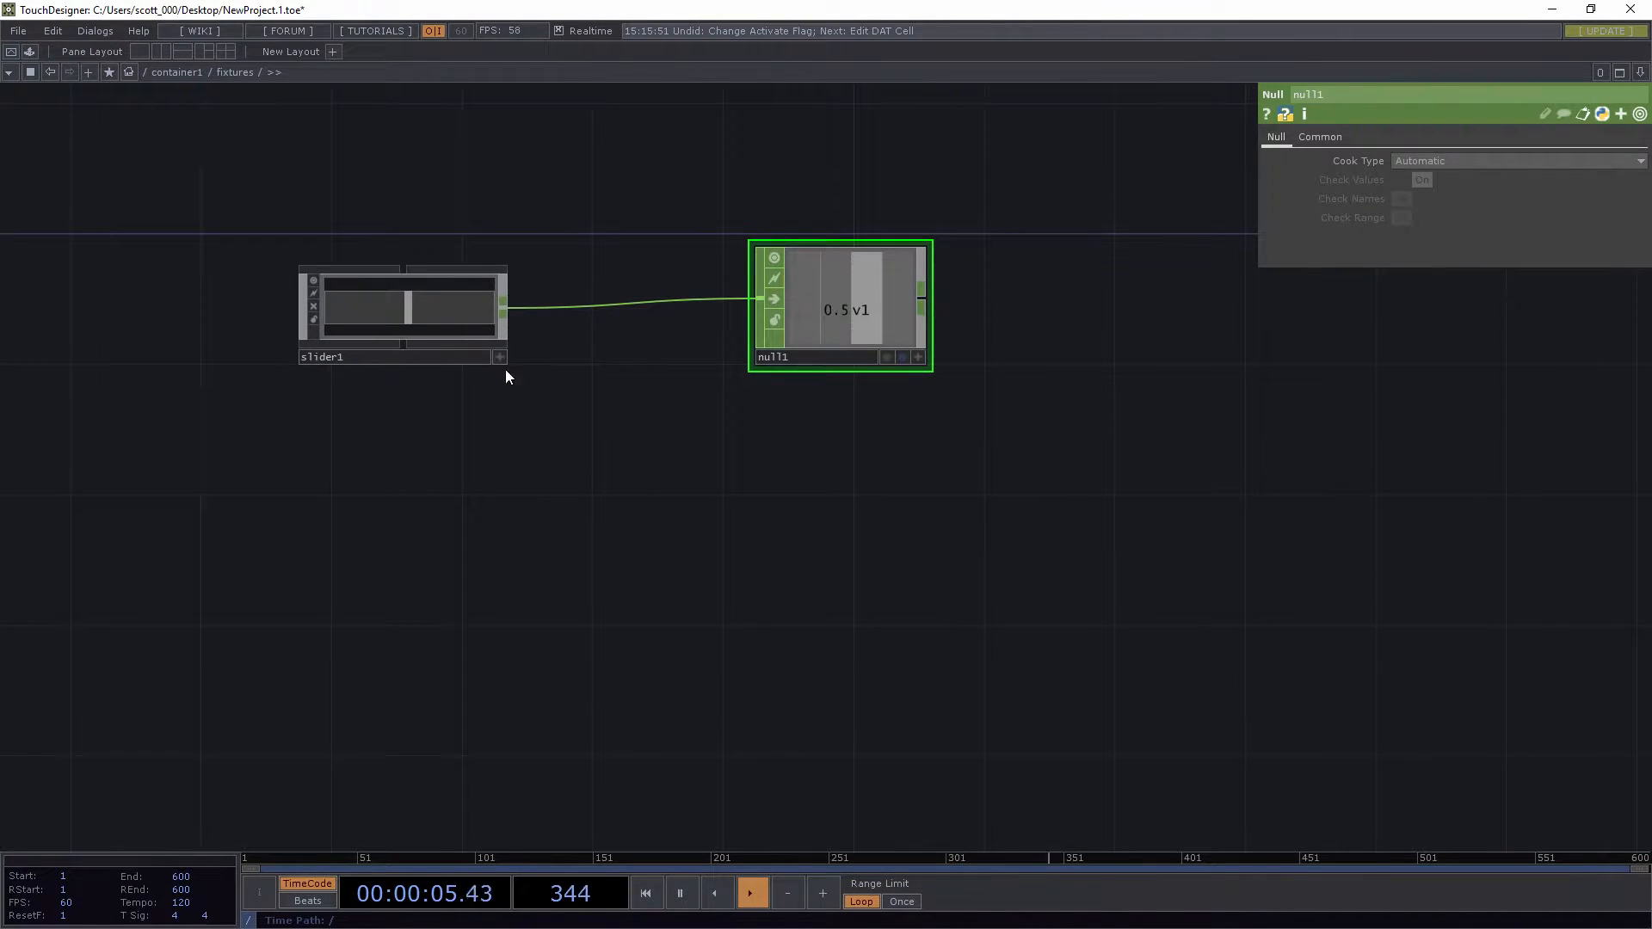
Make slider1 interactive, set it to 1, and rename its connected null as null_intesnity
{"action": "left_click", "coordinate": [501, 358]}
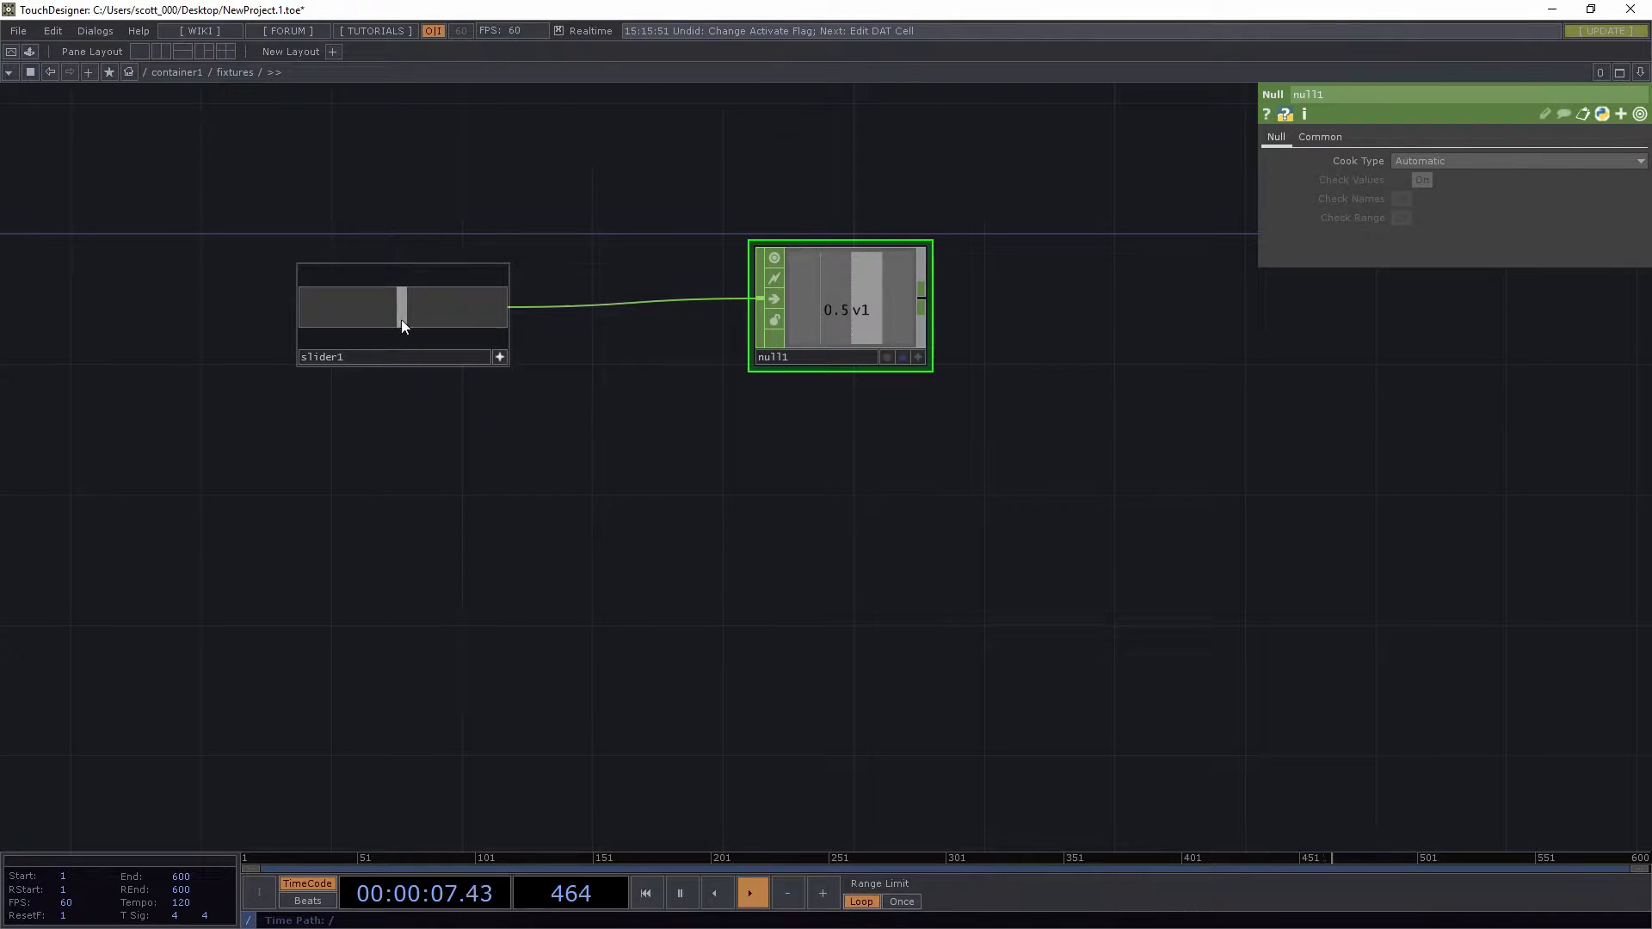
{"action": "left_click_drag", "start_coordinate": [401, 318], "coordinate": [504, 328]}
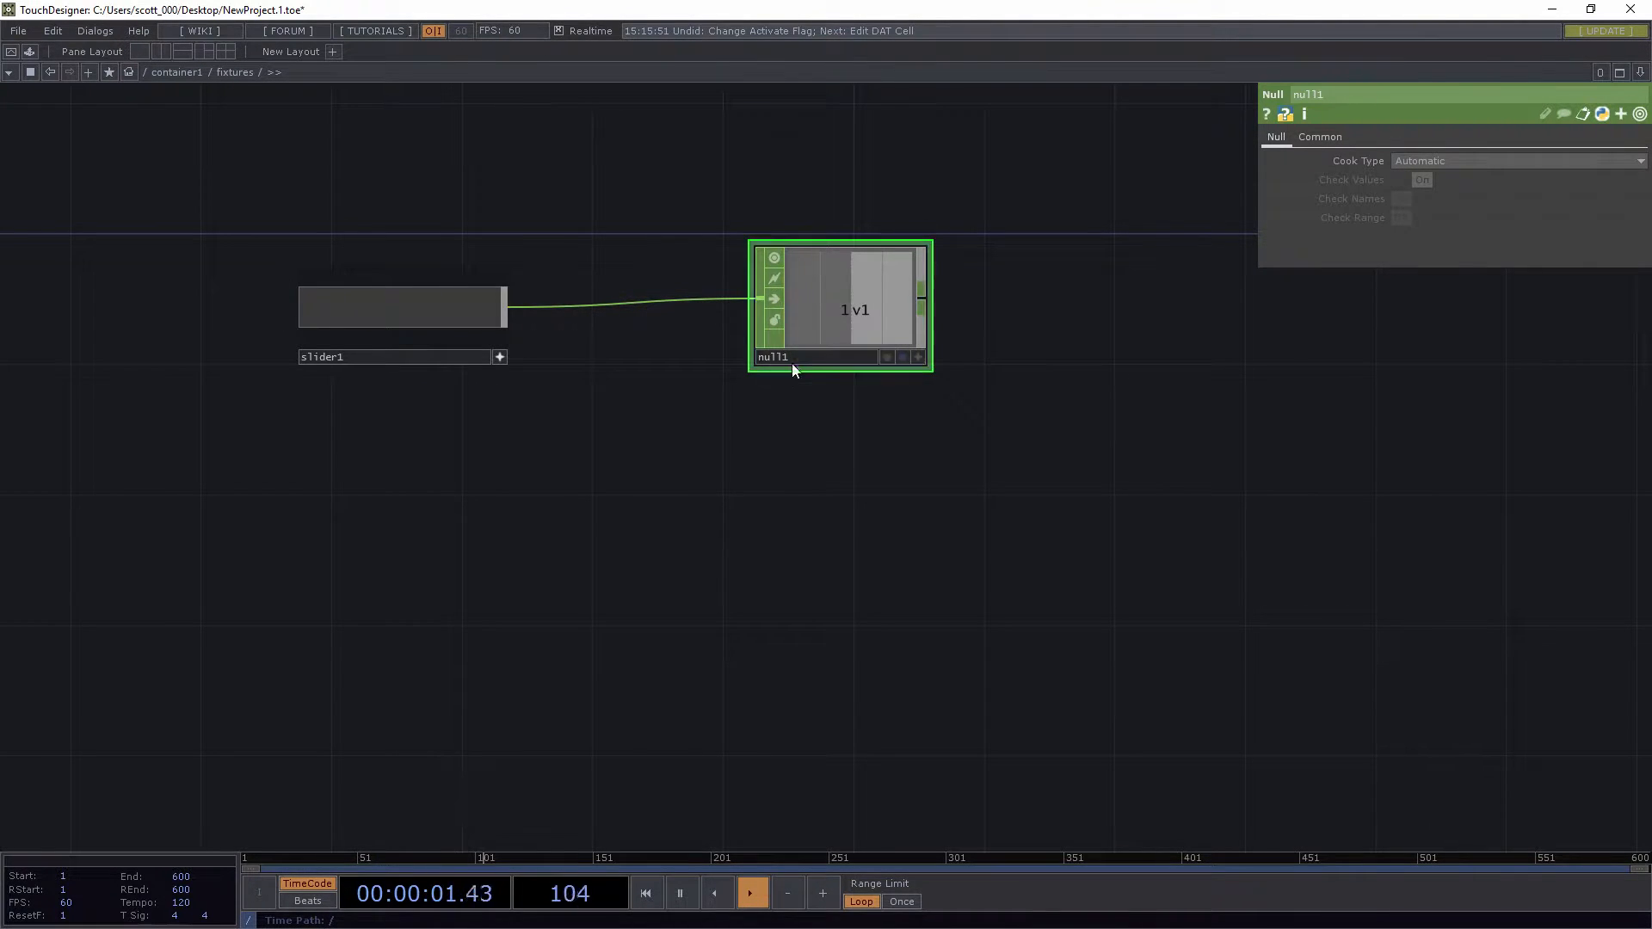
{"action": "left_click_drag", "start_coordinate": [793, 365], "coordinate": [754, 365]}
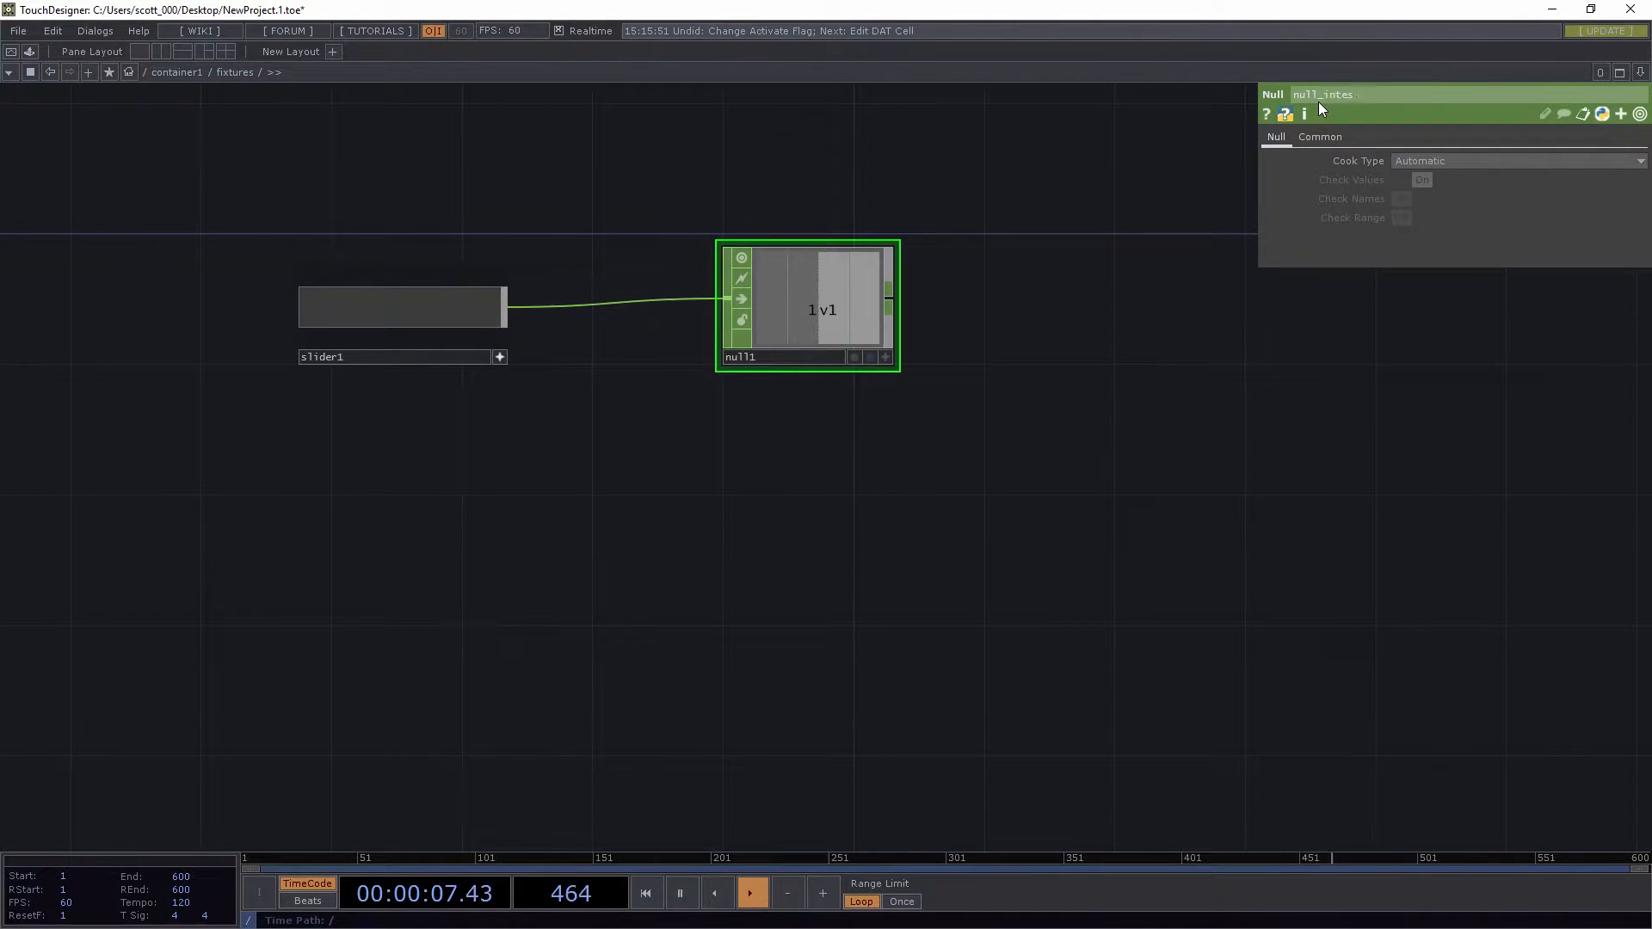
{"action": "type", "text": "nity"}
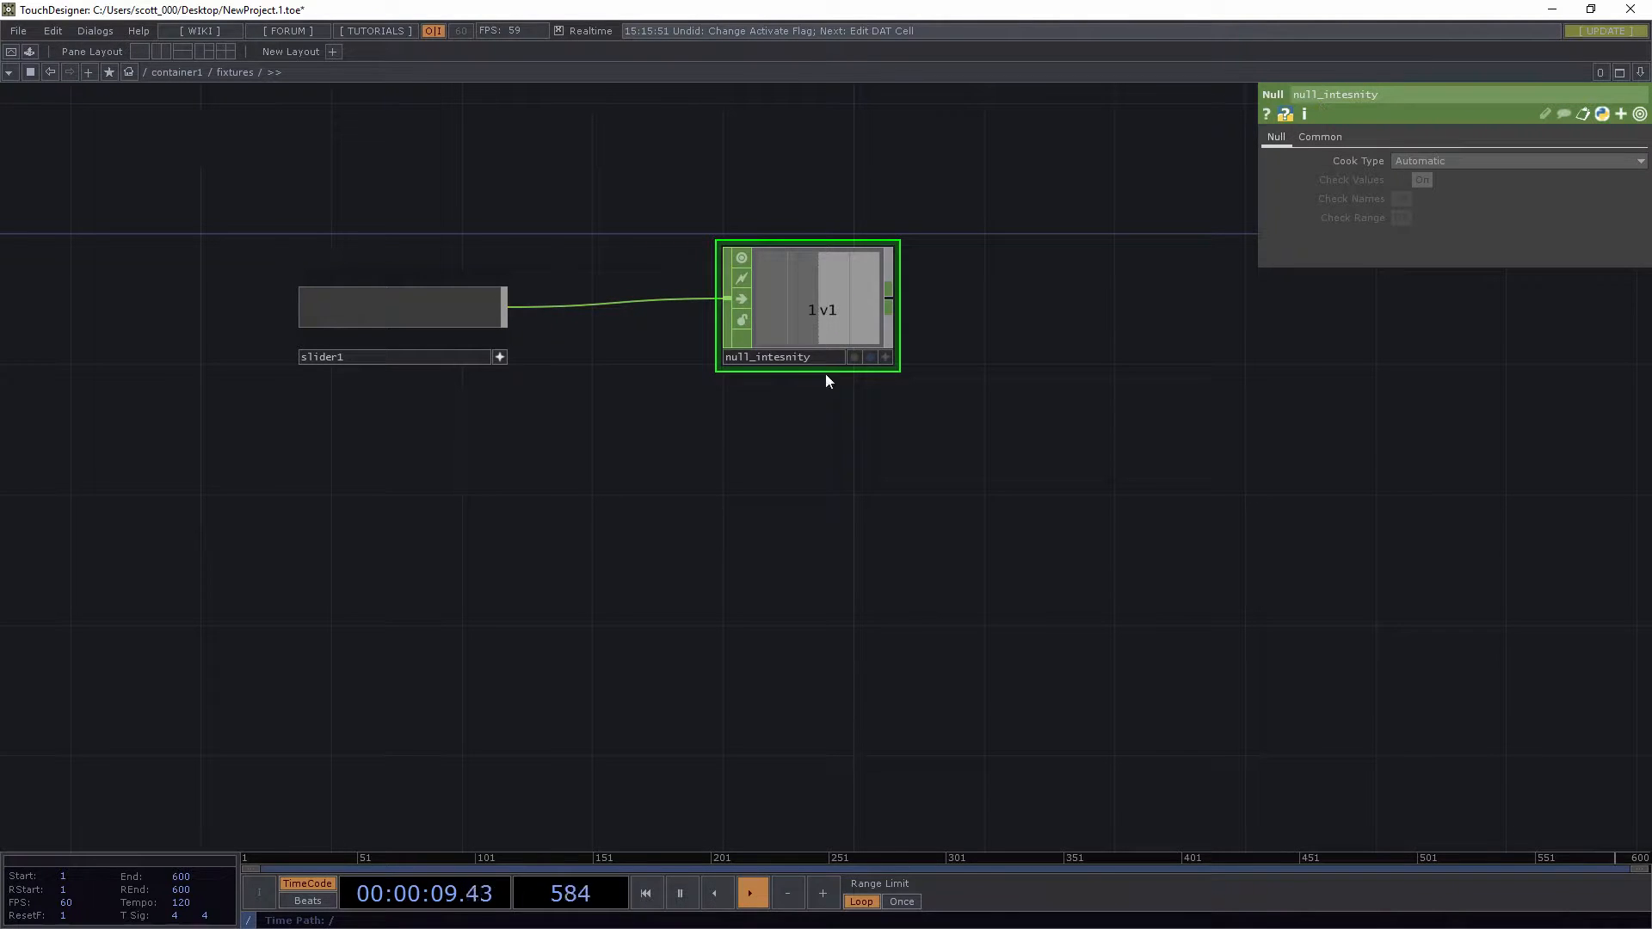
Select slider1 together with null_intesnity and move the pair above table1 and null_ramp_pos
{"action": "scroll", "coordinate": [824, 373], "scroll_direction": "down", "scroll_amount": 6}
{"action": "right_click_drag", "start_coordinate": [348, 371], "coordinate": [568, 422]}
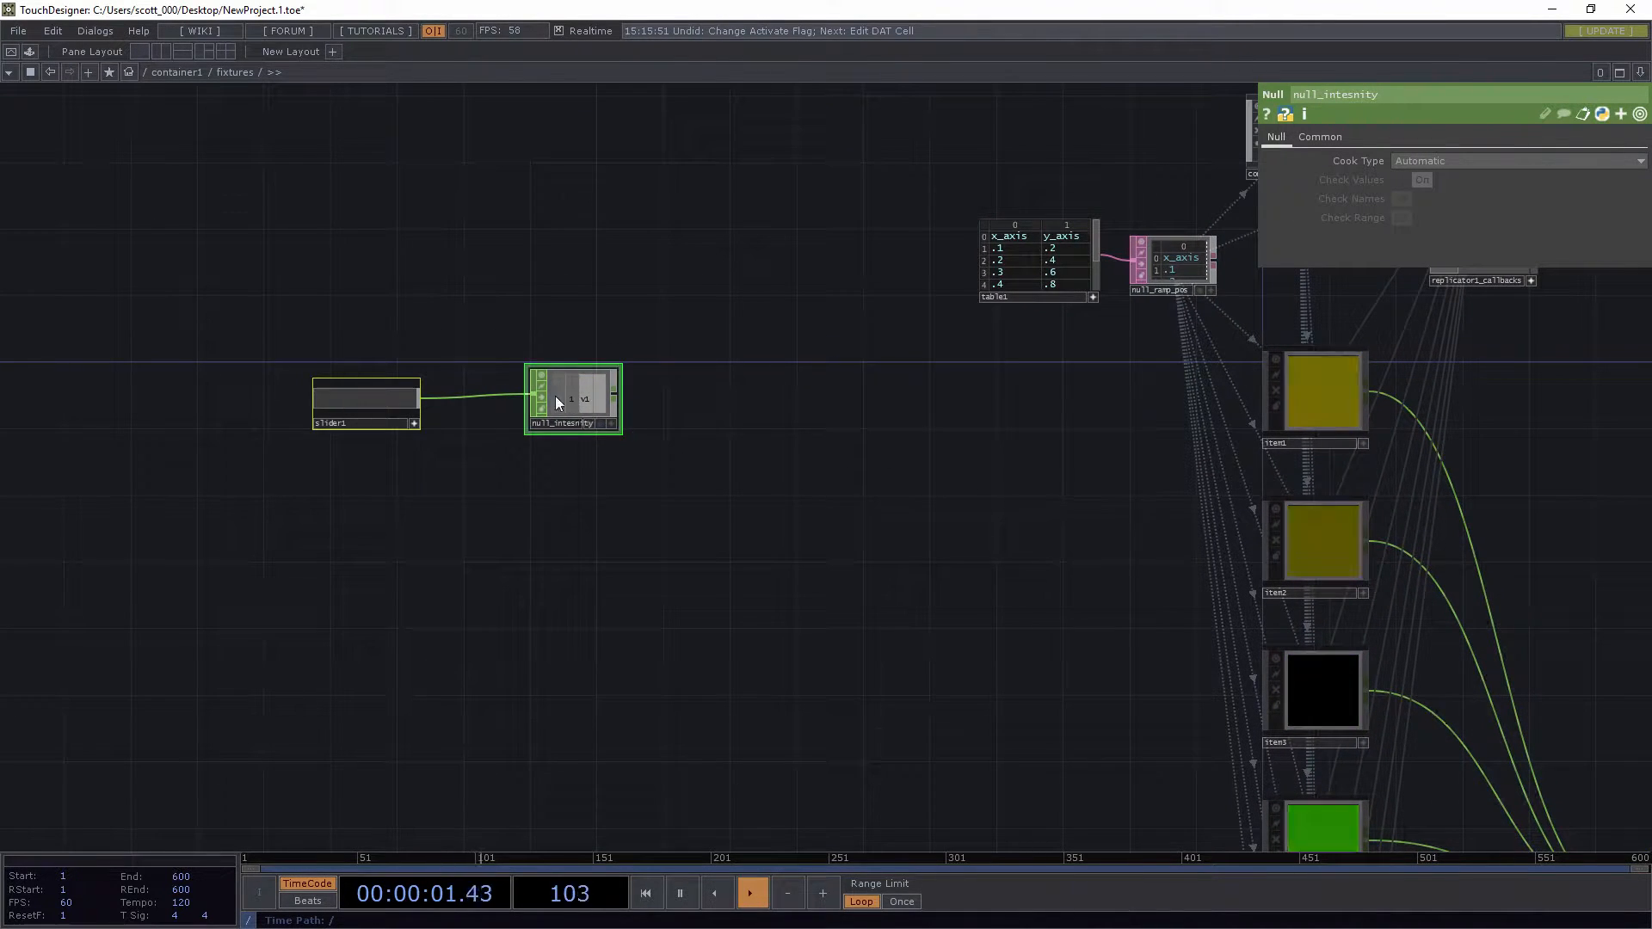
{"action": "left_click_drag", "start_coordinate": [556, 397], "coordinate": [1119, 140]}
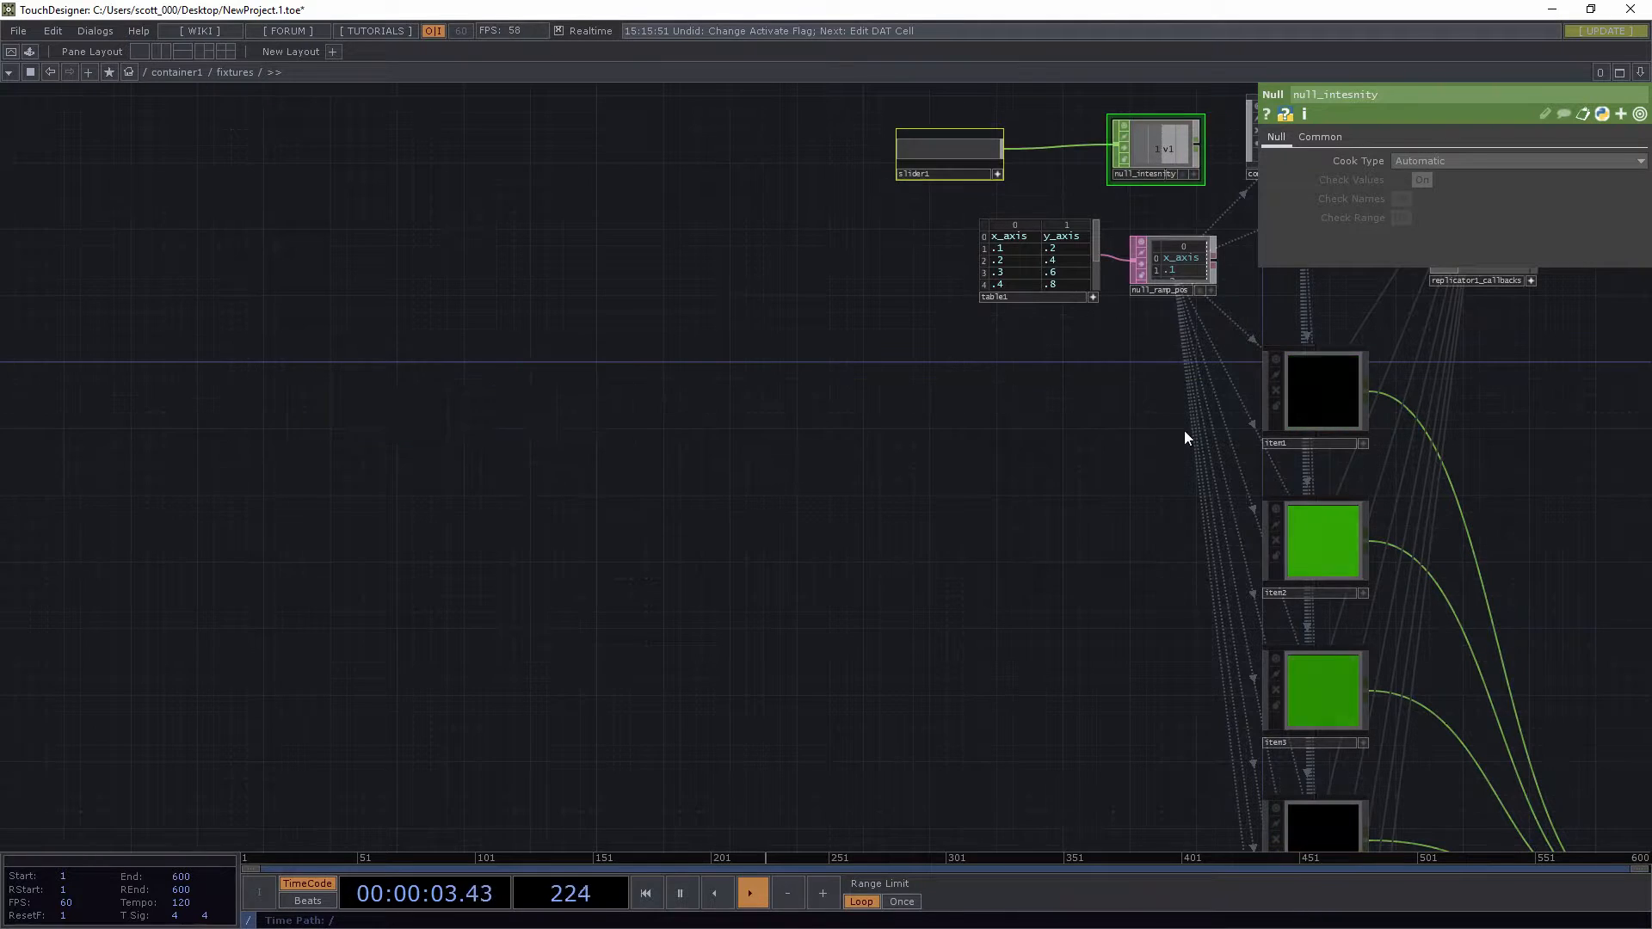
Inside container1, move select1 under topto1, set its CHOP reference to ../null_intensity, and switch that parameter to expression mode
{"action": "left_click_drag", "start_coordinate": [1184, 432], "coordinate": [927, 529]}
{"action": "double_click", "coordinate": [1058, 227]}
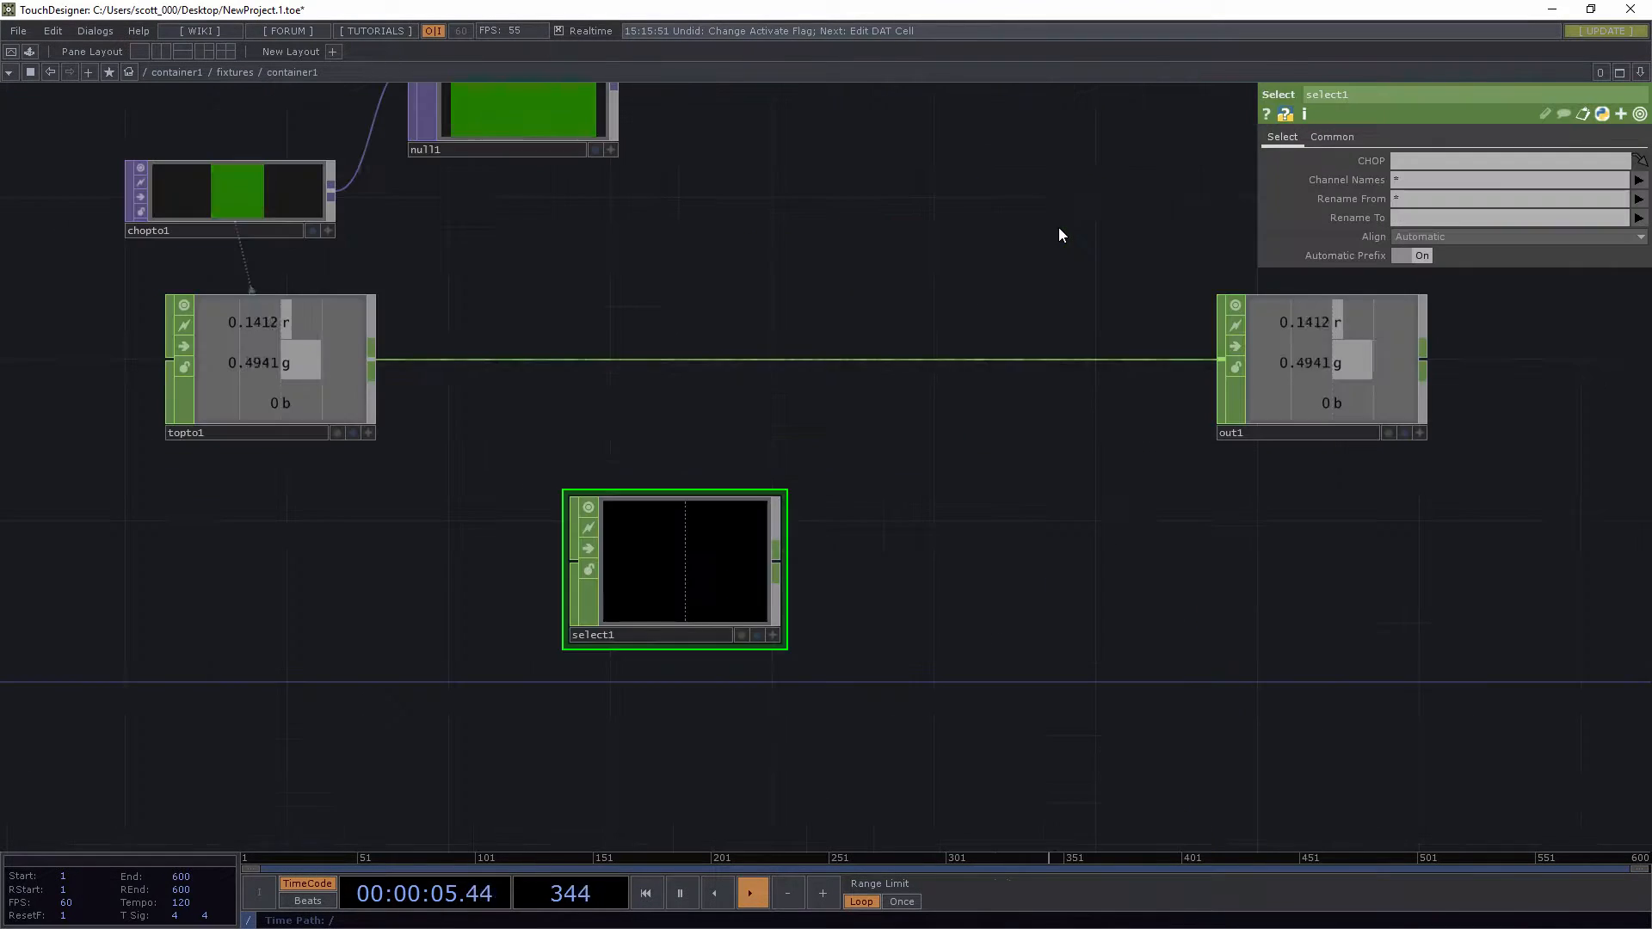
{"action": "left_click_drag", "start_coordinate": [657, 598], "coordinate": [415, 606]}
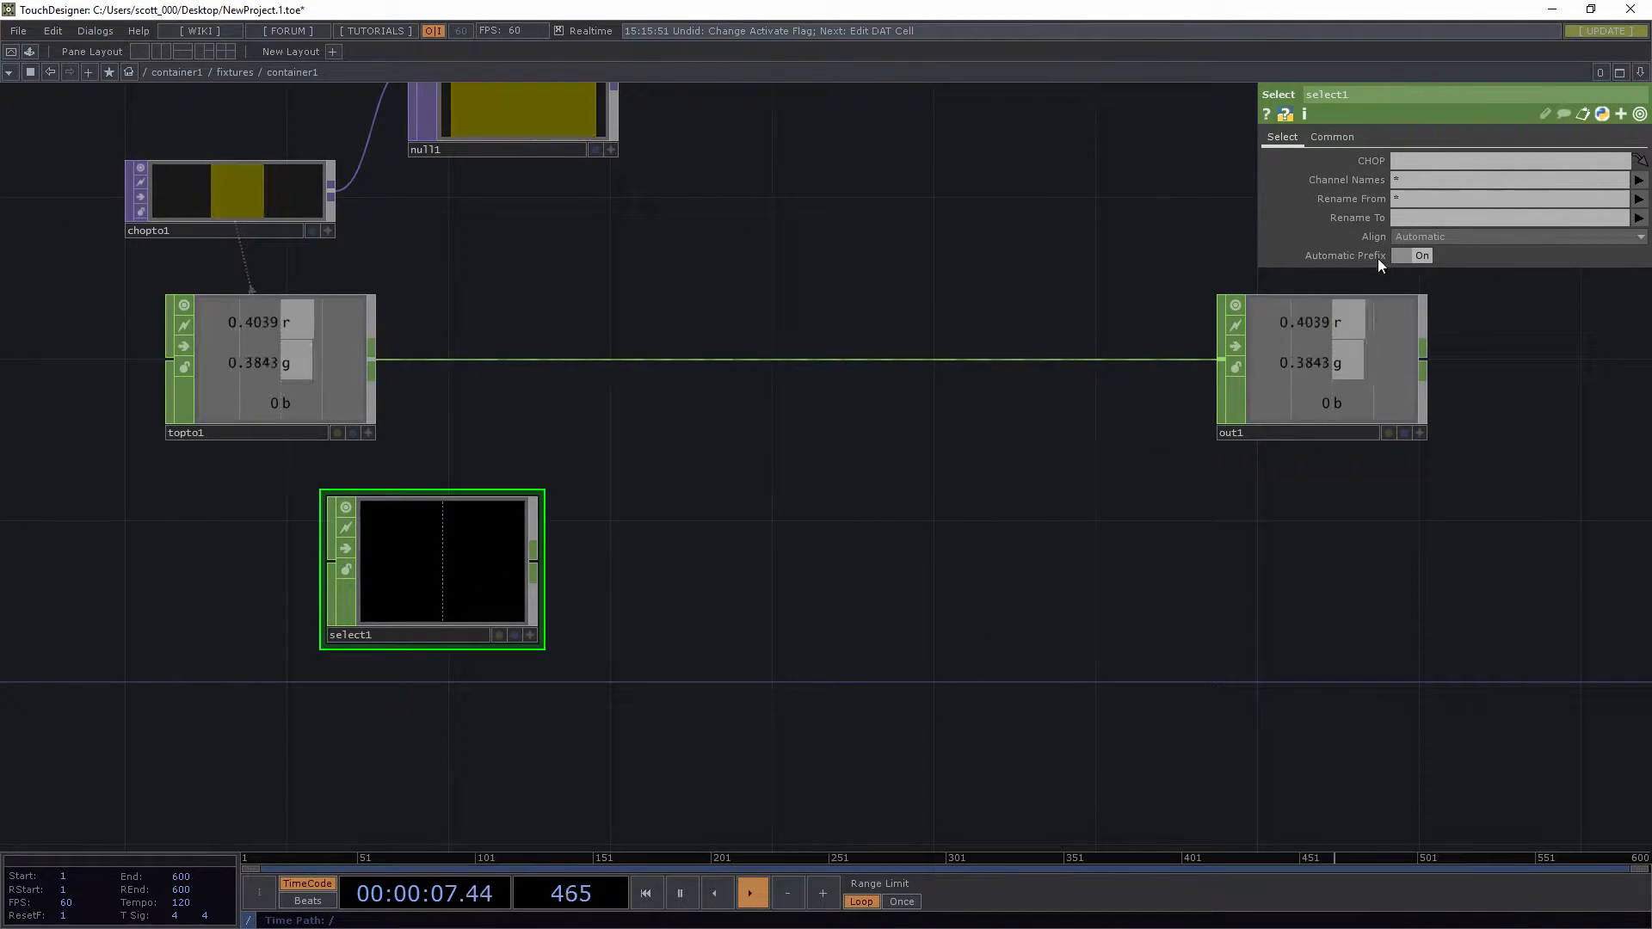
{"action": "left_click", "coordinate": [1424, 165]}
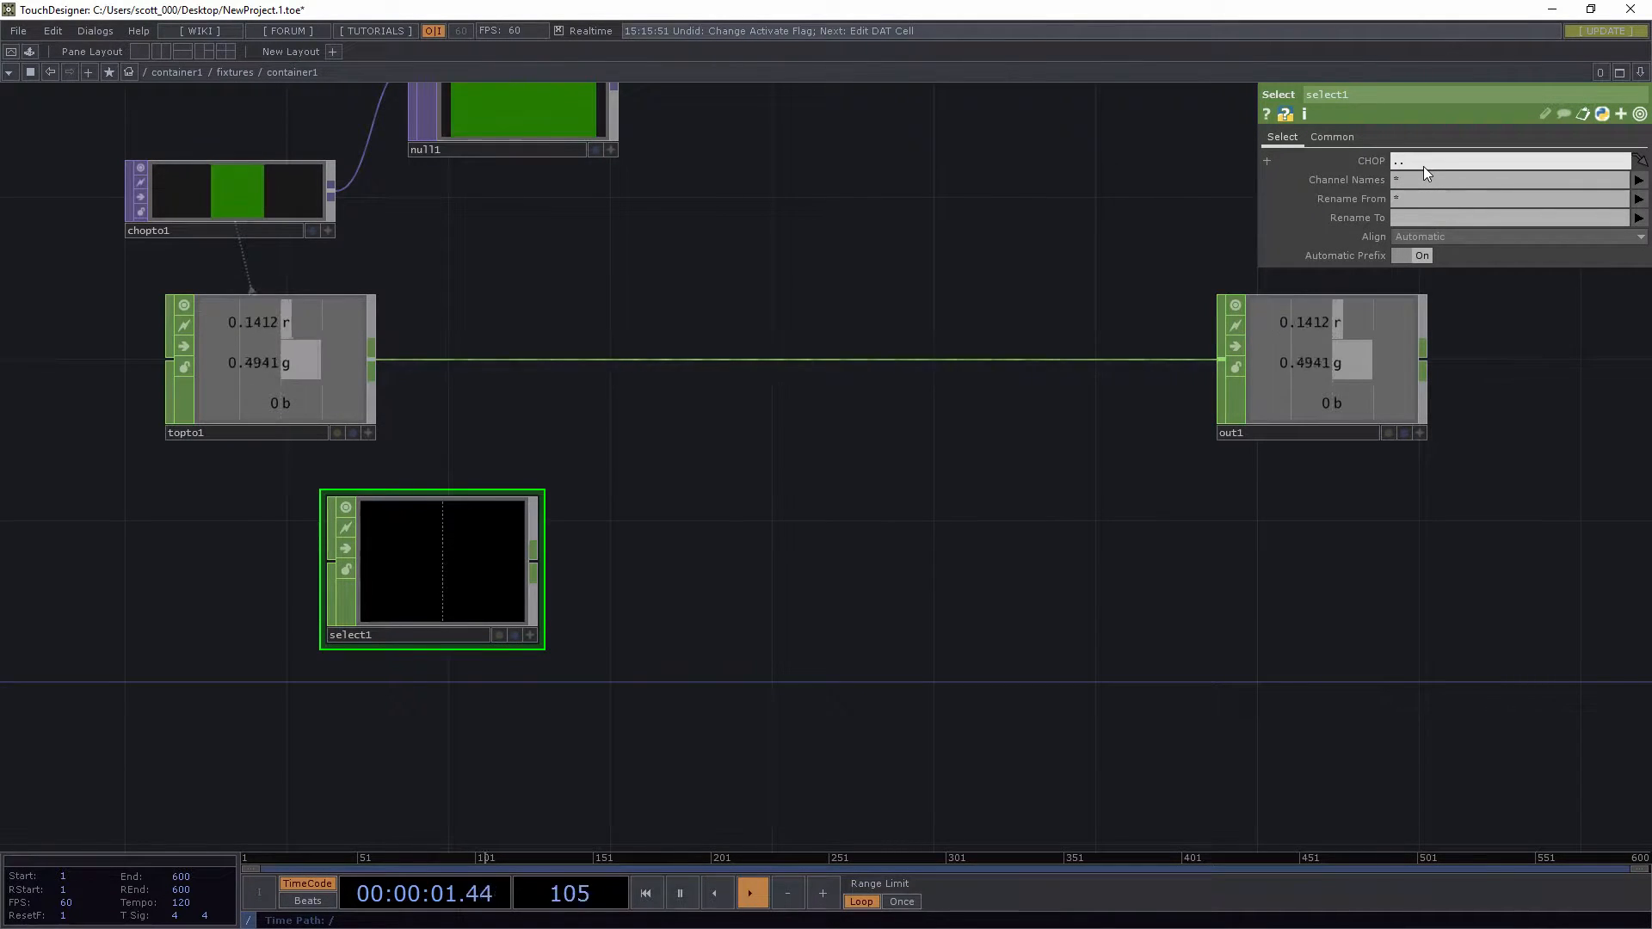
{"action": "type", "text": "../null"}
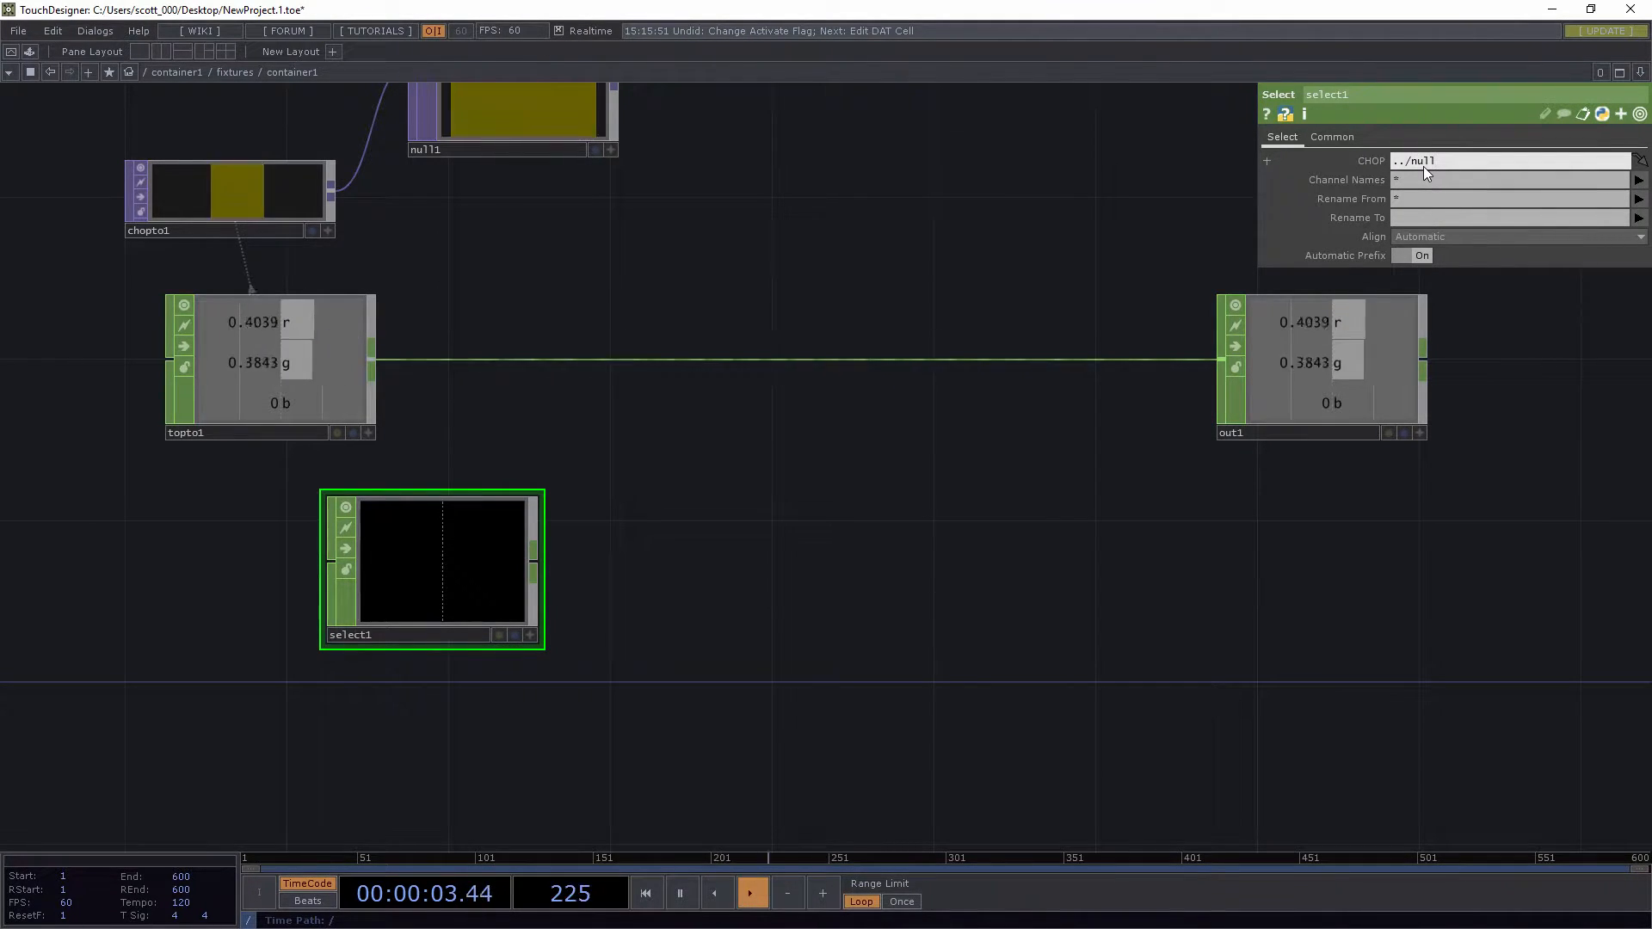
{"action": "type", "text": "_intensity"}
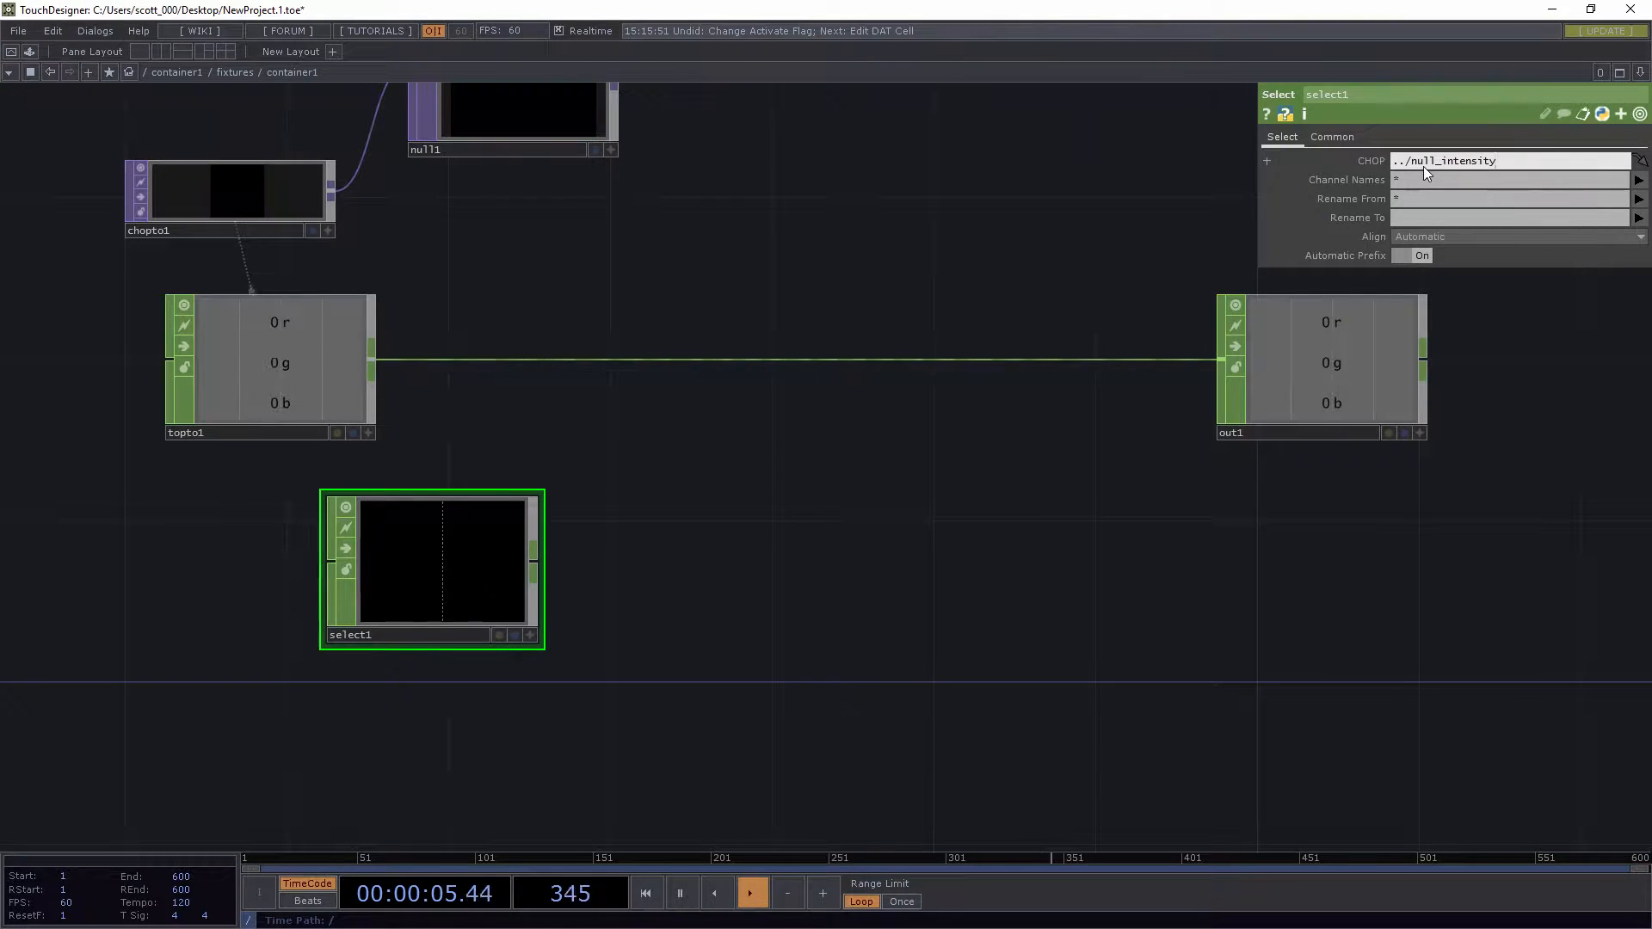
{"action": "key", "text": "Return"}
{"action": "left_click", "coordinate": [1370, 162]}
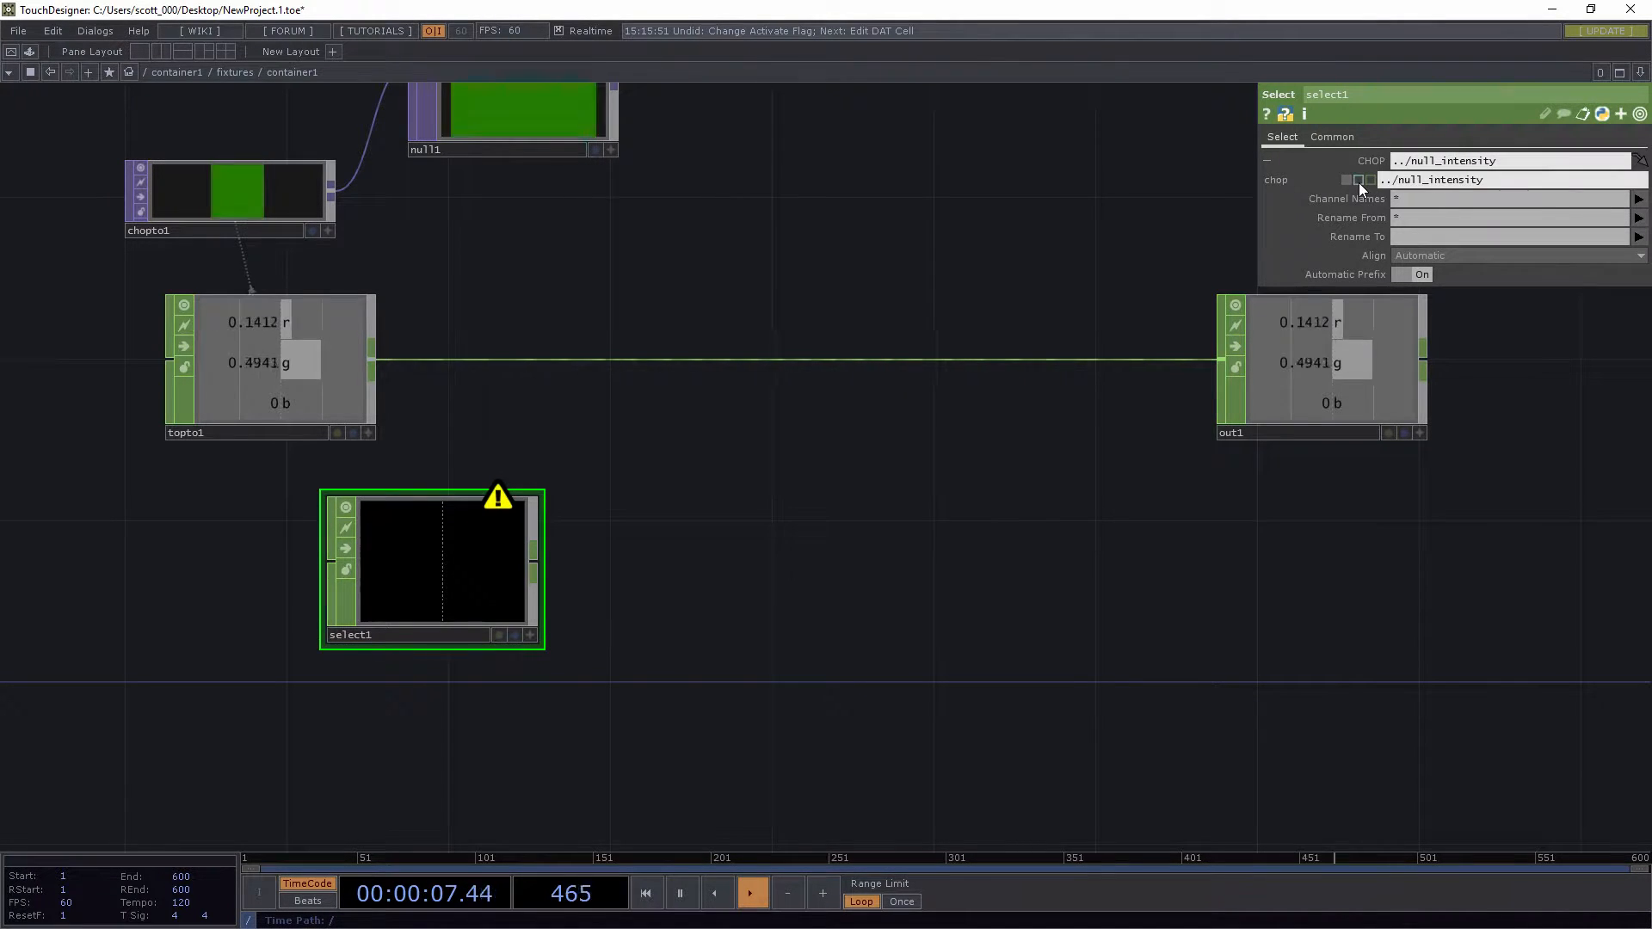
{"action": "left_click", "coordinate": [1359, 182]}
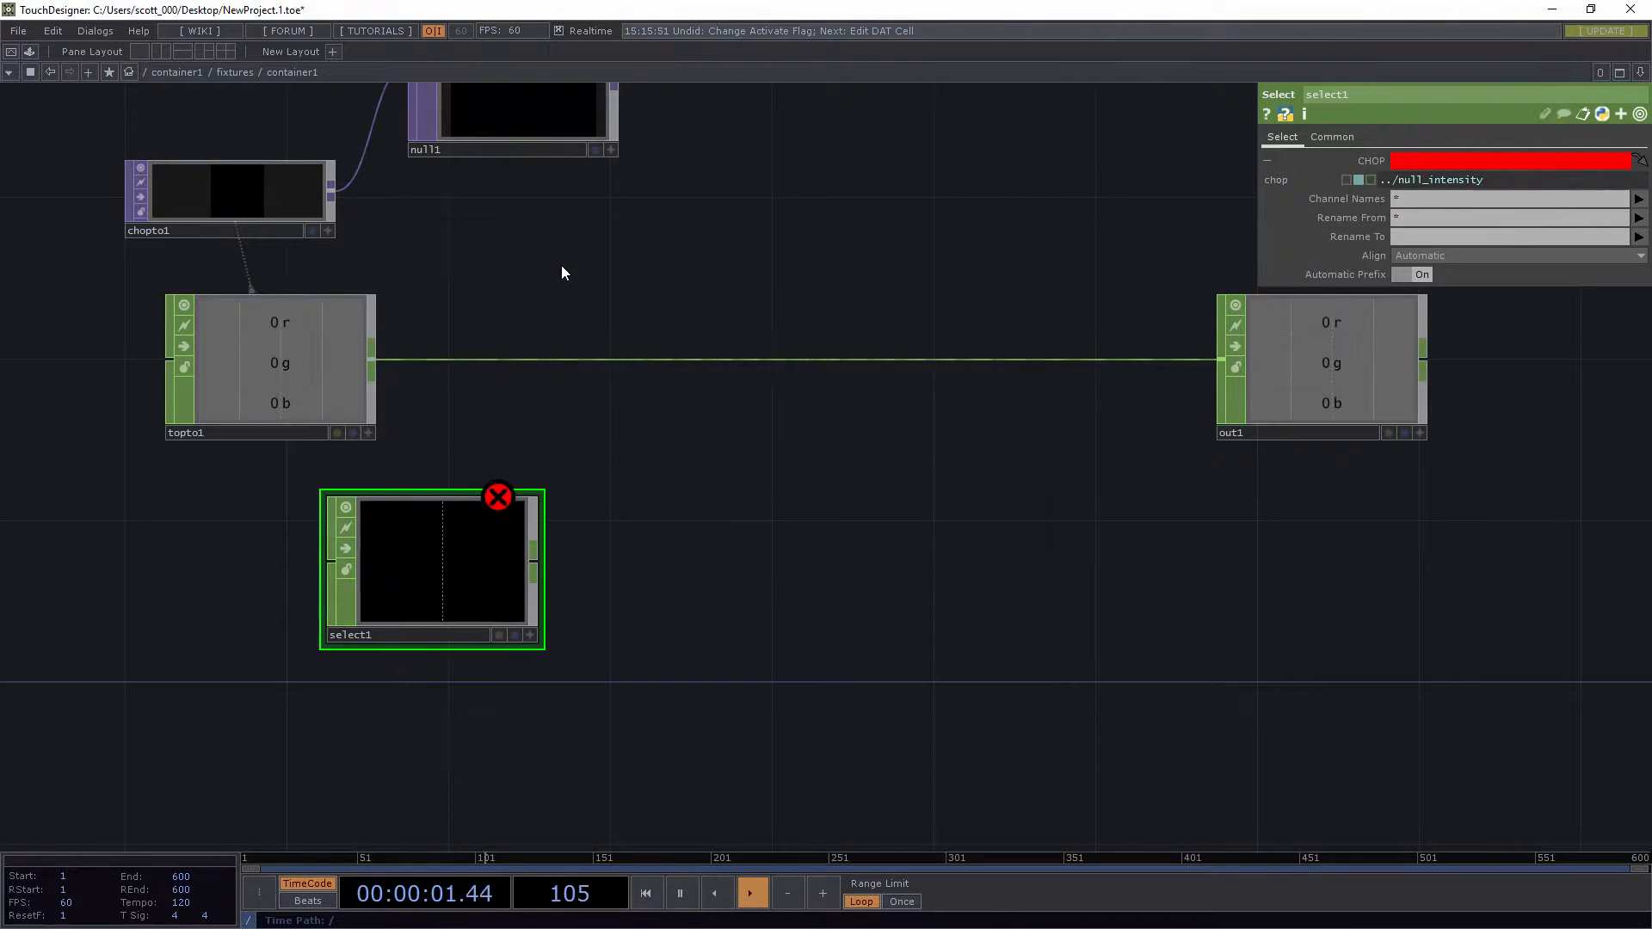
In the fixtures network, correct the name of the null fed by slider1 to null_intensity
{"action": "key", "text": "u"}
{"action": "scroll", "coordinate": [912, 284], "scroll_direction": "up", "scroll_amount": 4}
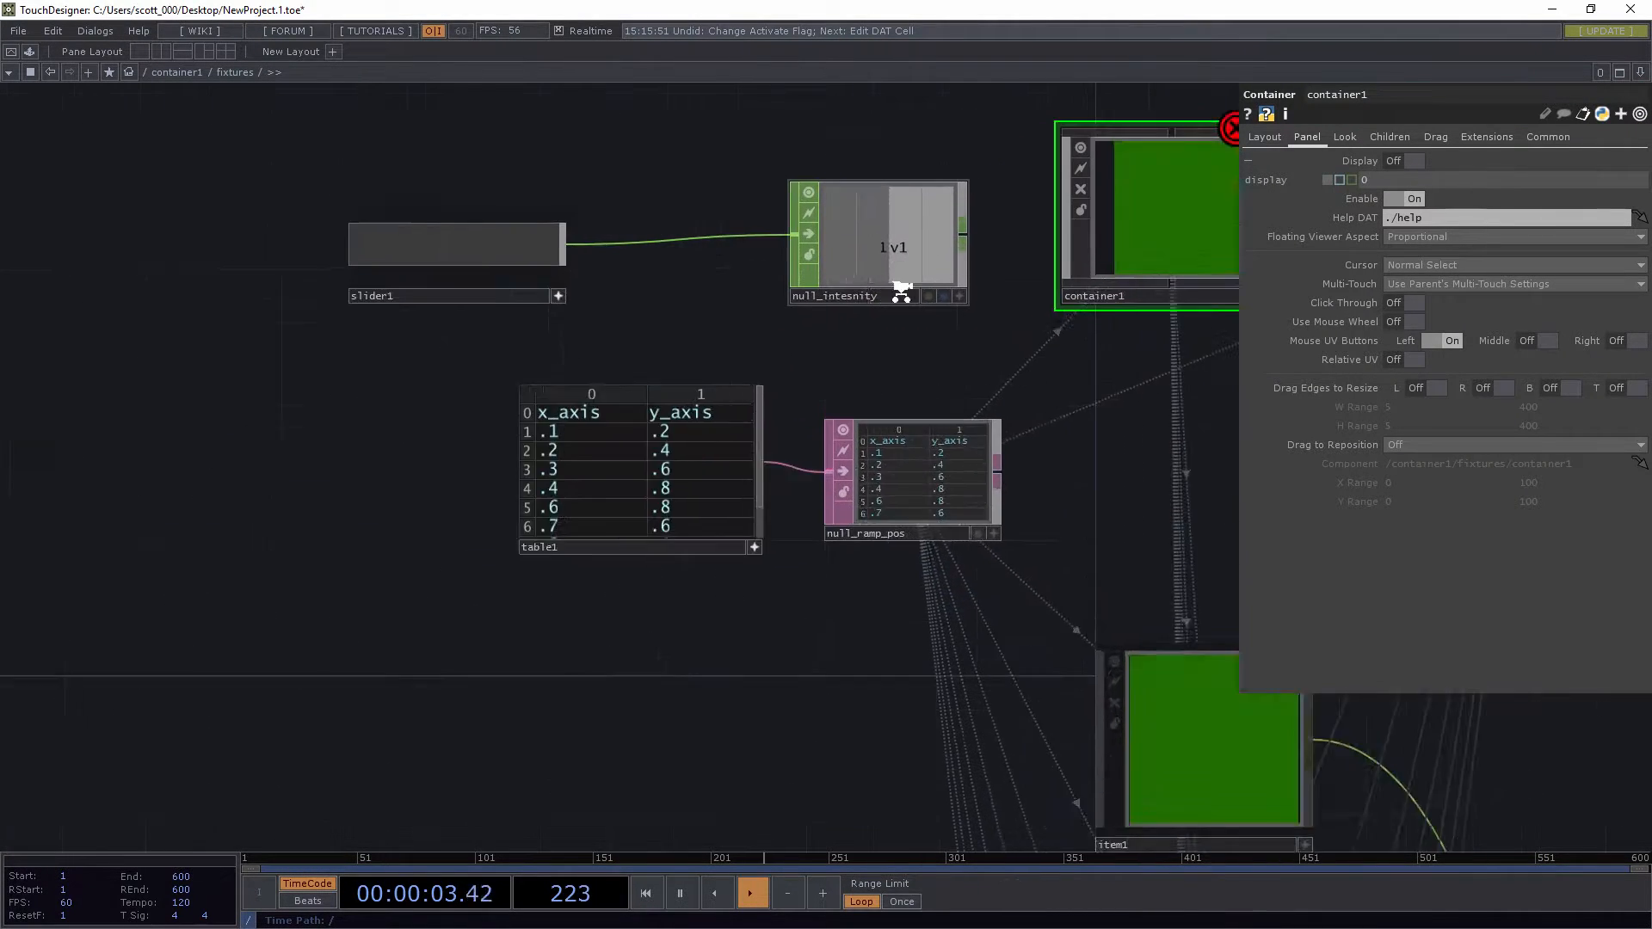
{"action": "scroll", "coordinate": [901, 291], "scroll_direction": "up", "scroll_amount": 2}
{"action": "left_click", "coordinate": [813, 318]}
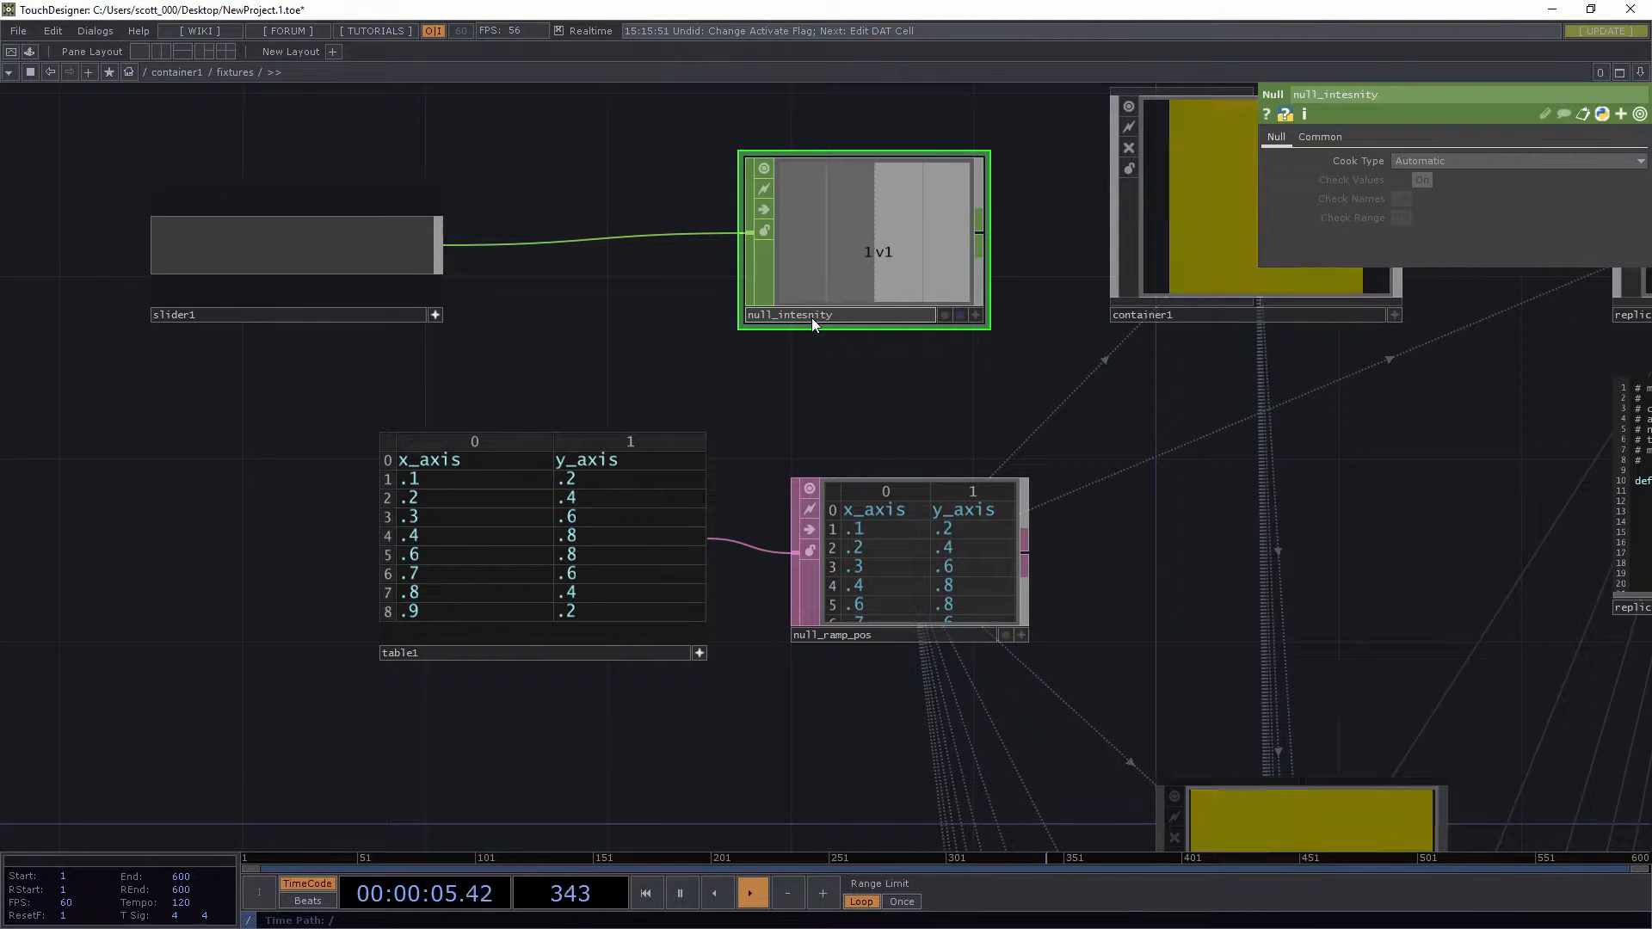
{"action": "key", "text": "BackSpace"}
{"action": "key", "text": "BackSpace"}
{"action": "type", "text": "ns"}
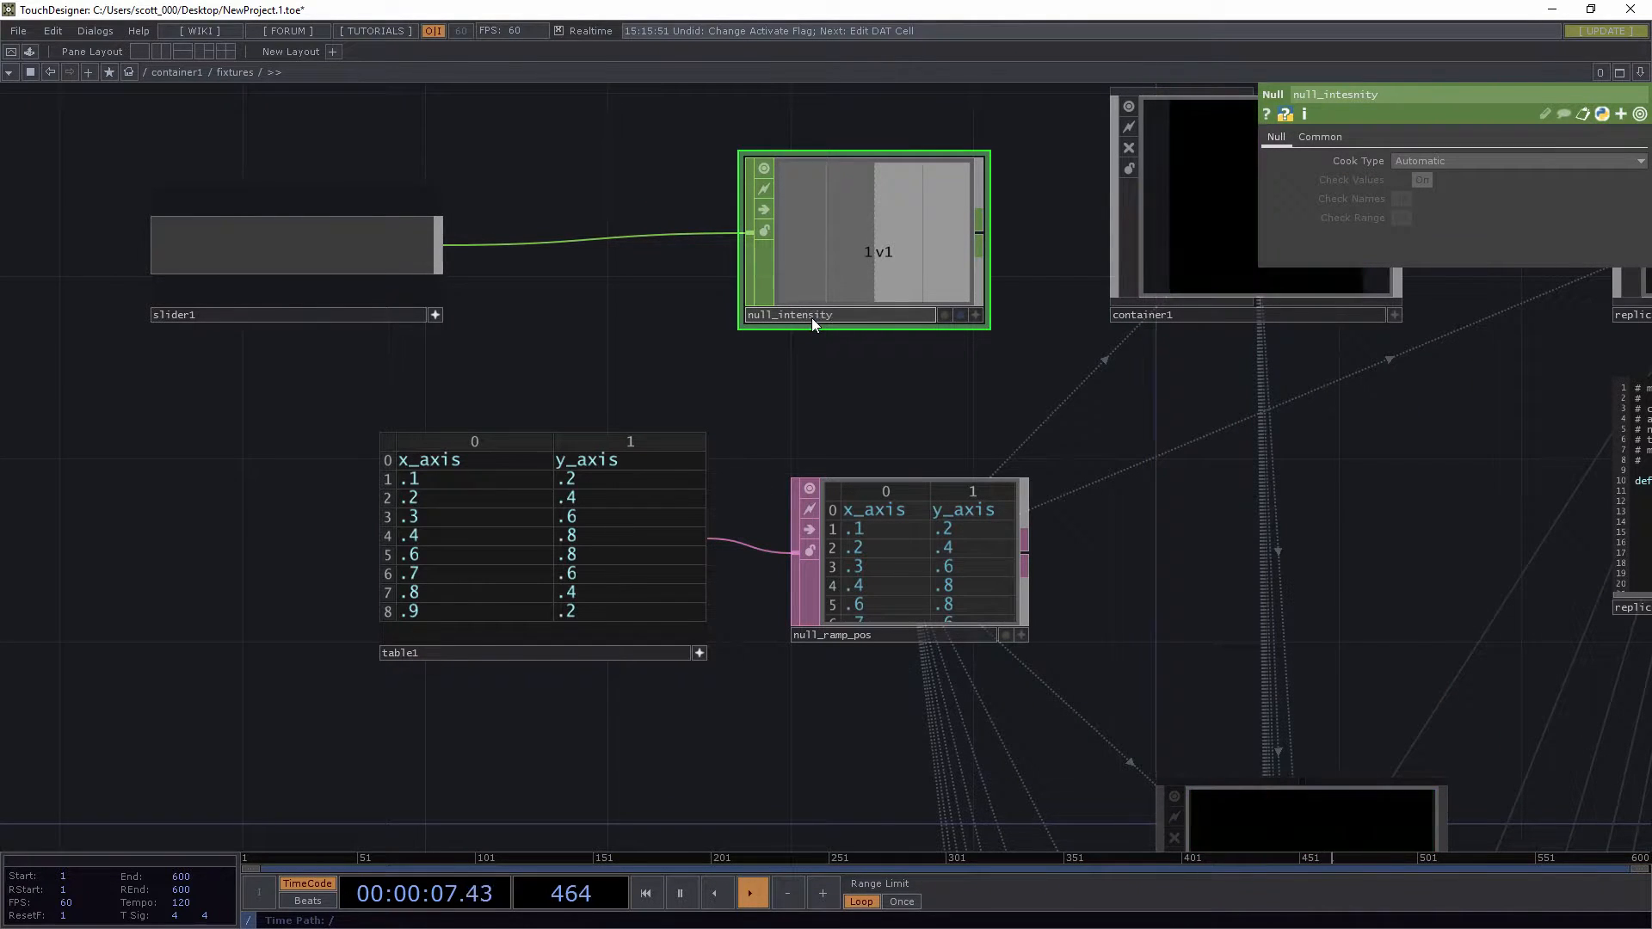
{"action": "key", "text": "Return"}
Re-enter container1 and split the workspace into two side-by-side panes, with one showing fixtures and the other the inside of container1
{"action": "left_click_drag", "start_coordinate": [905, 359], "coordinate": [595, 436]}
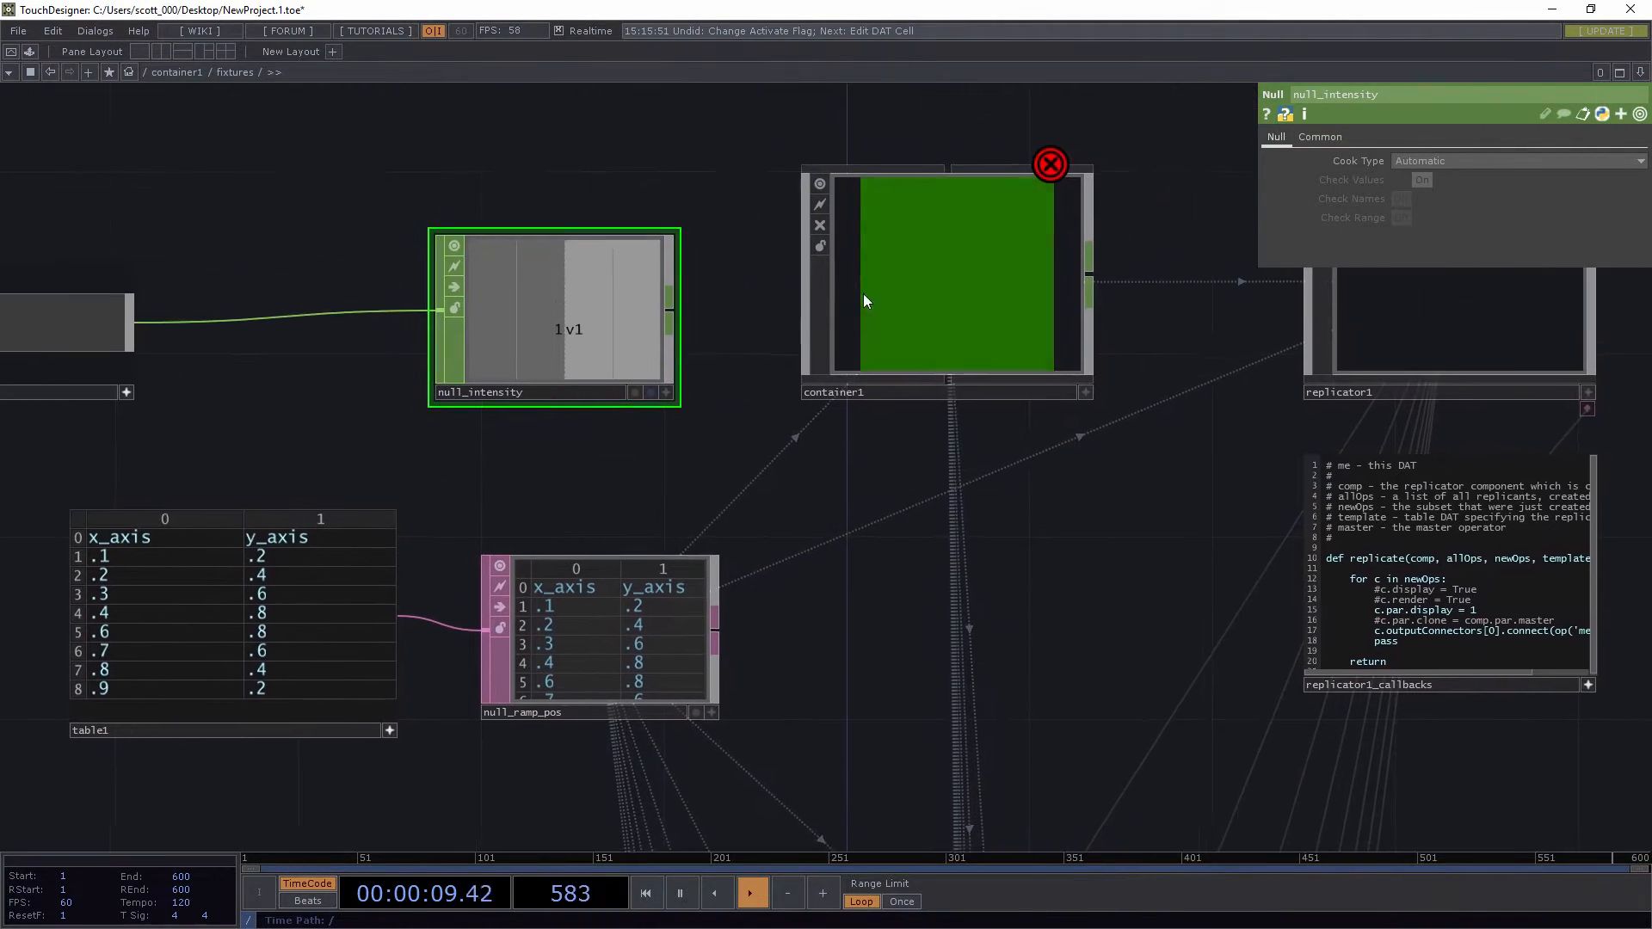
{"action": "double_click", "coordinate": [922, 256]}
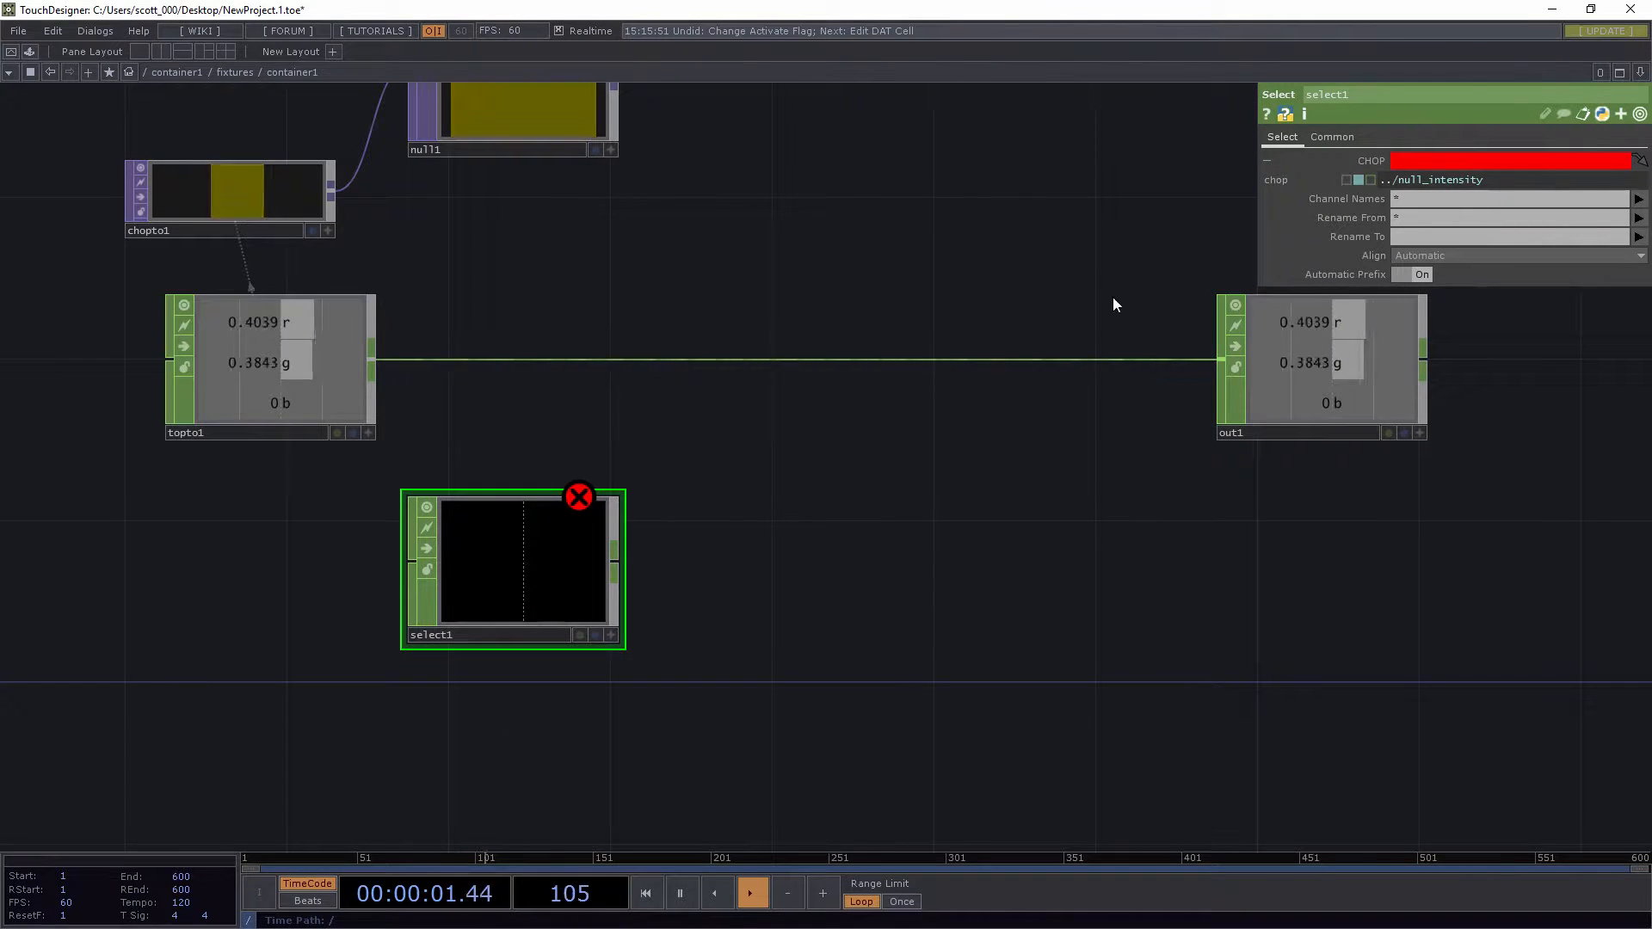
{"action": "left_click_drag", "start_coordinate": [1431, 179], "coordinate": [1486, 188]}
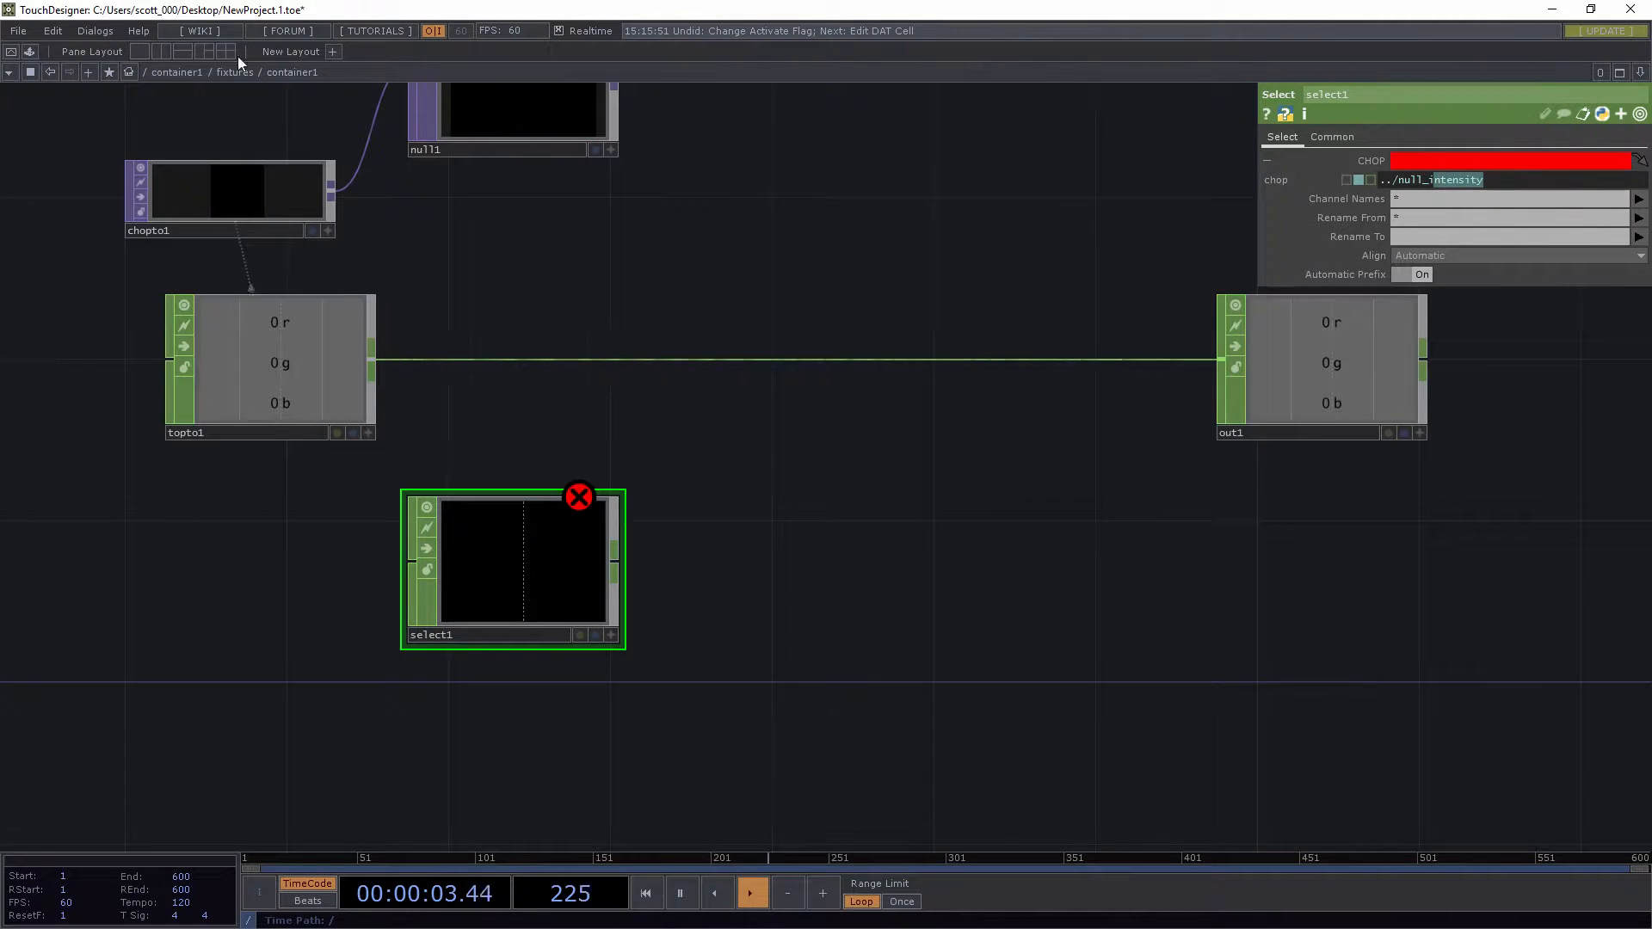
{"action": "left_click", "coordinate": [161, 52]}
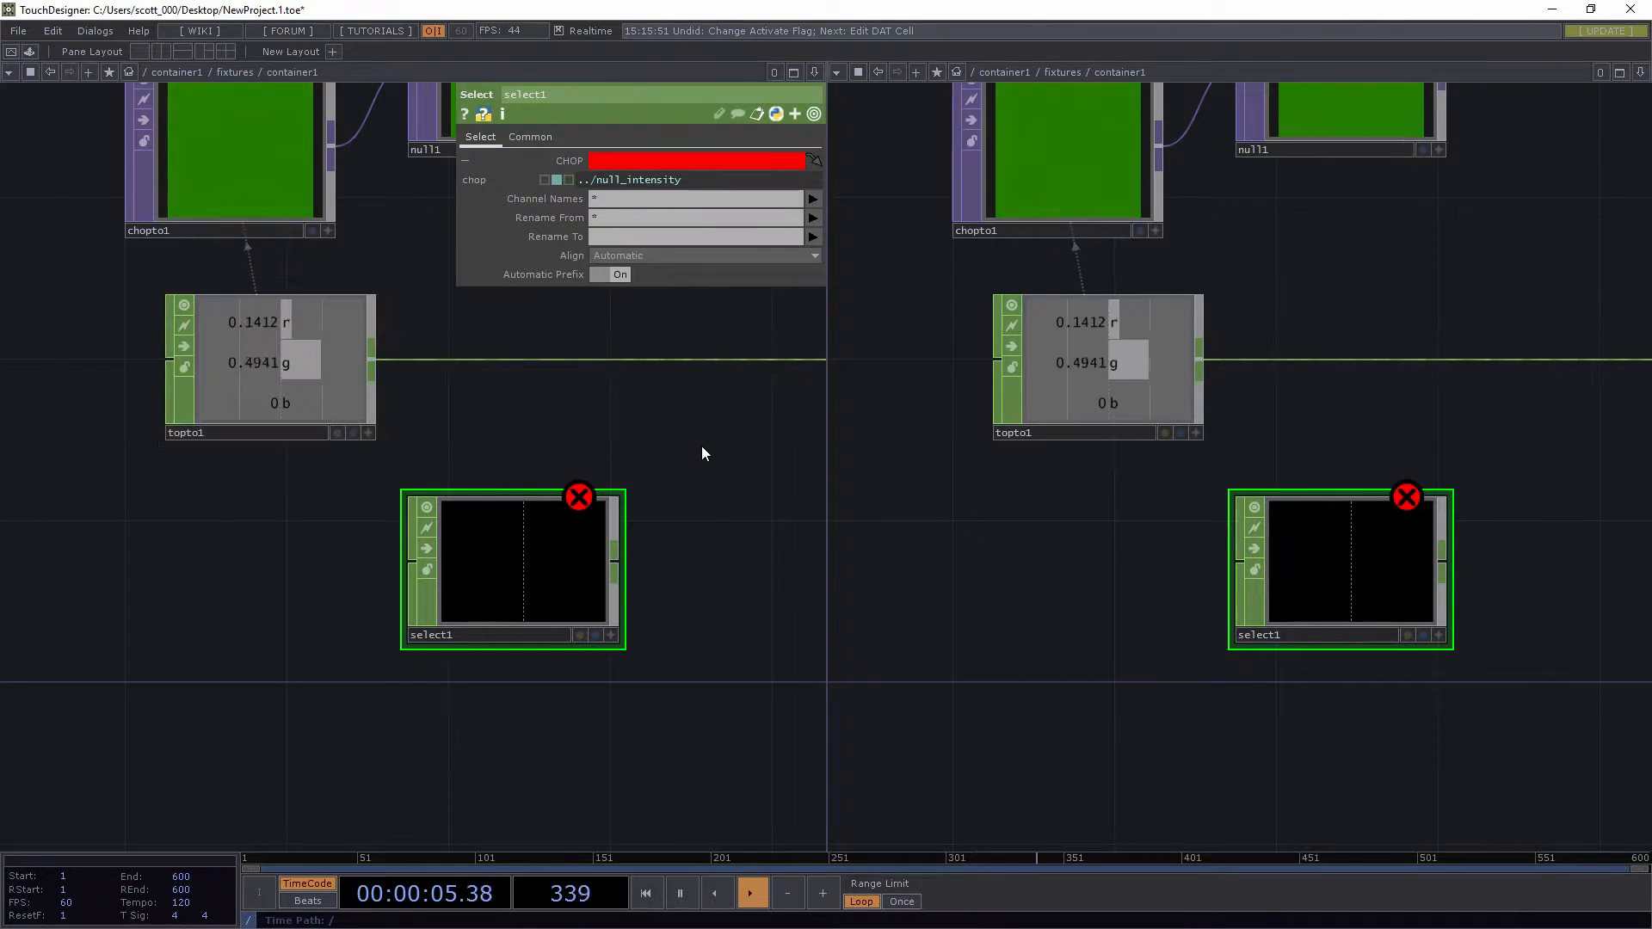
{"action": "left_click_drag", "start_coordinate": [696, 447], "coordinate": [618, 446]}
{"action": "key", "text": "u"}
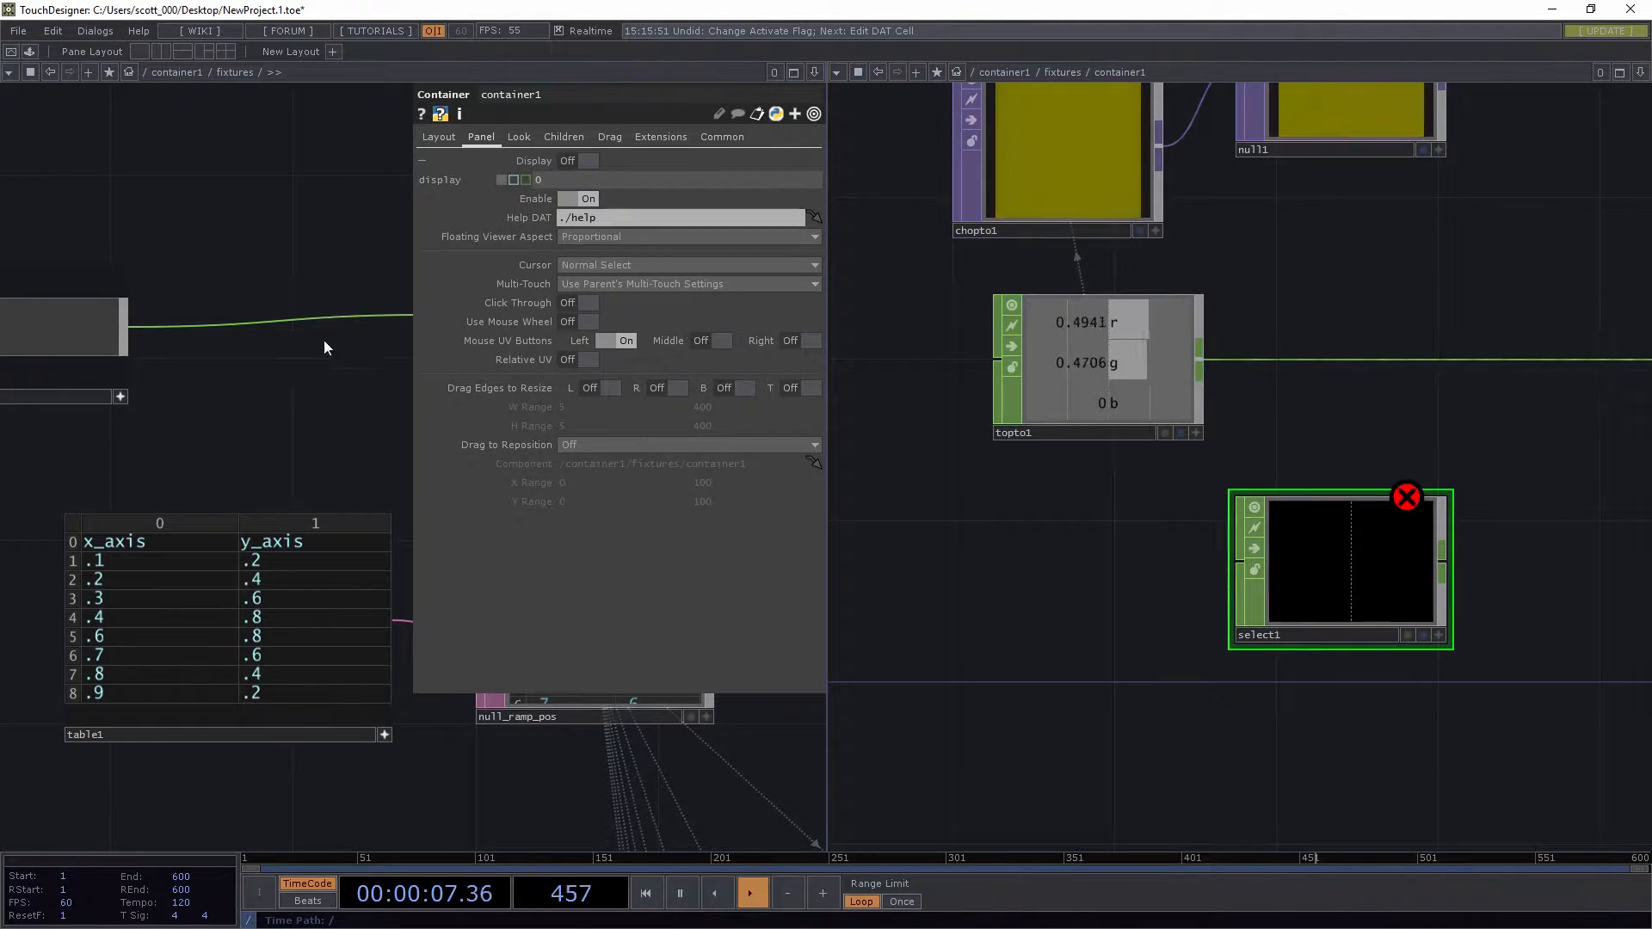
{"action": "scroll", "coordinate": [265, 417], "scroll_direction": "down", "scroll_amount": 8}
Assign null_intensity from the fixtures pane to select1 as a relative CHOP reference, and display select1's parameters
{"action": "left_click_drag", "start_coordinate": [325, 341], "coordinate": [1345, 563]}
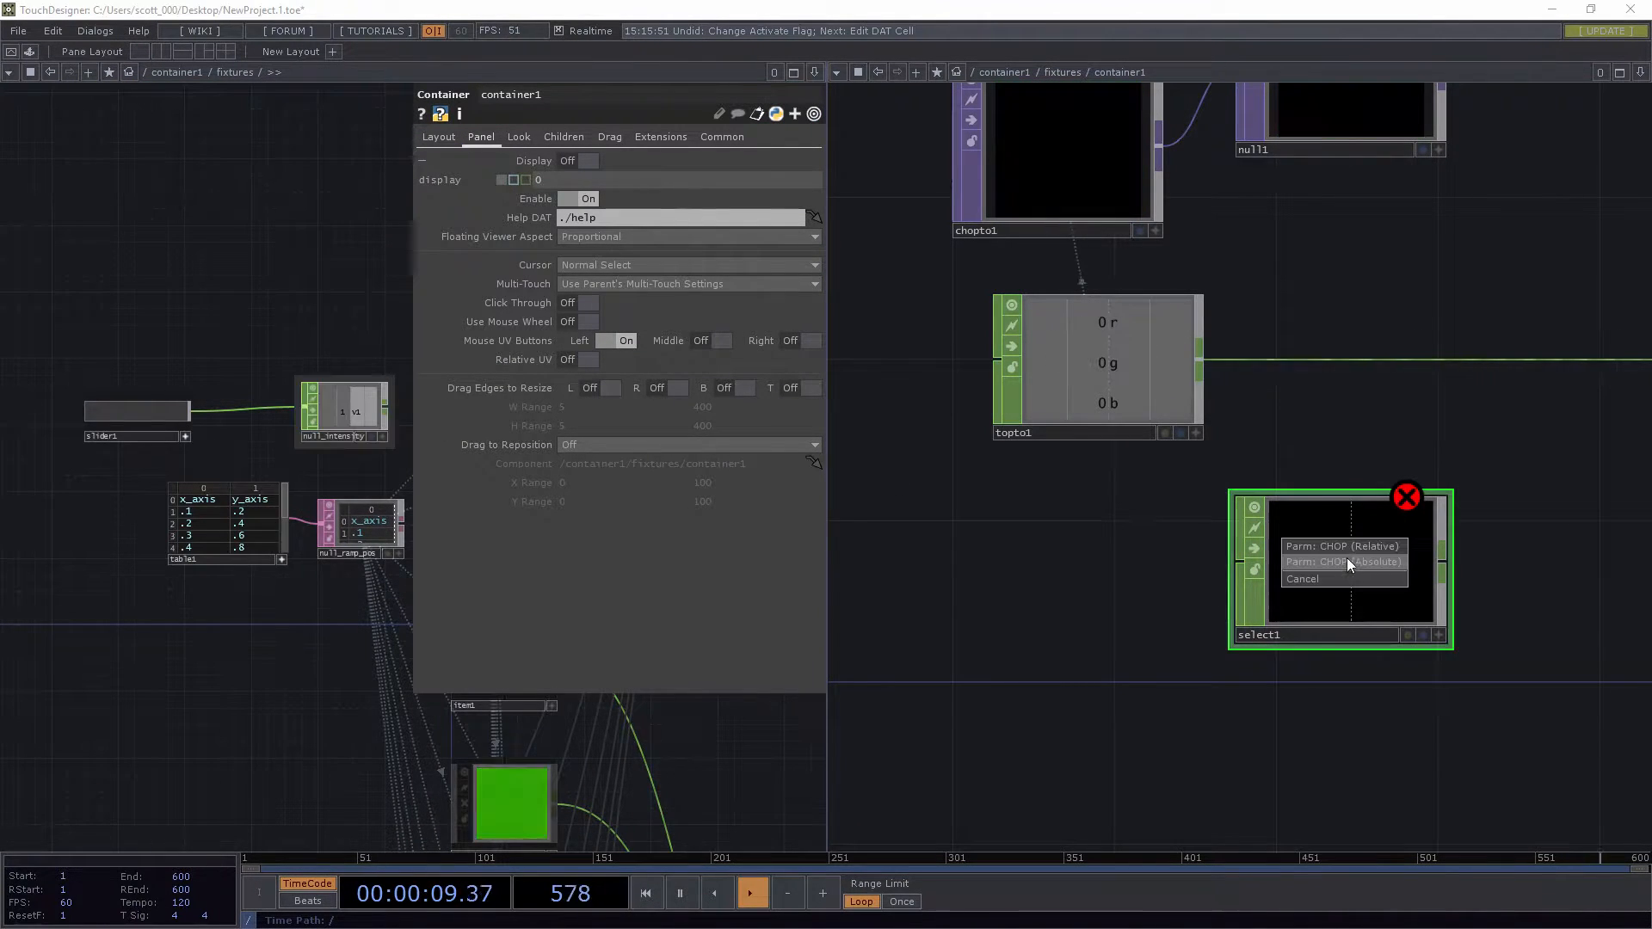
{"action": "left_click", "coordinate": [1339, 542]}
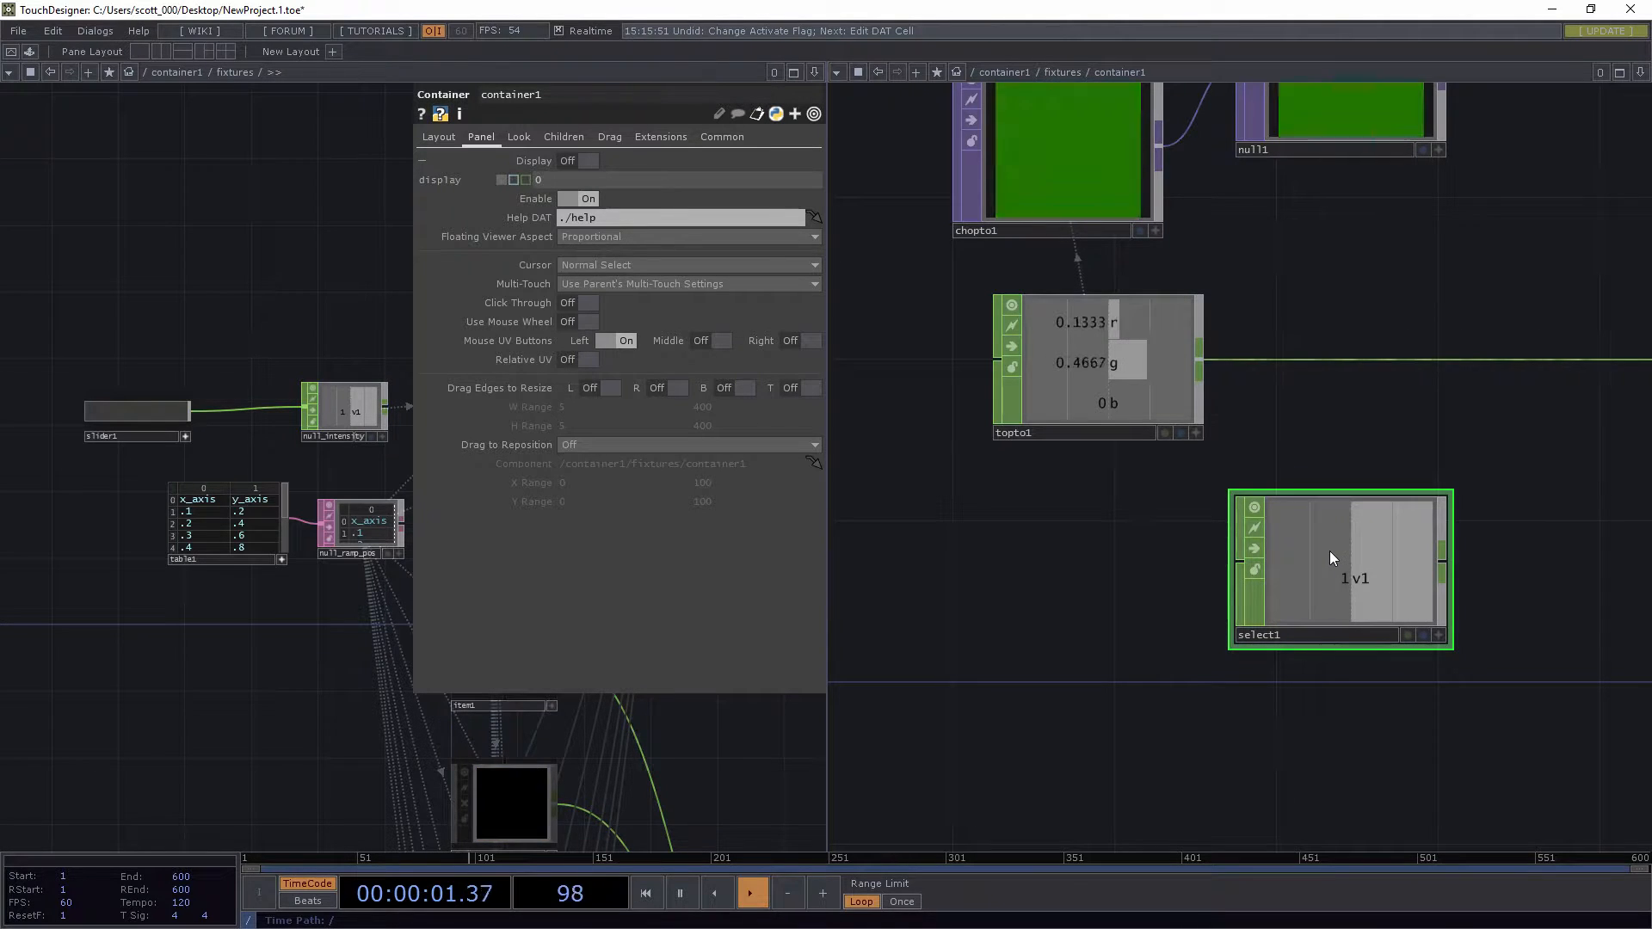
{"action": "key", "text": "p"}
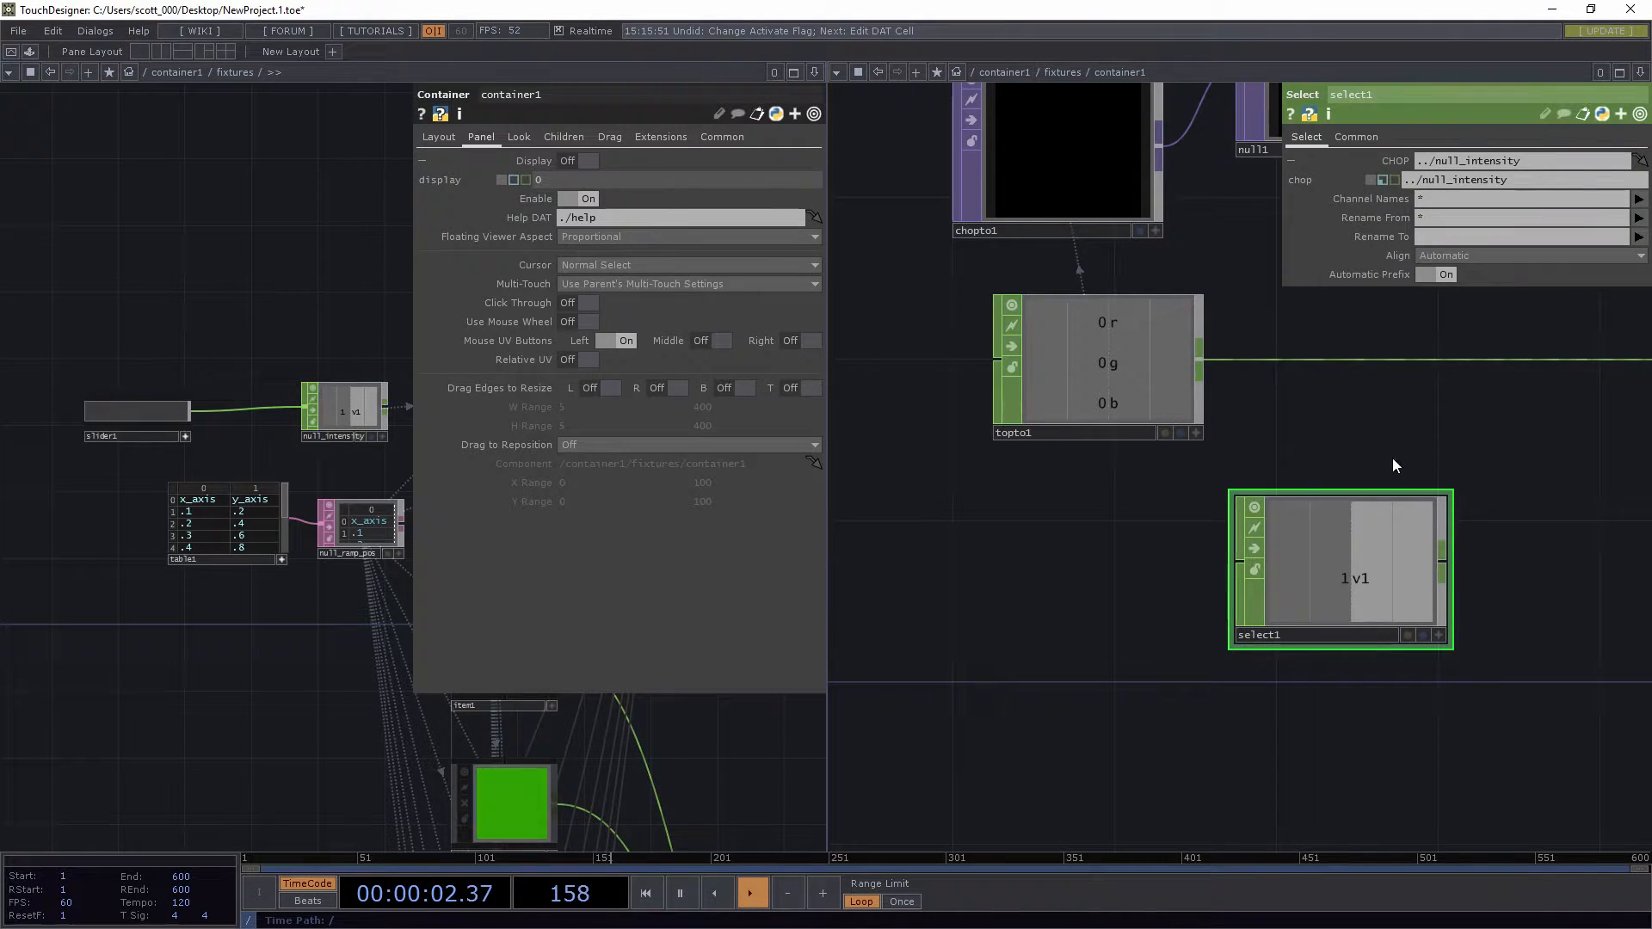
{"action": "left_click", "coordinate": [1382, 180]}
{"action": "left_click", "coordinate": [1372, 180]}
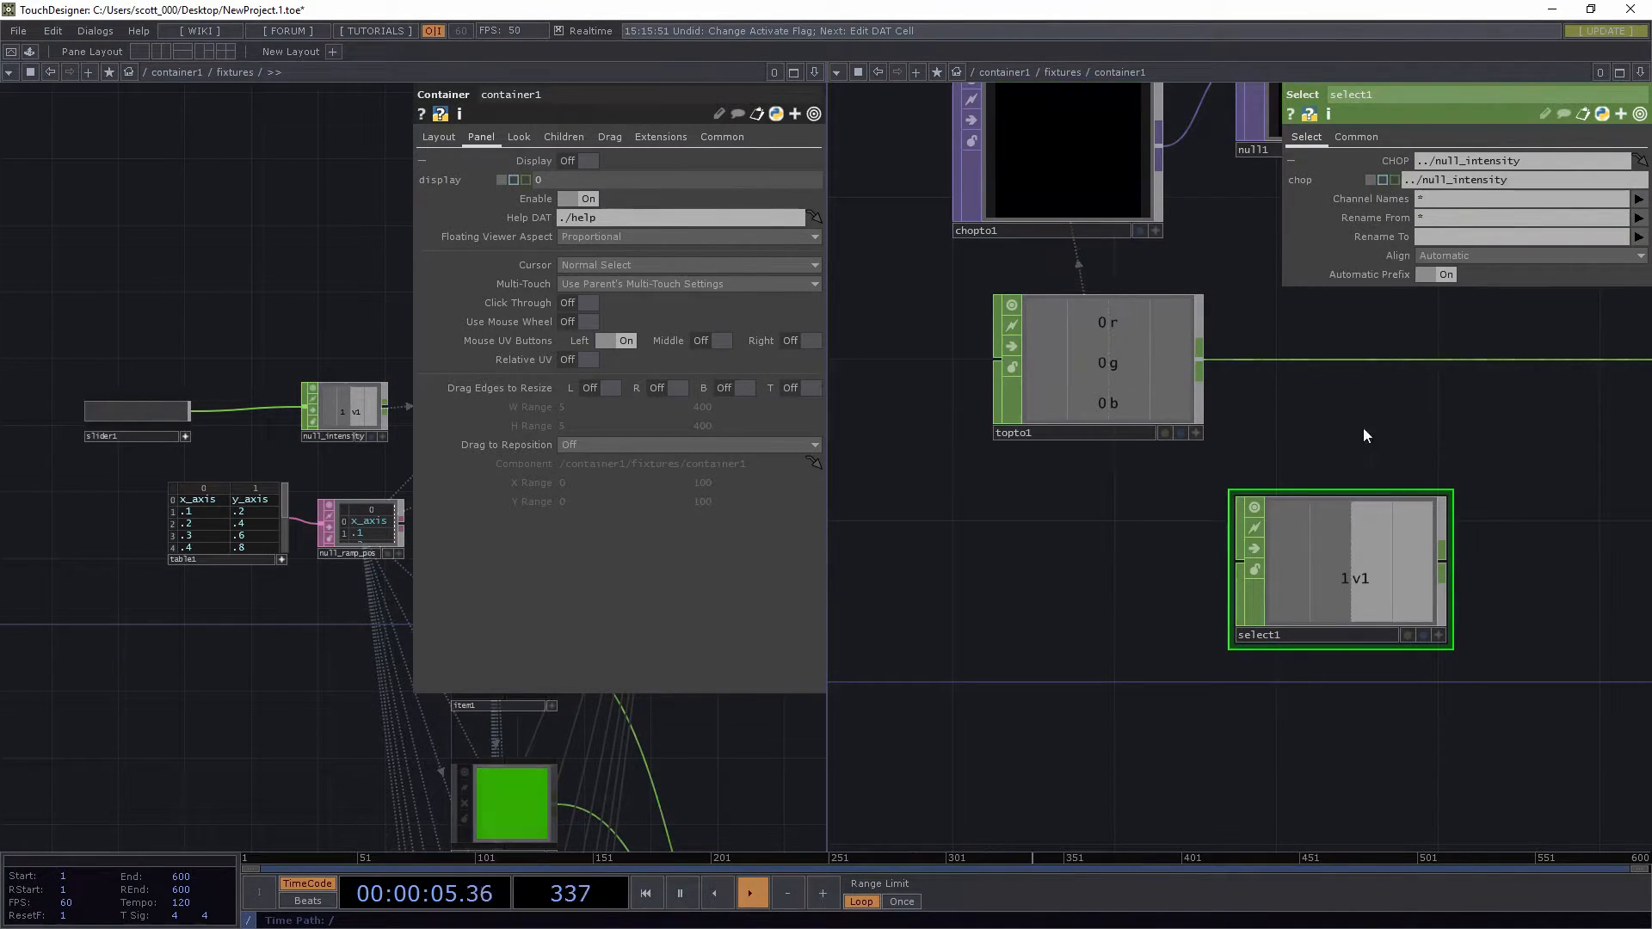
Shift select1 below the wire between topto1 and out1, and insert a Math CHOP into that connection
{"action": "left_click_drag", "start_coordinate": [1363, 428], "coordinate": [925, 410]}
{"action": "scroll", "coordinate": [938, 415], "scroll_direction": "down", "scroll_amount": 3}
{"action": "left_click_drag", "start_coordinate": [1024, 494], "coordinate": [1215, 494]}
{"action": "left_click_drag", "start_coordinate": [1105, 520], "coordinate": [1133, 549]}
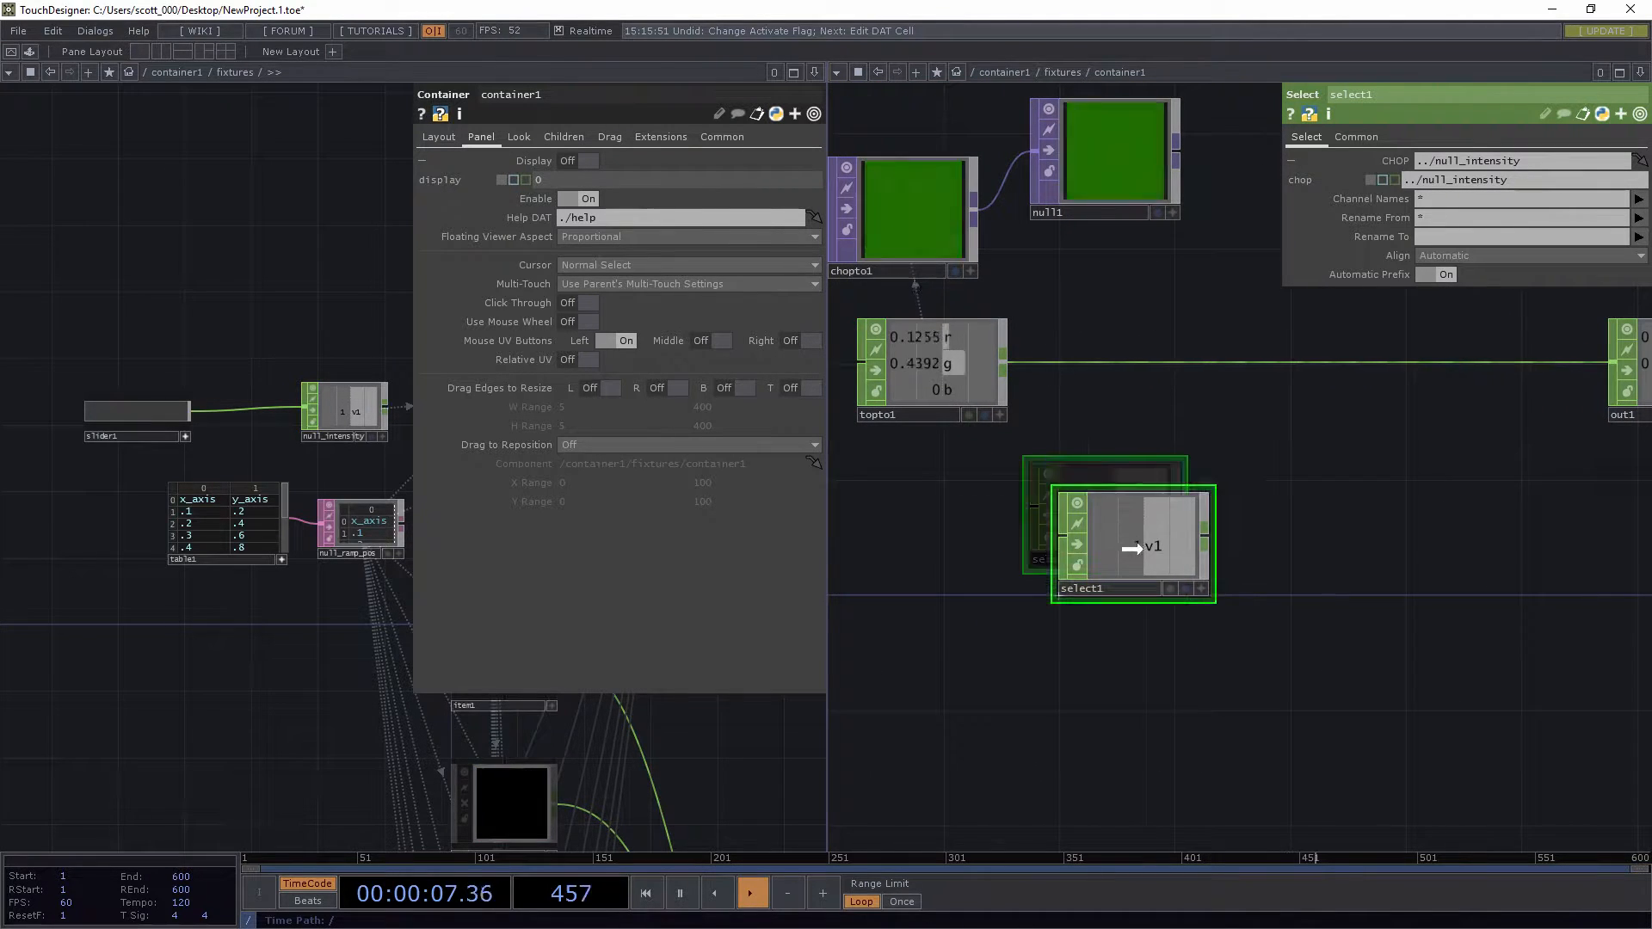
{"action": "right_click", "coordinate": [1340, 359]}
{"action": "left_click", "coordinate": [1372, 340]}
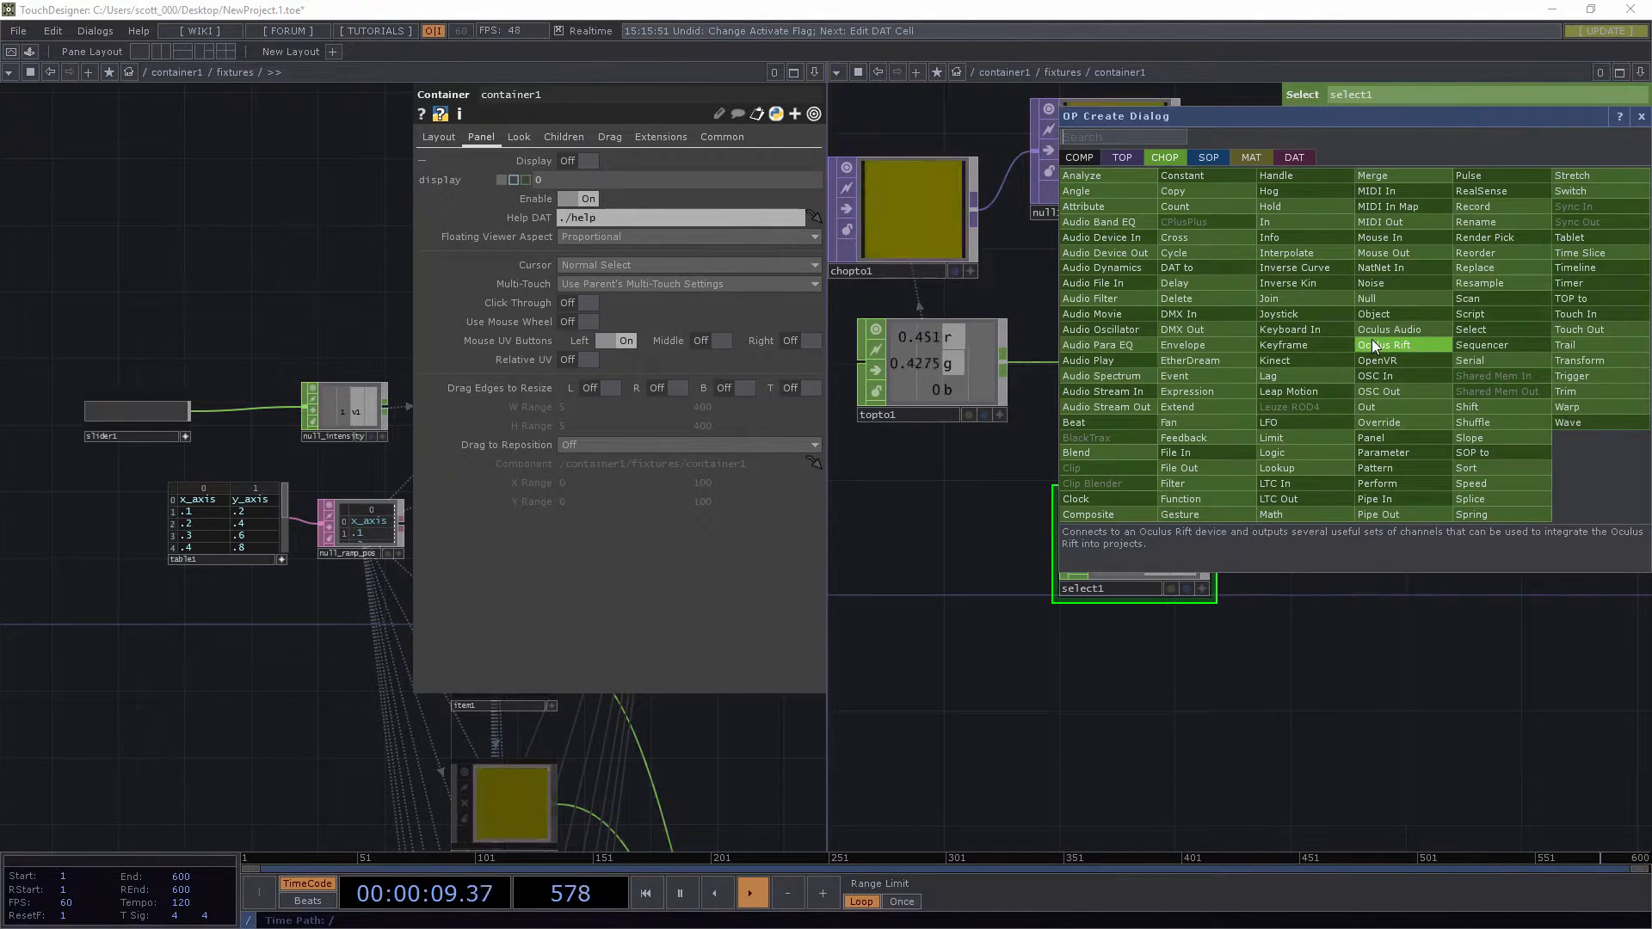
{"action": "left_click", "coordinate": [1293, 516]}
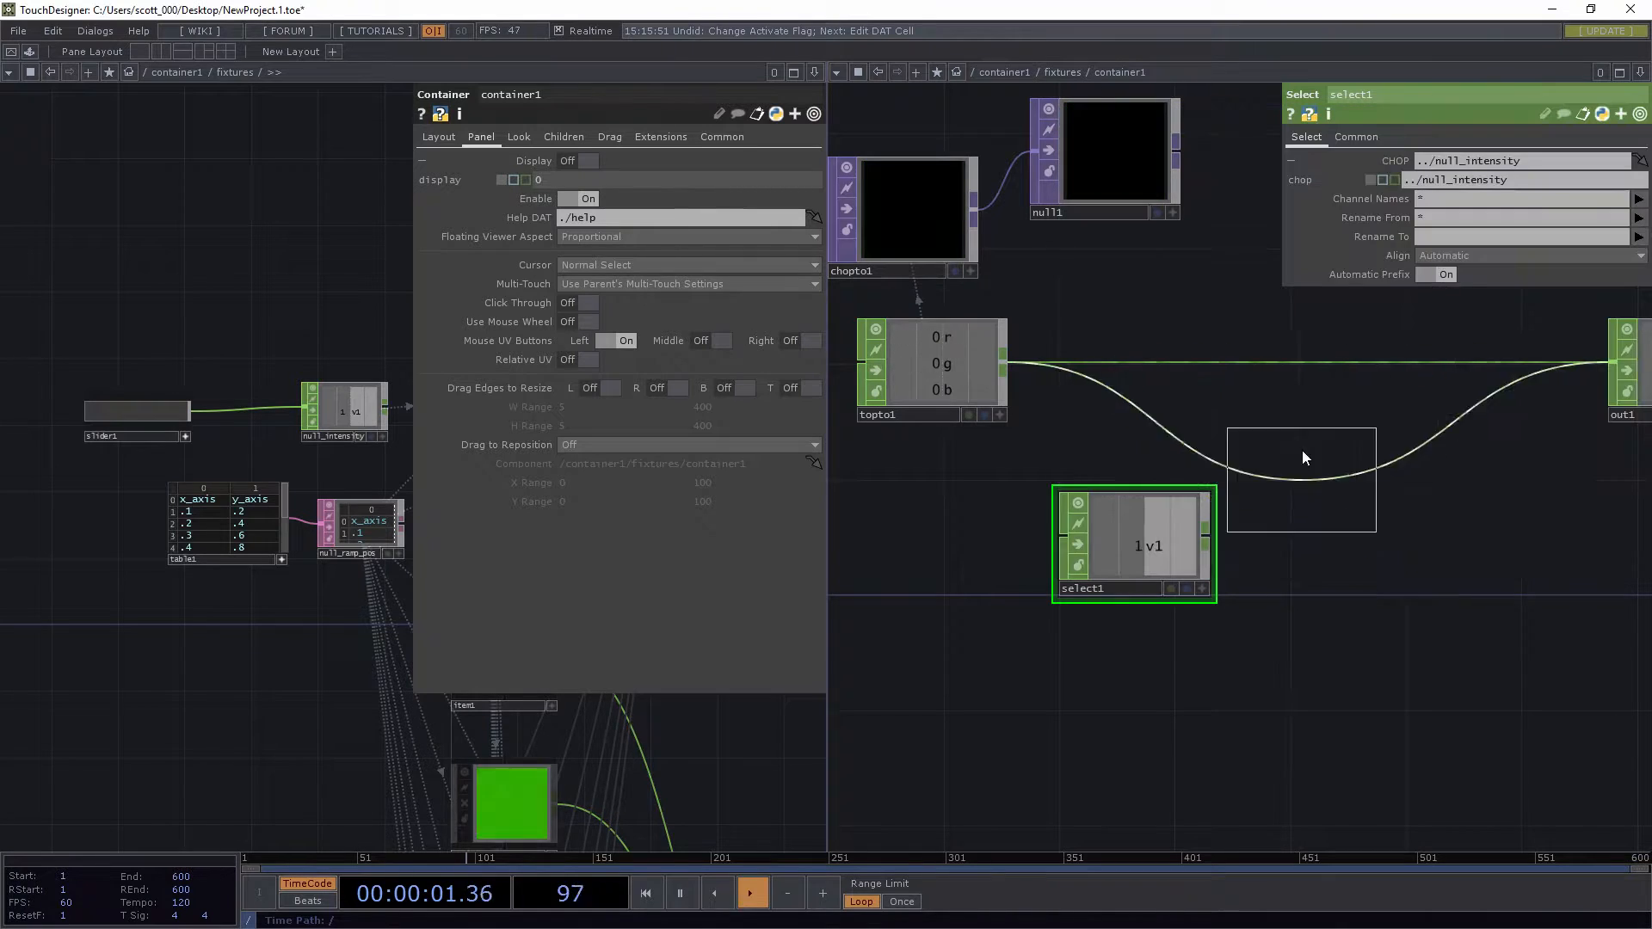
{"action": "left_click", "coordinate": [1303, 458]}
Connect select1 to math1 as its second input and rename the Select CHOP as intensity
{"action": "left_click_drag", "start_coordinate": [1211, 534], "coordinate": [1133, 564]}
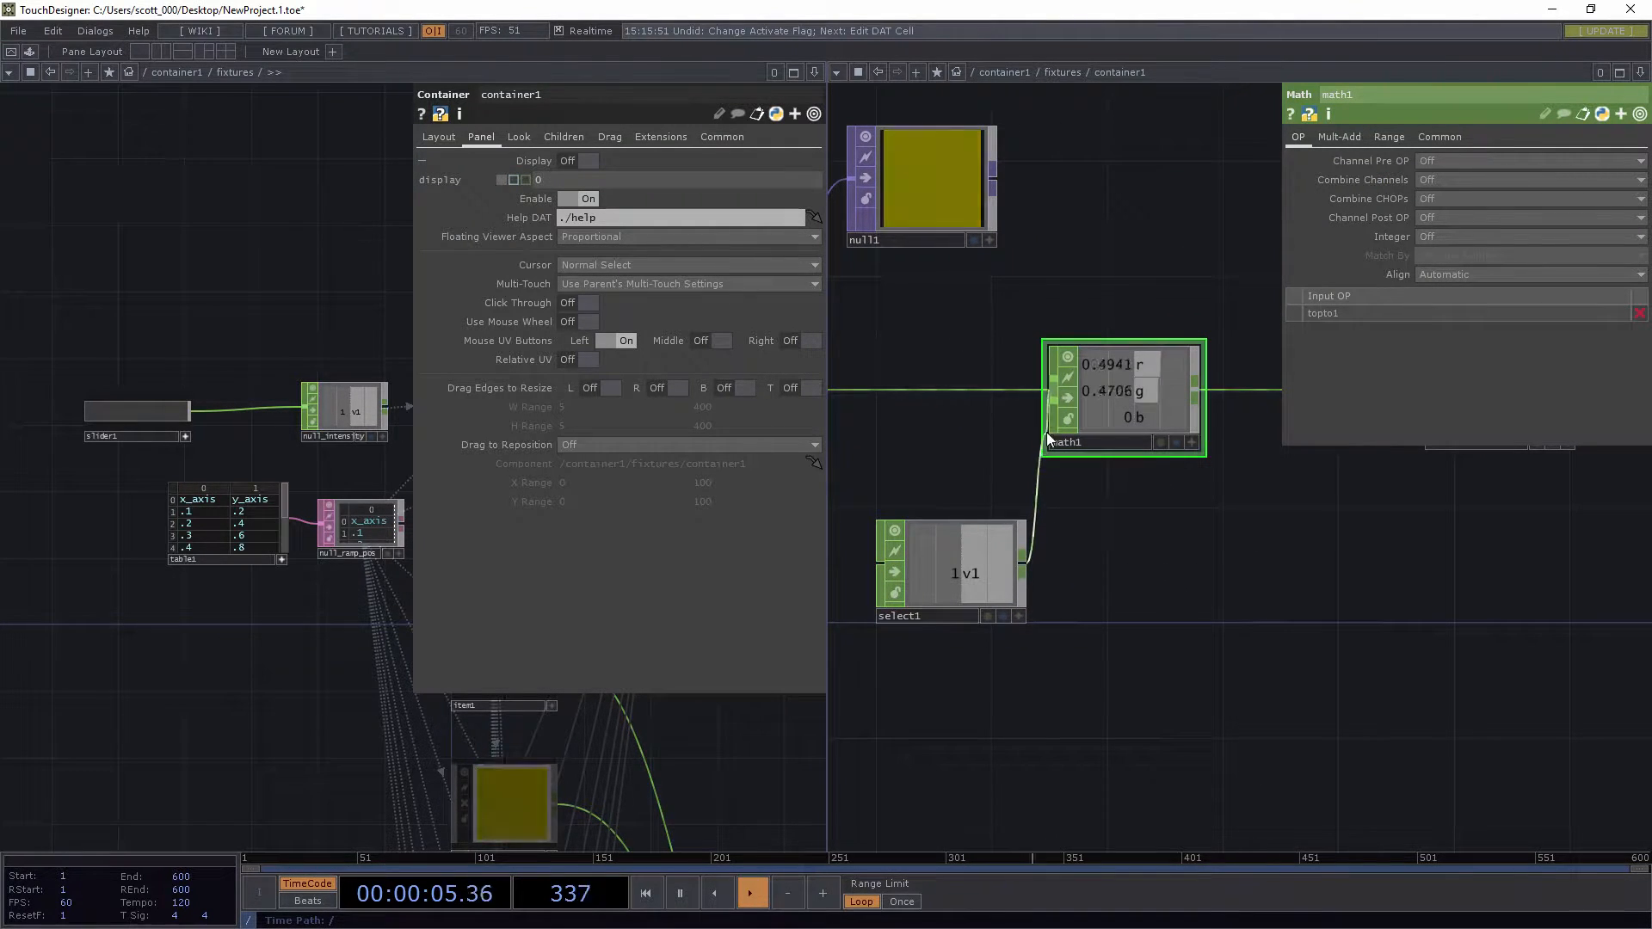
{"action": "left_click_drag", "start_coordinate": [1048, 396], "coordinate": [1050, 395]}
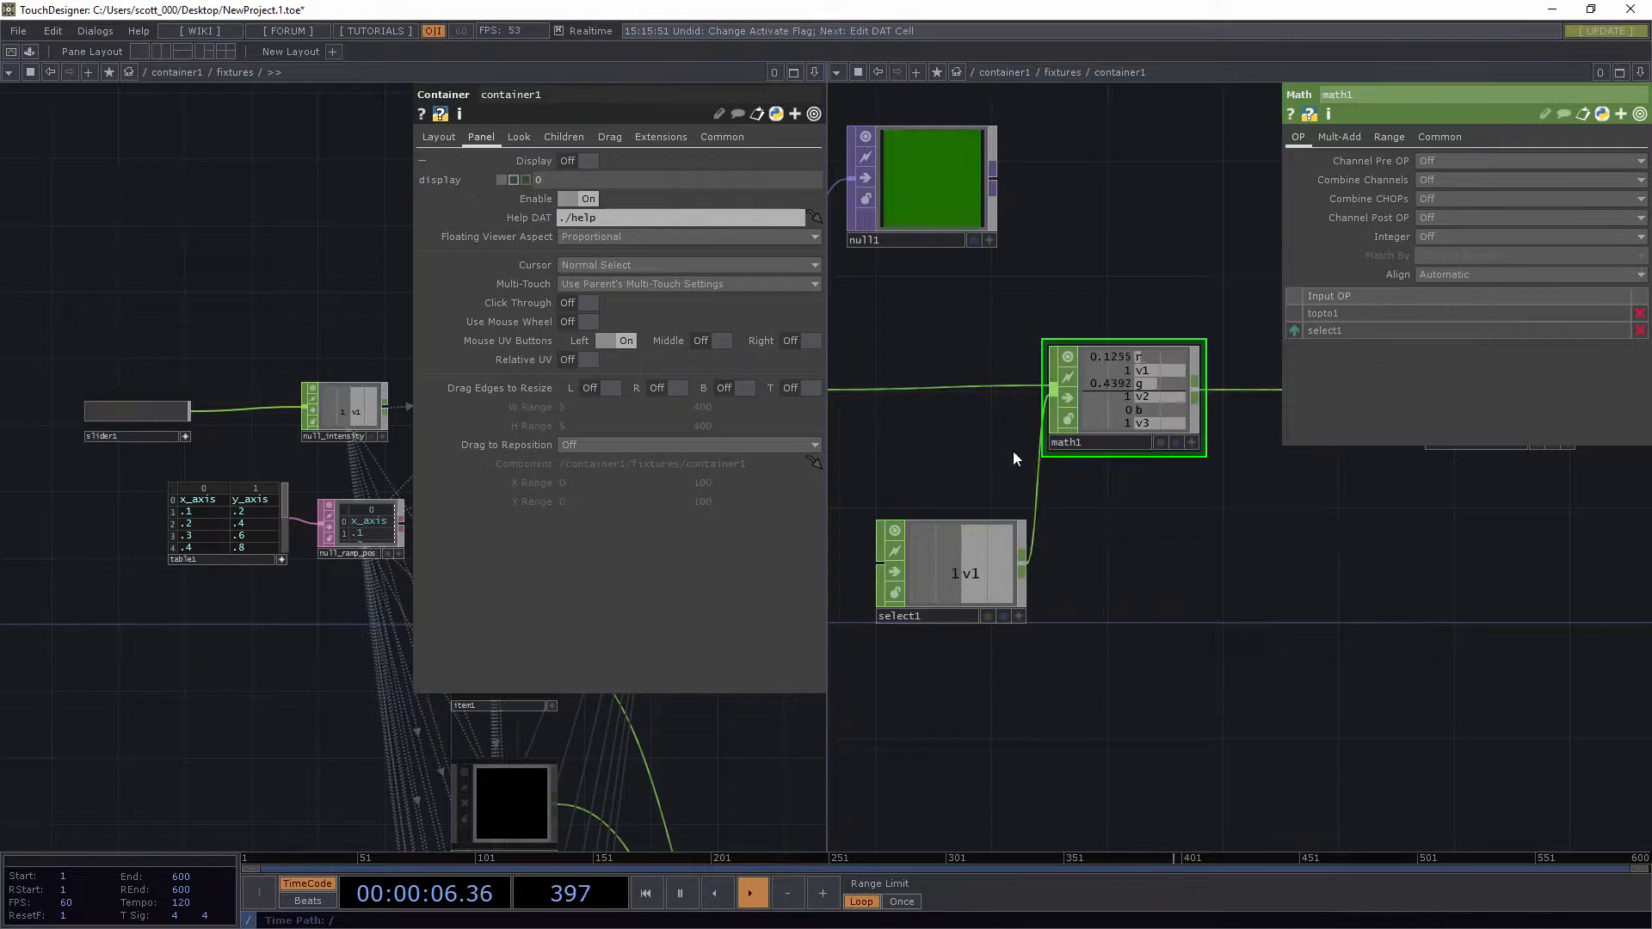
{"action": "left_click", "coordinate": [943, 618]}
{"action": "type", "text": "int"}
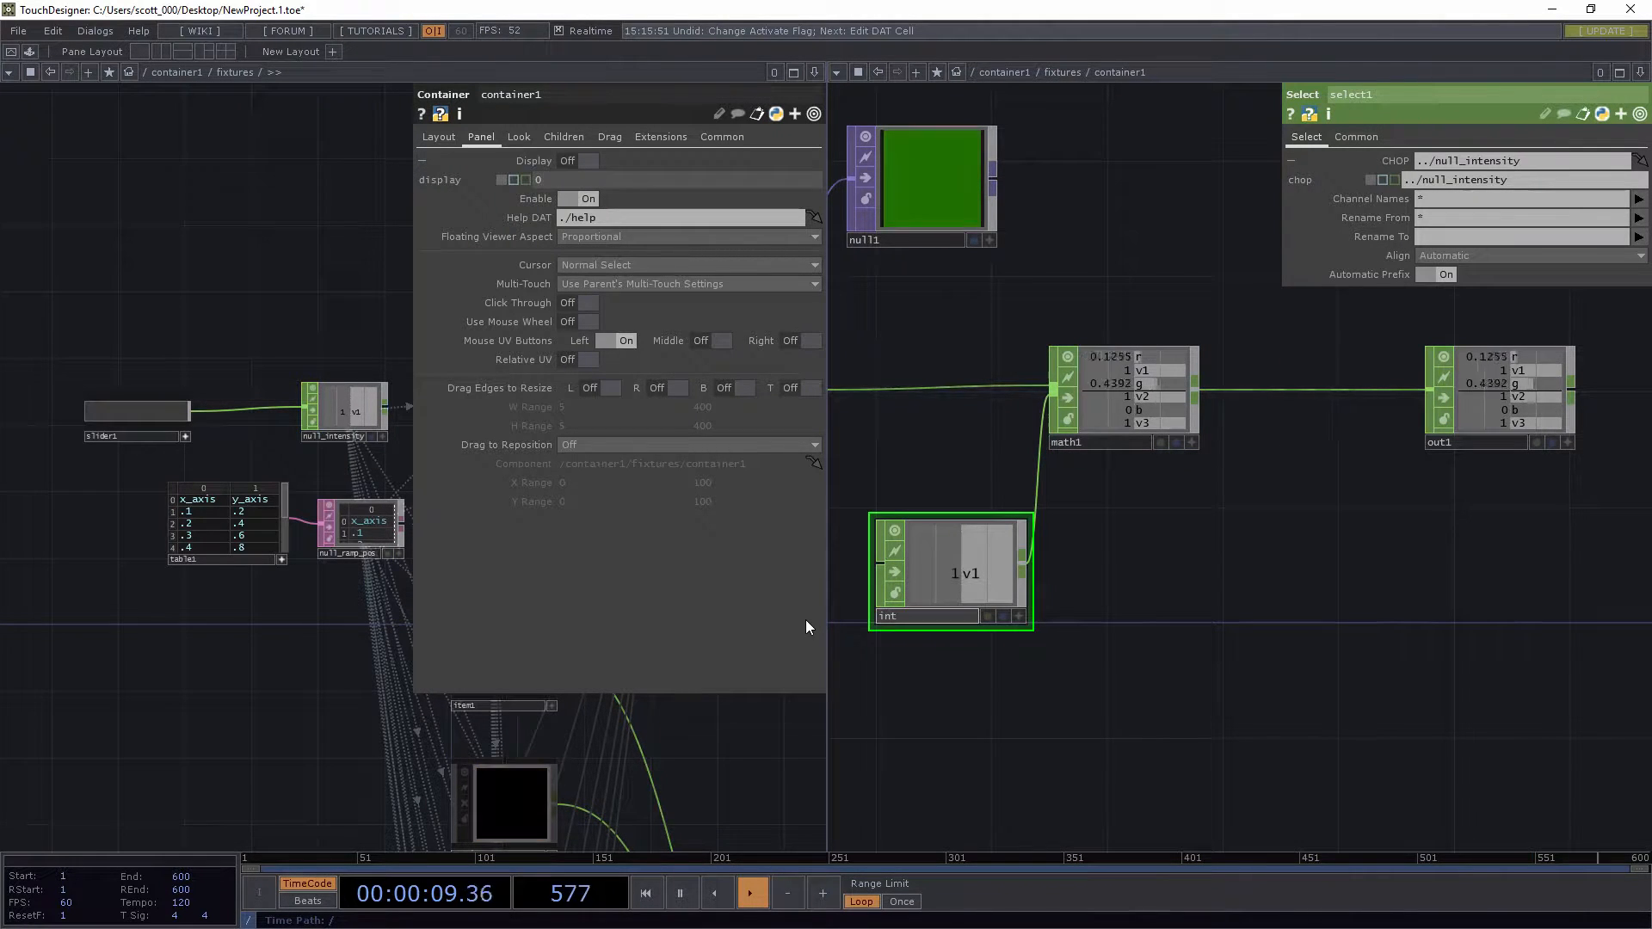
{"action": "type", "text": "ensti"}
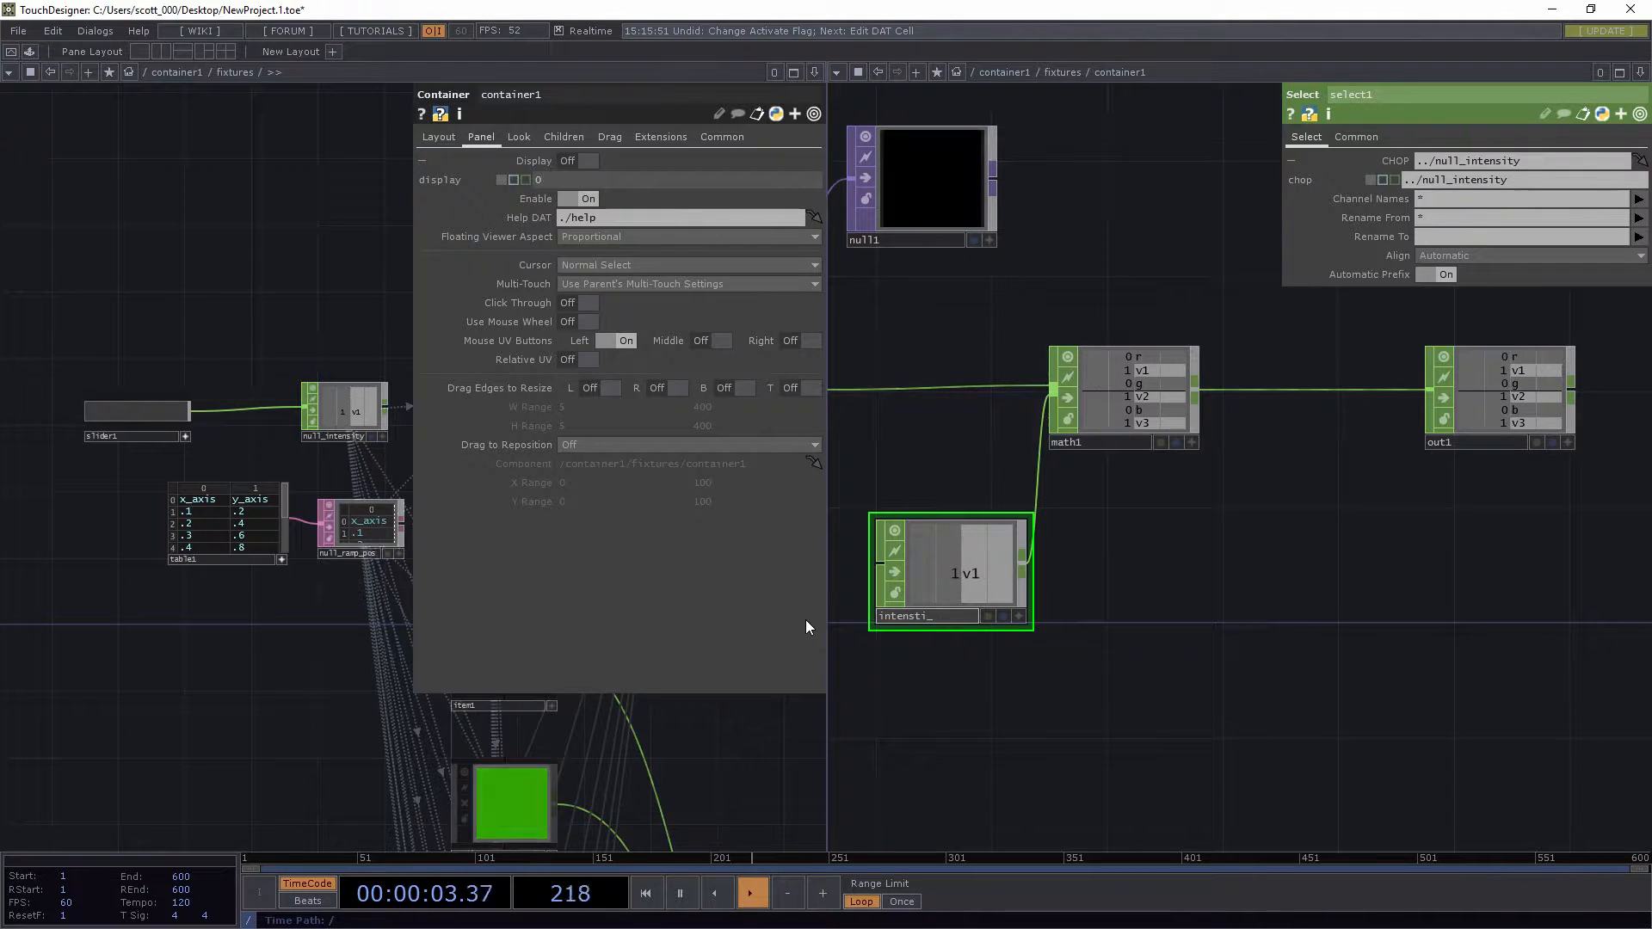
{"action": "key", "text": "BackSpace"}
{"action": "key", "text": "BackSpace"}
{"action": "type", "text": "ity"}
{"action": "key", "text": "Return"}
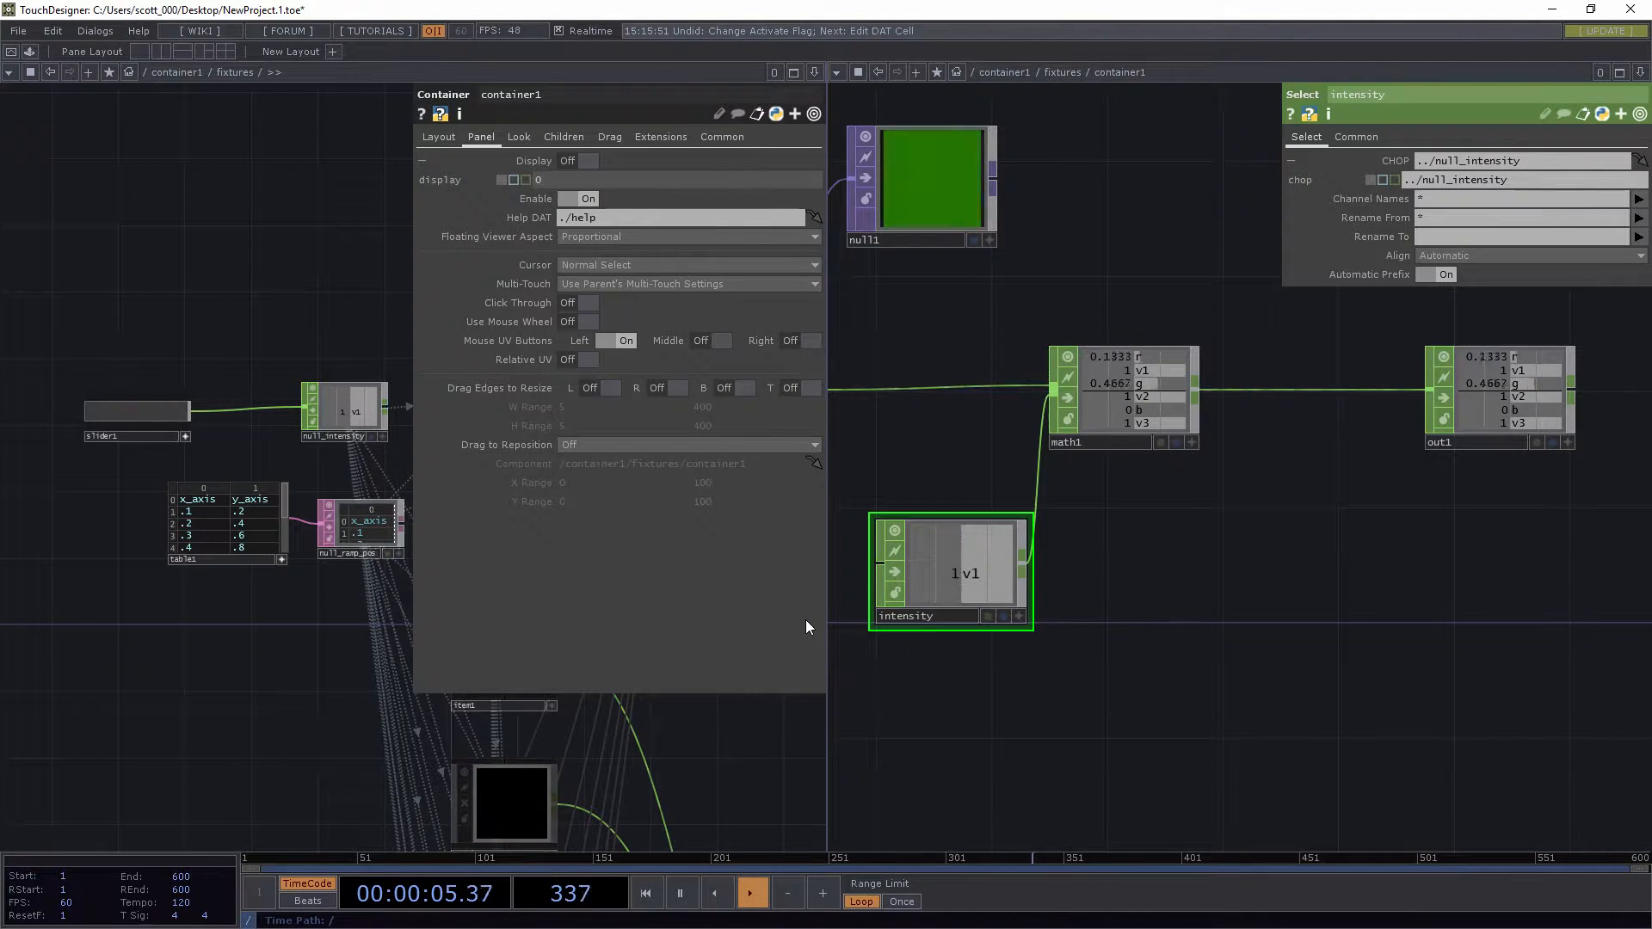
Set math1's Combine CHOPs option to Multiply
{"action": "left_click", "coordinate": [1117, 400]}
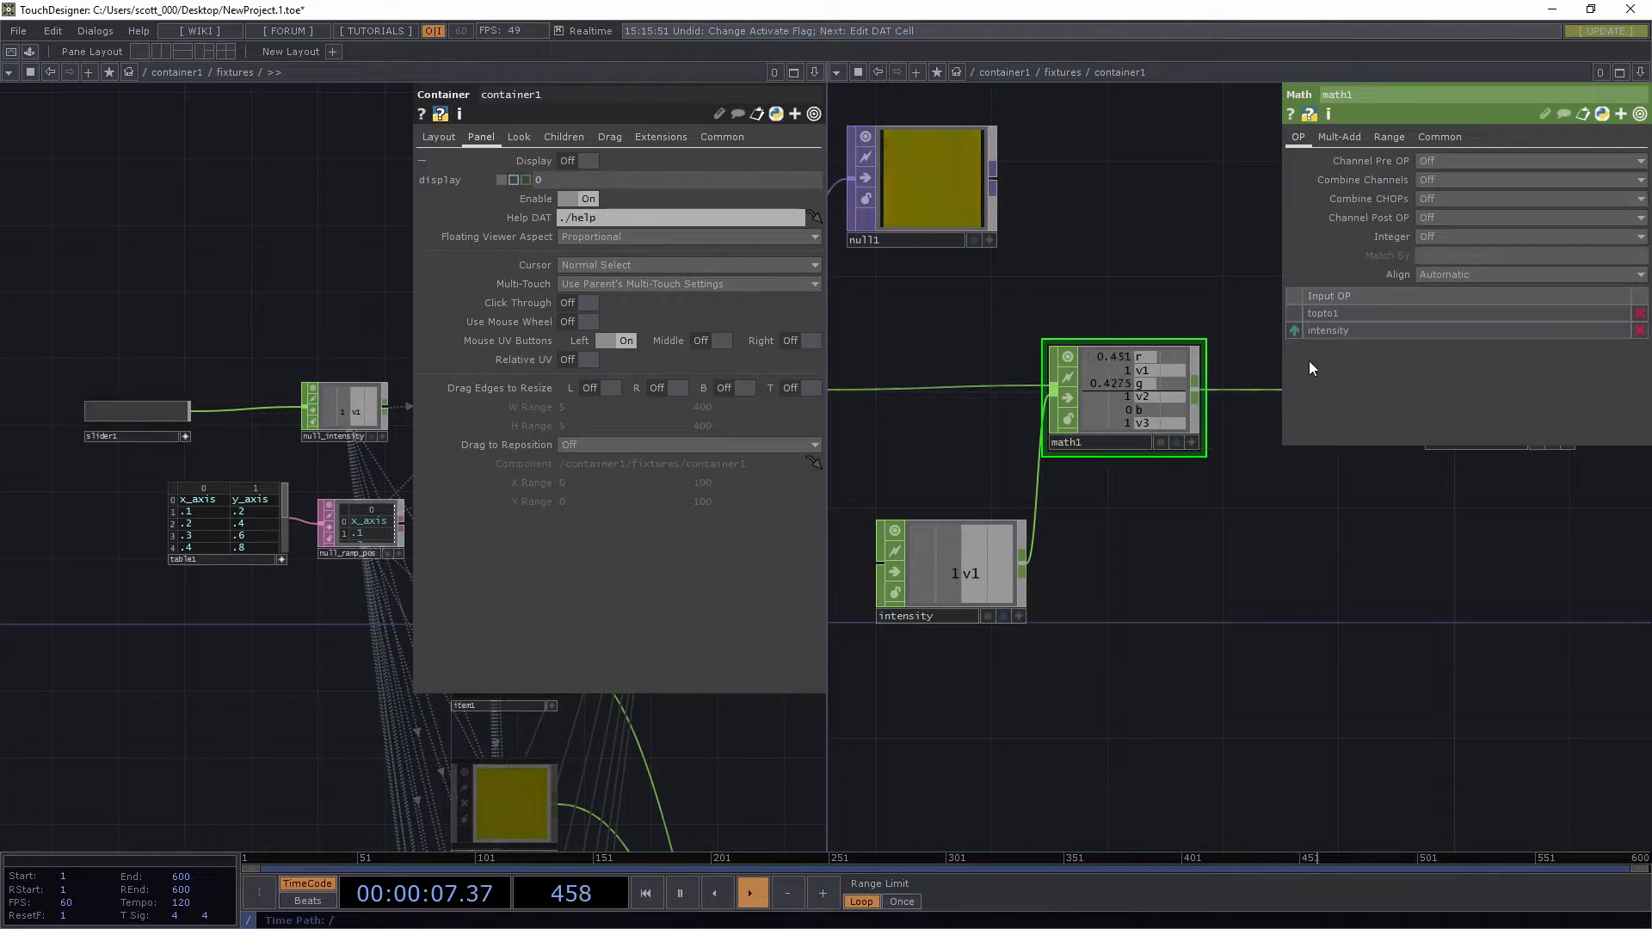
{"action": "left_click", "coordinate": [1435, 218]}
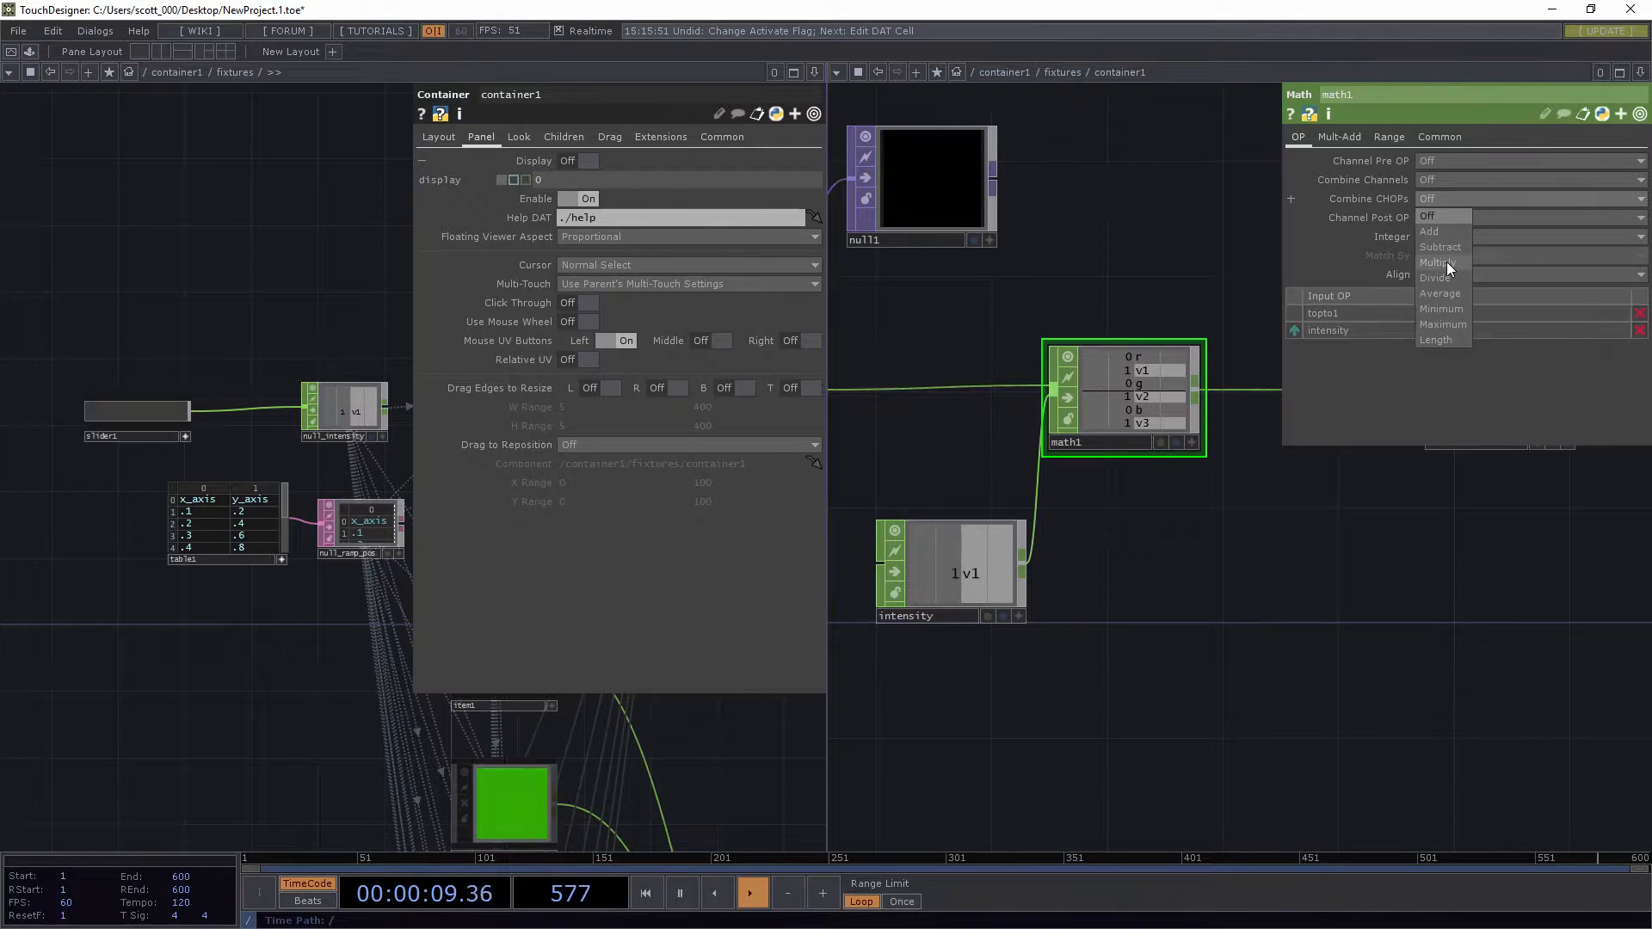
{"action": "left_click", "coordinate": [1447, 262]}
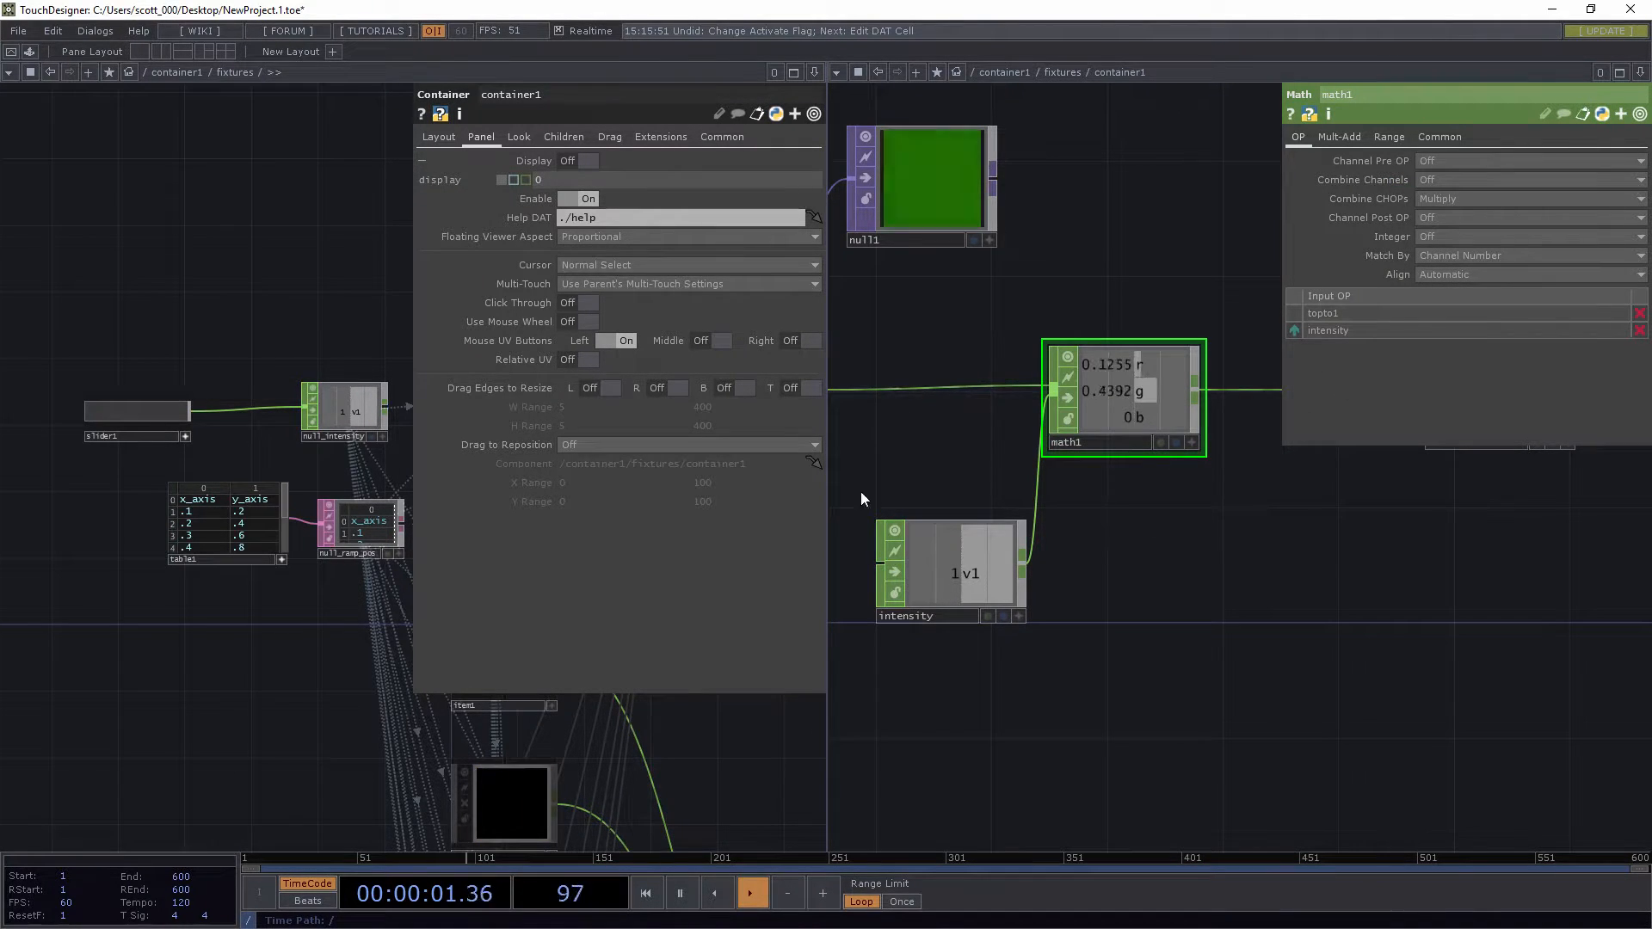
{"action": "left_click_drag", "start_coordinate": [1220, 584], "coordinate": [1153, 616]}
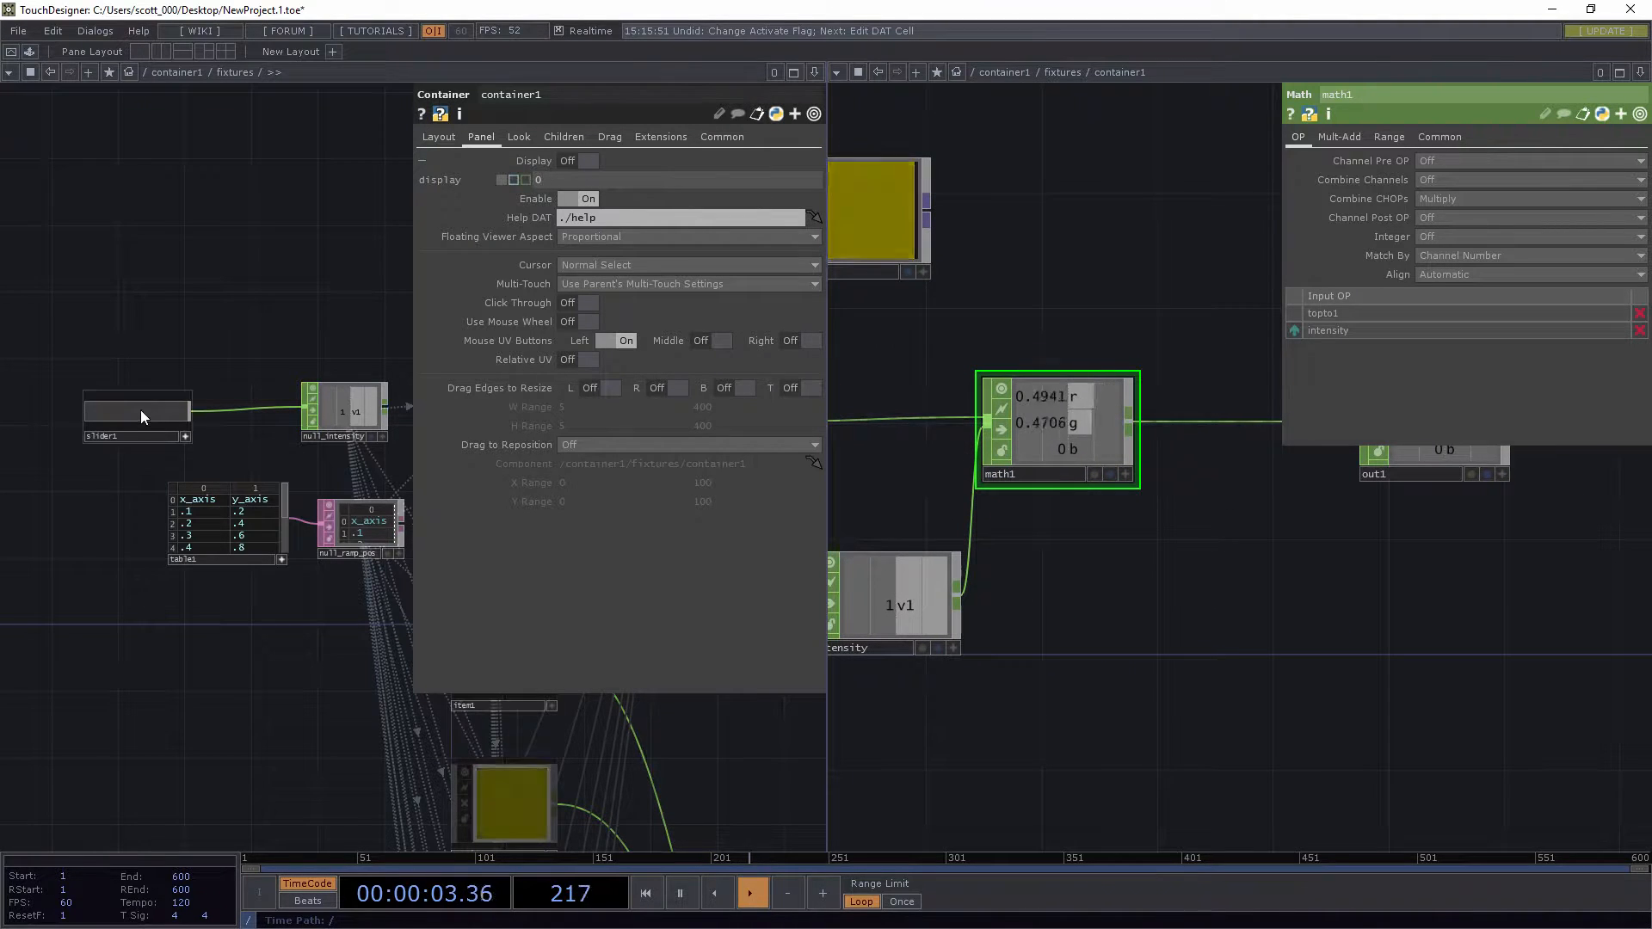
Test slider1's effect on the math1 channels, and hide container1's parameters in the fixtures pane
{"action": "left_click_drag", "start_coordinate": [141, 410], "coordinate": [256, 401]}
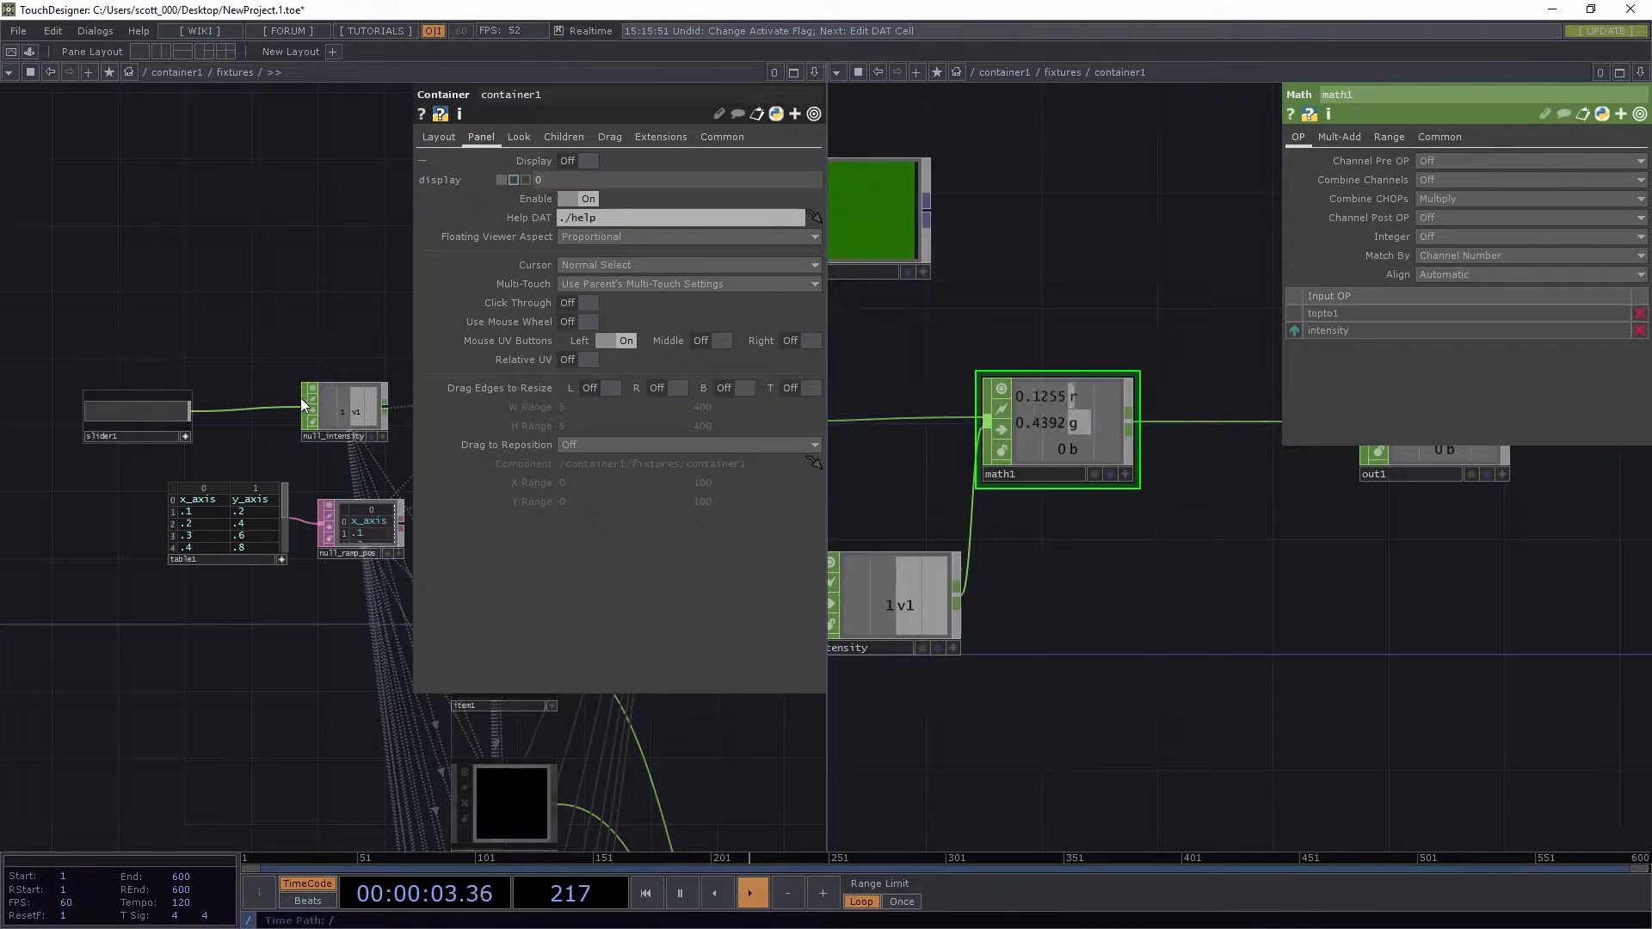
{"action": "mouse_move", "coordinate": [190, 411]}
{"action": "left_mouse_down"}
{"action": "mouse_move", "coordinate": [131, 418]}
{"action": "mouse_move", "coordinate": [214, 413]}
{"action": "left_mouse_up"}
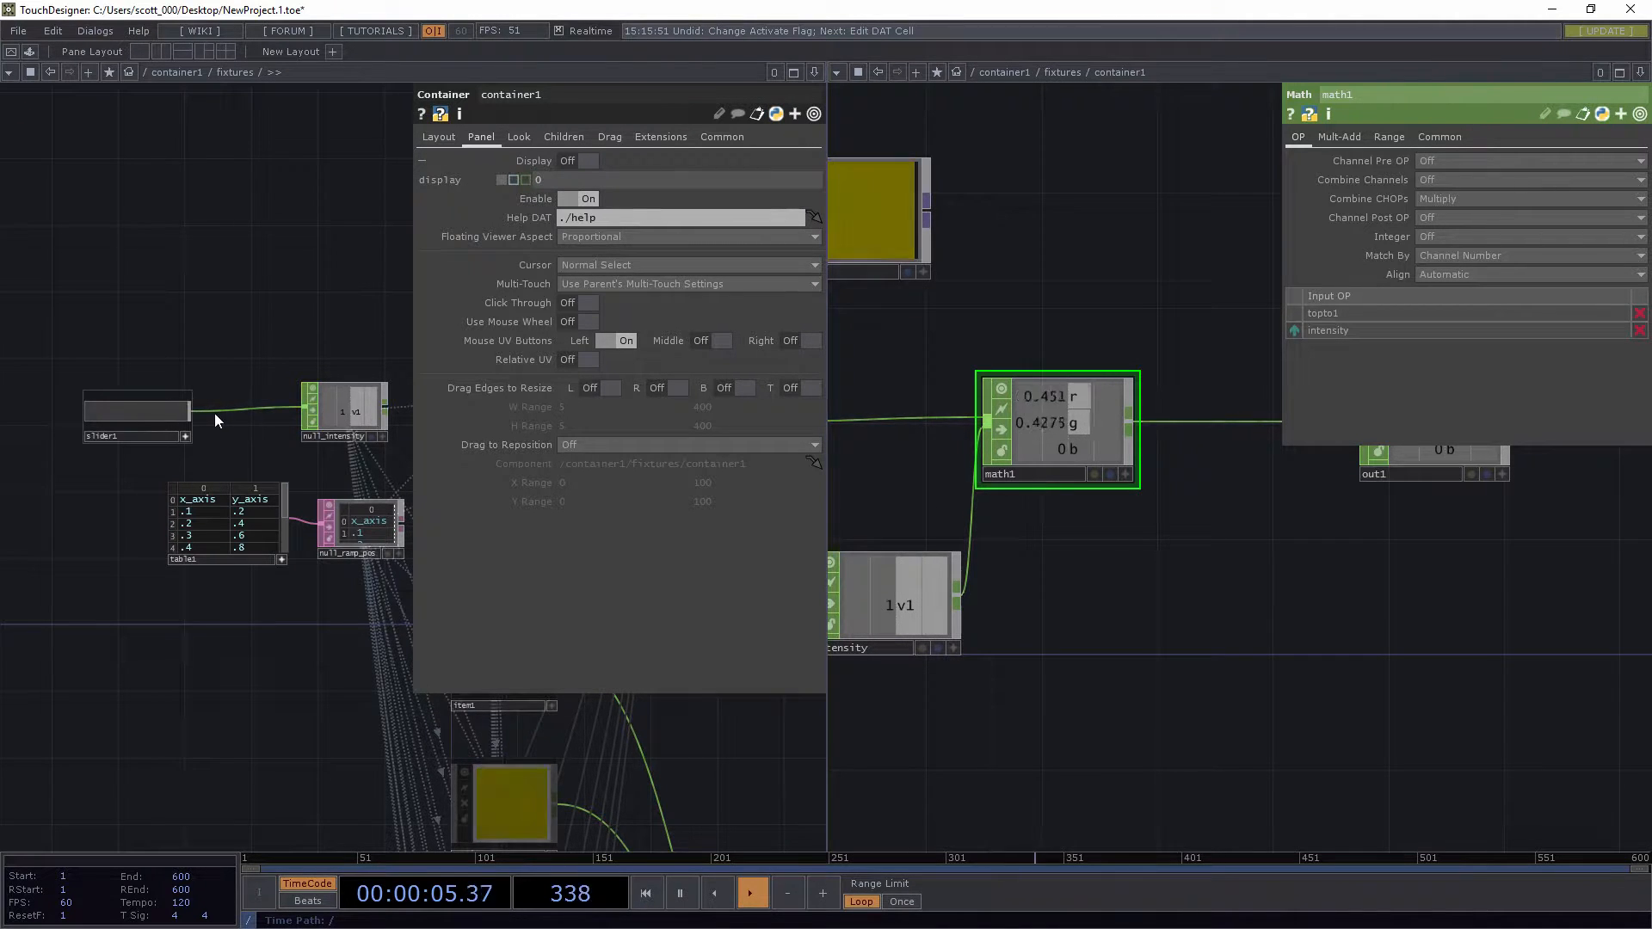
{"action": "left_click_drag", "start_coordinate": [227, 338], "coordinate": [267, 333]}
{"action": "key", "text": "p"}
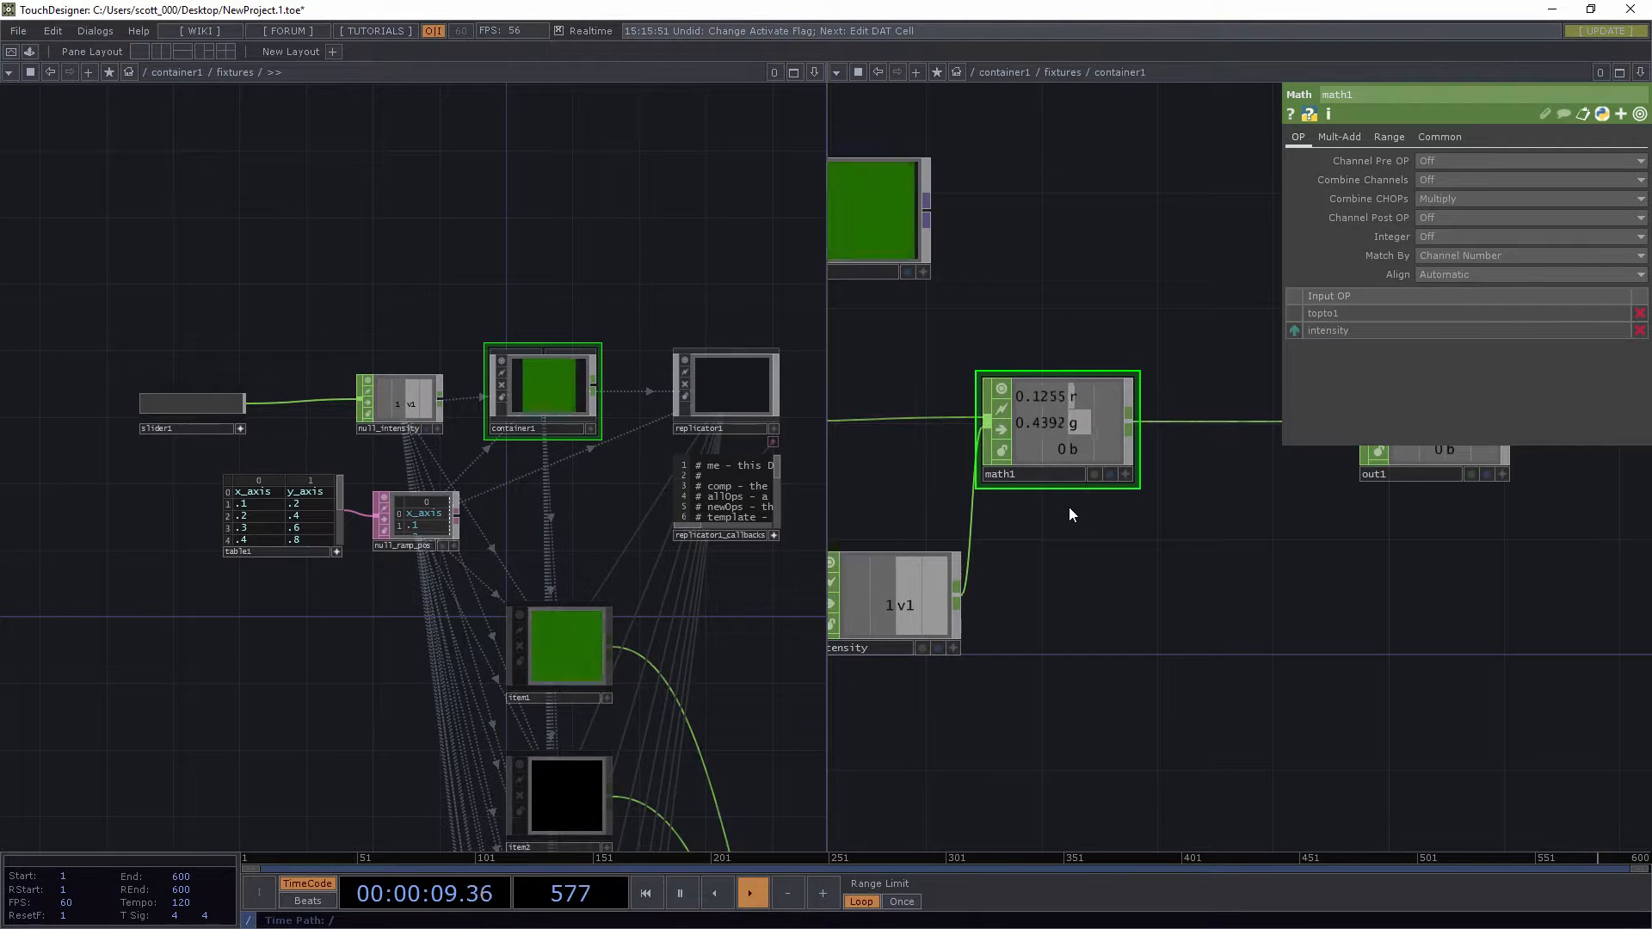
Return the workspace to a single pane showing the network inside container1
{"action": "scroll", "coordinate": [1077, 544], "scroll_direction": "down", "scroll_amount": 4}
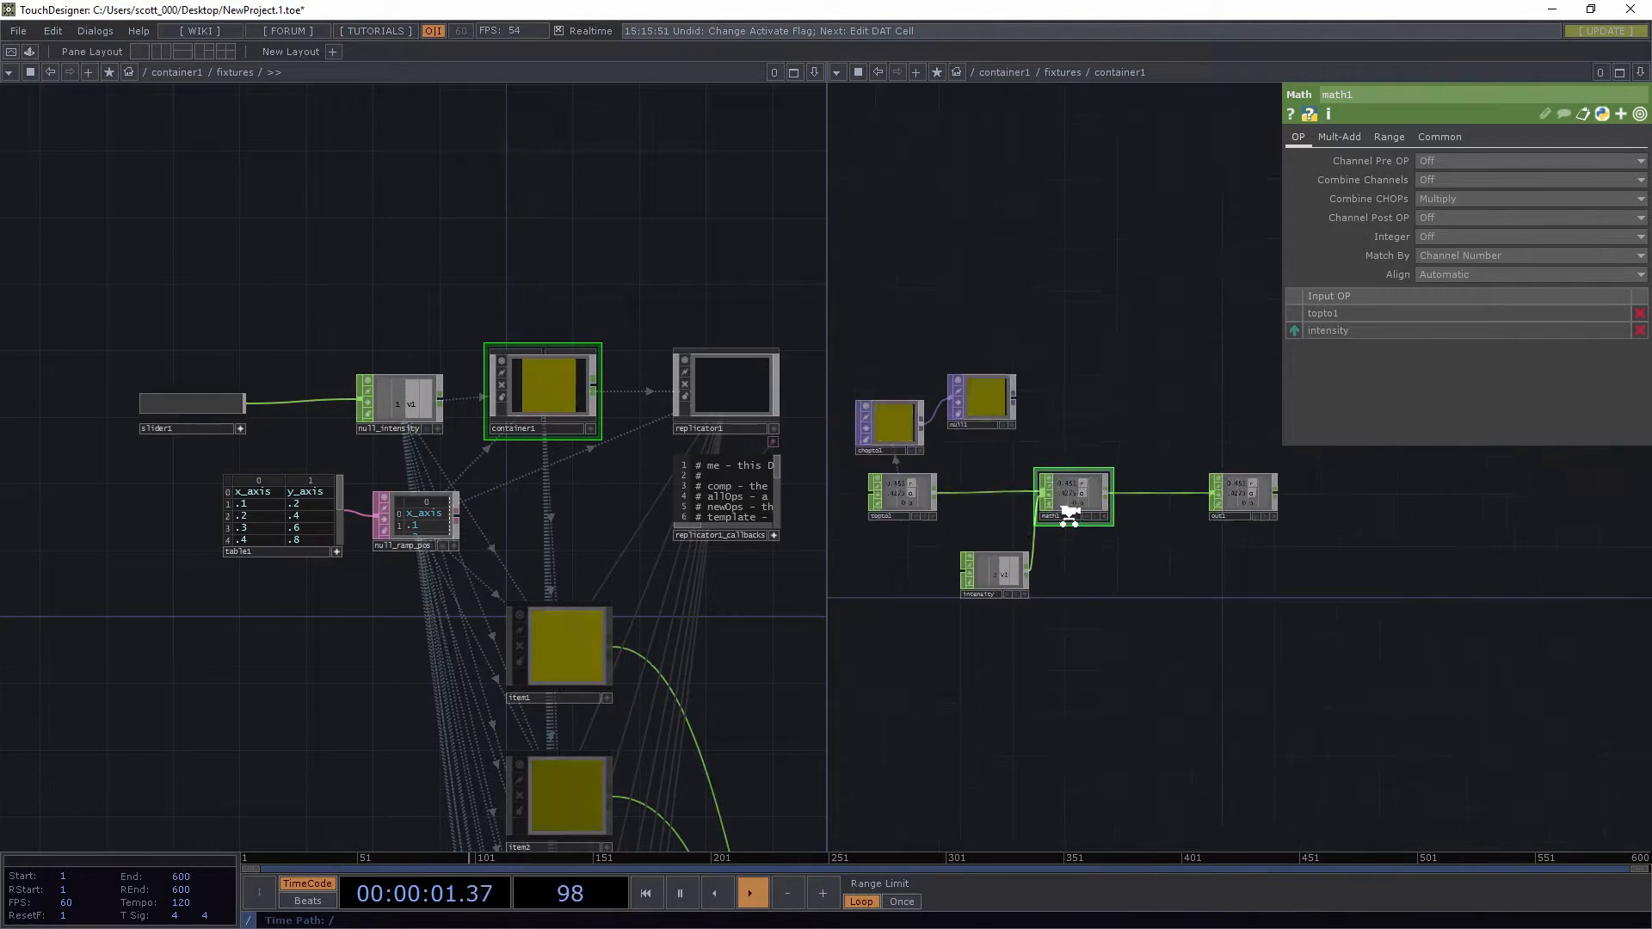
{"action": "scroll", "coordinate": [1066, 508], "scroll_direction": "up", "scroll_amount": 2}
{"action": "left_click_drag", "start_coordinate": [1058, 352], "coordinate": [1174, 249]}
{"action": "left_click", "coordinate": [814, 71]}
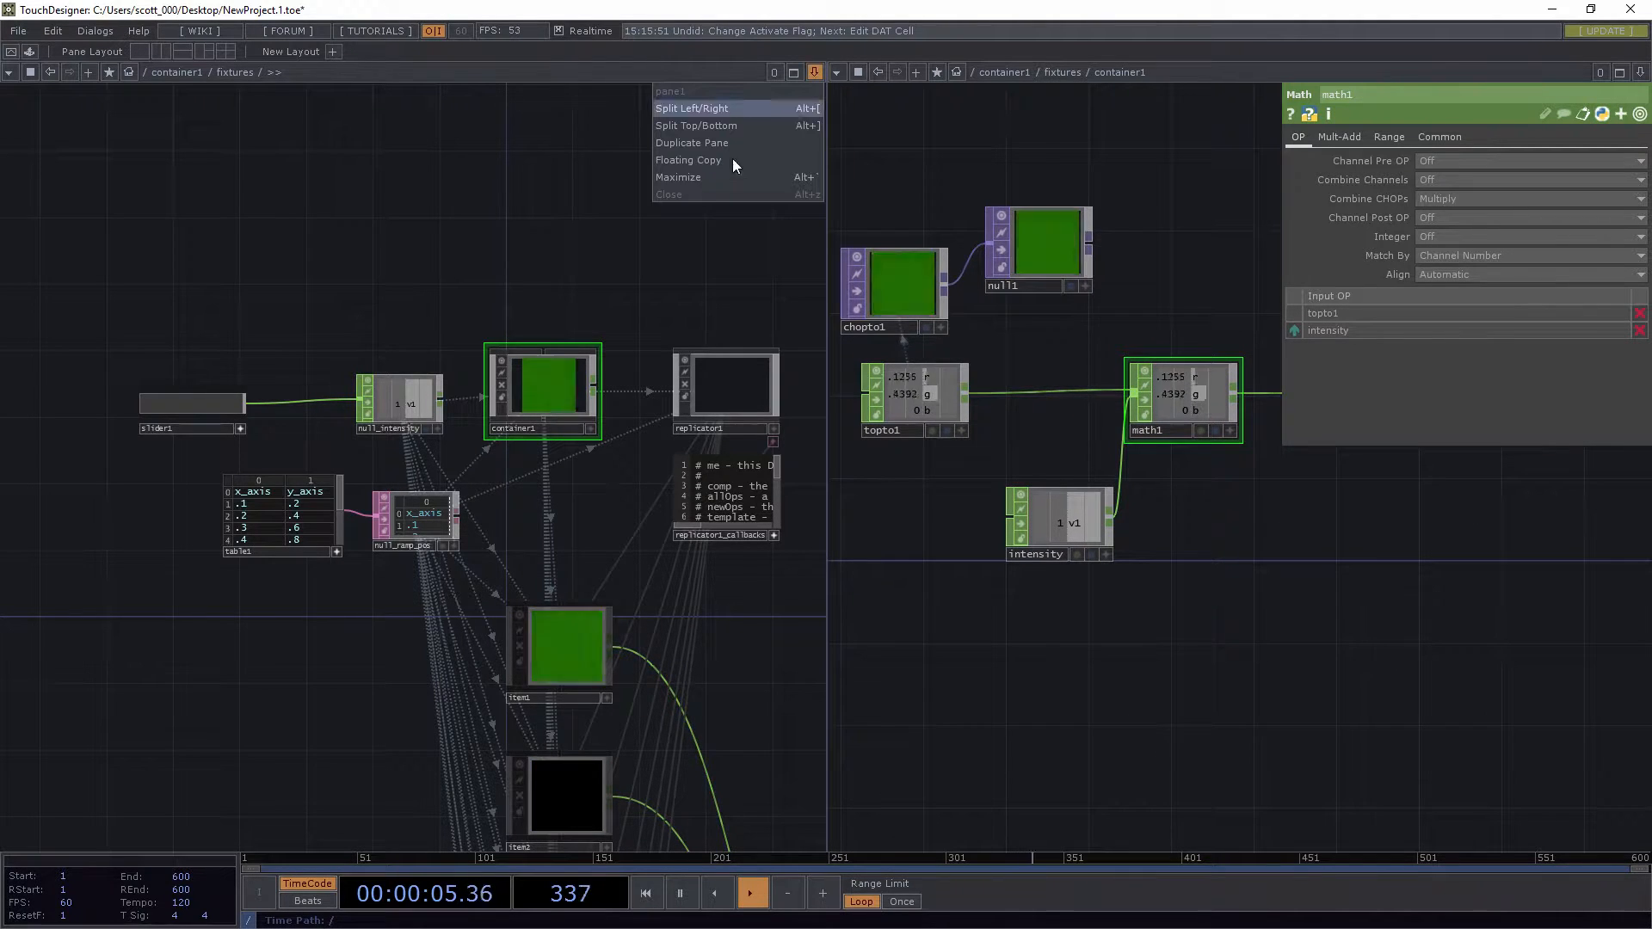
{"action": "left_click", "coordinate": [699, 178]}
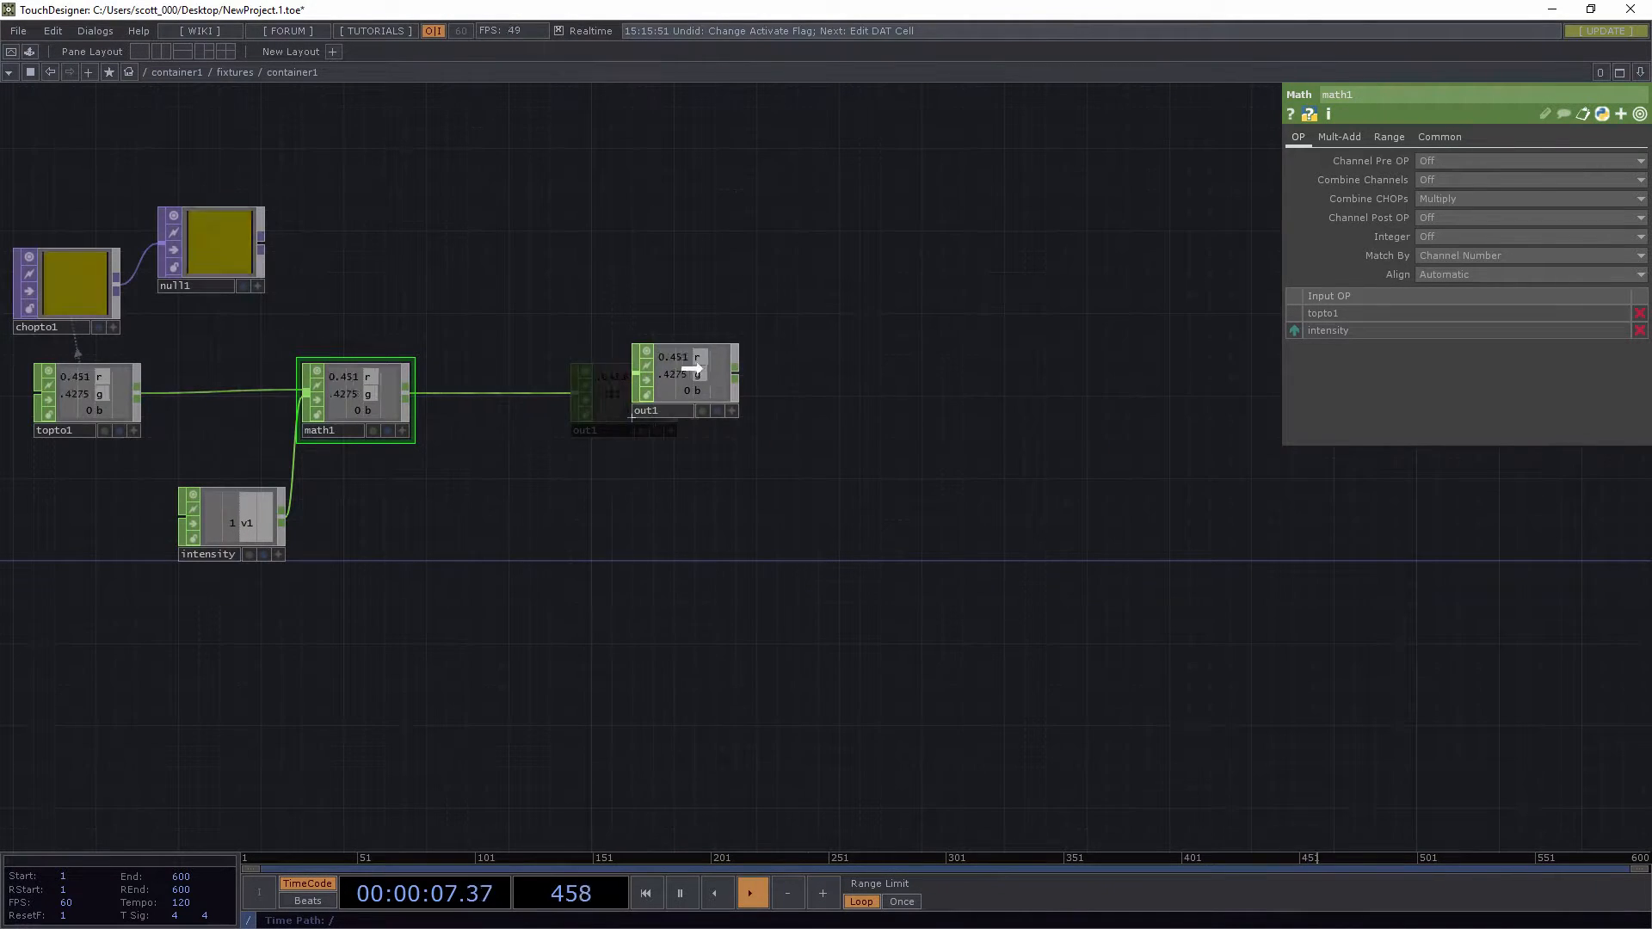
Place intensity directly below topto1, line up math1 and out1 in topto1's row, and leave math1 selected
{"action": "left_click_drag", "start_coordinate": [368, 394], "coordinate": [409, 394]}
{"action": "left_click_drag", "start_coordinate": [207, 527], "coordinate": [62, 527]}
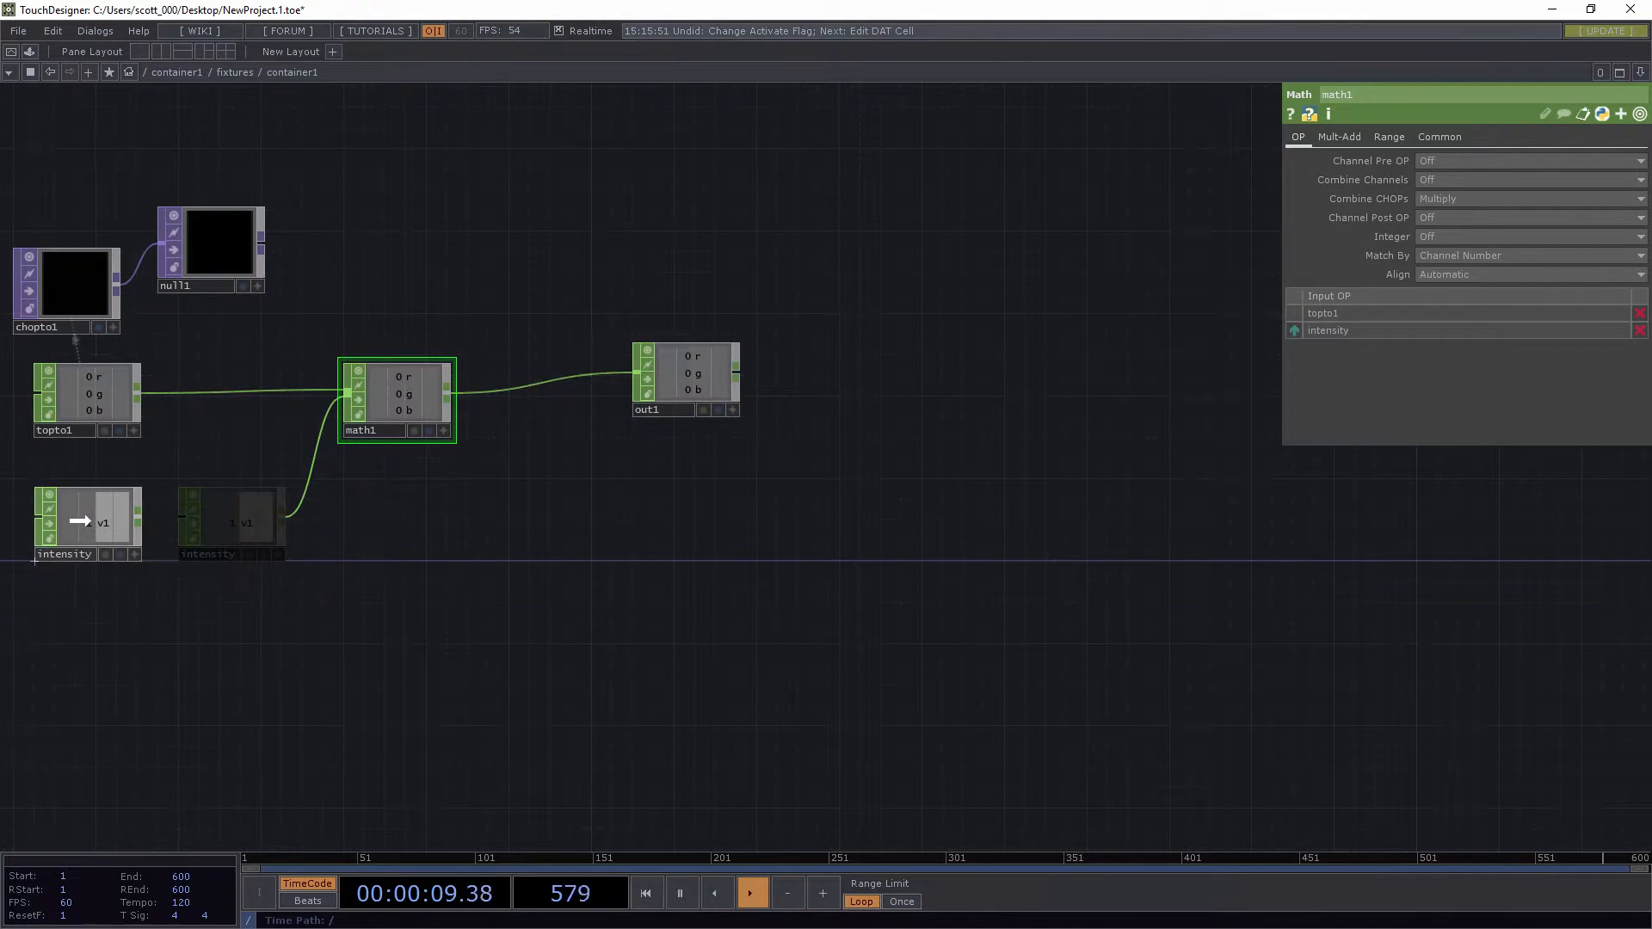
{"action": "left_click_drag", "start_coordinate": [399, 427], "coordinate": [315, 424]}
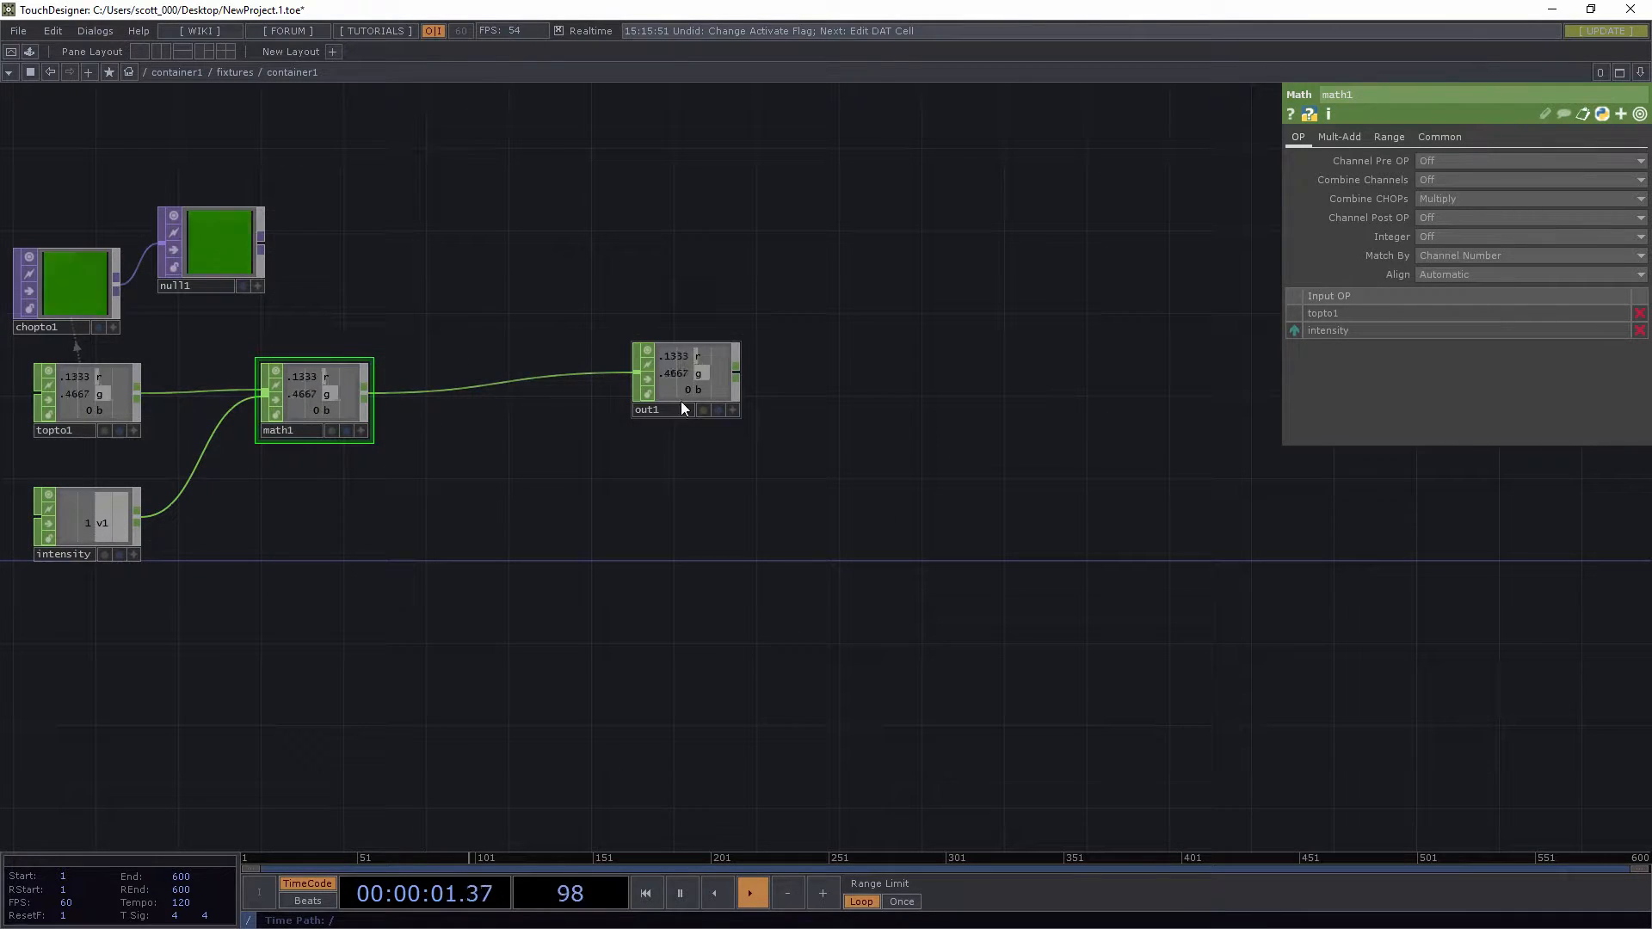
{"action": "left_click_drag", "start_coordinate": [681, 402], "coordinate": [484, 411]}
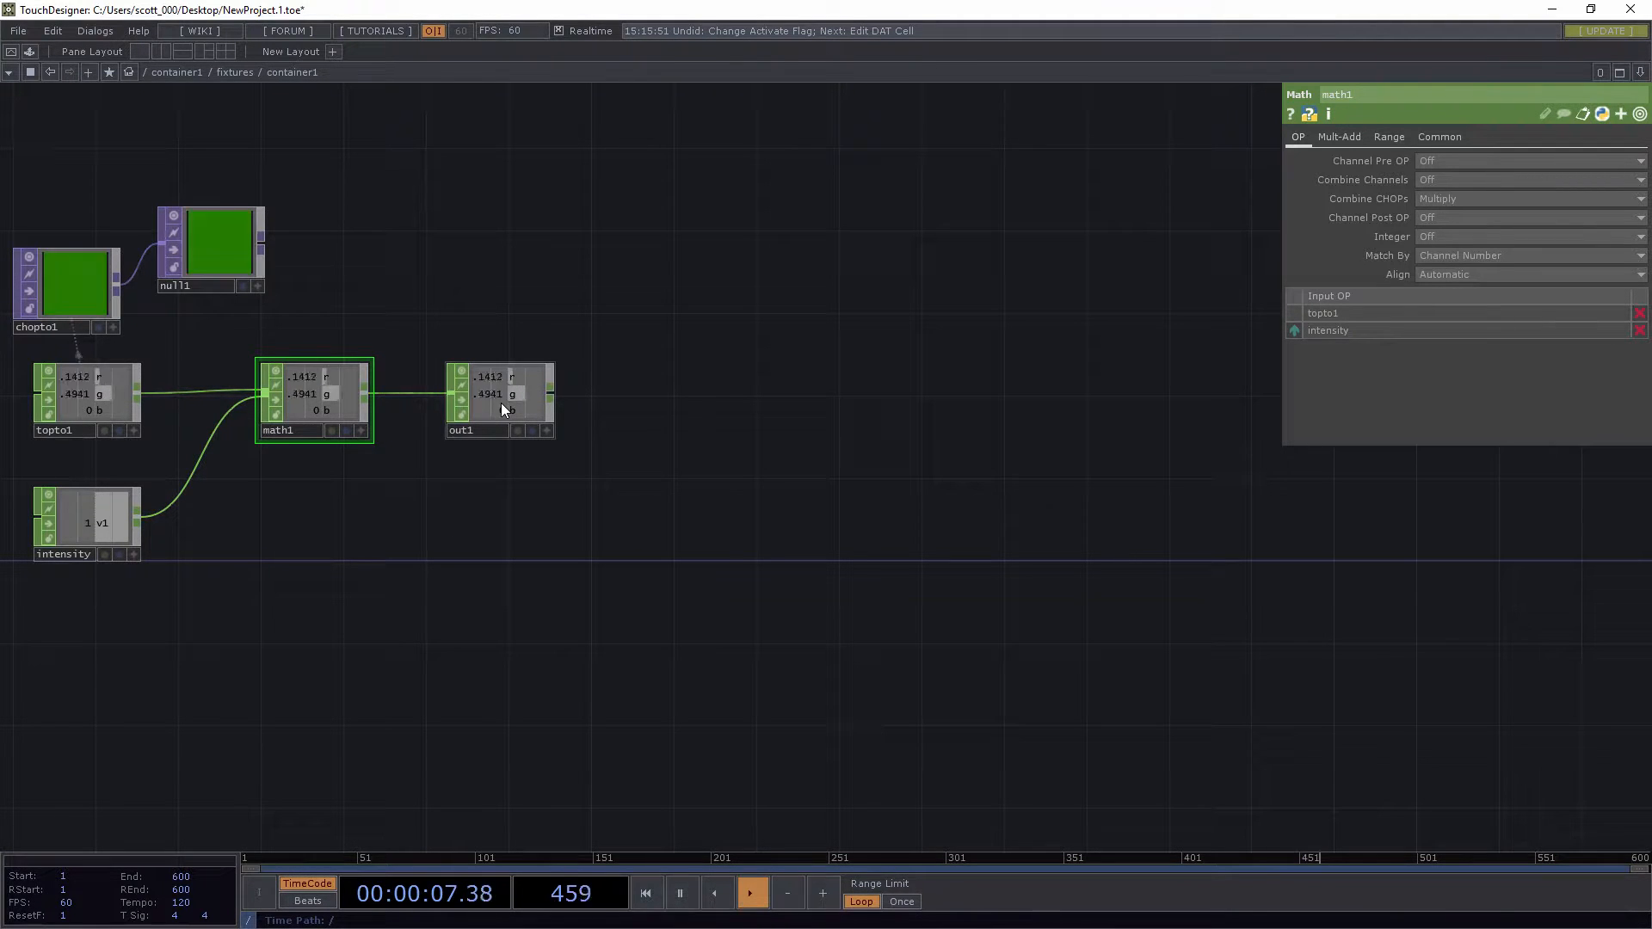
{"action": "left_click", "coordinate": [101, 515]}
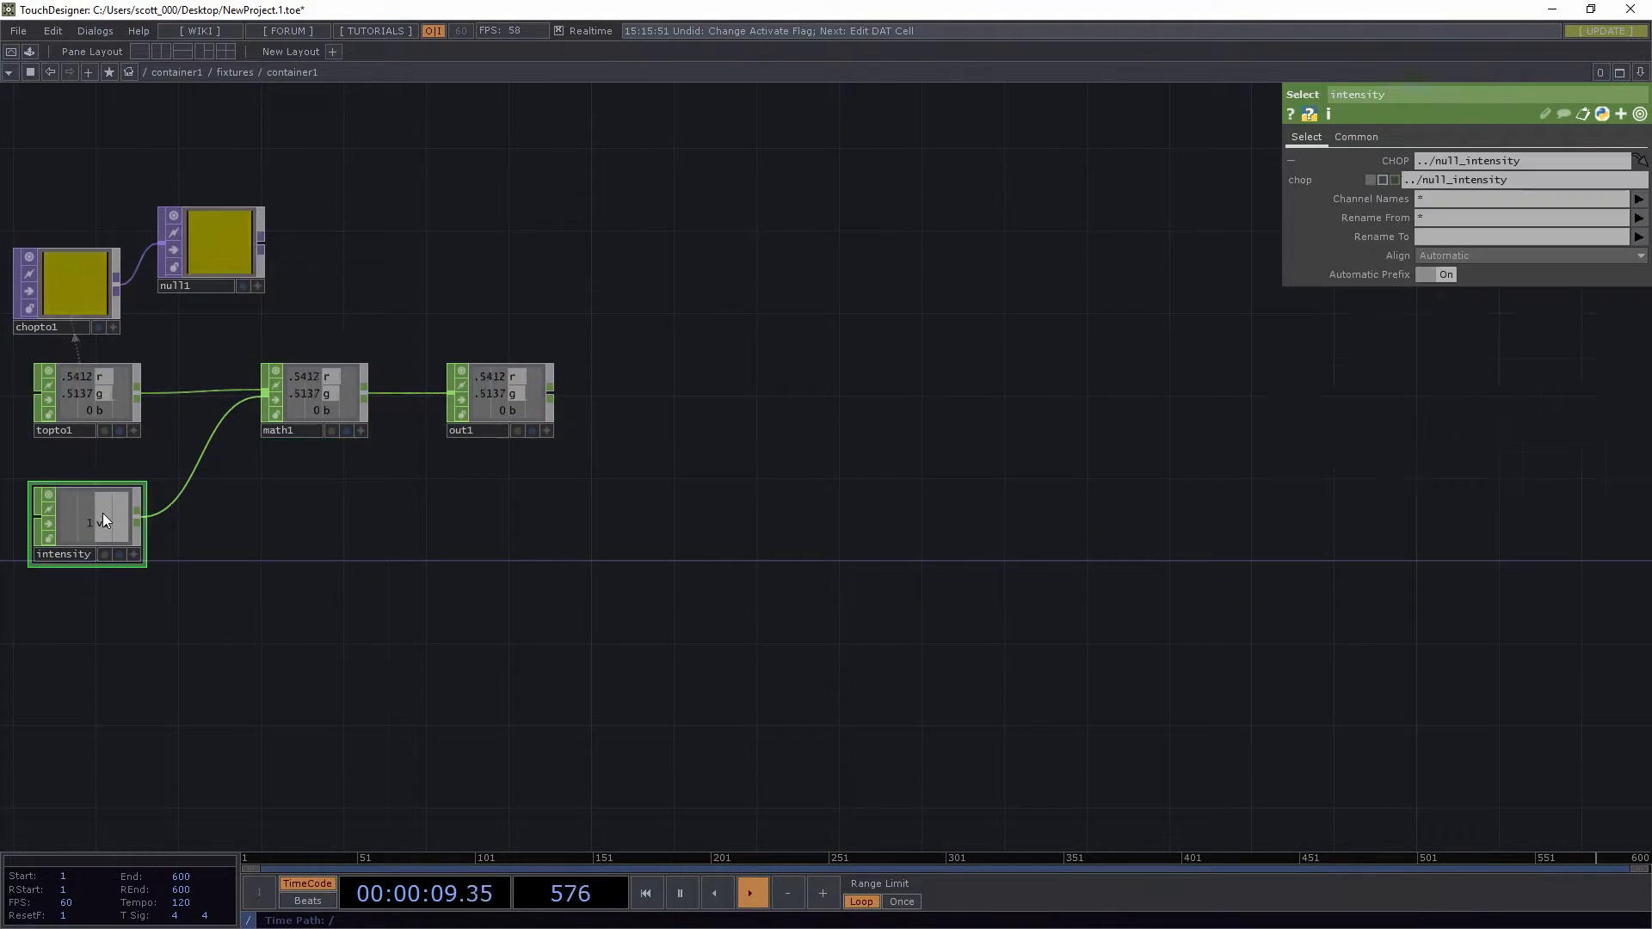
{"action": "left_click", "coordinate": [326, 400]}
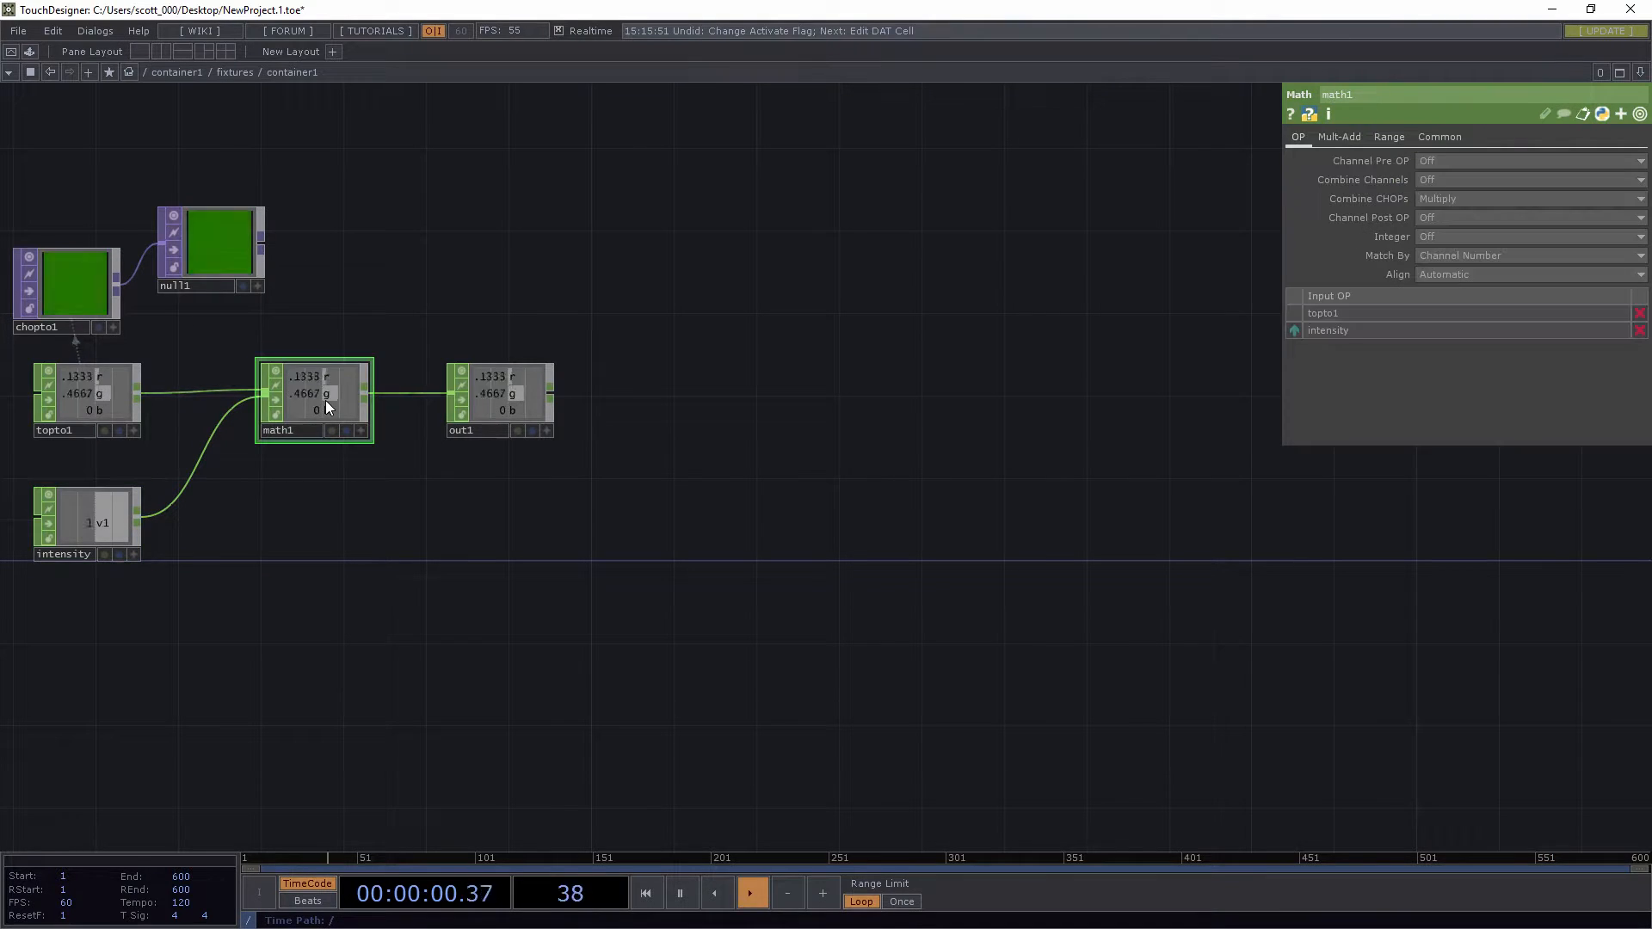
Disconnect intensity from math1, and move math1 closer to topto1
{"action": "right_click", "coordinate": [229, 413]}
{"action": "left_click", "coordinate": [266, 394]}
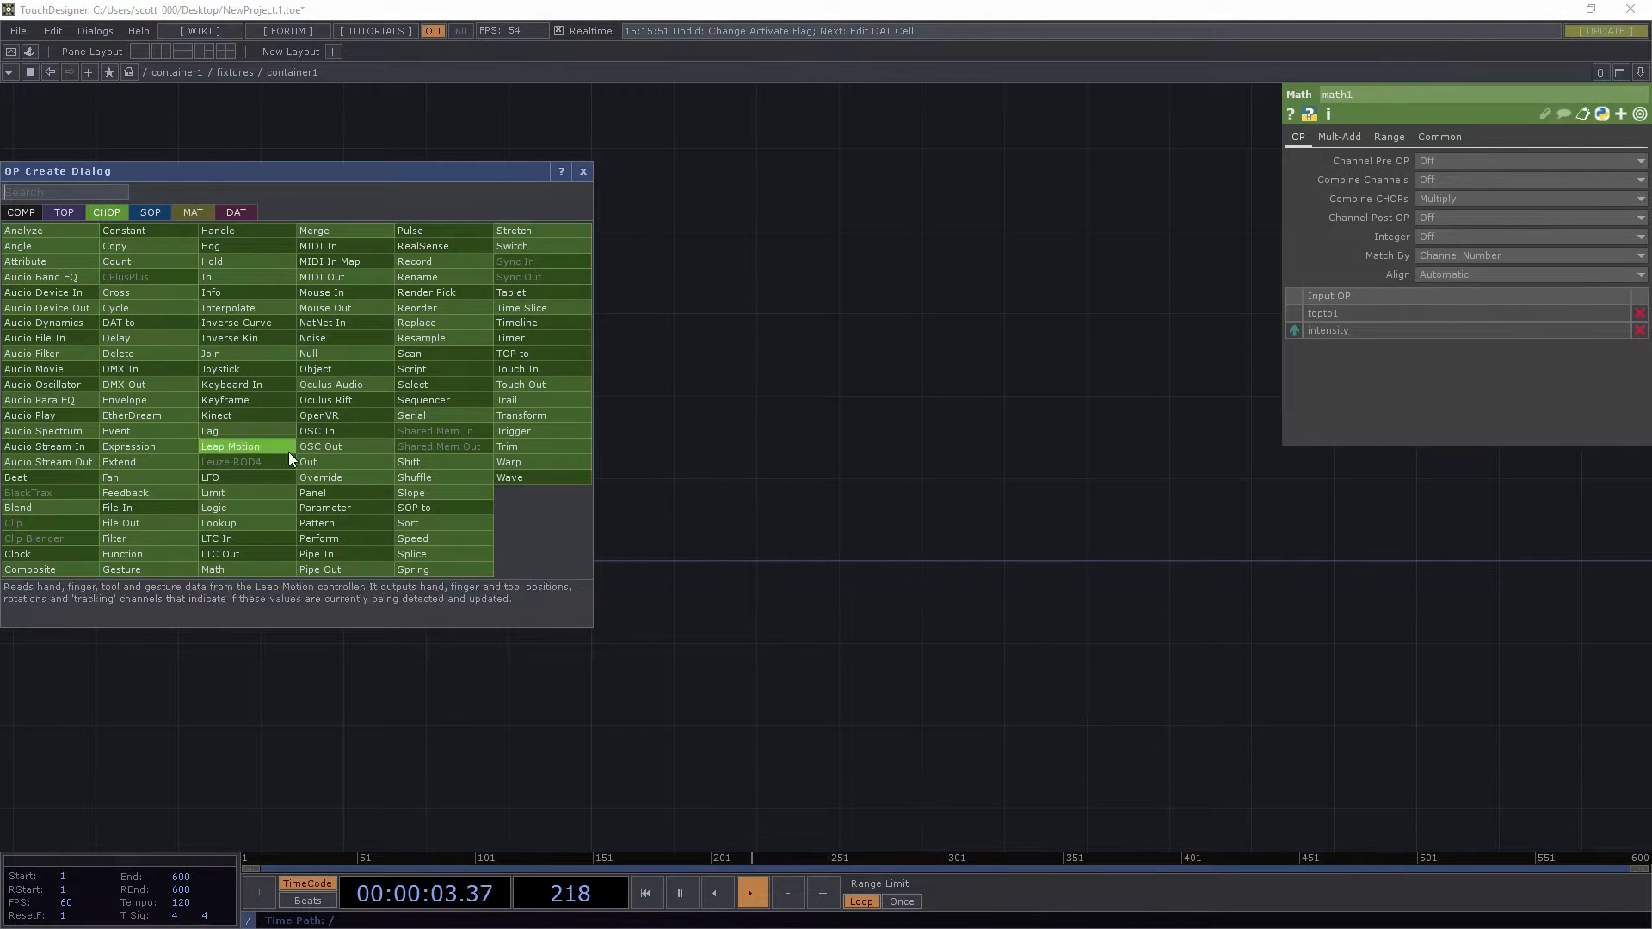
{"action": "left_click", "coordinate": [583, 172]}
{"action": "right_click", "coordinate": [210, 423]}
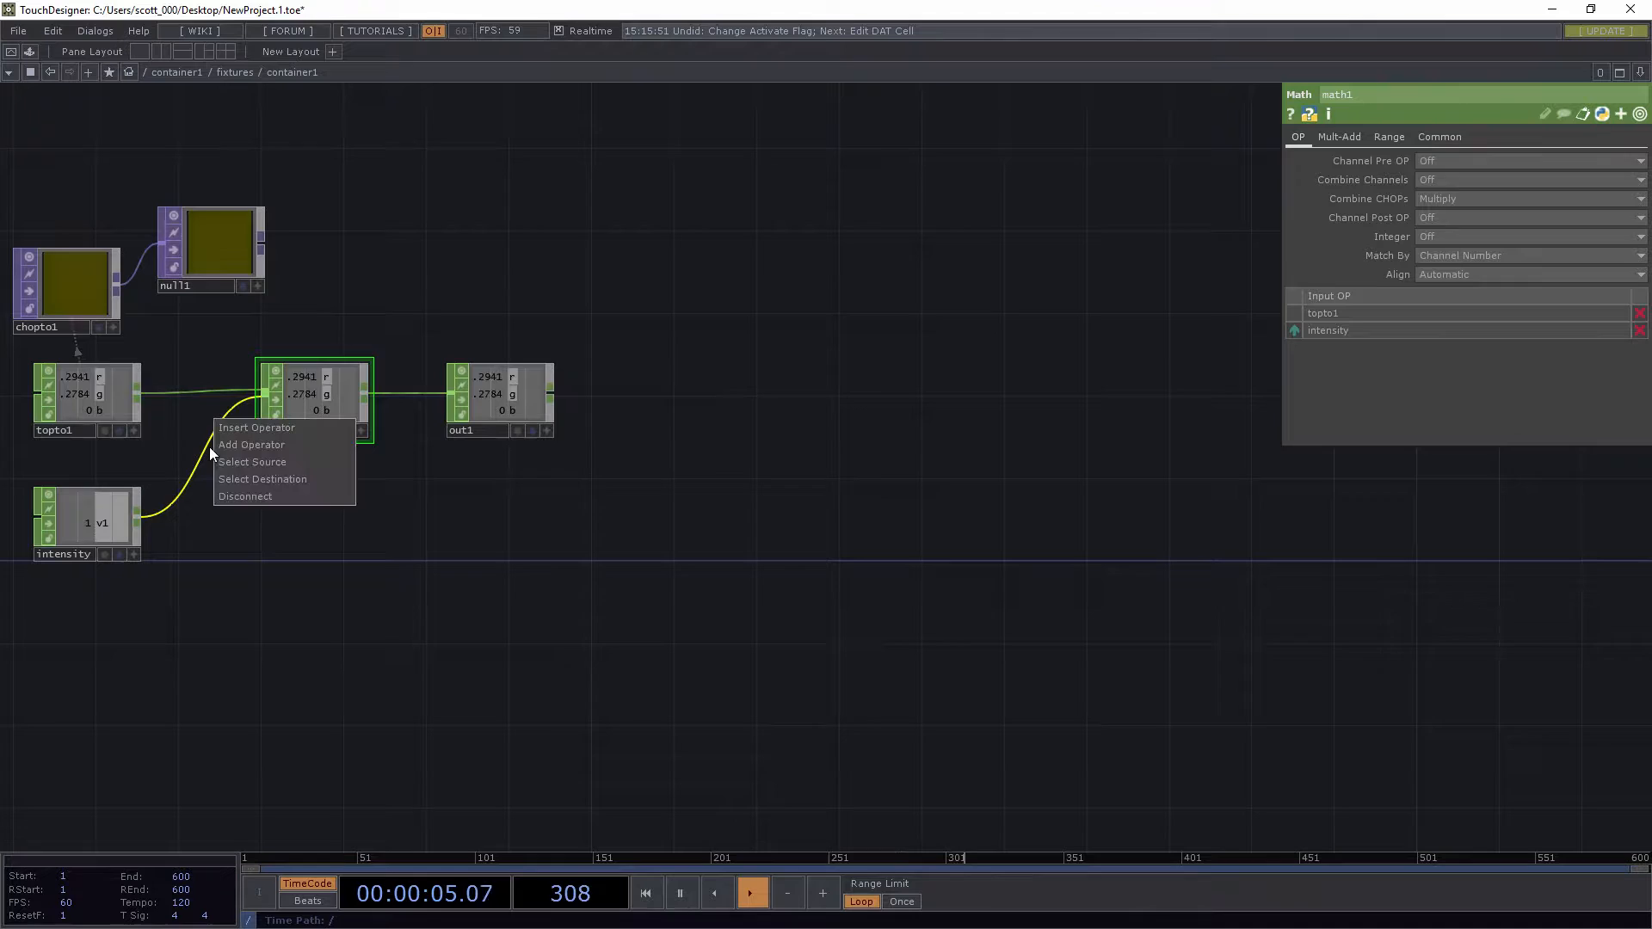
{"action": "left_click", "coordinate": [240, 496]}
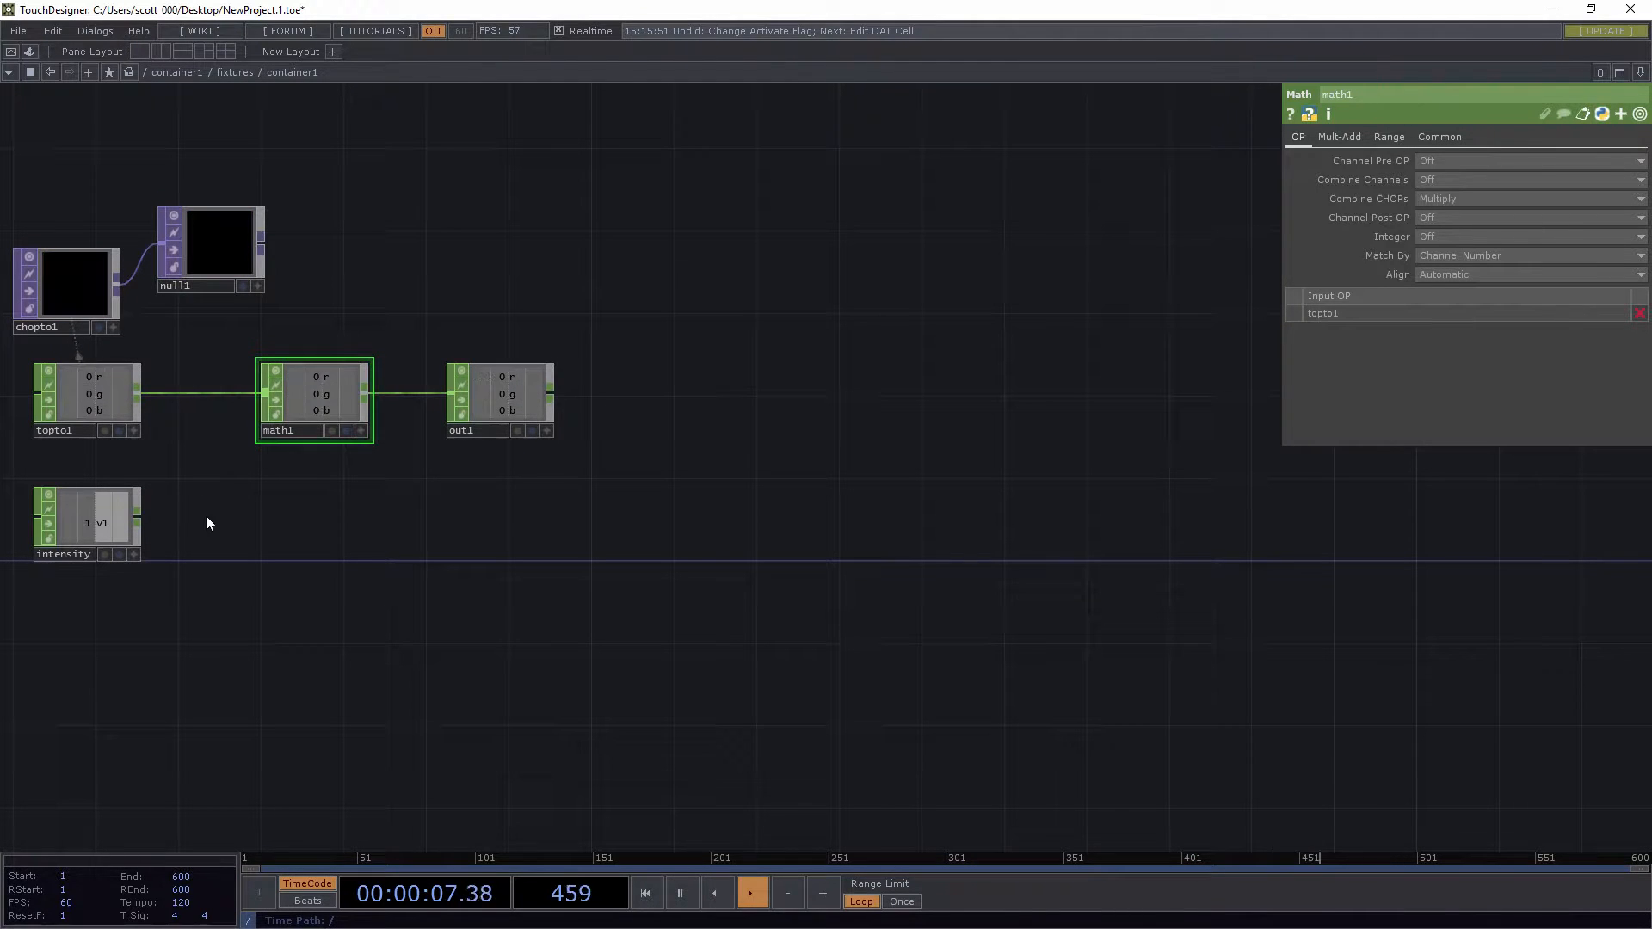
{"action": "left_click_drag", "start_coordinate": [321, 416], "coordinate": [280, 416]}
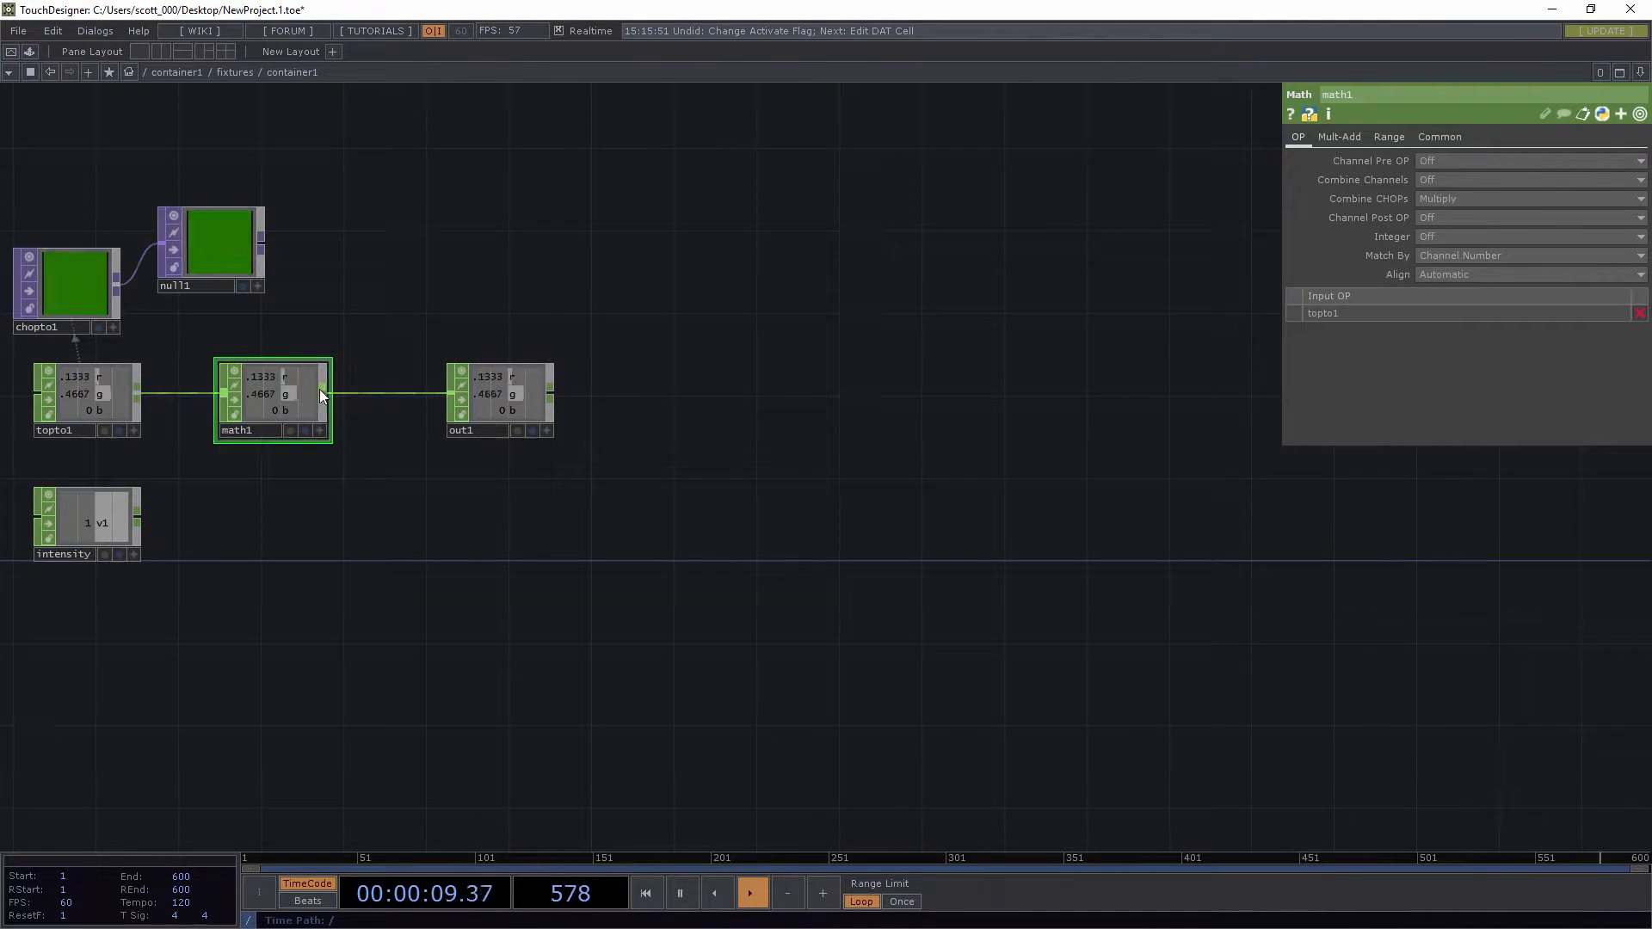
Insert a Merge CHOP into the connection between math1 and out1, placing it just below them
{"action": "right_click", "coordinate": [415, 390]}
{"action": "left_click", "coordinate": [468, 373]}
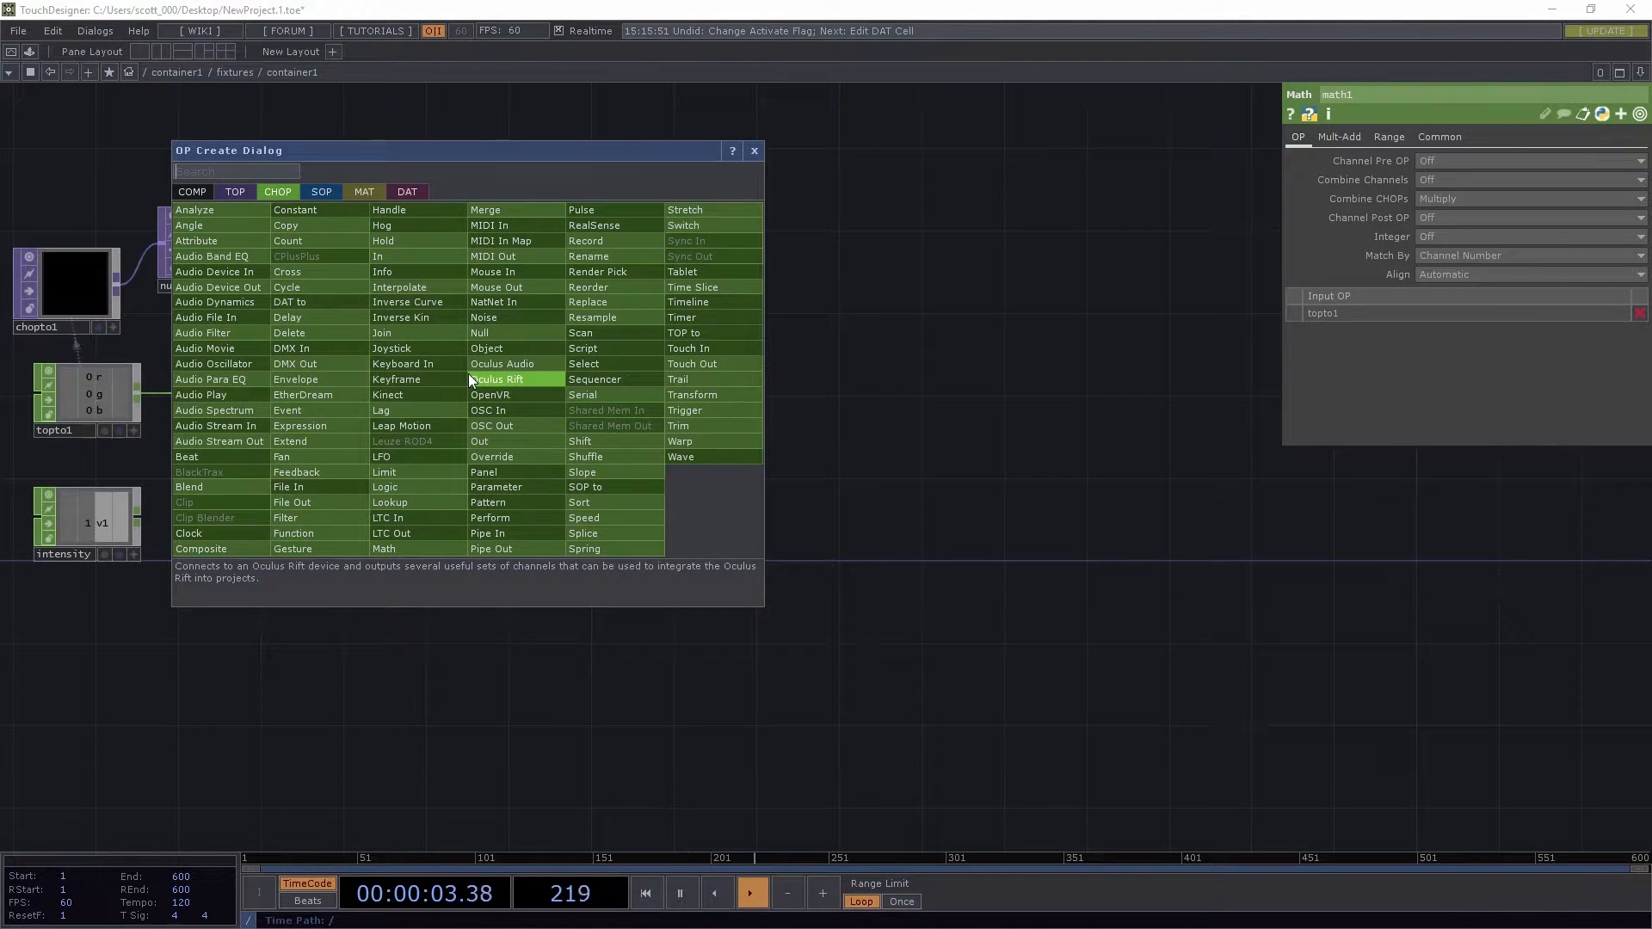
{"action": "type", "text": "merg"}
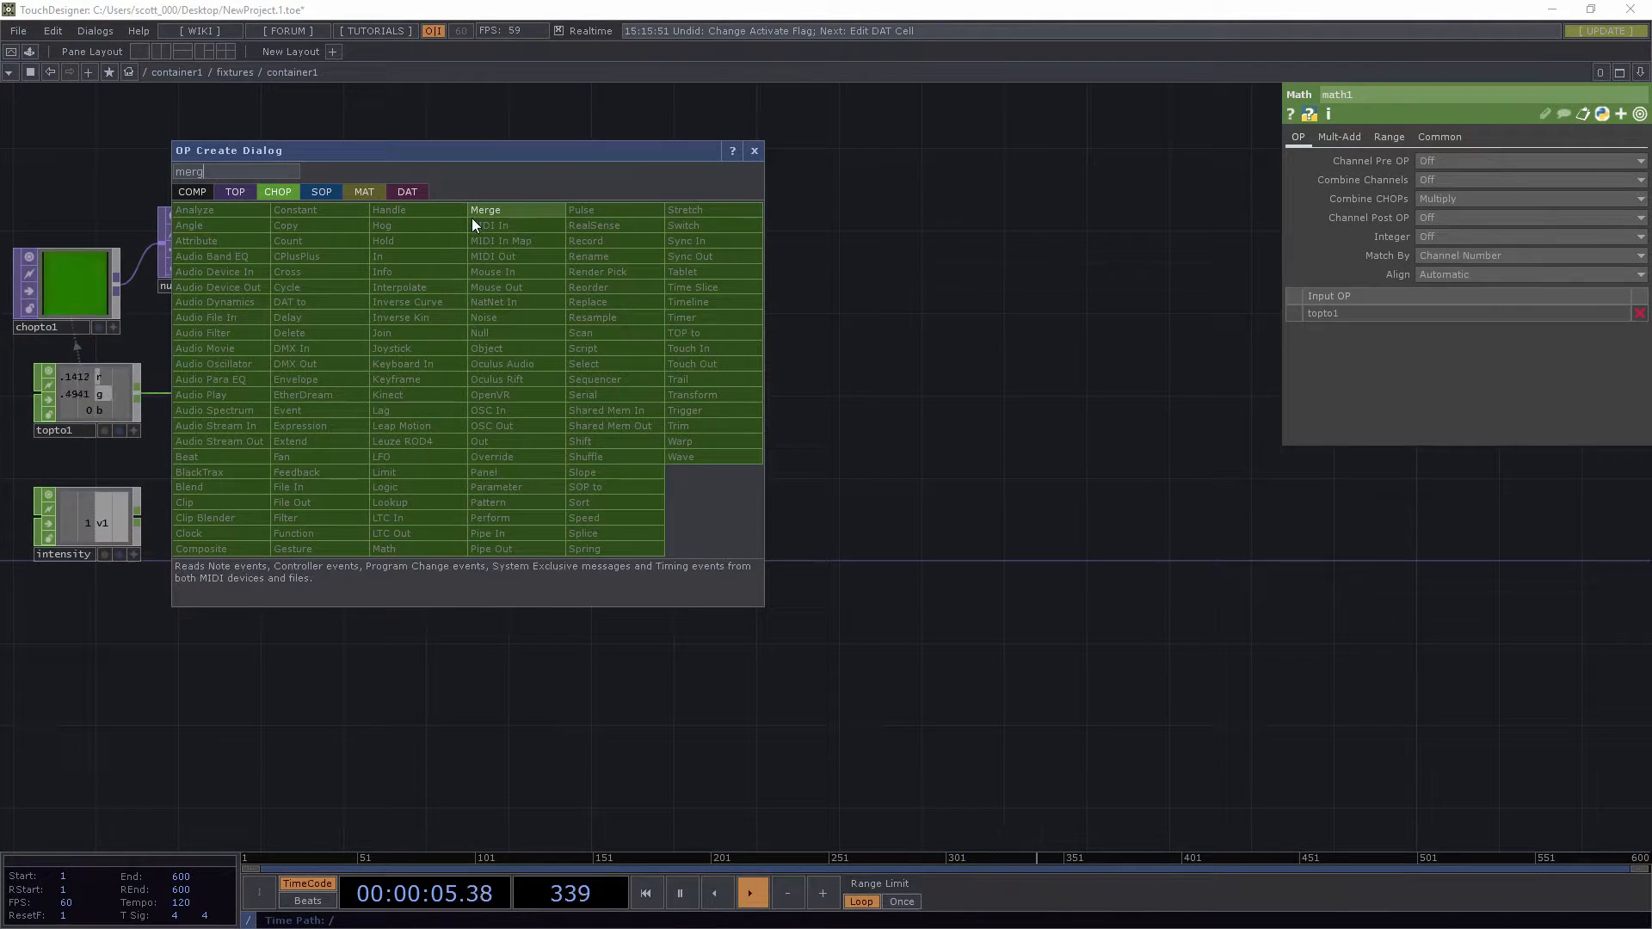
{"action": "left_click", "coordinate": [479, 209]}
{"action": "left_click", "coordinate": [391, 480]}
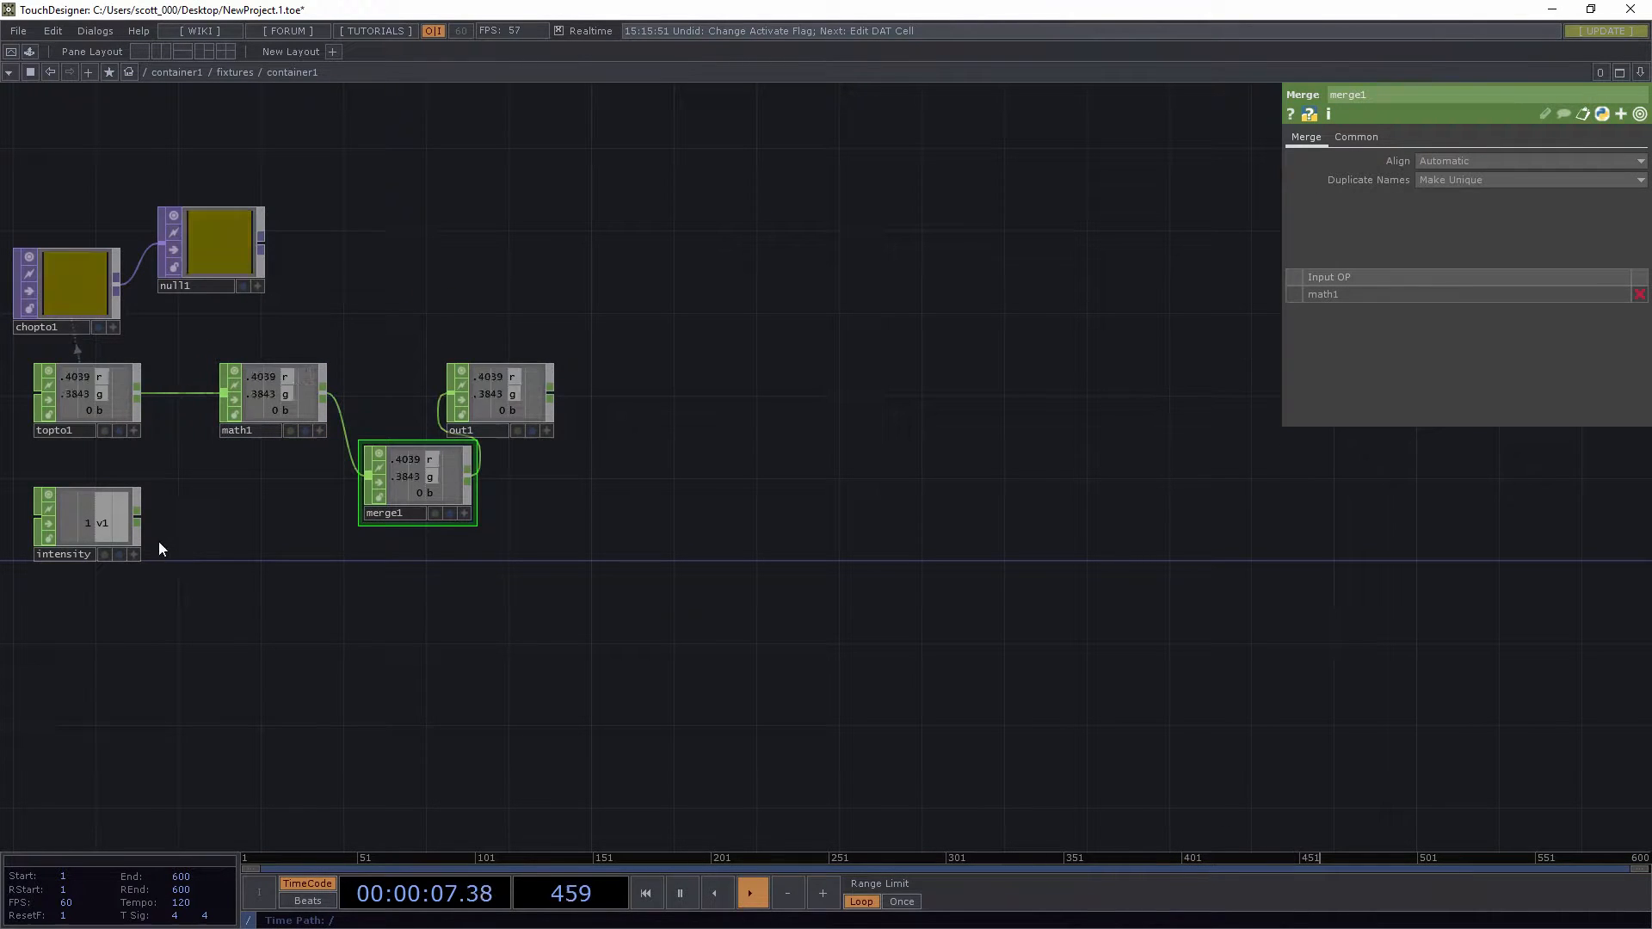
Move intensity further down and add a Constant CHOP directly below topto1
{"action": "left_click_drag", "start_coordinate": [95, 540], "coordinate": [53, 684]}
{"action": "key", "text": "Tab"}
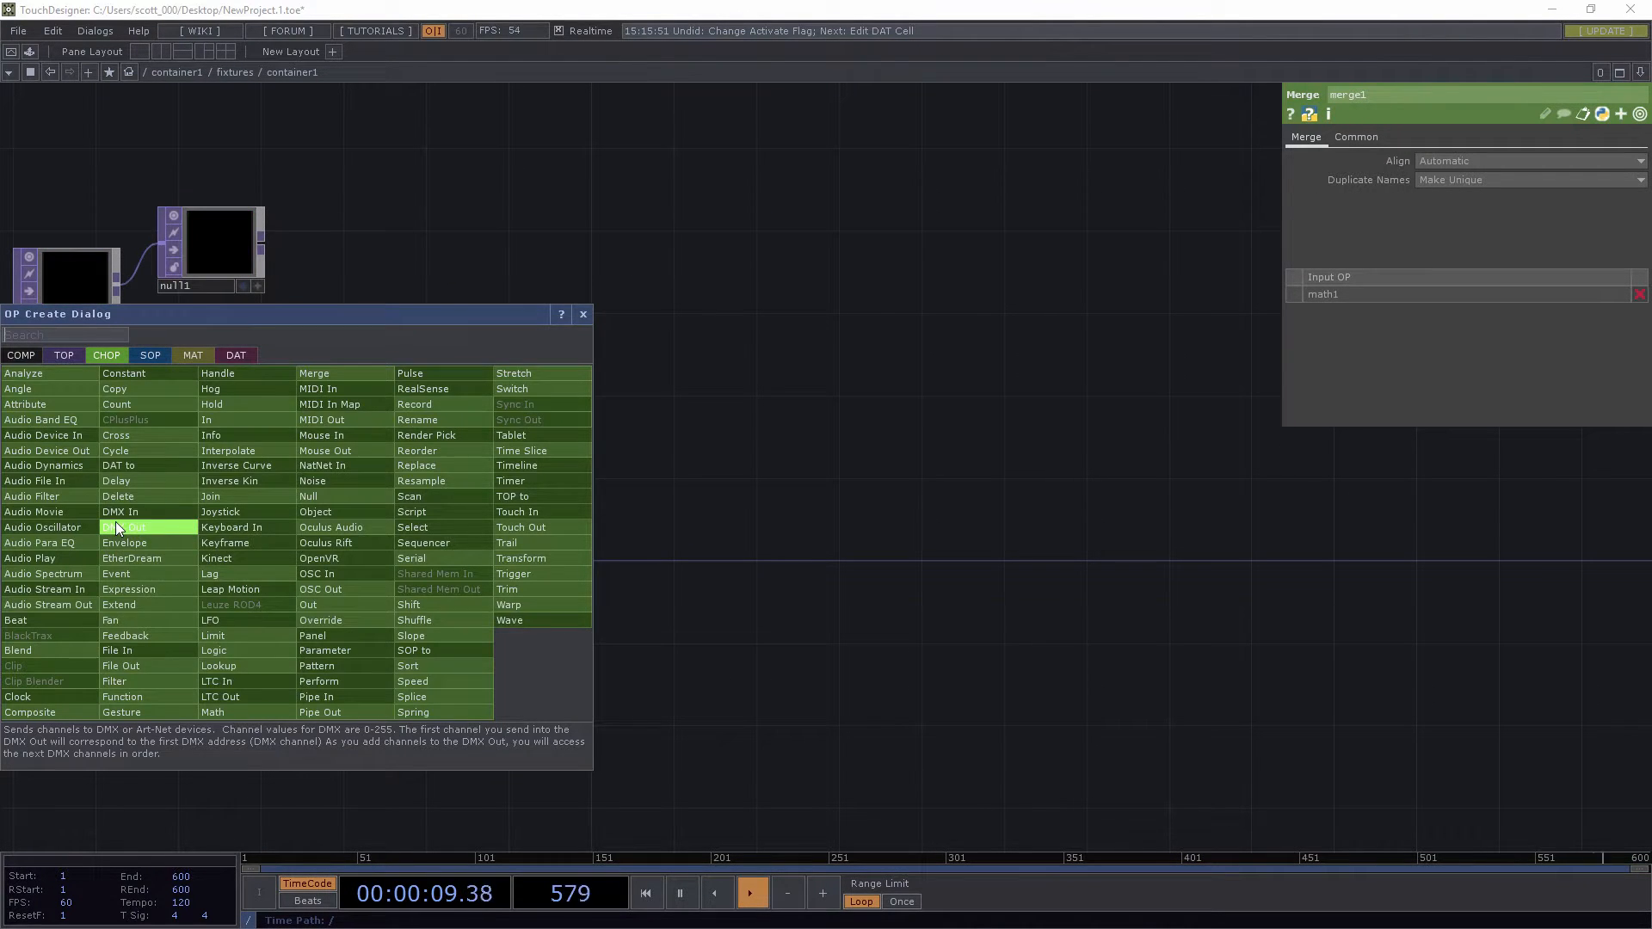
{"action": "type", "text": "con"}
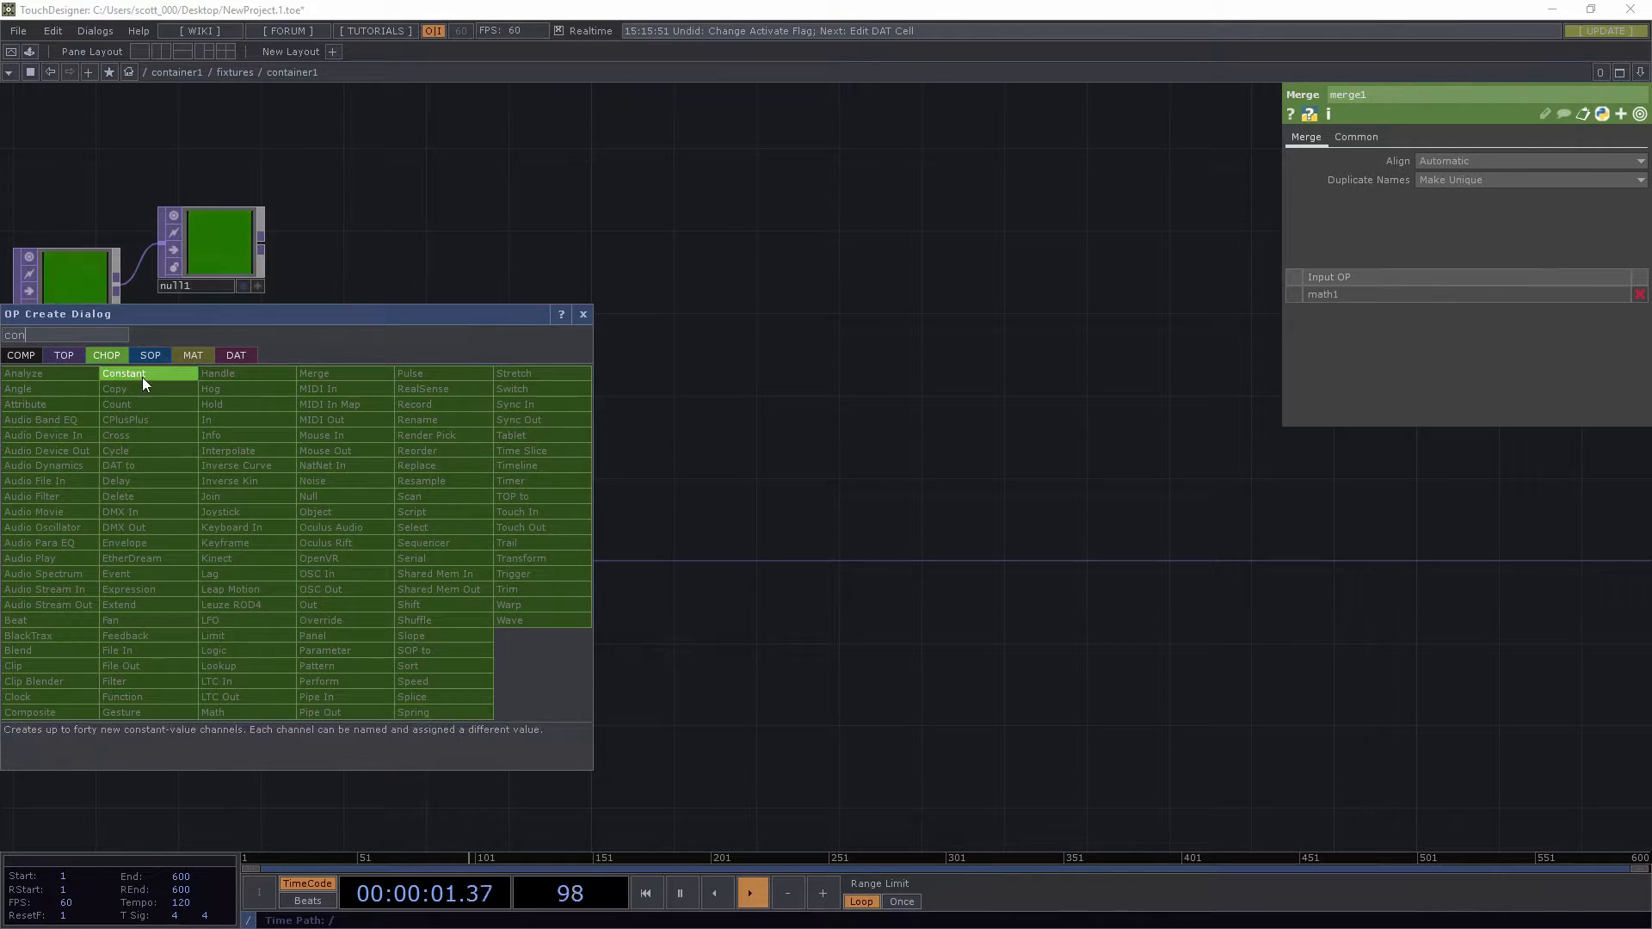
{"action": "left_click", "coordinate": [137, 374]}
{"action": "left_click", "coordinate": [100, 523]}
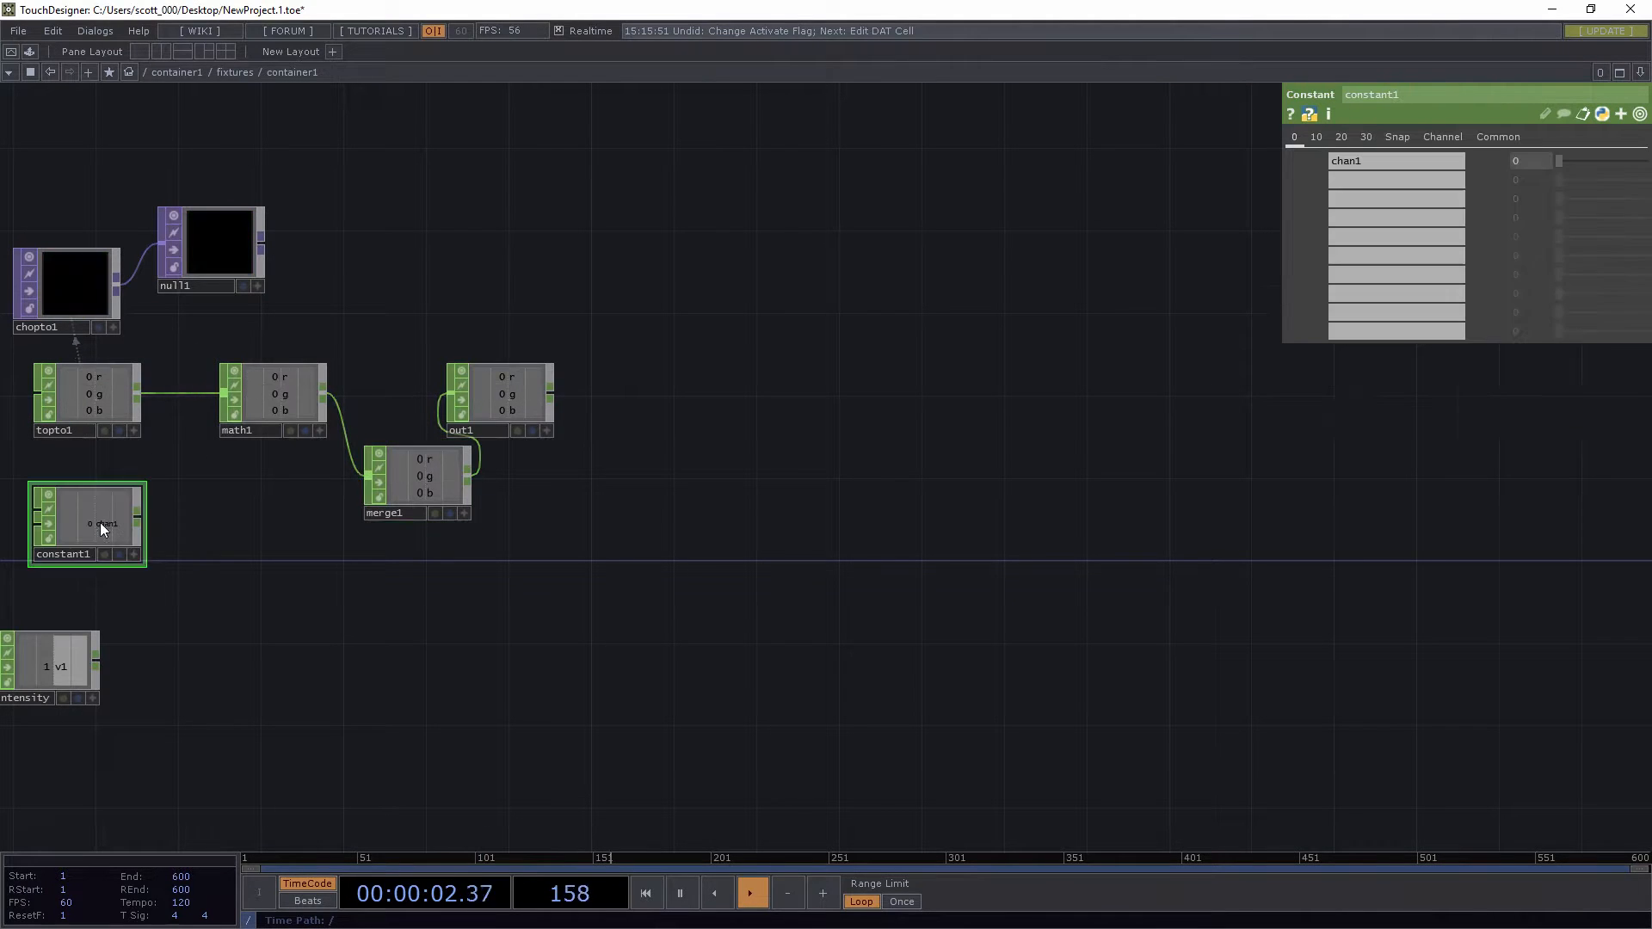
Name constant1's second, third and fourth channels mode, strobe and intensity, and shift null1 slightly up and away from chopto1
{"action": "left_click", "coordinate": [1381, 162]}
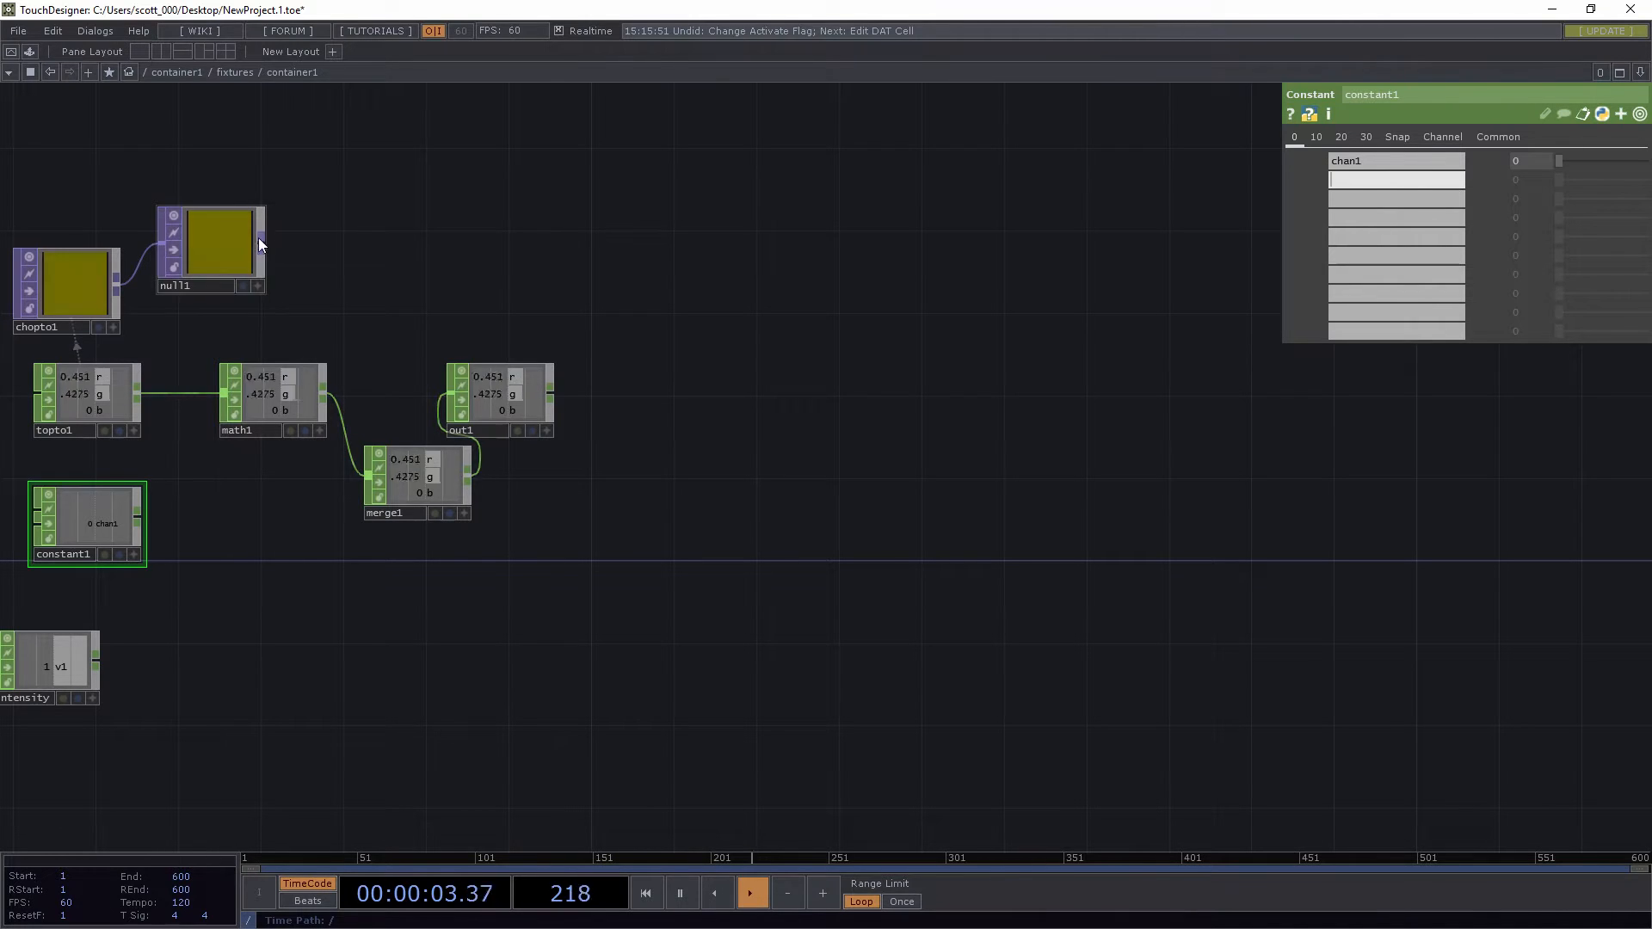
{"action": "left_click_drag", "start_coordinate": [246, 258], "coordinate": [267, 237]}
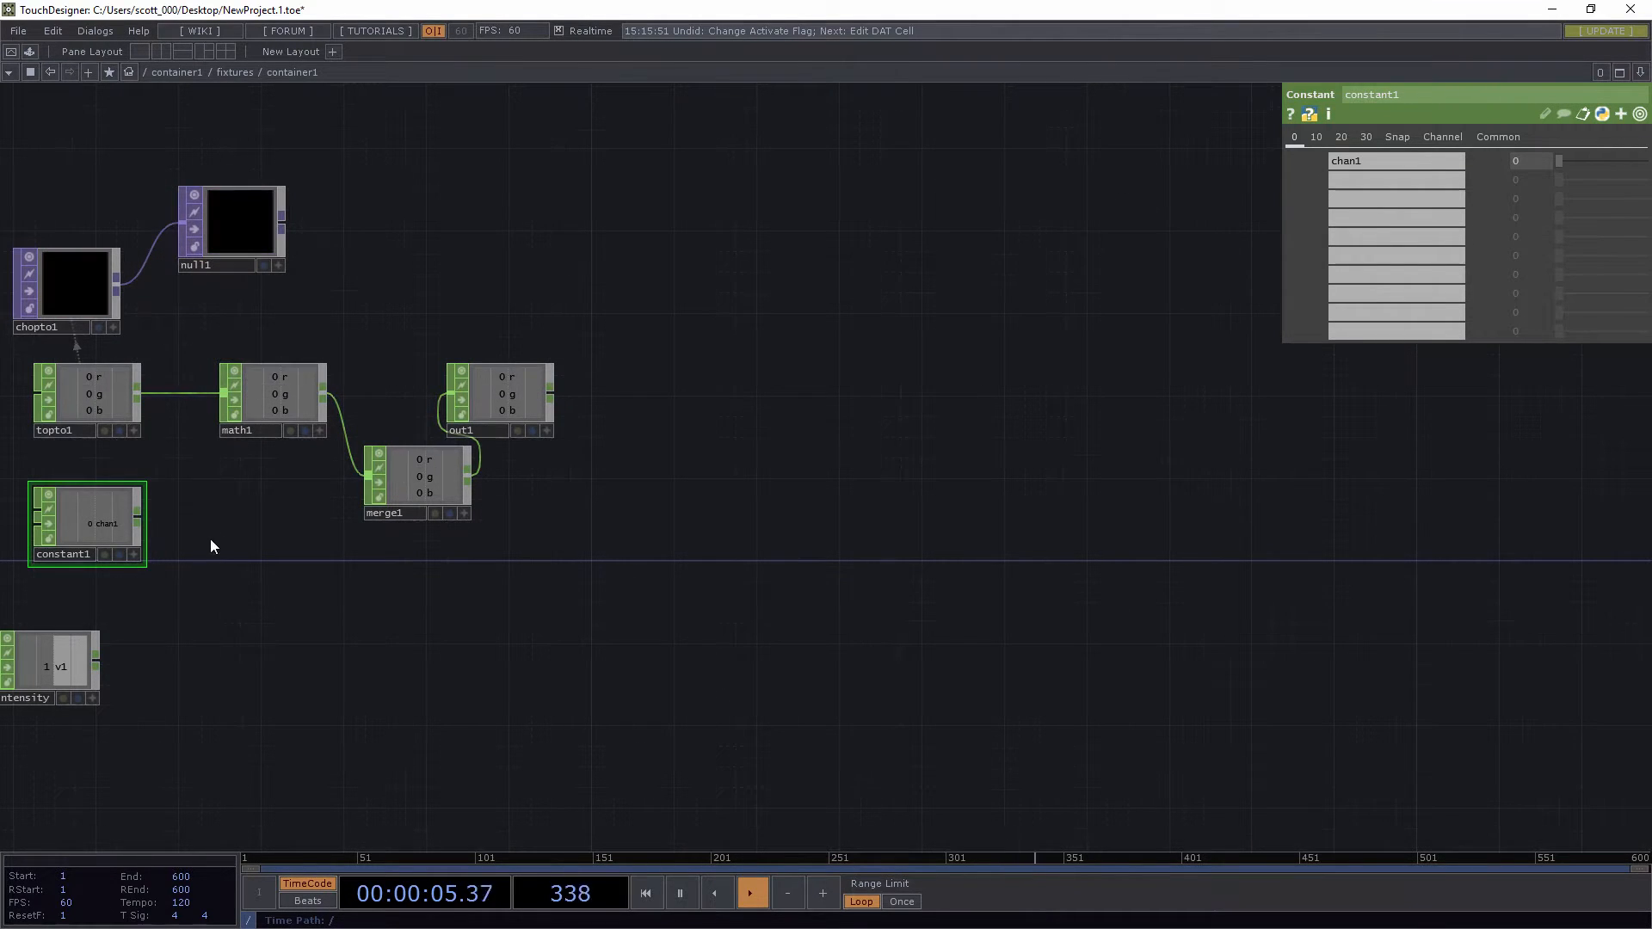
{"action": "left_click", "coordinate": [1355, 179]}
{"action": "type", "text": "mode"}
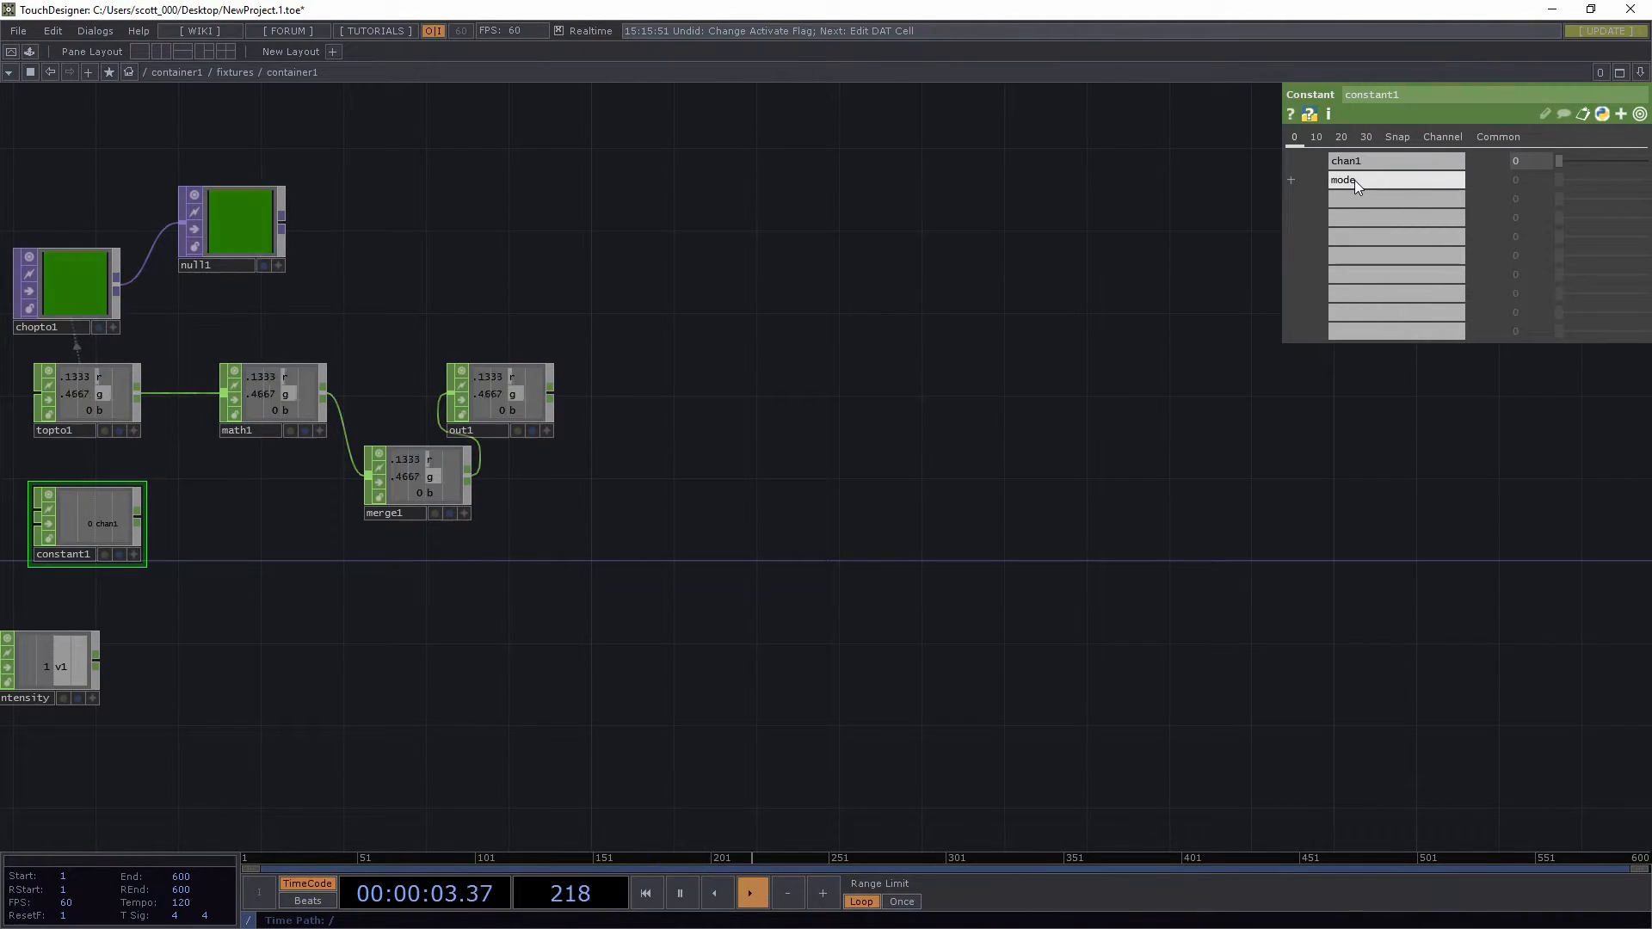
{"action": "left_click", "coordinate": [1344, 199]}
{"action": "type", "text": "strob"}
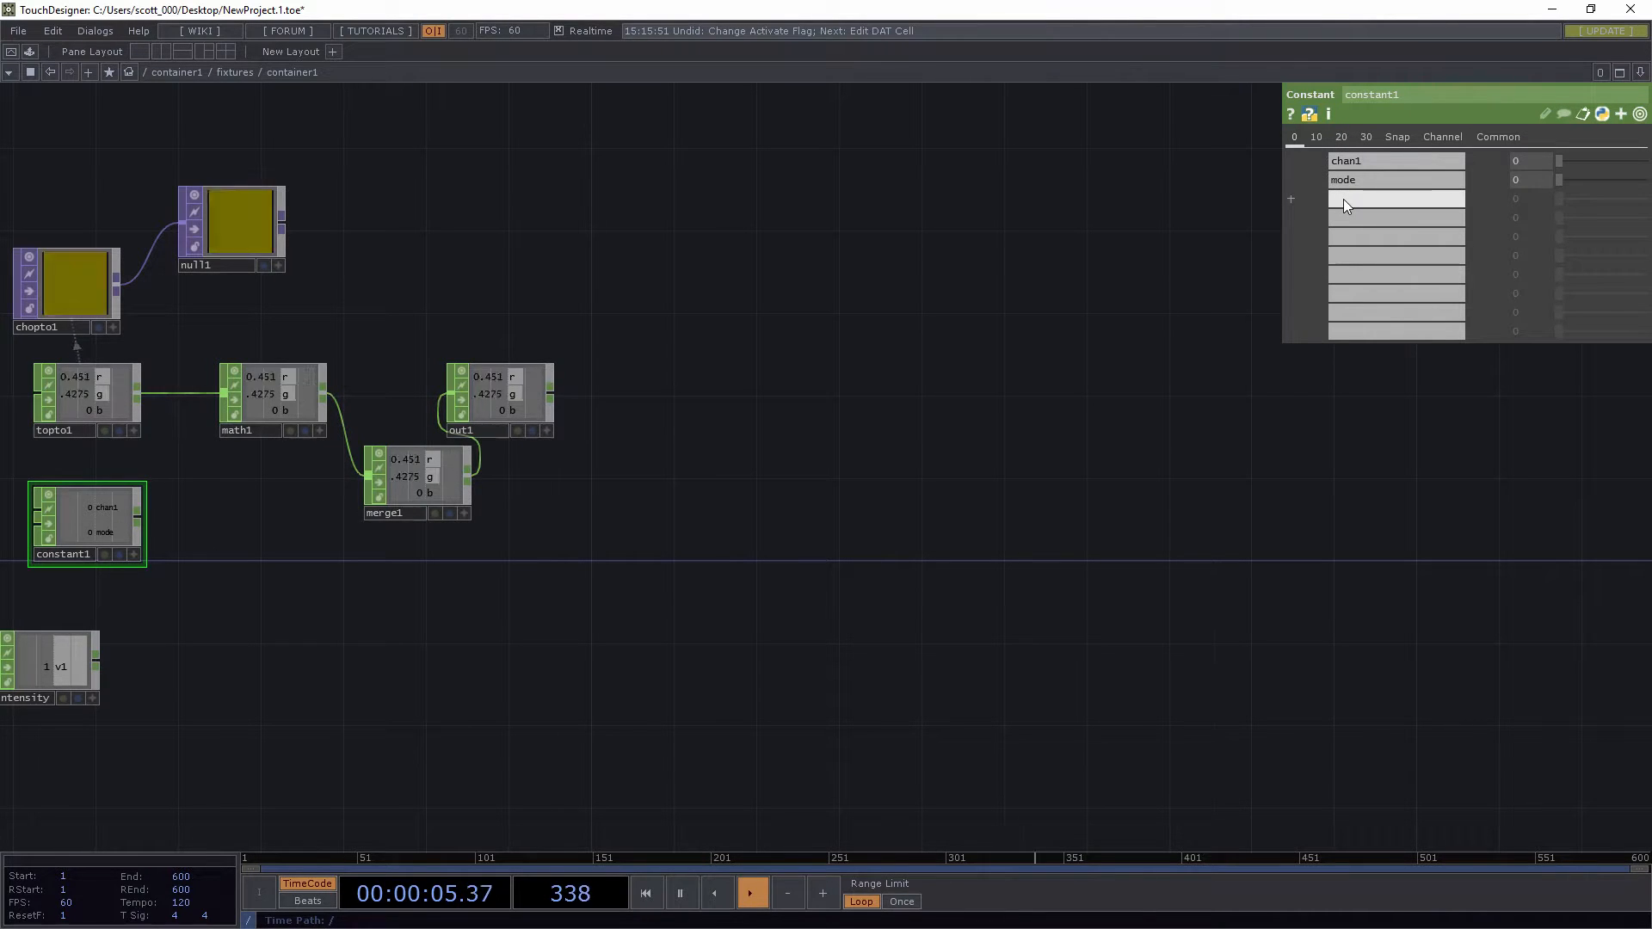
{"action": "type", "text": "e"}
{"action": "left_click", "coordinate": [1354, 216]}
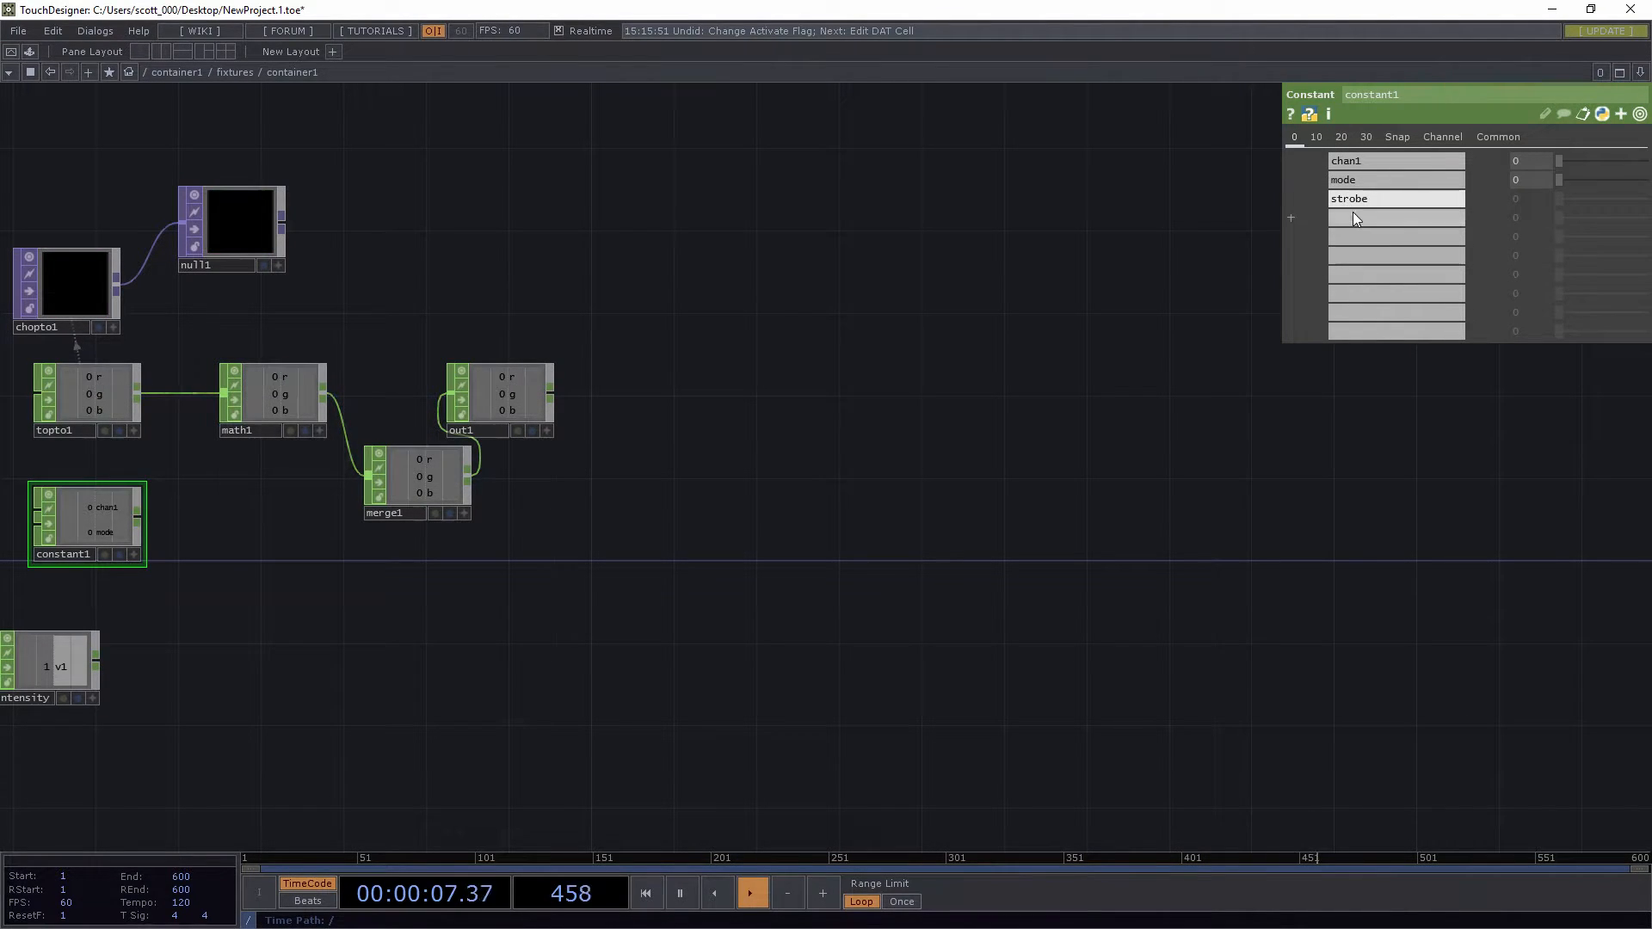
{"action": "type", "text": "intensit"}
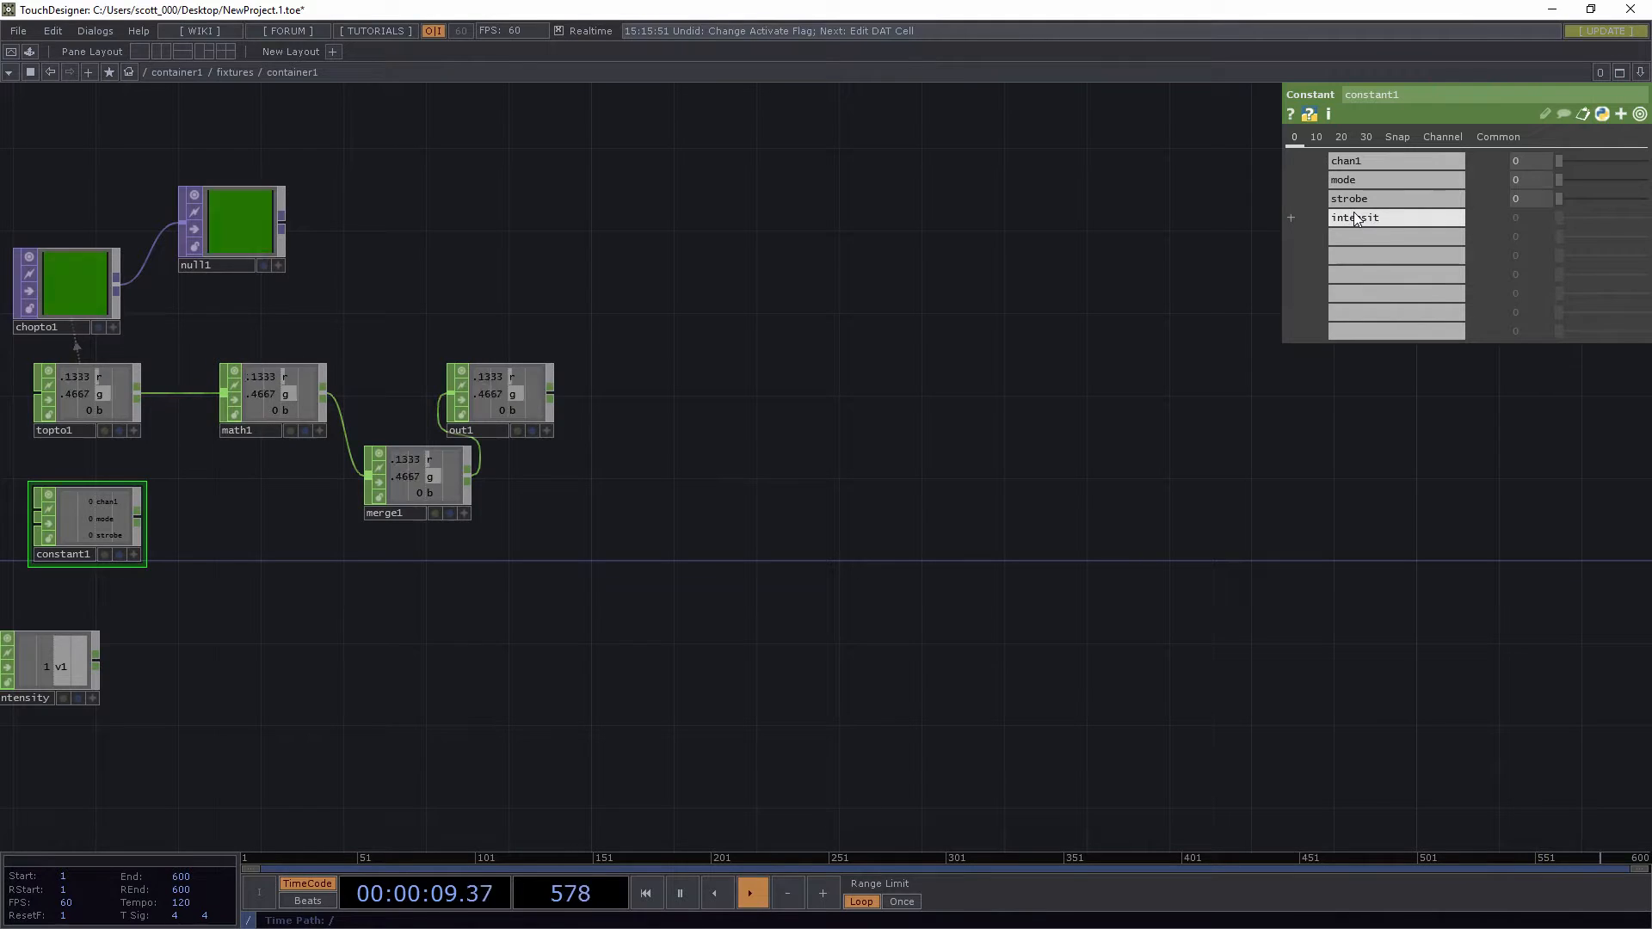
{"action": "type", "text": "y"}
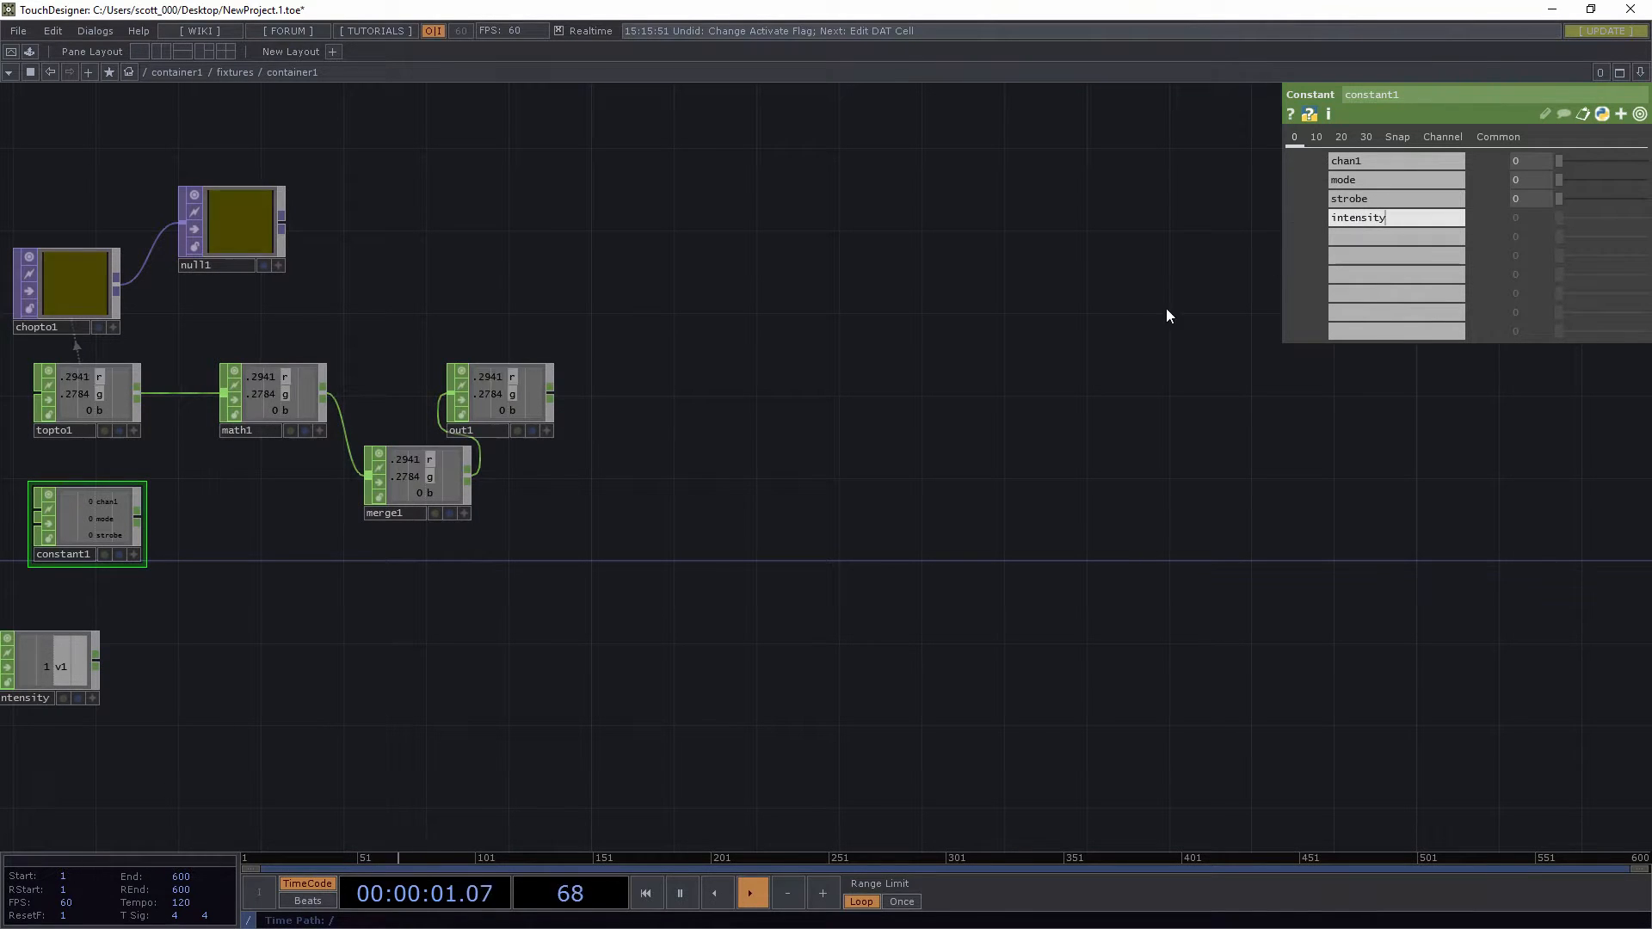
{"action": "left_click", "coordinate": [1056, 404]}
Split the workspace to show the fixtures network beside container1, and link constant1's intensity value to null_intensity's v1 channel
{"action": "left_click", "coordinate": [1528, 220]}
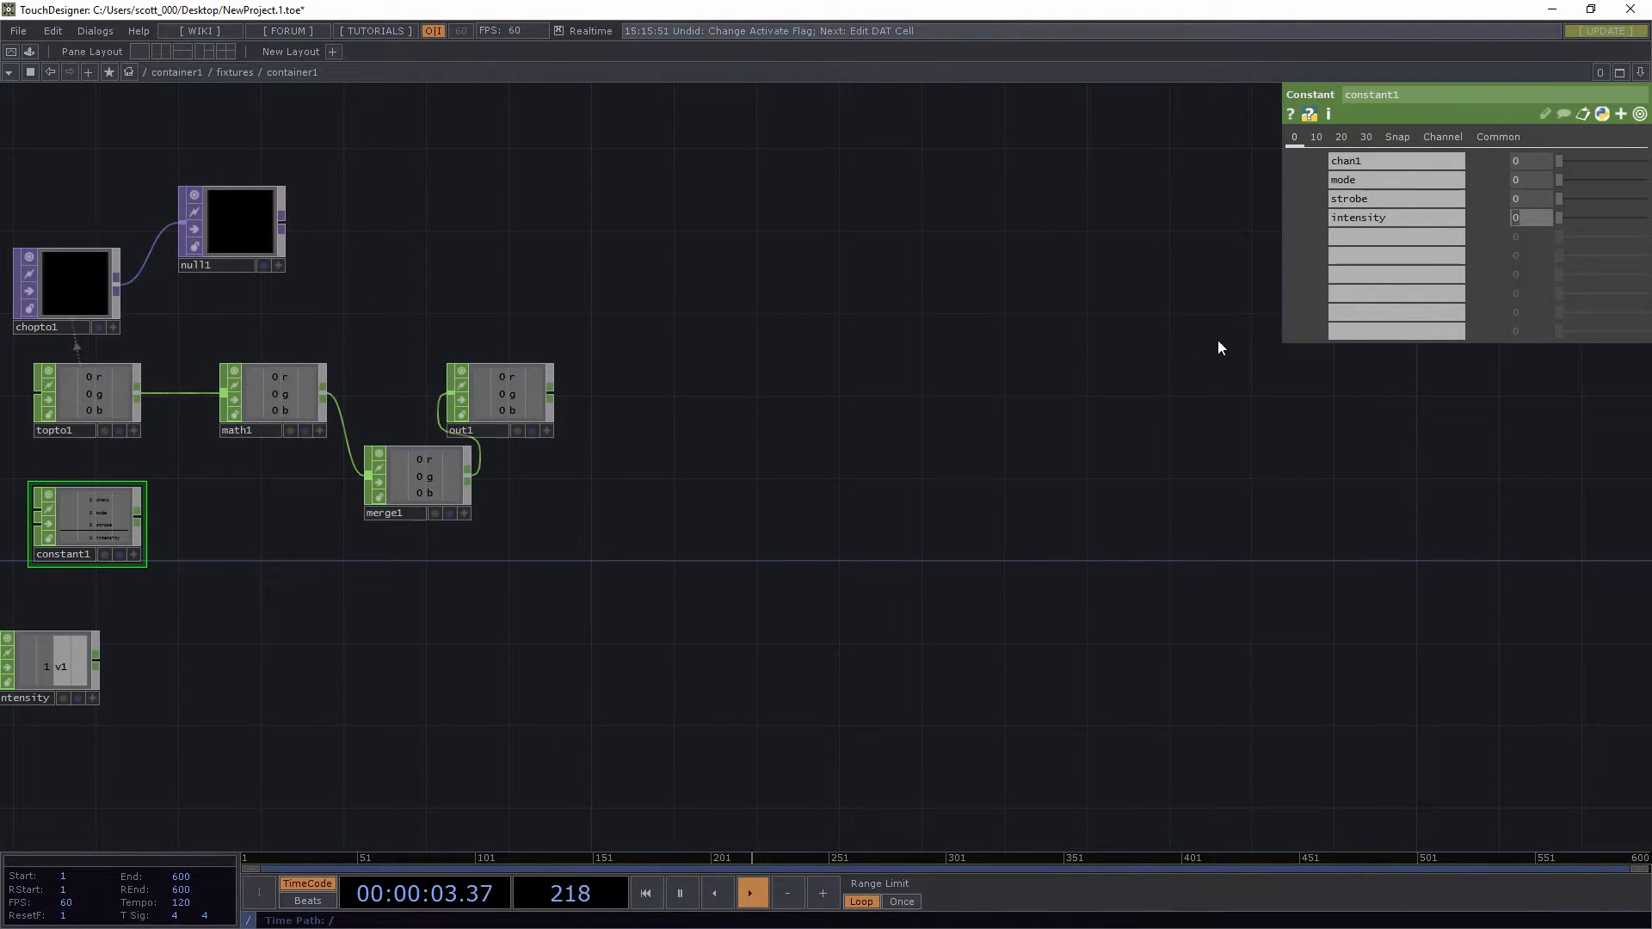
{"action": "left_click_drag", "start_coordinate": [1281, 195], "coordinate": [995, 225]}
{"action": "left_click_drag", "start_coordinate": [494, 235], "coordinate": [566, 249]}
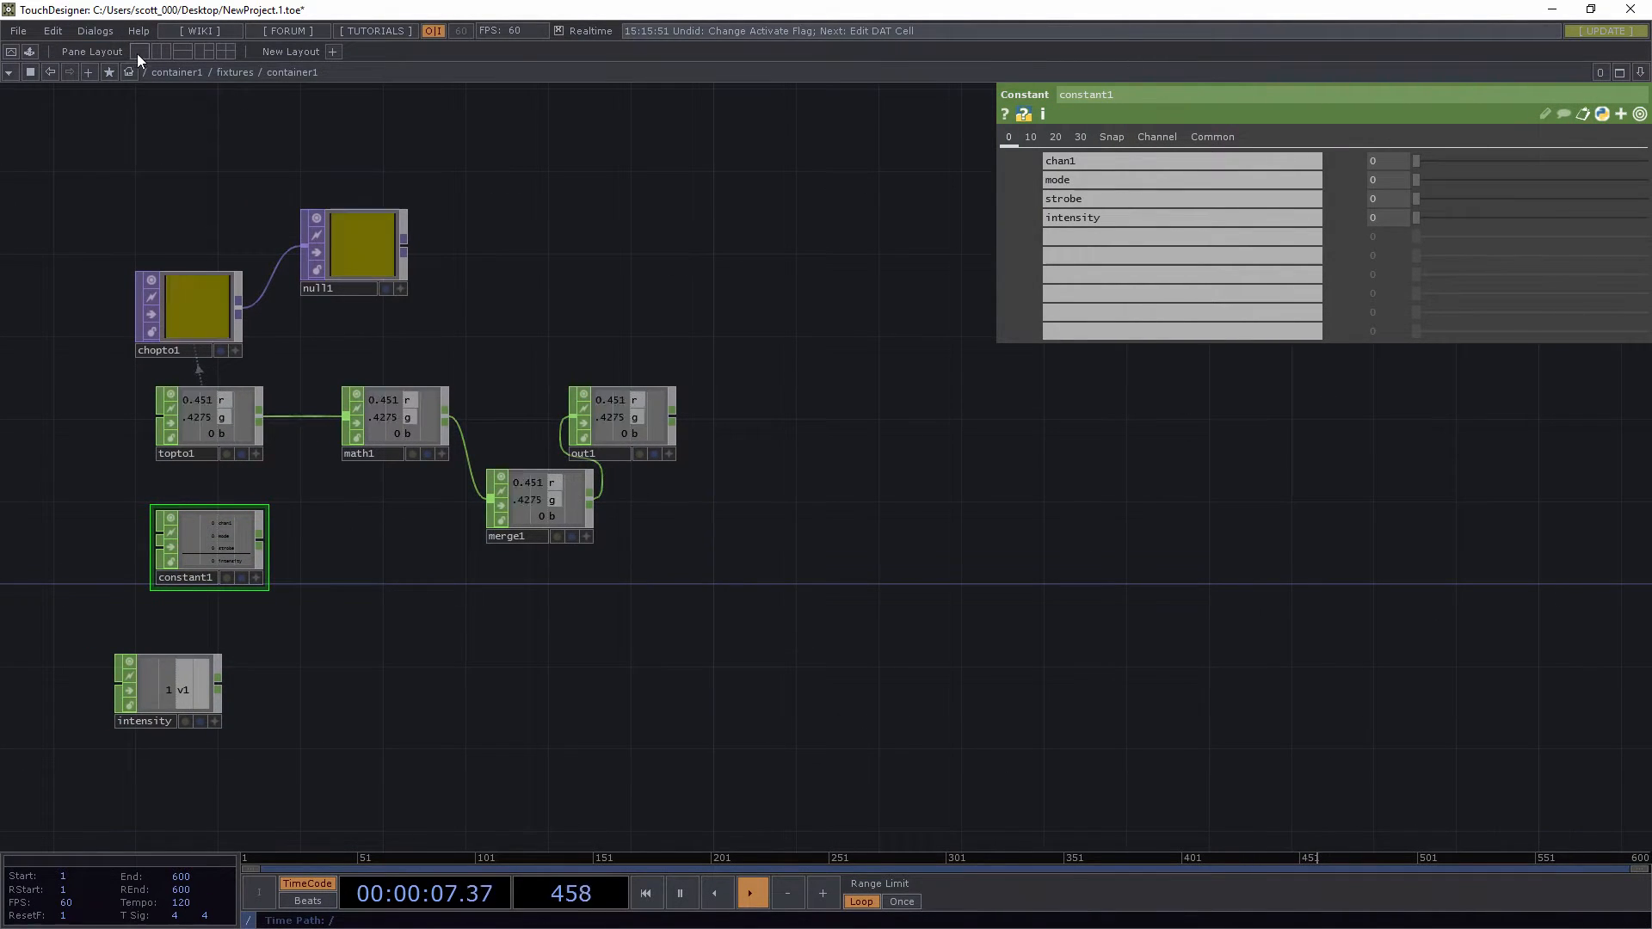
{"action": "left_click", "coordinate": [160, 51]}
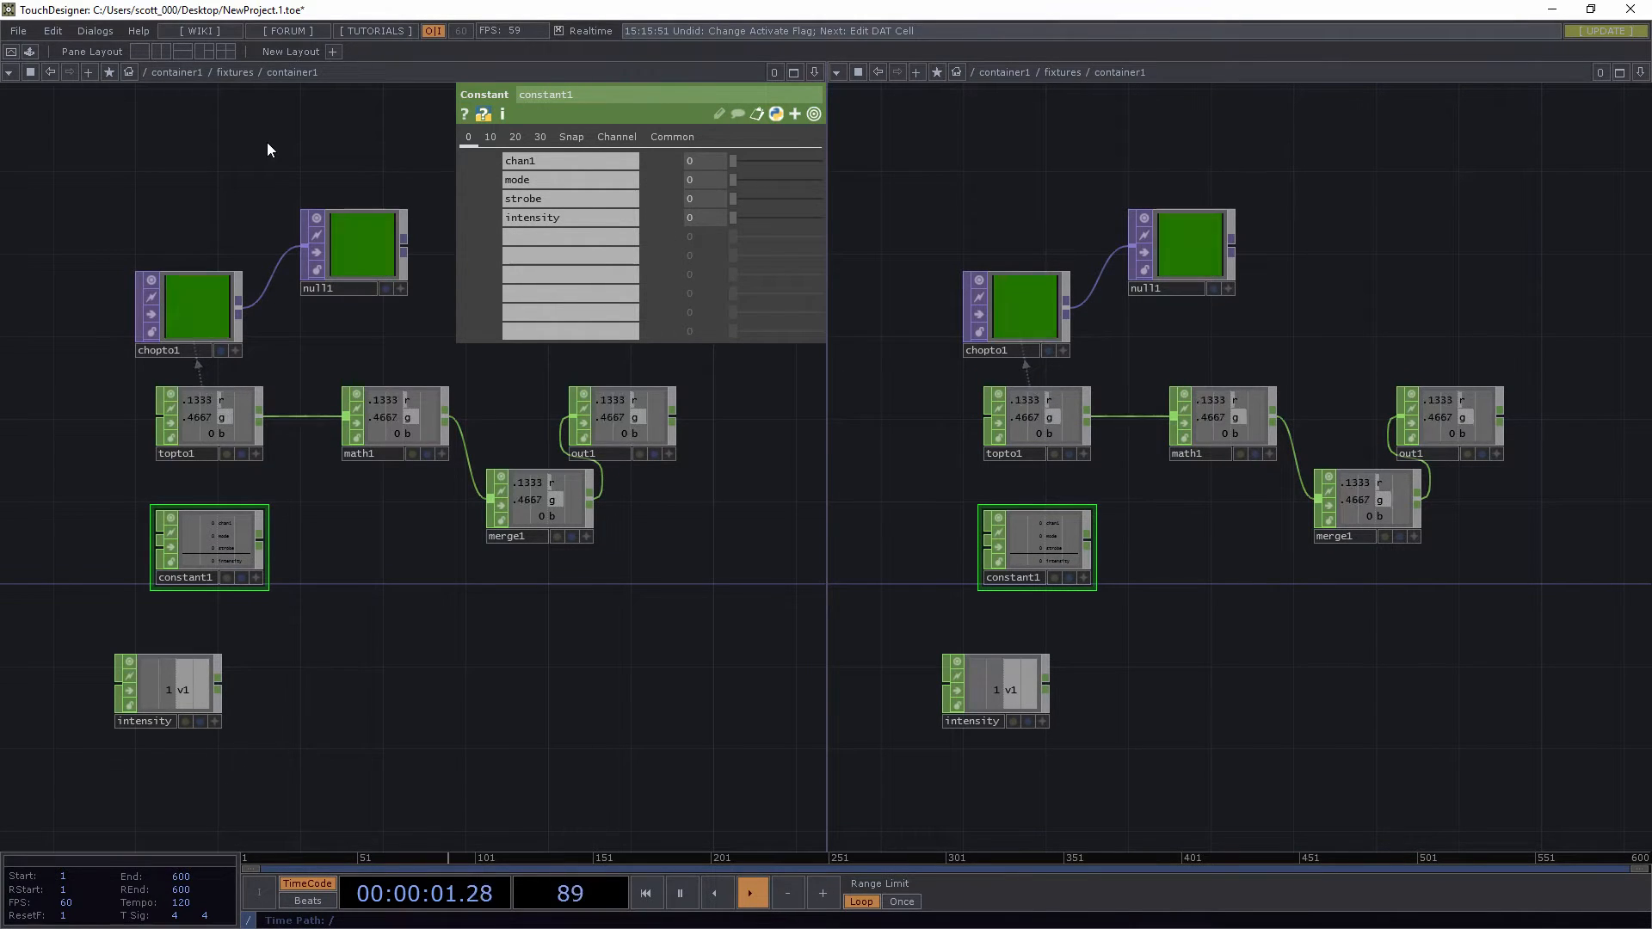
{"action": "key", "text": "u"}
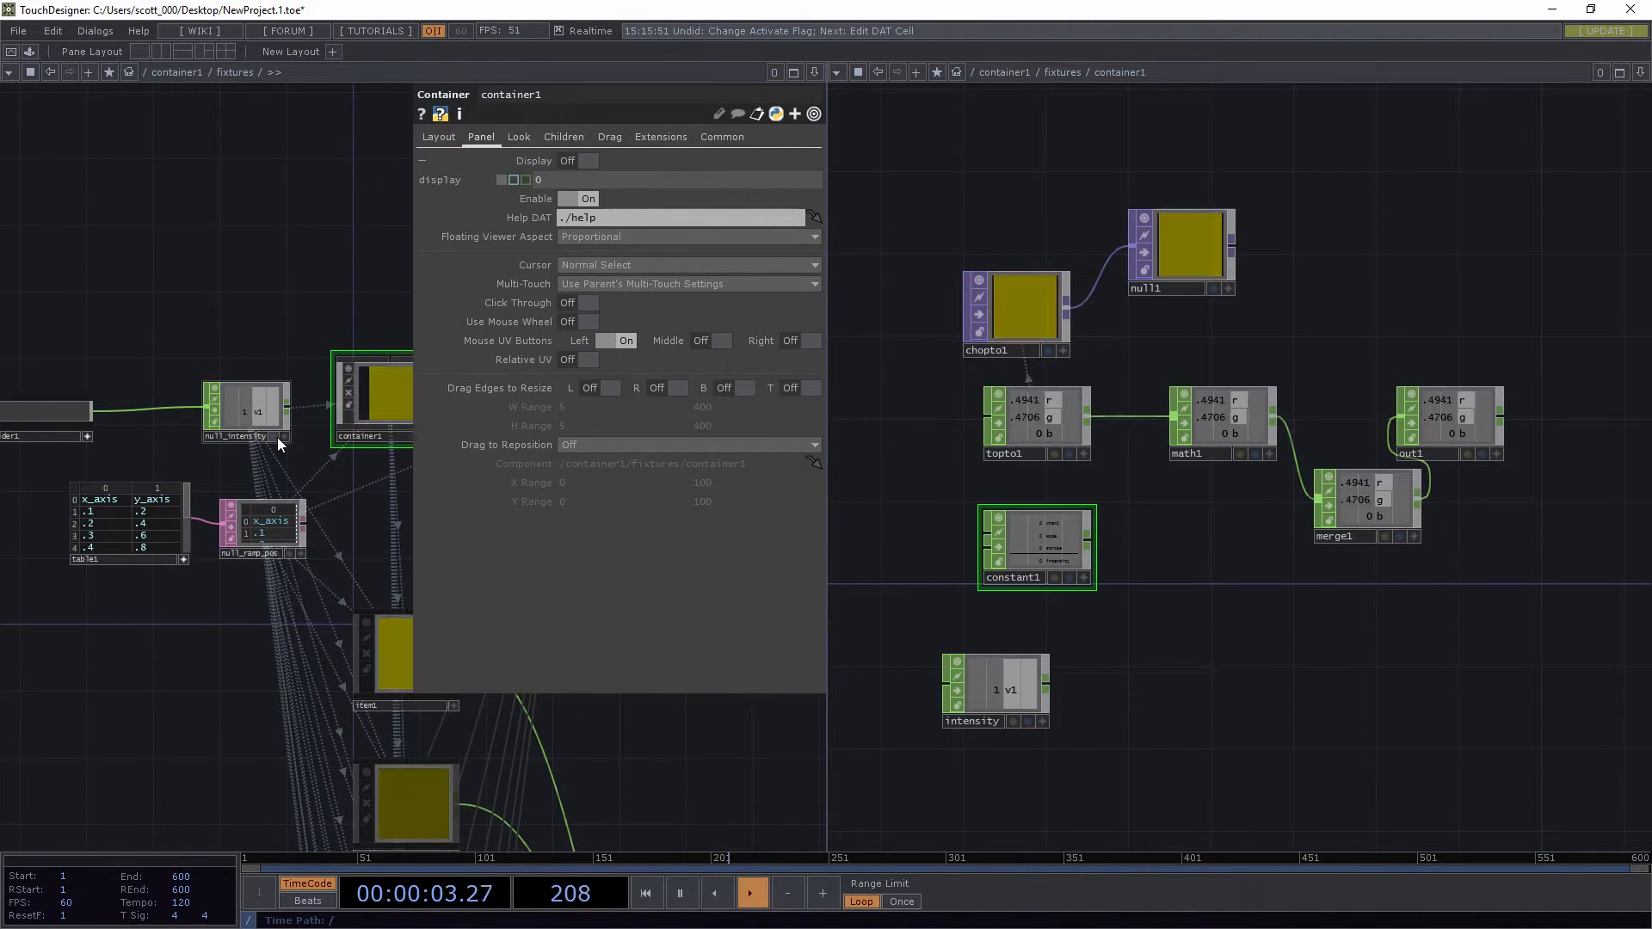
{"action": "left_click_drag", "start_coordinate": [249, 411], "coordinate": [1519, 219]}
{"action": "left_click", "coordinate": [1539, 194]}
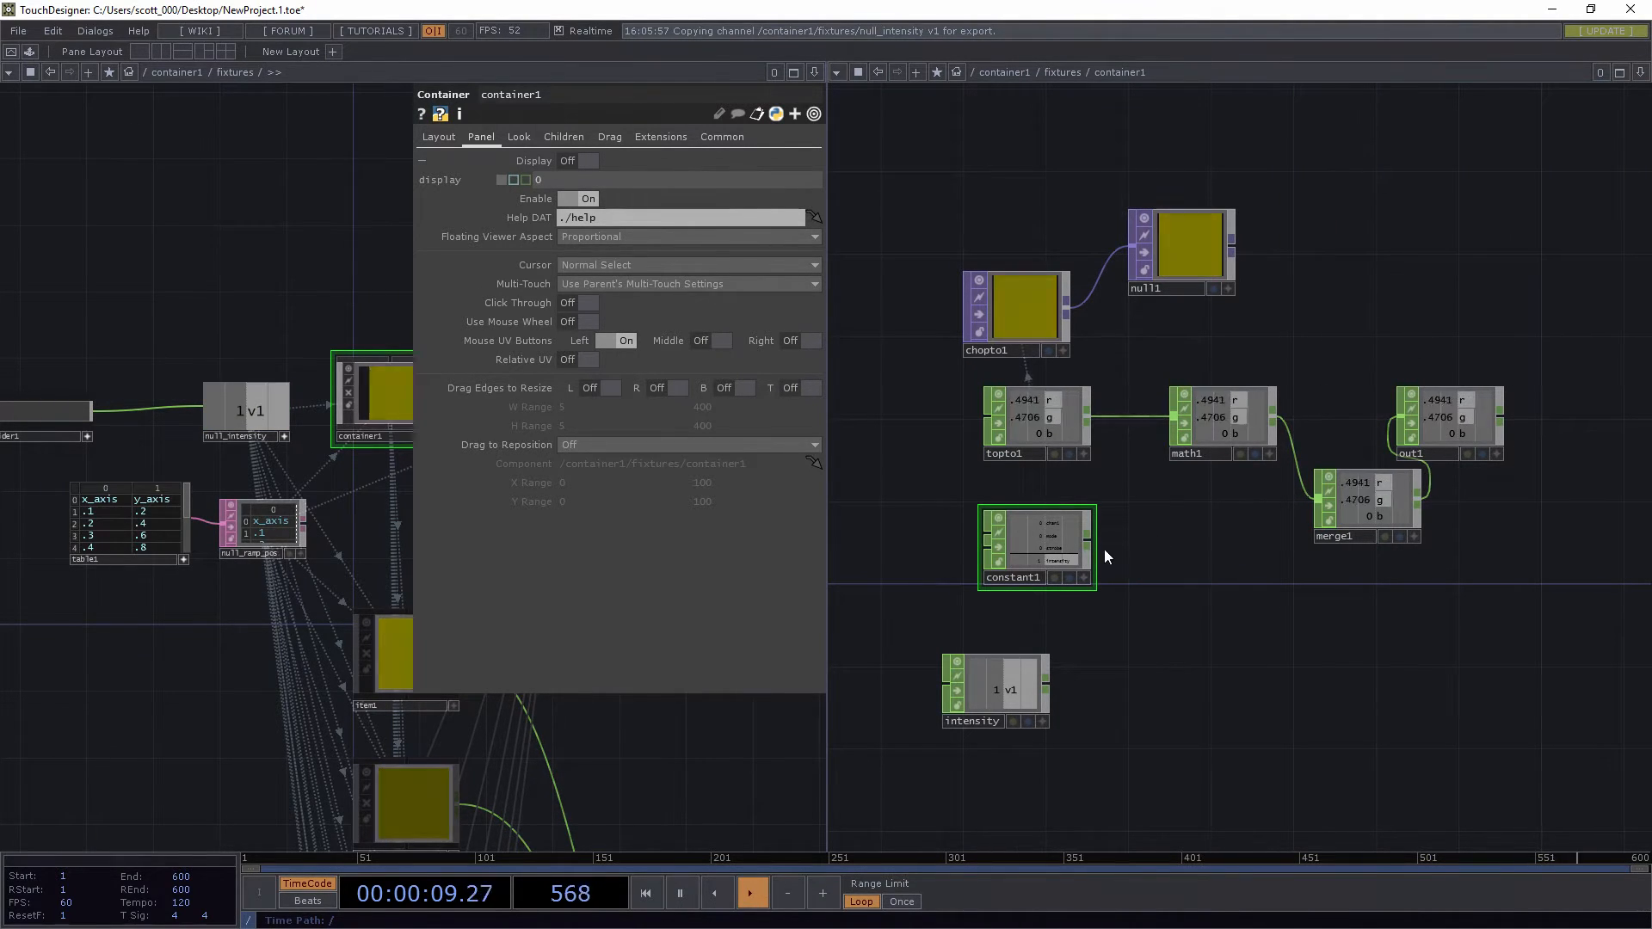
Connect constant1 to merge1 as its second input and inspect the combined channels
{"action": "left_click_drag", "start_coordinate": [1089, 543], "coordinate": [1243, 530]}
{"action": "scroll", "coordinate": [1284, 513], "scroll_direction": "up", "scroll_amount": 3}
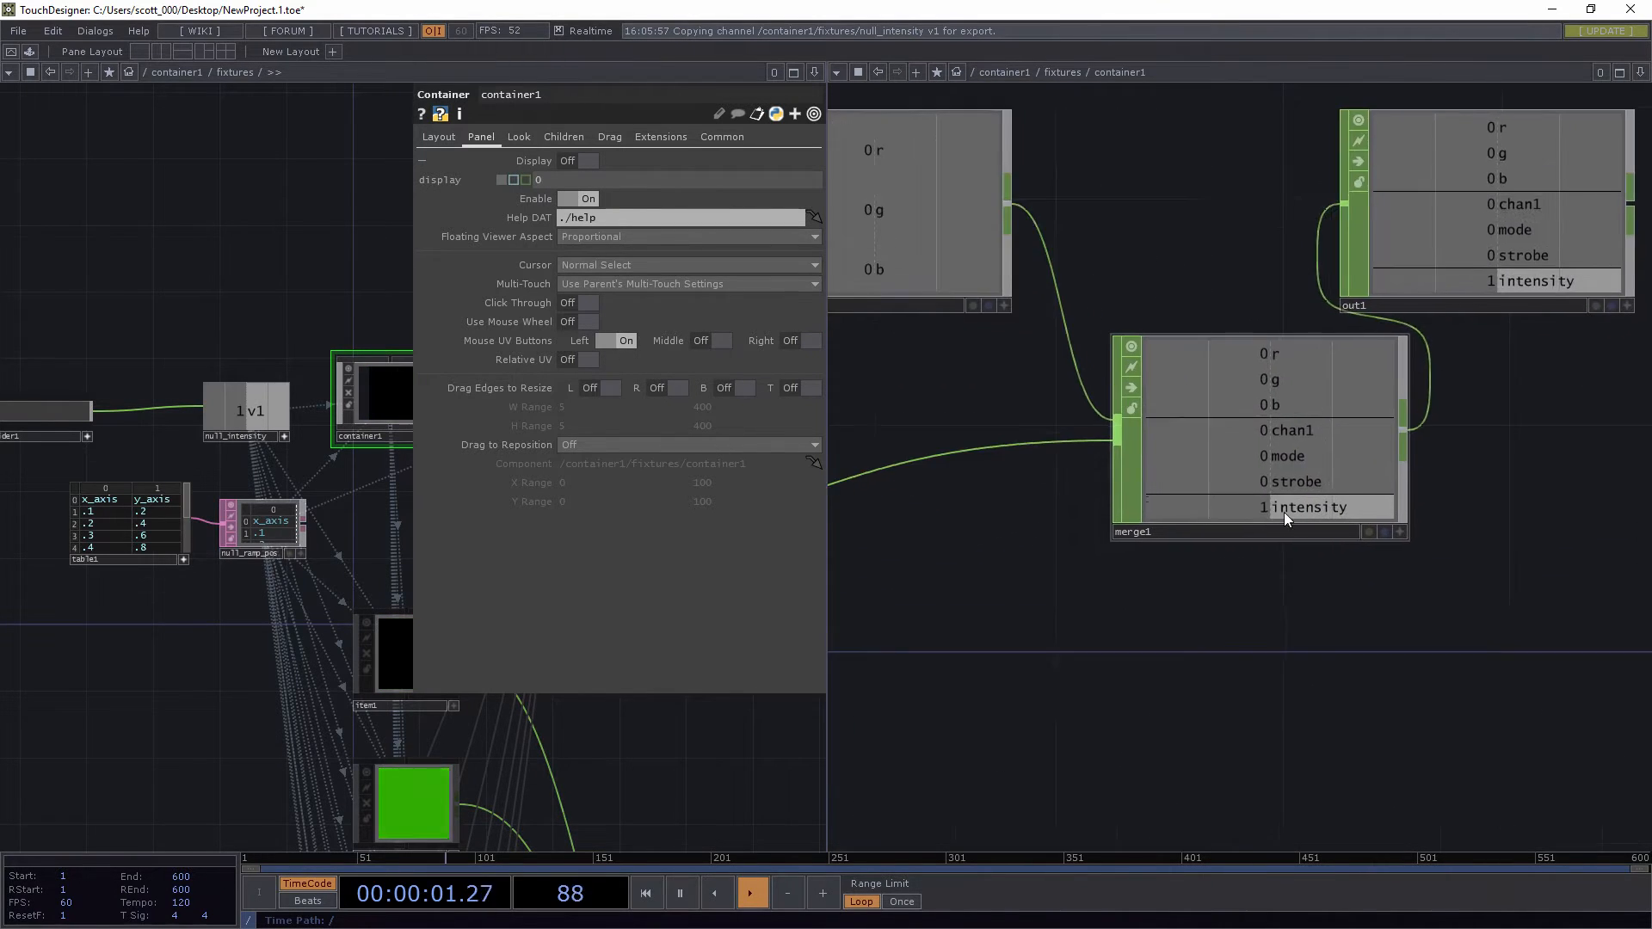
{"action": "scroll", "coordinate": [1283, 513], "scroll_direction": "down", "scroll_amount": 1}
{"action": "left_click_drag", "start_coordinate": [1201, 598], "coordinate": [1322, 580]}
{"action": "scroll", "coordinate": [1321, 580], "scroll_direction": "down", "scroll_amount": 4}
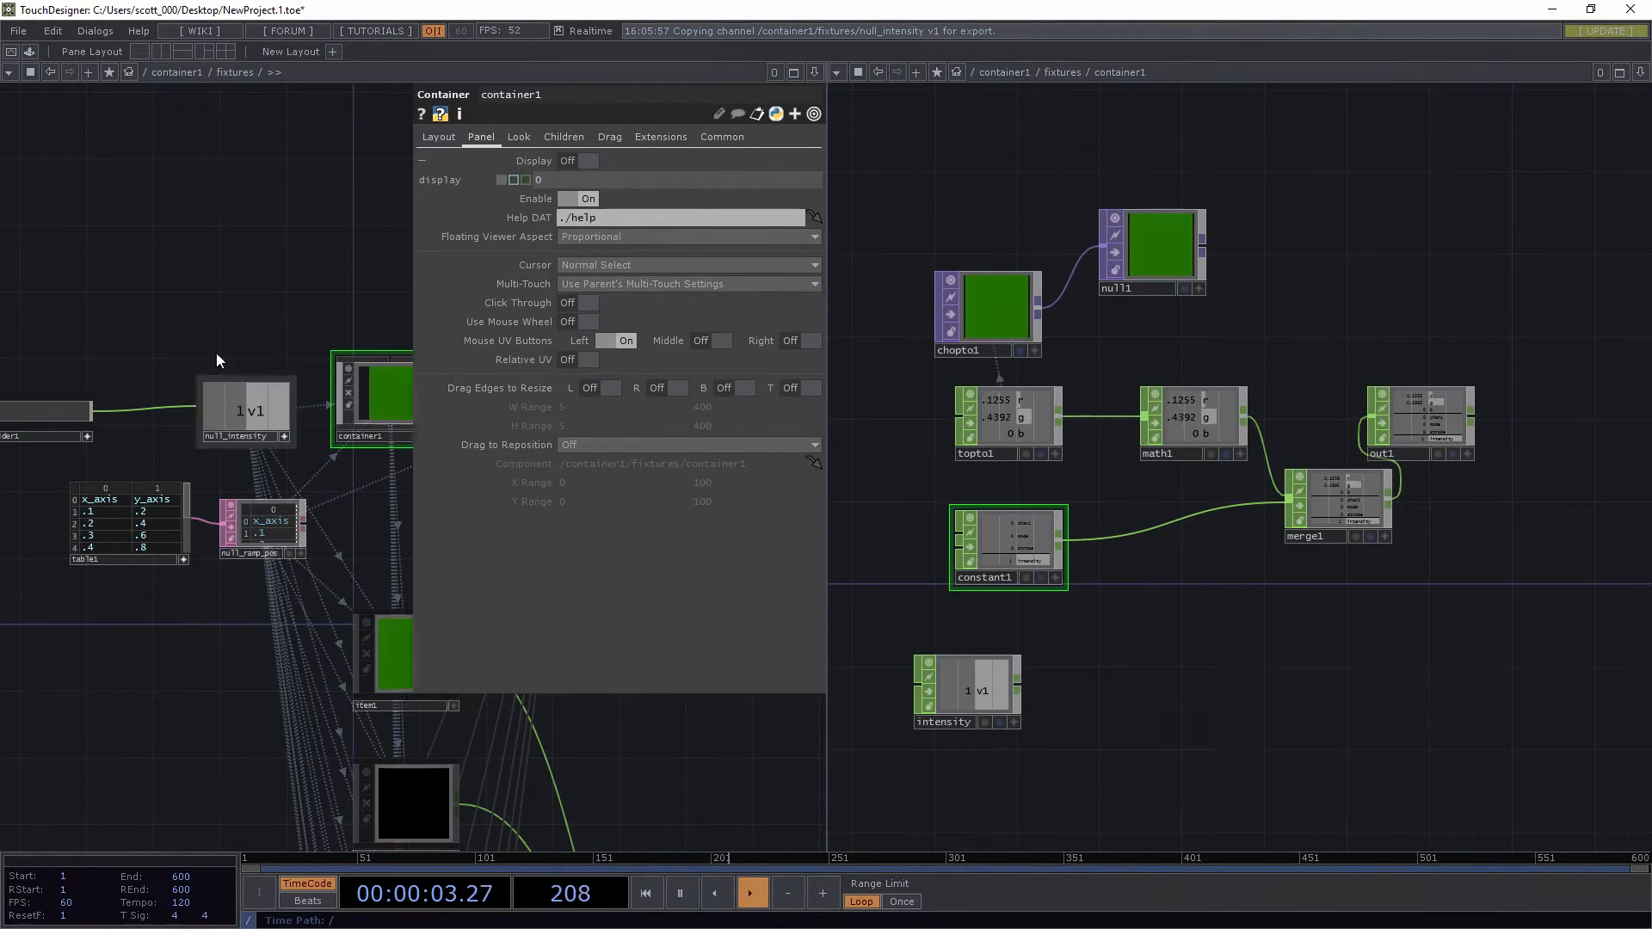
Test slider1's effect on constant1's intensity channel, and space merge1 and out1 further apart to the right of math1
{"action": "left_click_drag", "start_coordinate": [188, 324], "coordinate": [343, 306]}
{"action": "left_click_drag", "start_coordinate": [244, 395], "coordinate": [172, 405]}
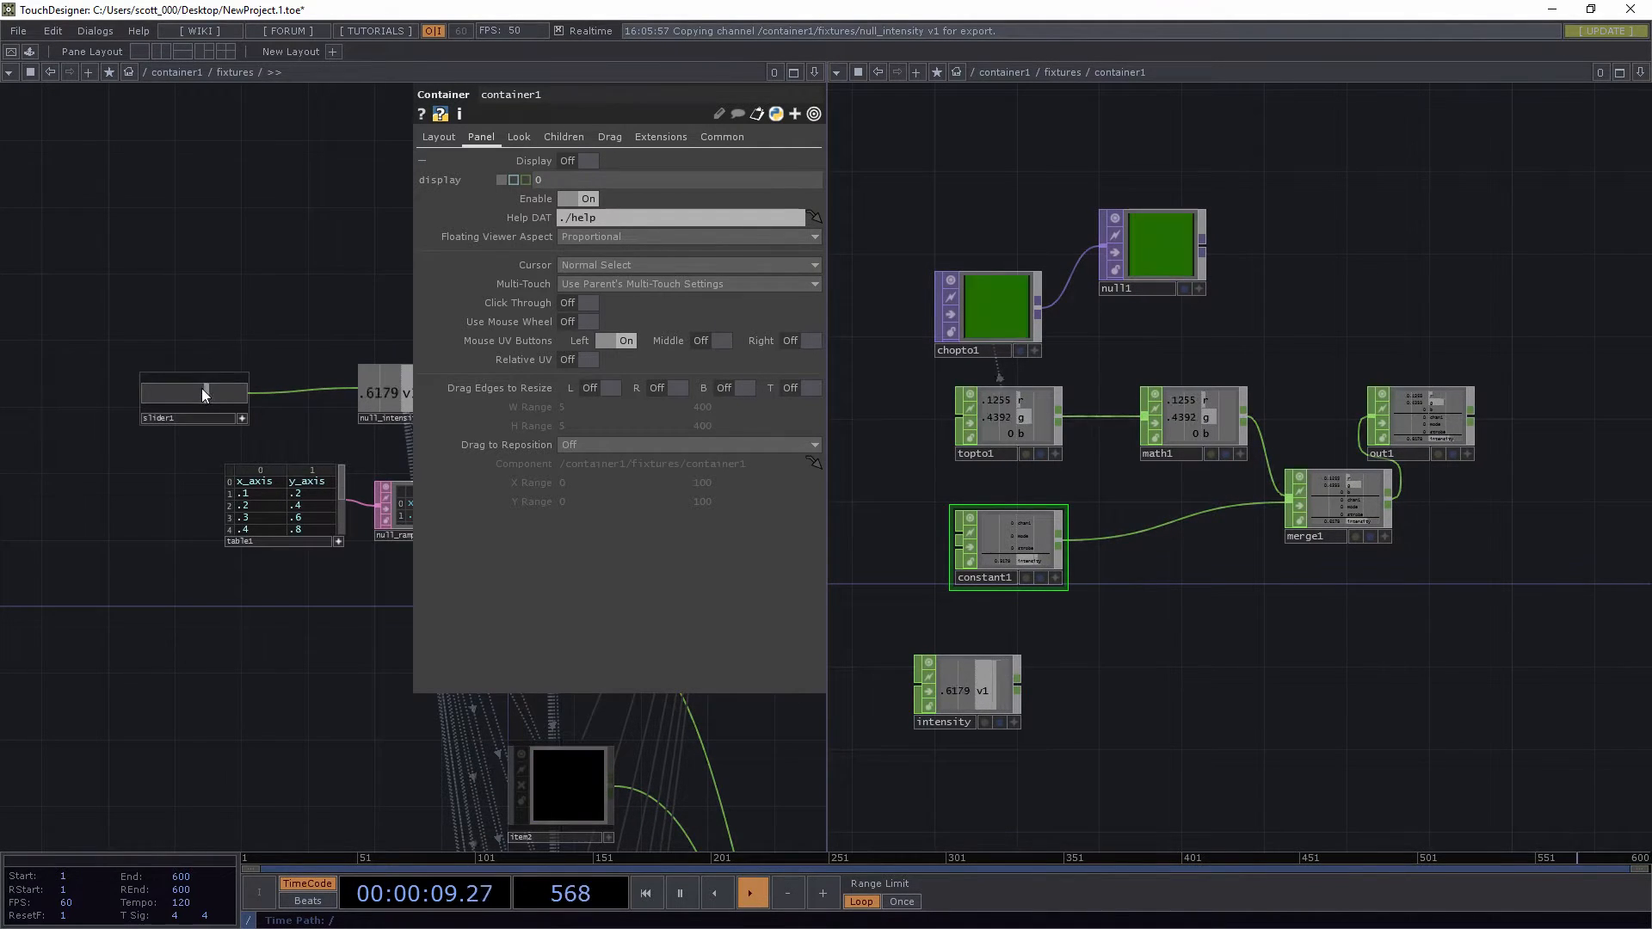
{"action": "left_click_drag", "start_coordinate": [157, 403], "coordinate": [192, 392]}
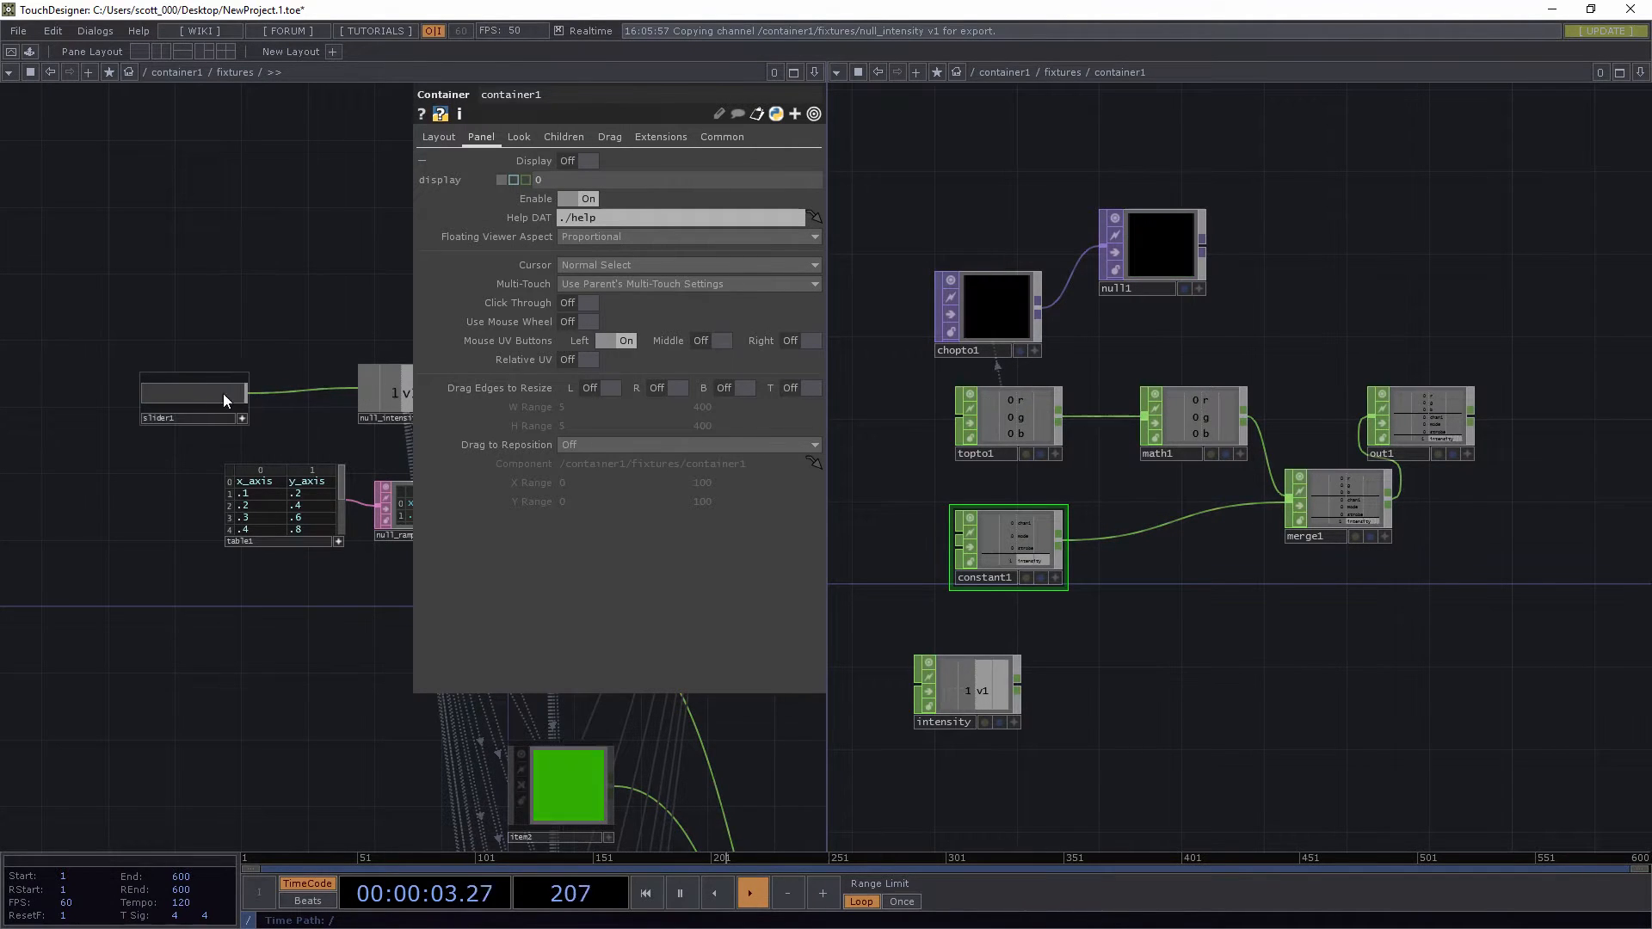
{"action": "left_click_drag", "start_coordinate": [1399, 415], "coordinate": [1541, 463]}
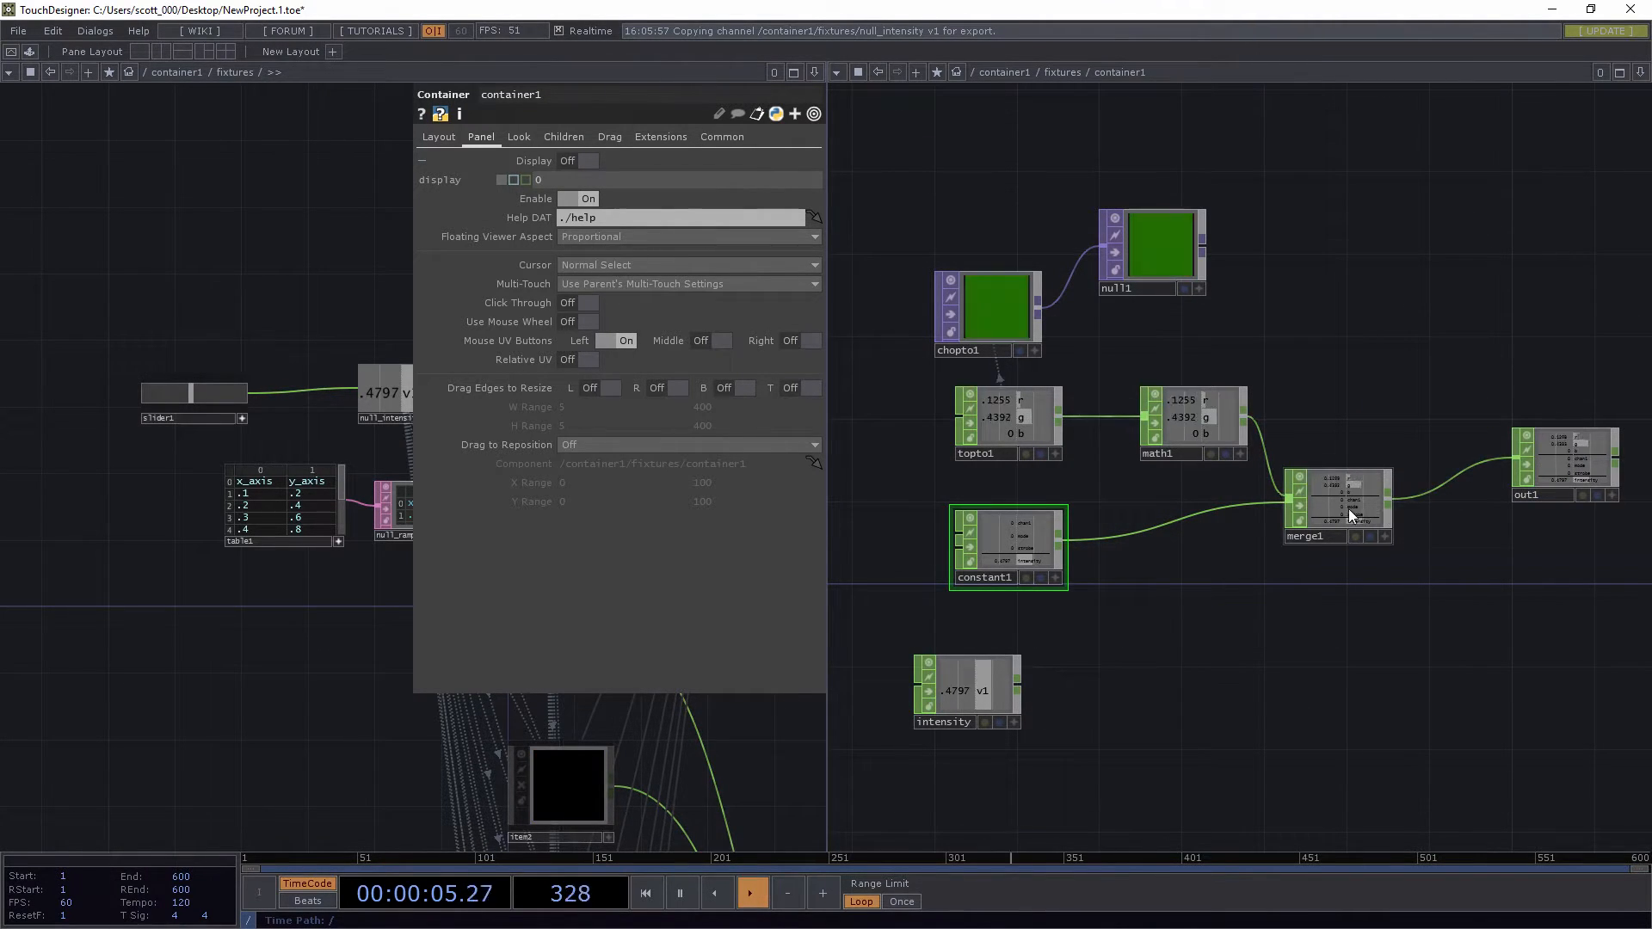
{"action": "left_click_drag", "start_coordinate": [1349, 508], "coordinate": [1390, 488]}
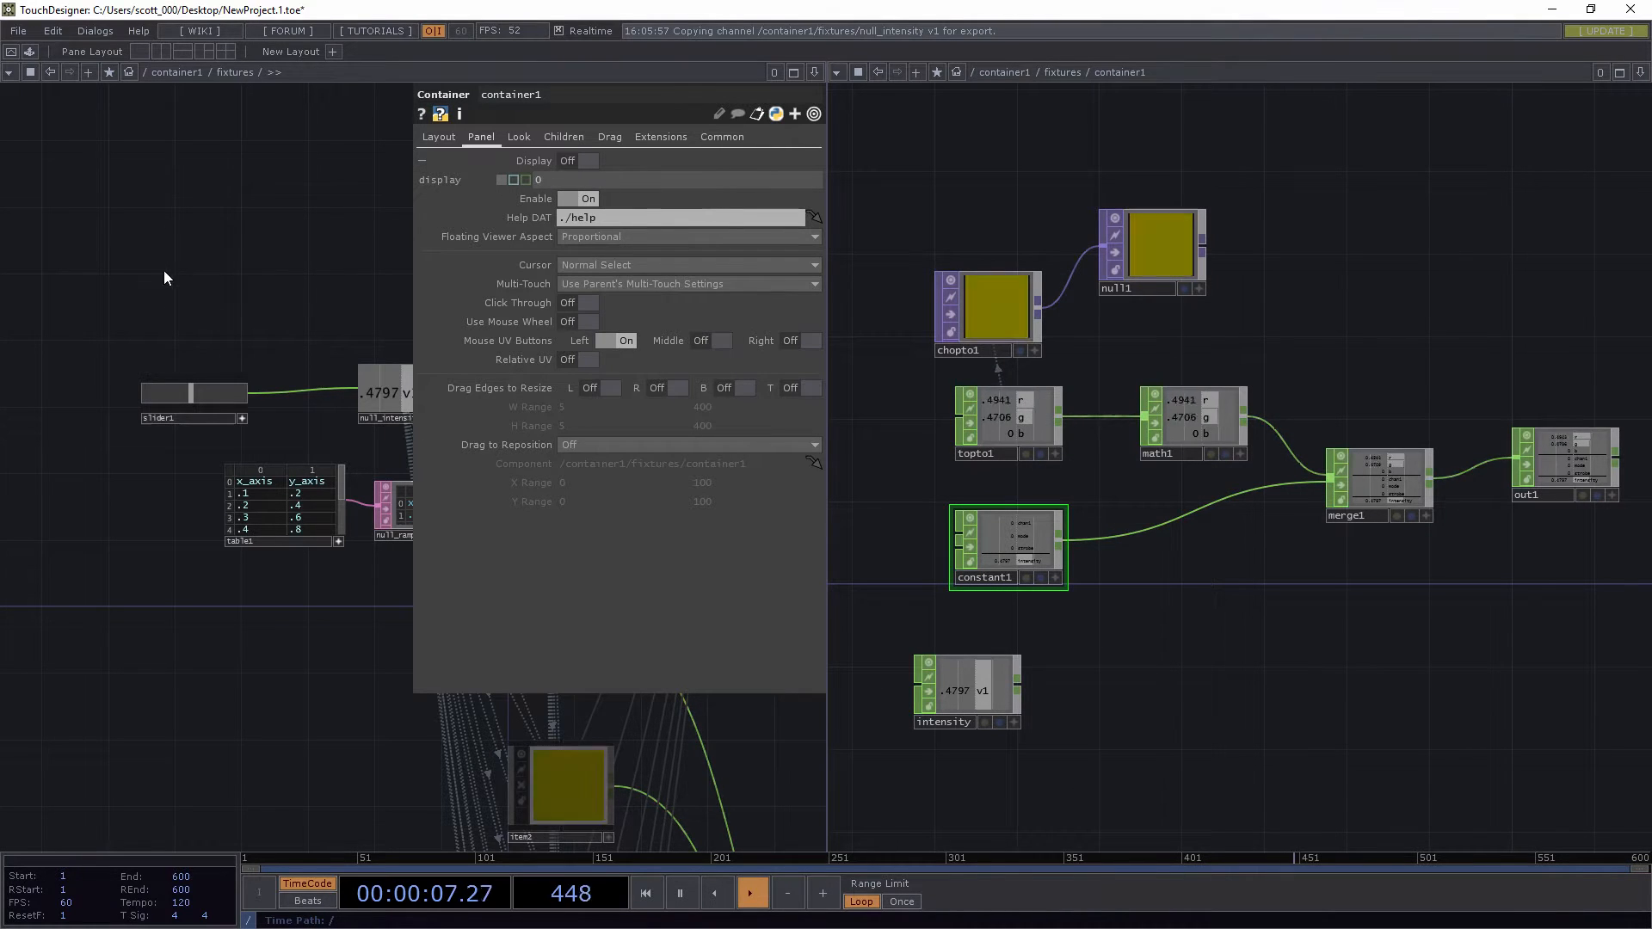
{"action": "left_click_drag", "start_coordinate": [174, 260], "coordinate": [372, 417]}
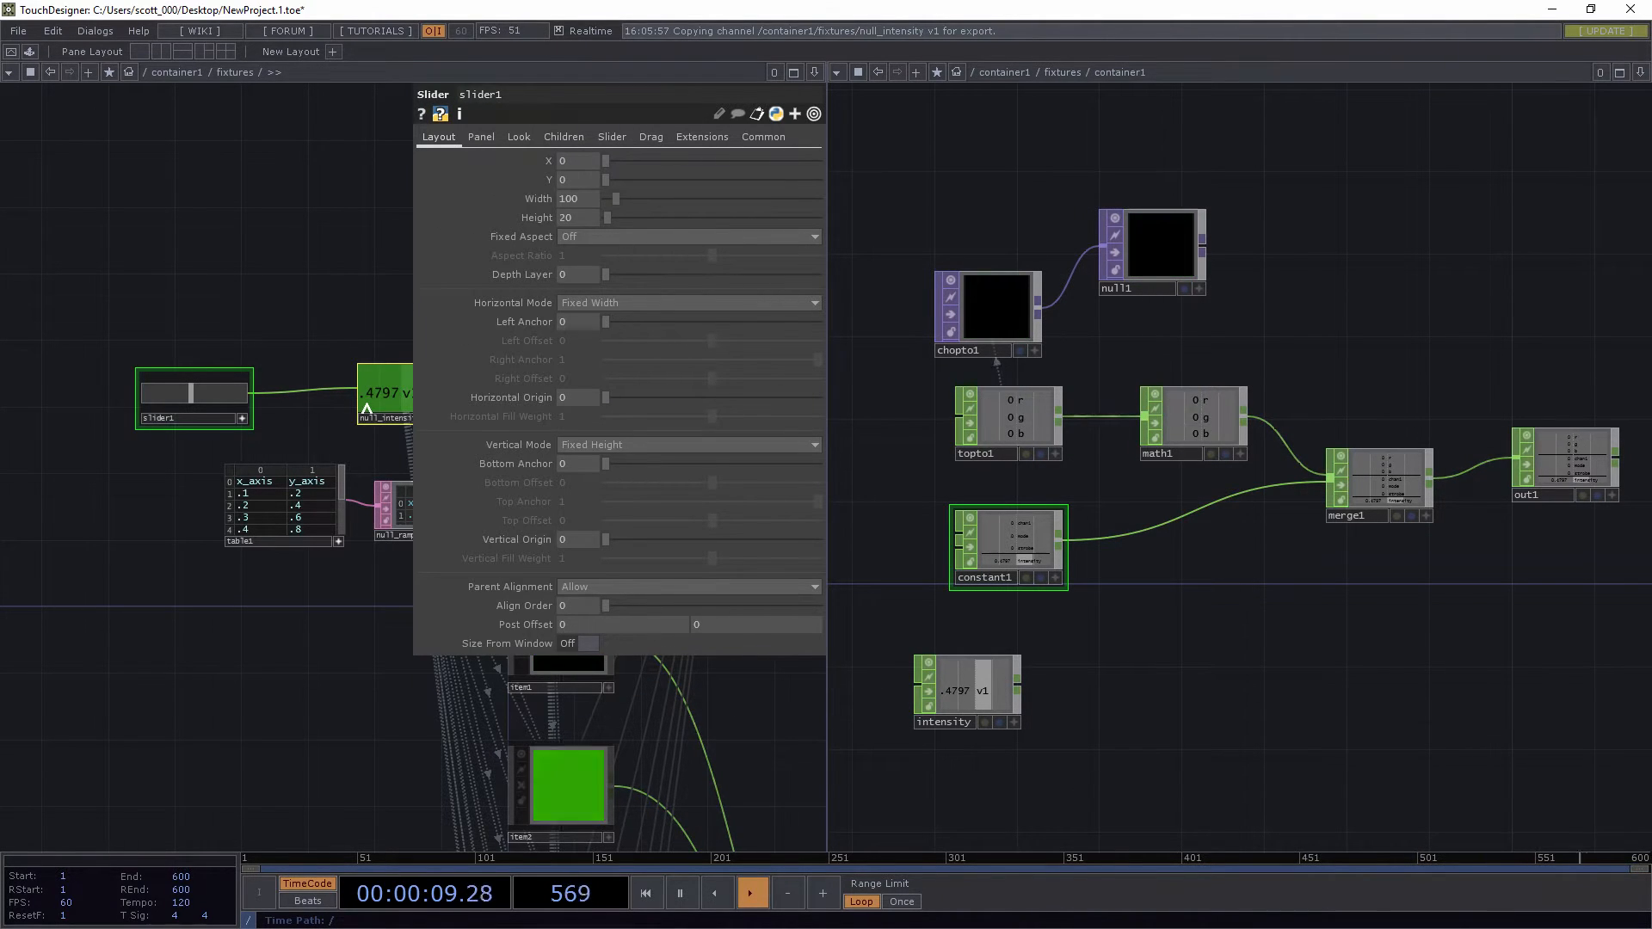
{"action": "key", "text": "ctrl+v"}
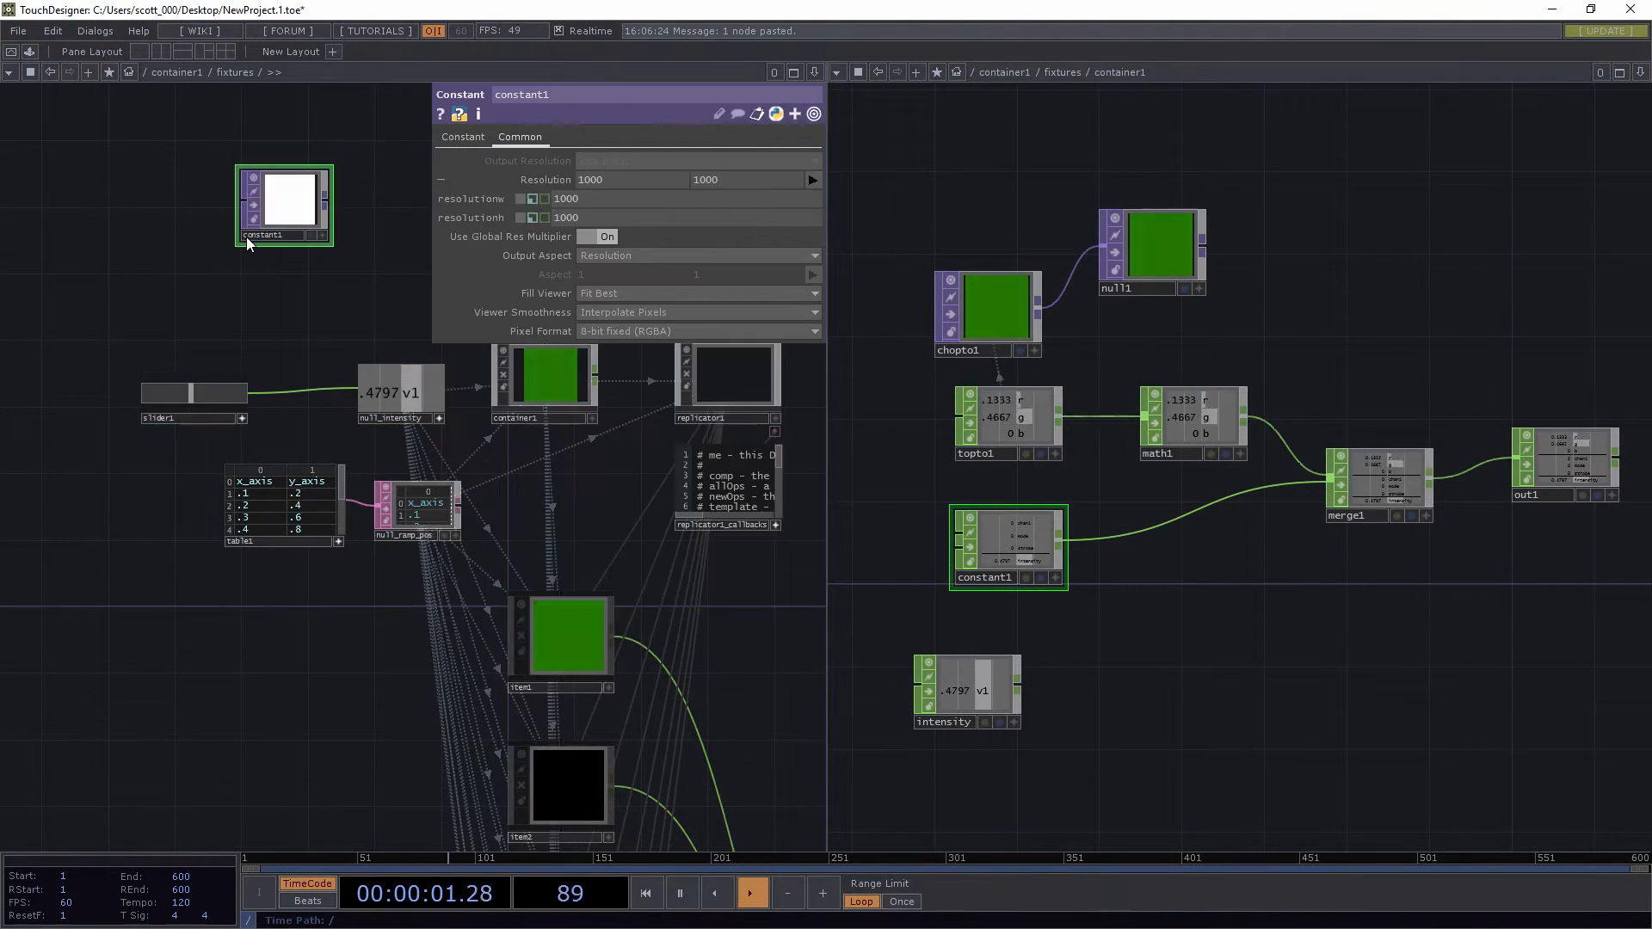
{"action": "key", "text": "Delete"}
Duplicate slider1 and null_intensity above the originals in the fixtures network, and hide the parameters there
{"action": "left_click_drag", "start_coordinate": [100, 283], "coordinate": [404, 416]}
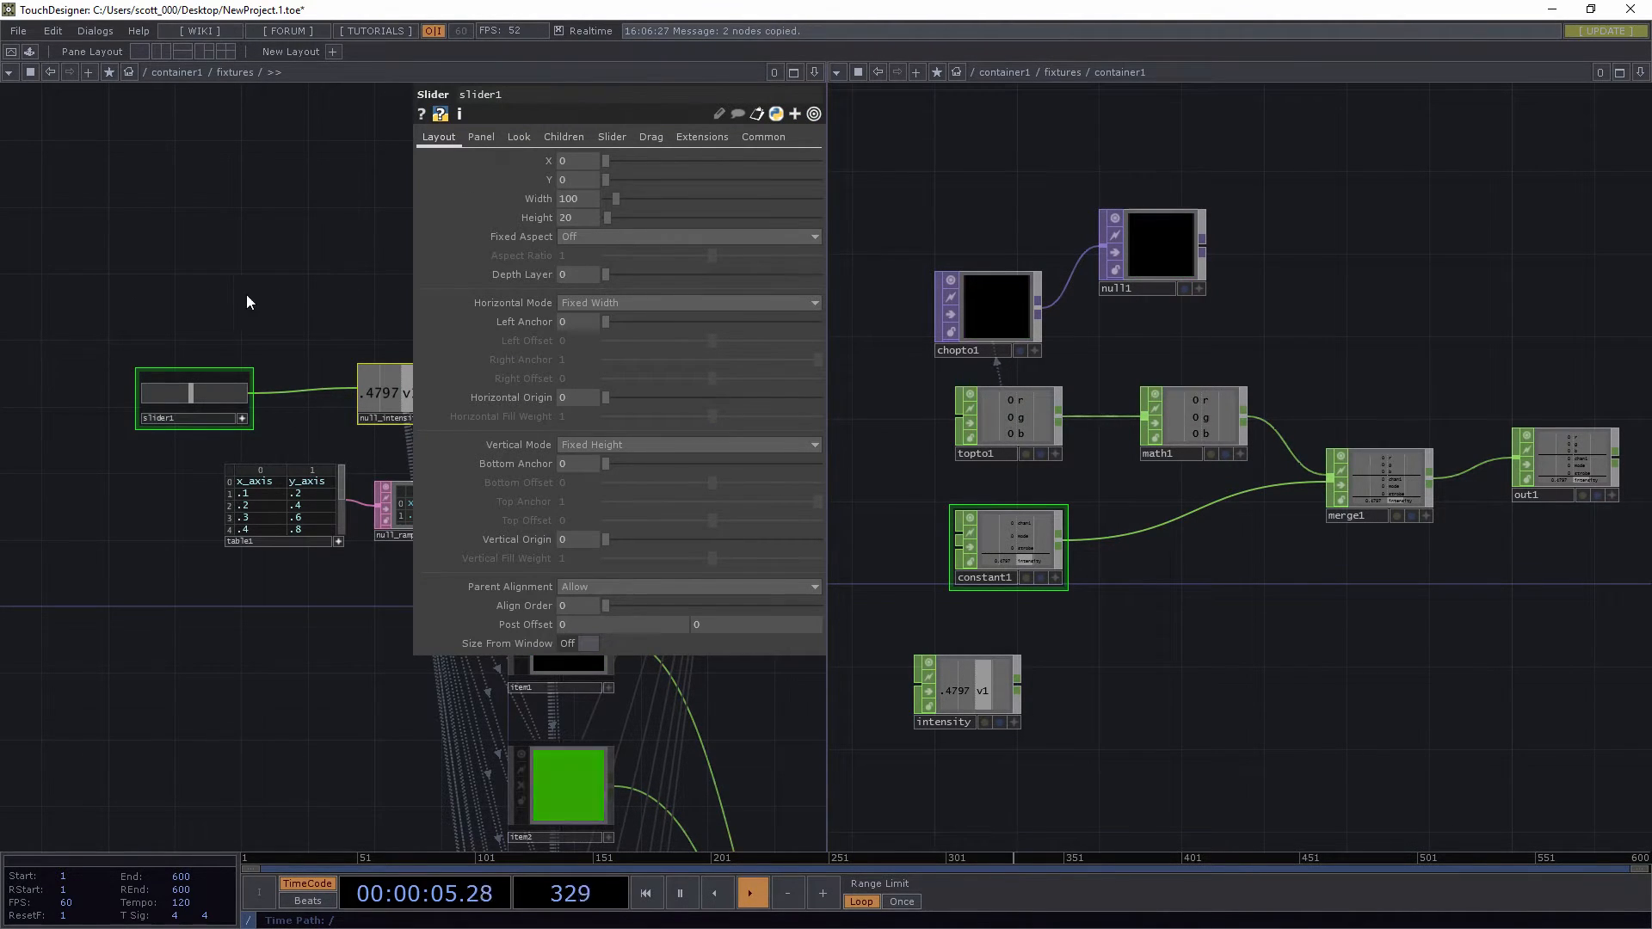
{"action": "key", "text": "p"}
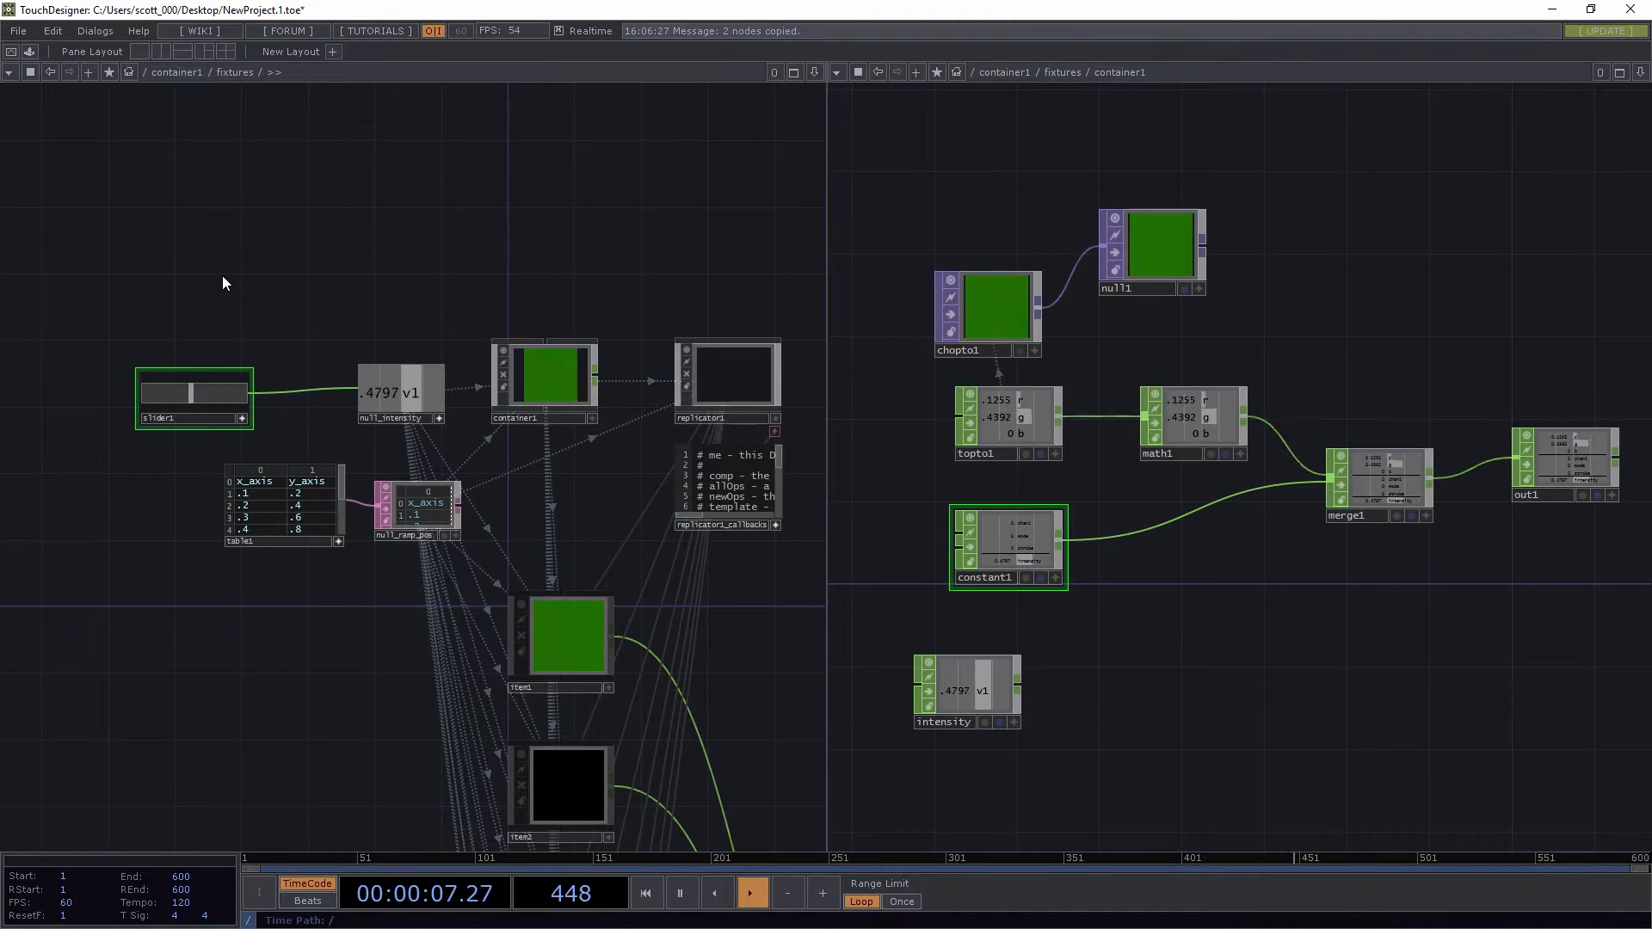
{"action": "key", "text": "ctrl+v"}
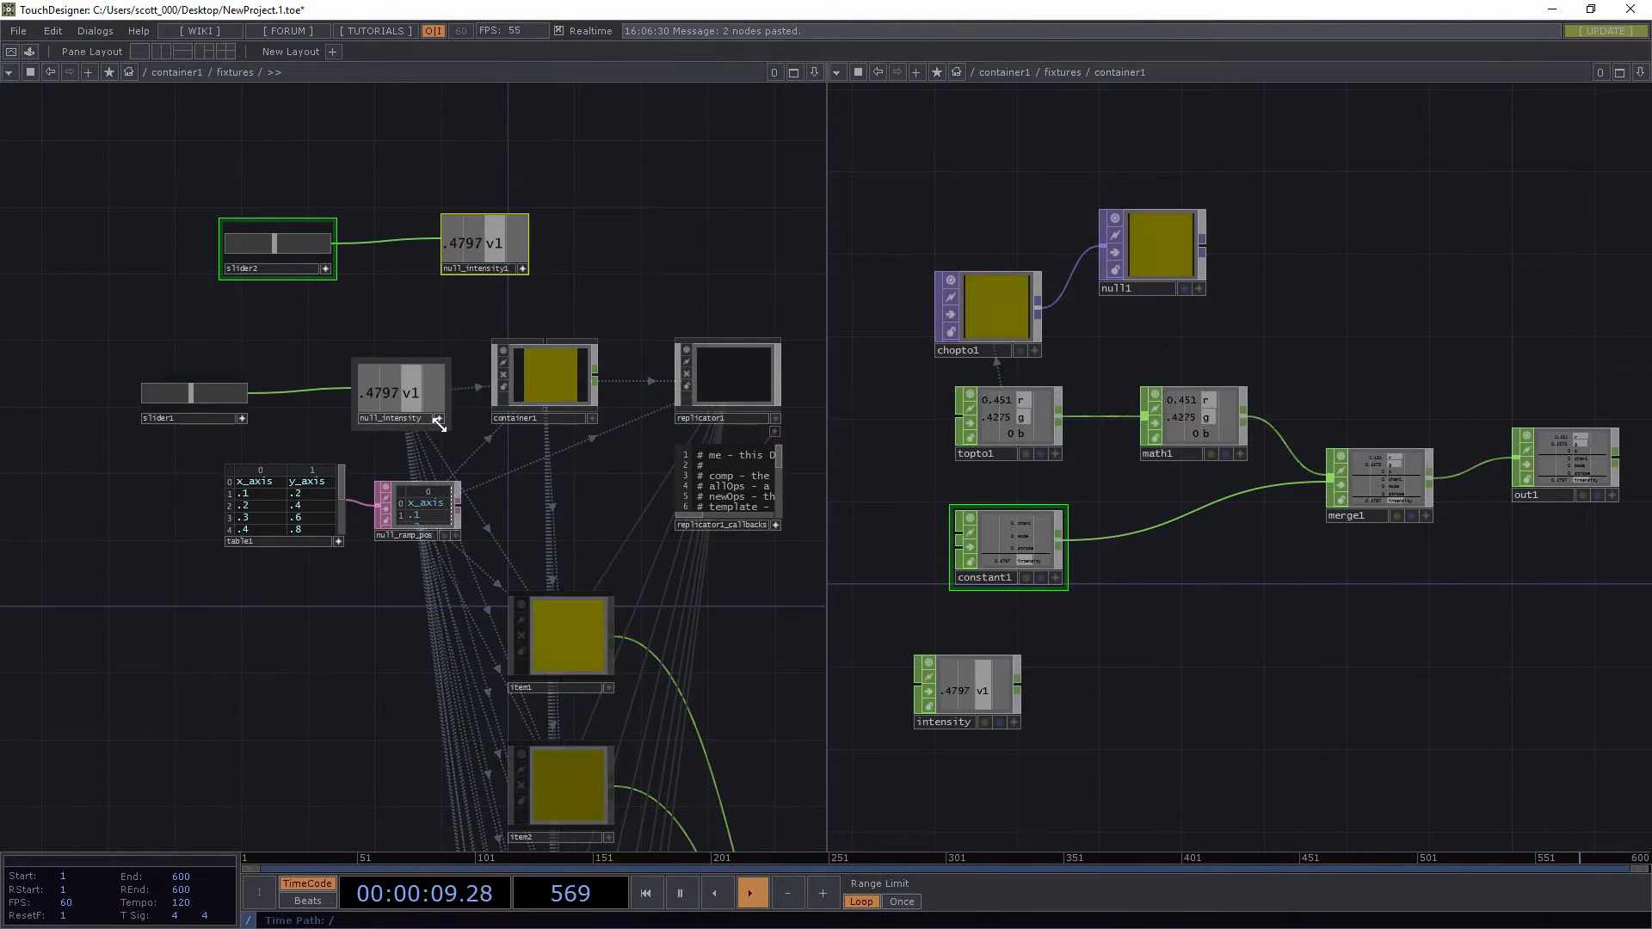
Move null_intensity next to slider1, and place the pair directly below slider2
{"action": "left_click_drag", "start_coordinate": [434, 410], "coordinate": [320, 425]}
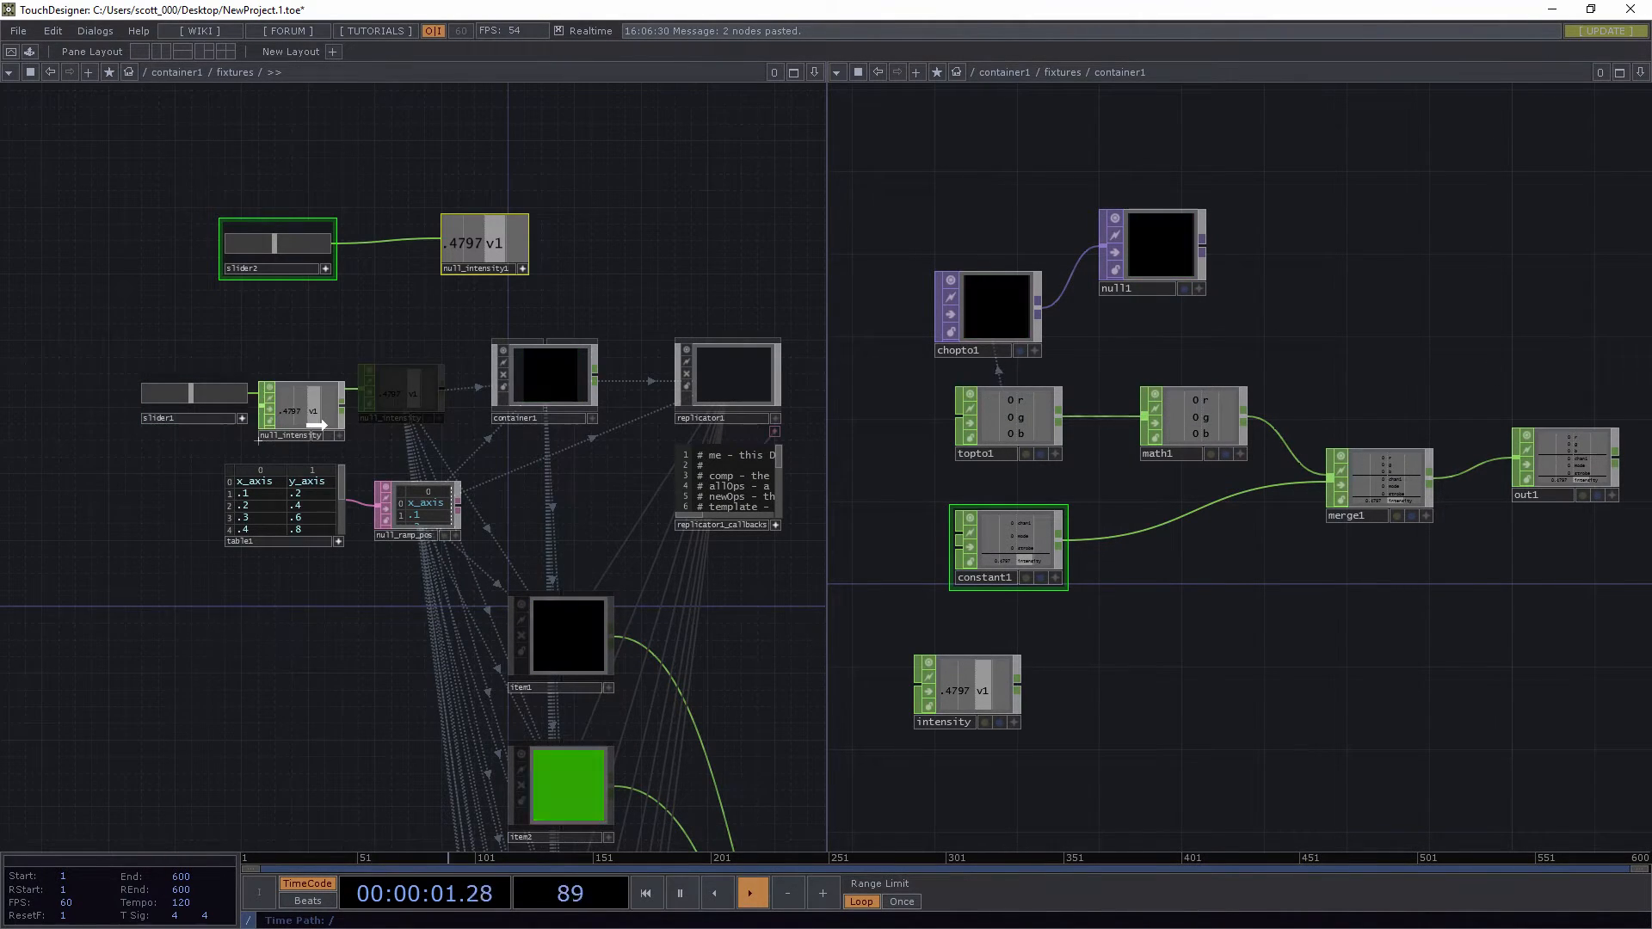
{"action": "left_click_drag", "start_coordinate": [84, 339], "coordinate": [312, 451]}
{"action": "left_click_drag", "start_coordinate": [264, 383], "coordinate": [348, 301]}
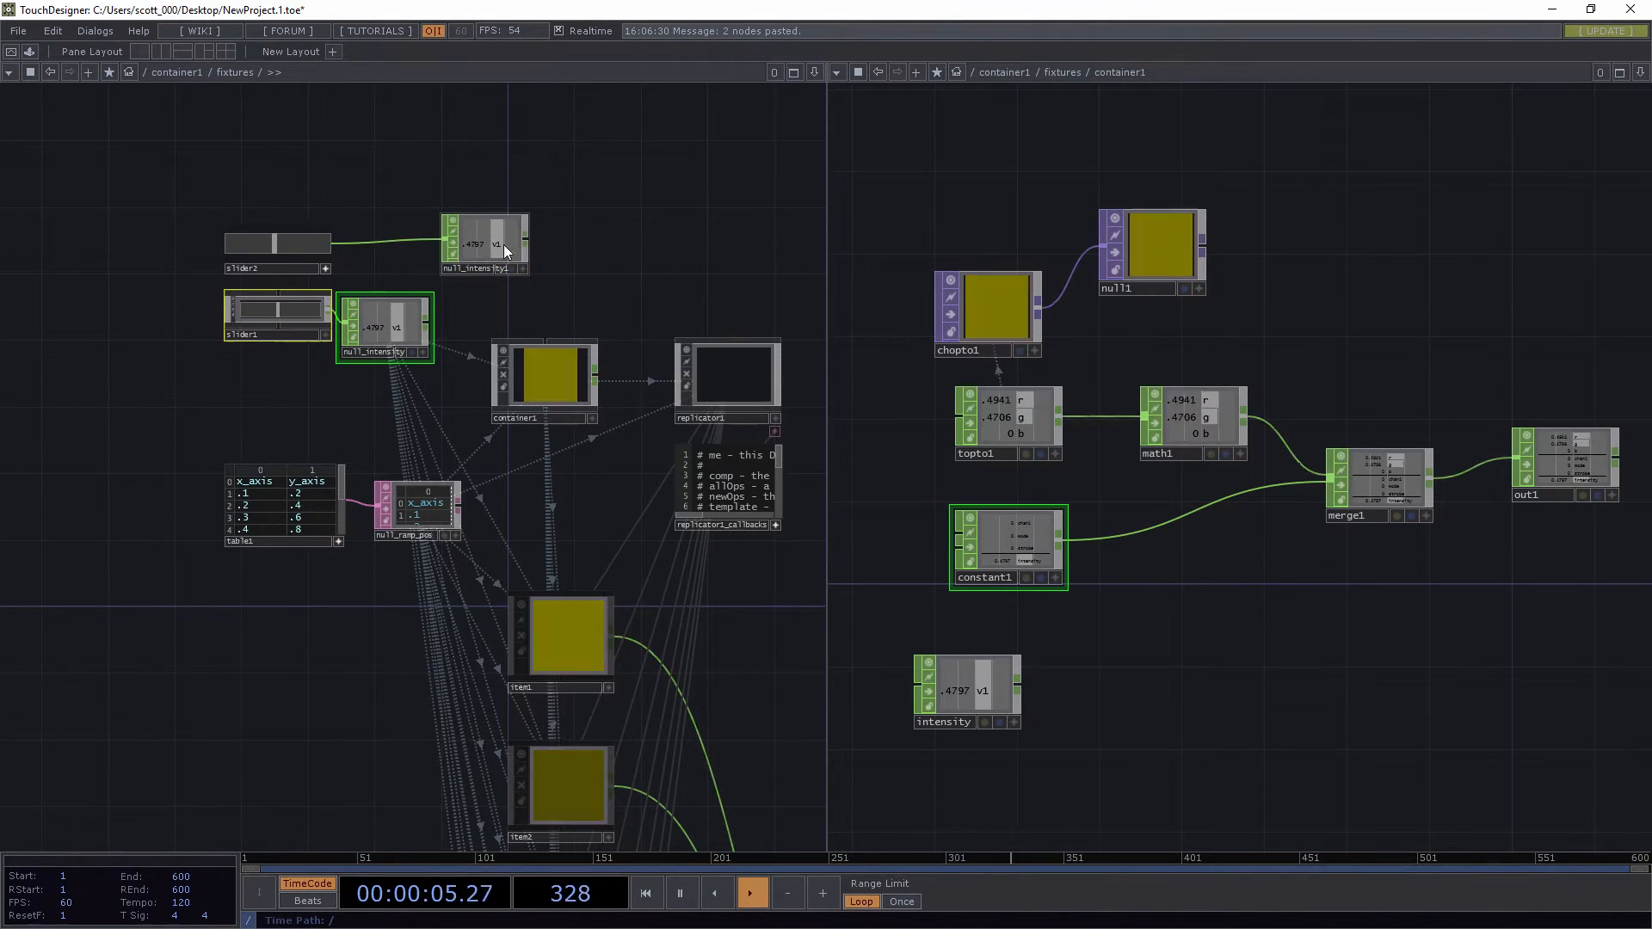
Place the duplicated null beside slider2, directly above null_intensity, and rename it strobe
{"action": "left_click_drag", "start_coordinate": [503, 245], "coordinate": [390, 249]}
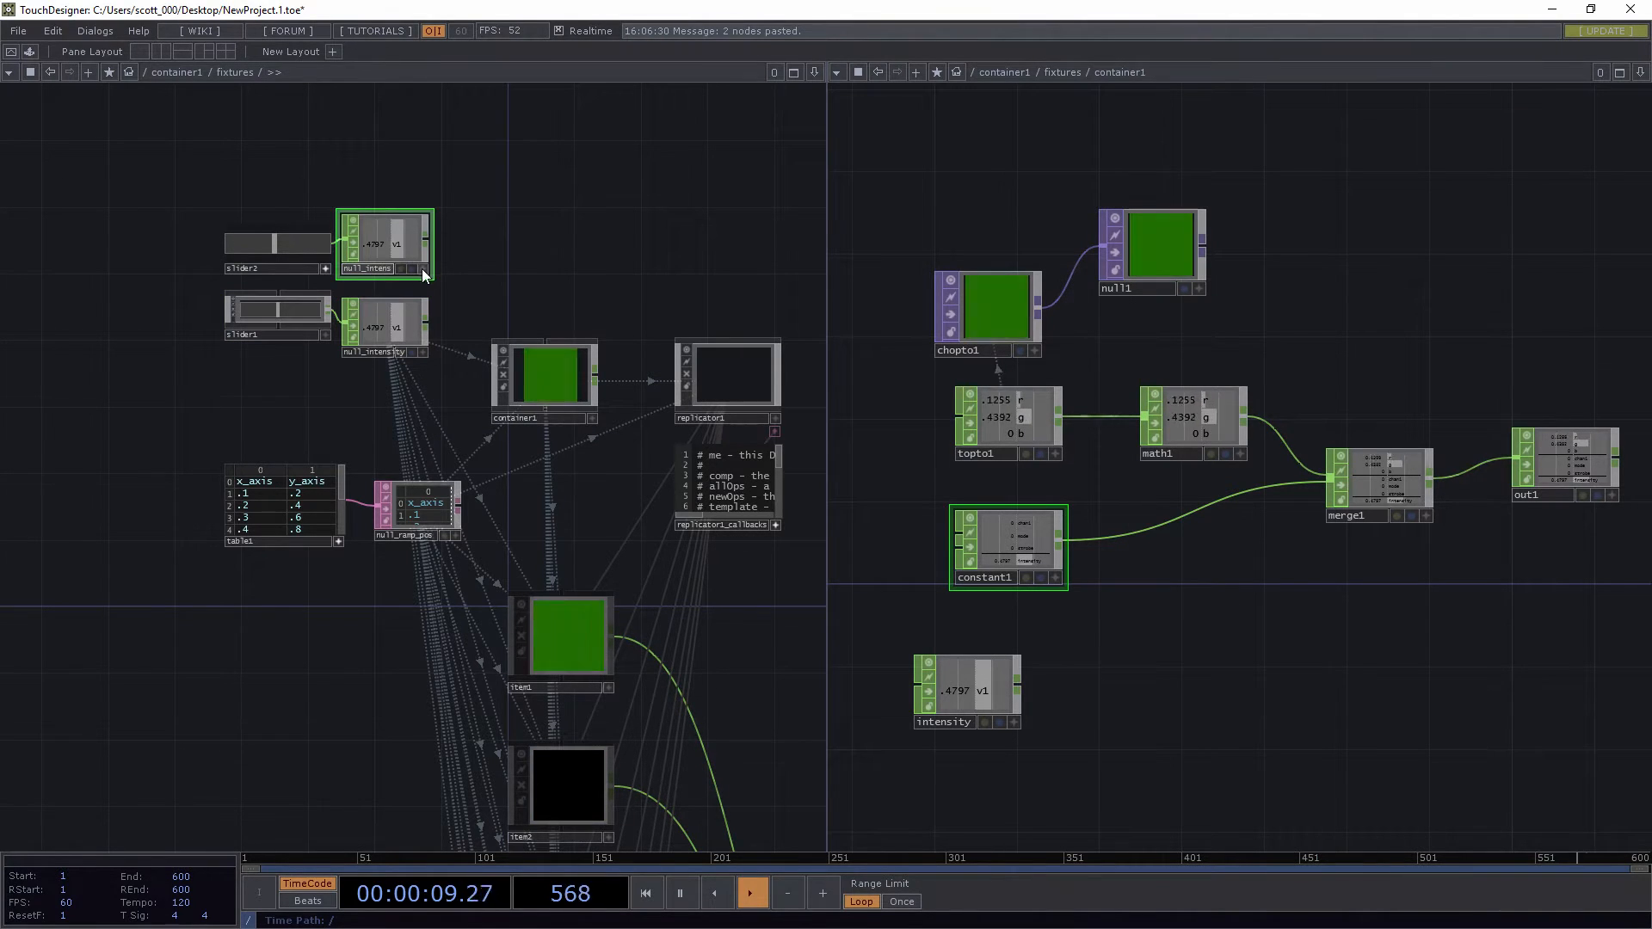
{"action": "left_click", "coordinate": [378, 268]}
{"action": "type", "text": "strobe"}
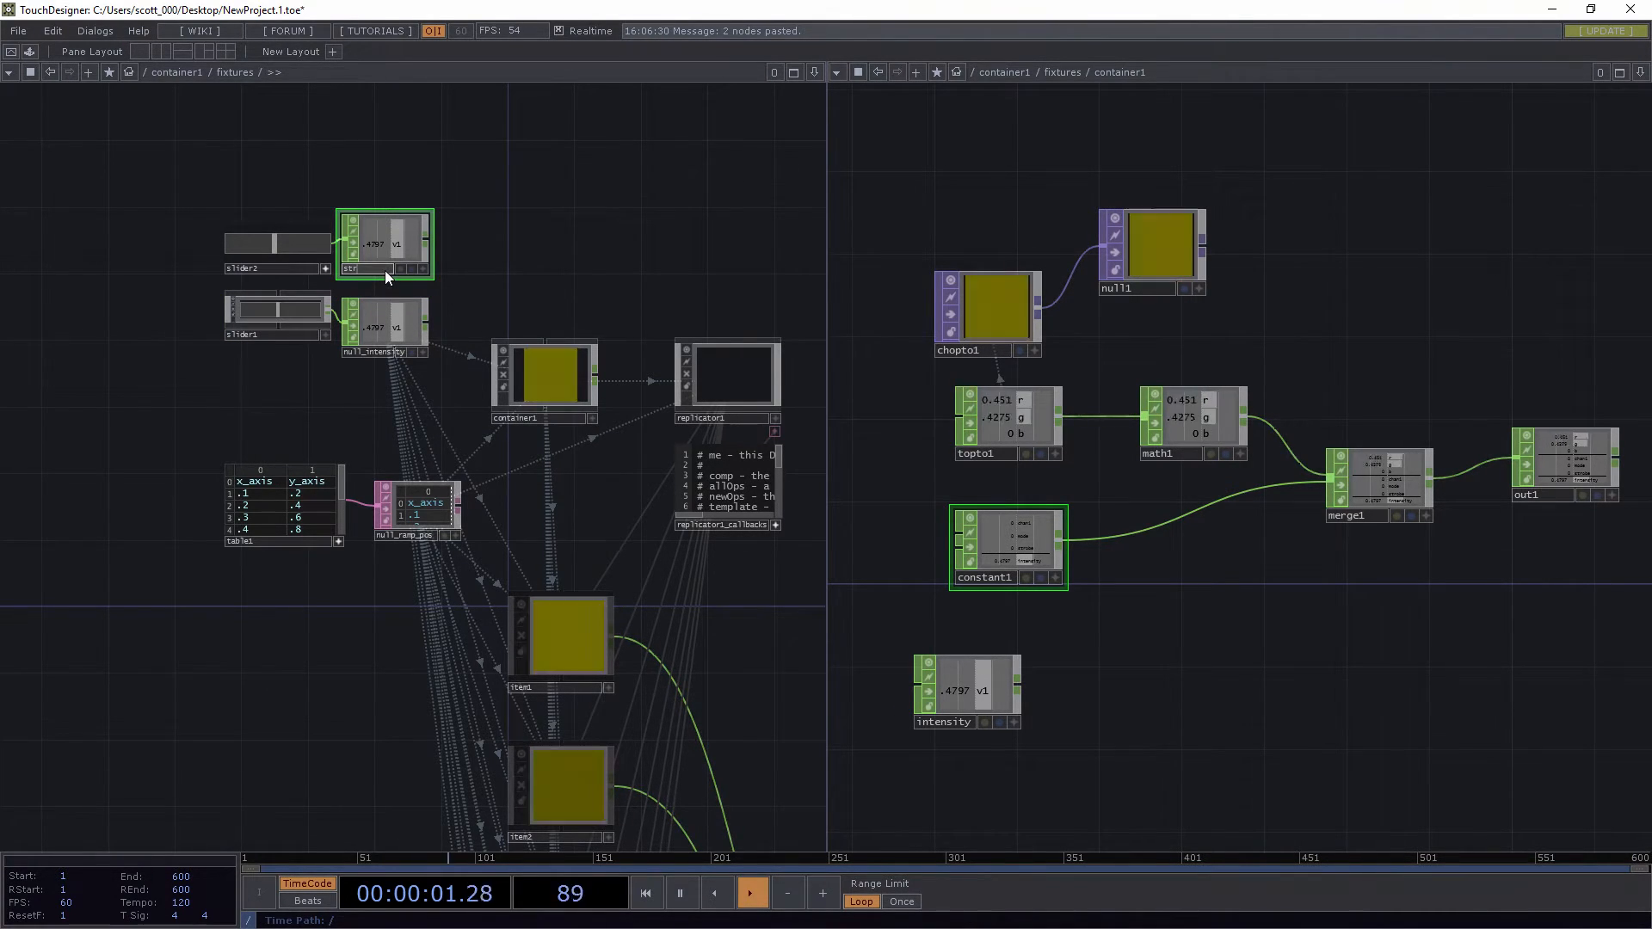
{"action": "key", "text": "Return"}
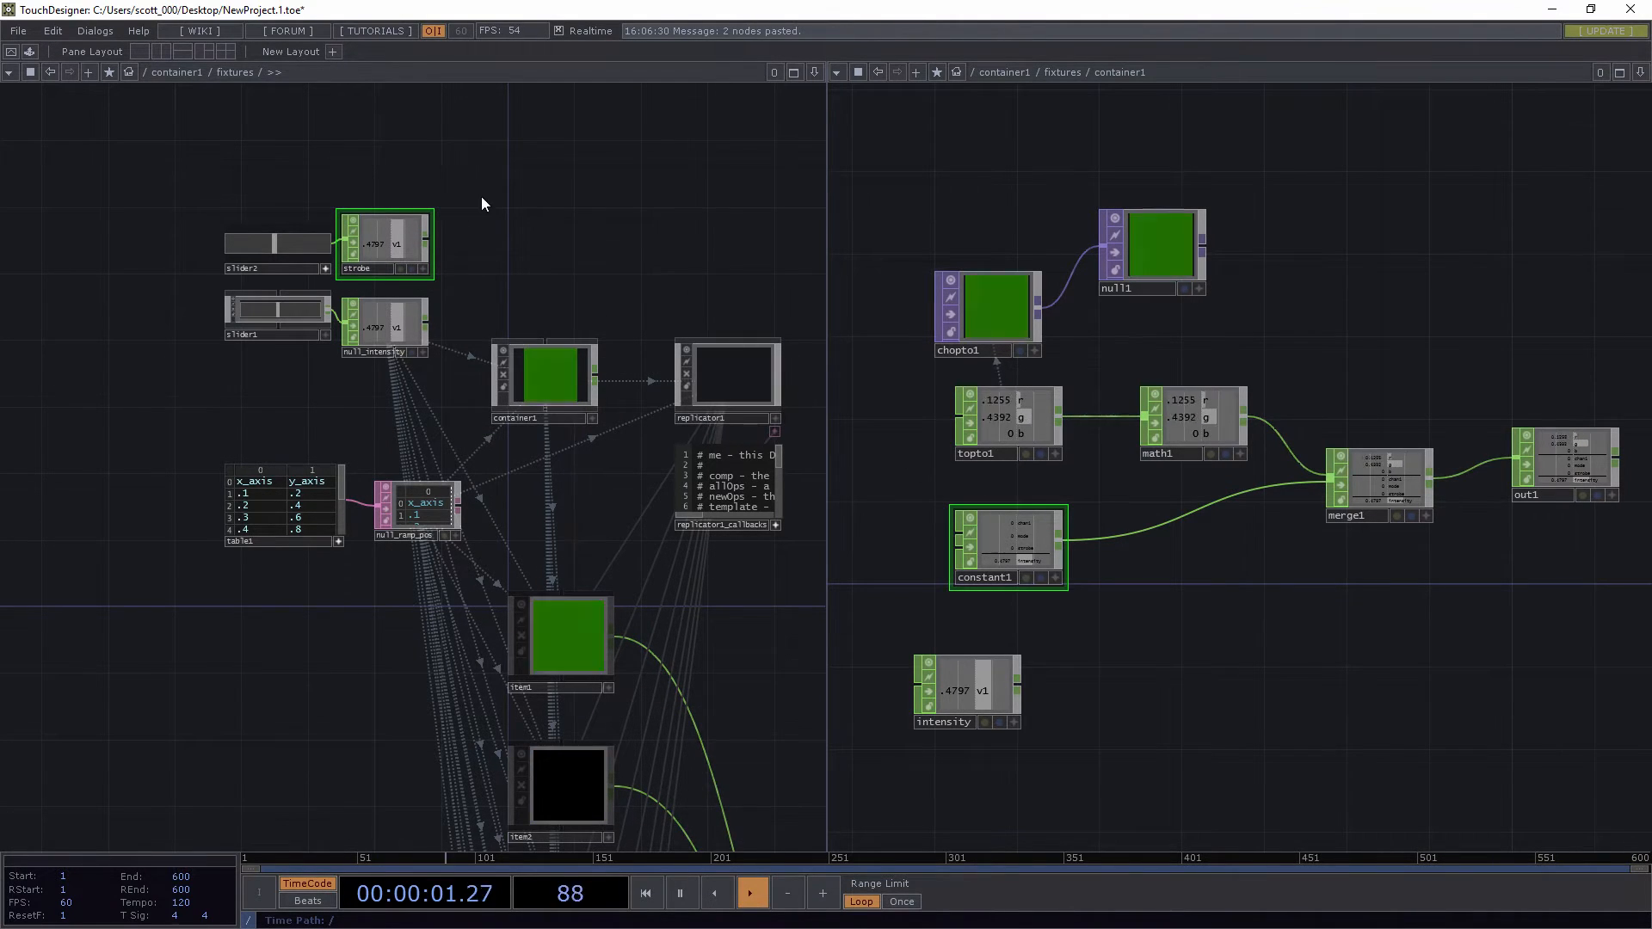
Add a Button COMP above slider2 and strobe in the fixtures network
{"action": "left_click_drag", "start_coordinate": [484, 205], "coordinate": [507, 255]}
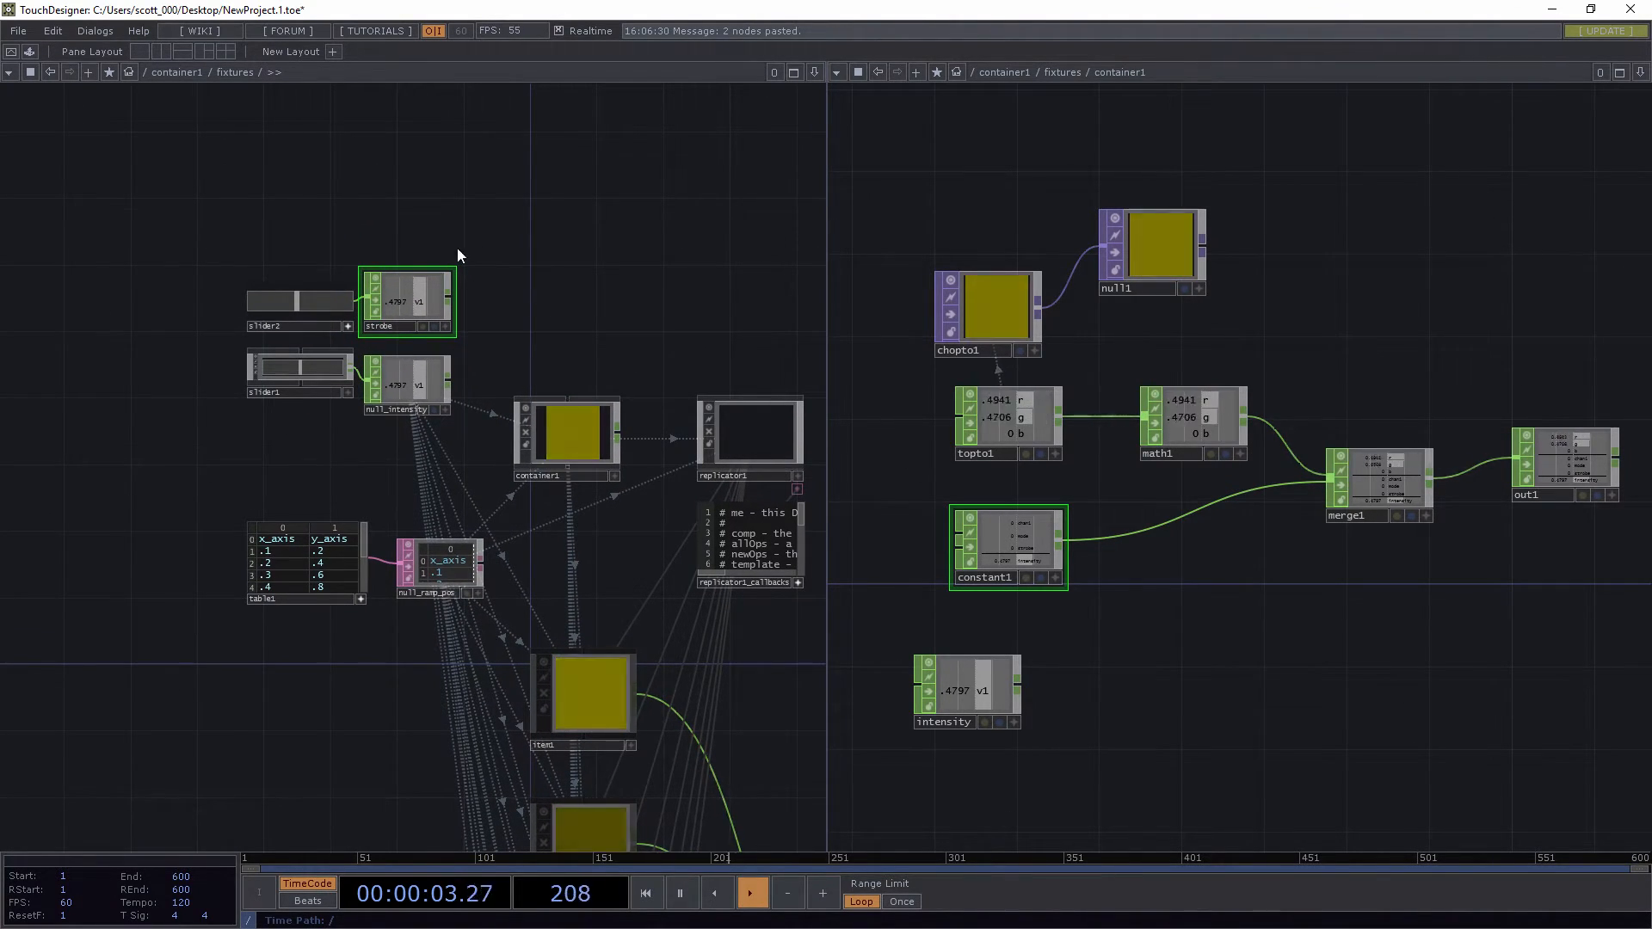
{"action": "key", "text": "Tab"}
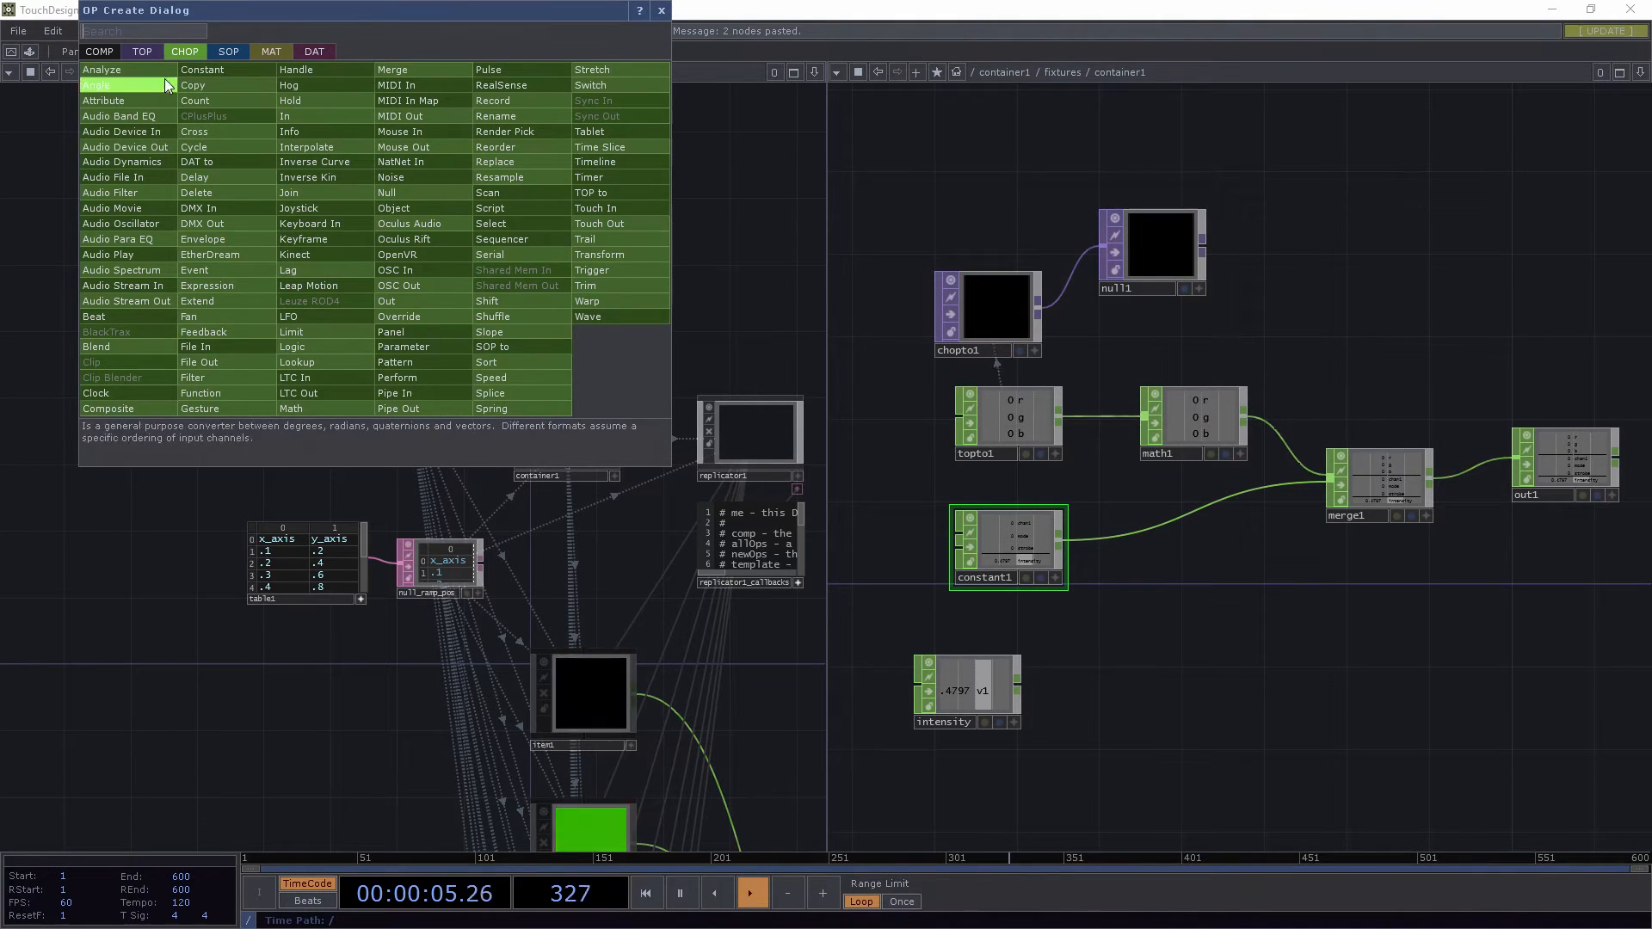
{"action": "left_click", "coordinate": [89, 52]}
{"action": "type", "text": "button"}
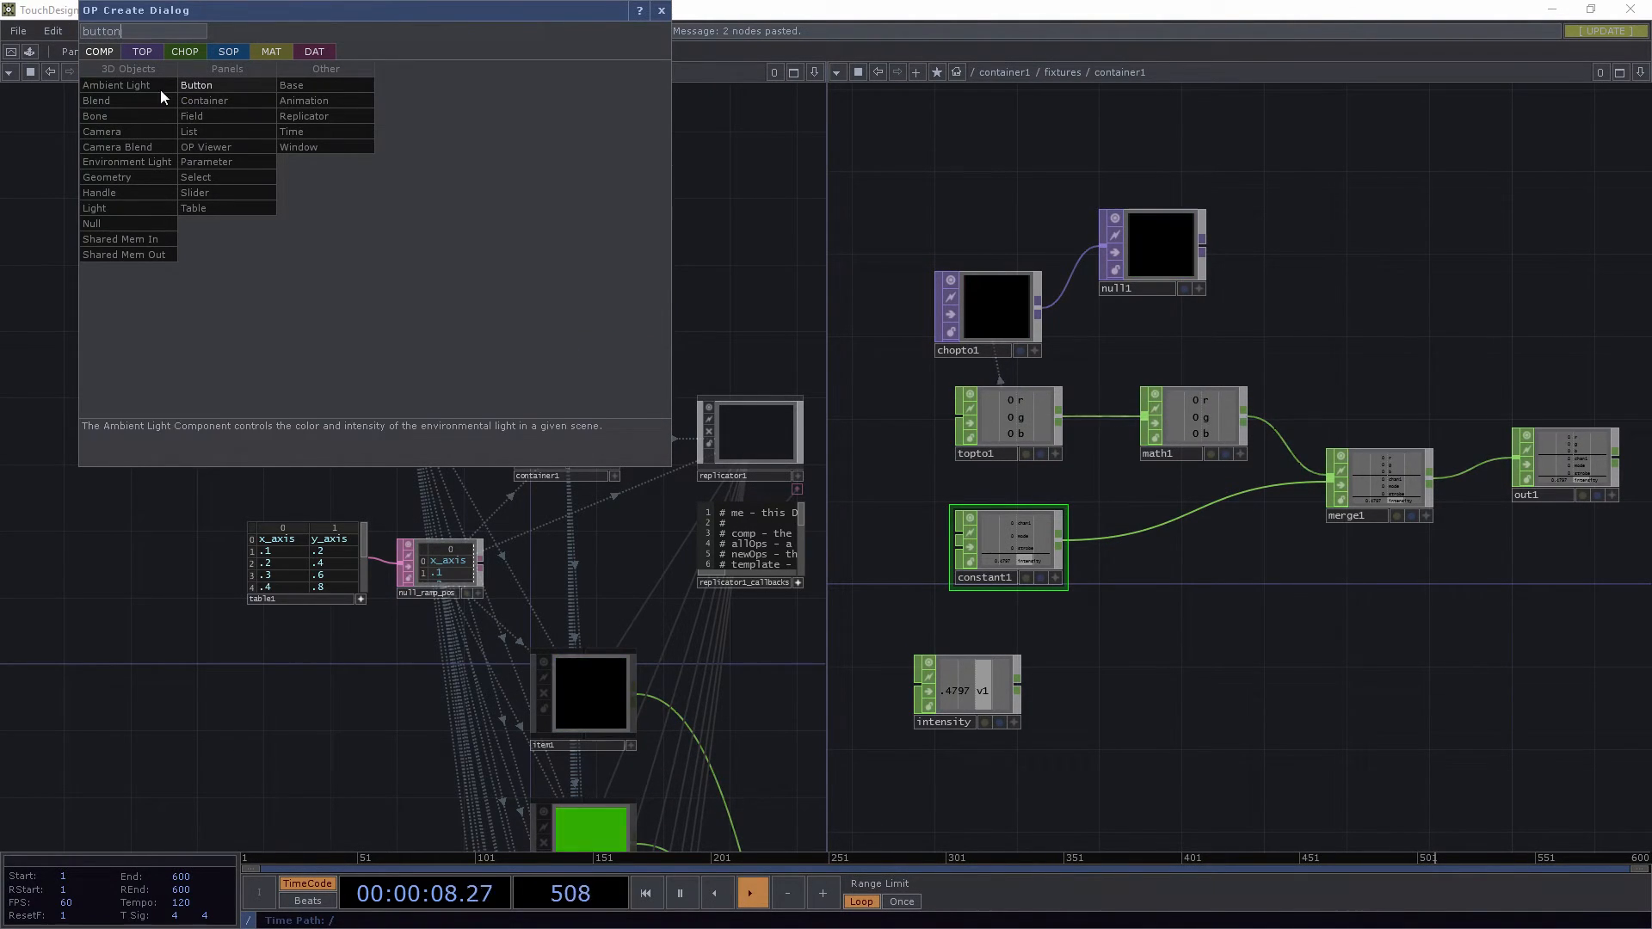
{"action": "key", "text": "Return"}
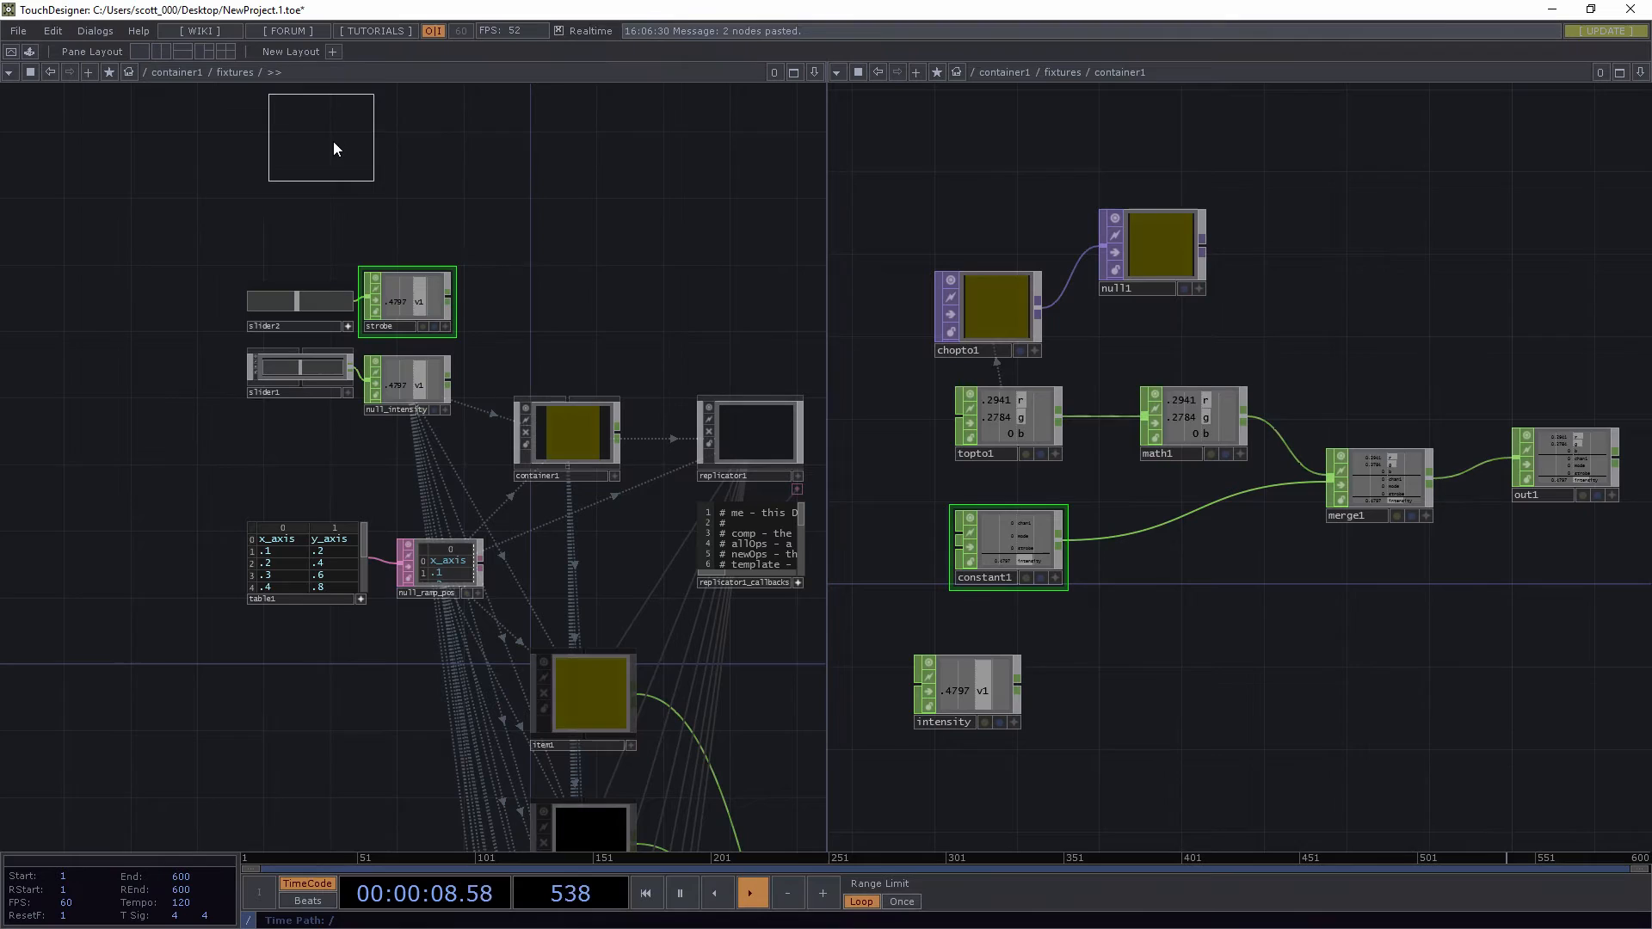
{"action": "left_click", "coordinate": [391, 173]}
Add a Math CHOP beside button1, and feed it with both the button1 output and strobe
{"action": "key", "text": "Tab"}
{"action": "type", "text": "math"}
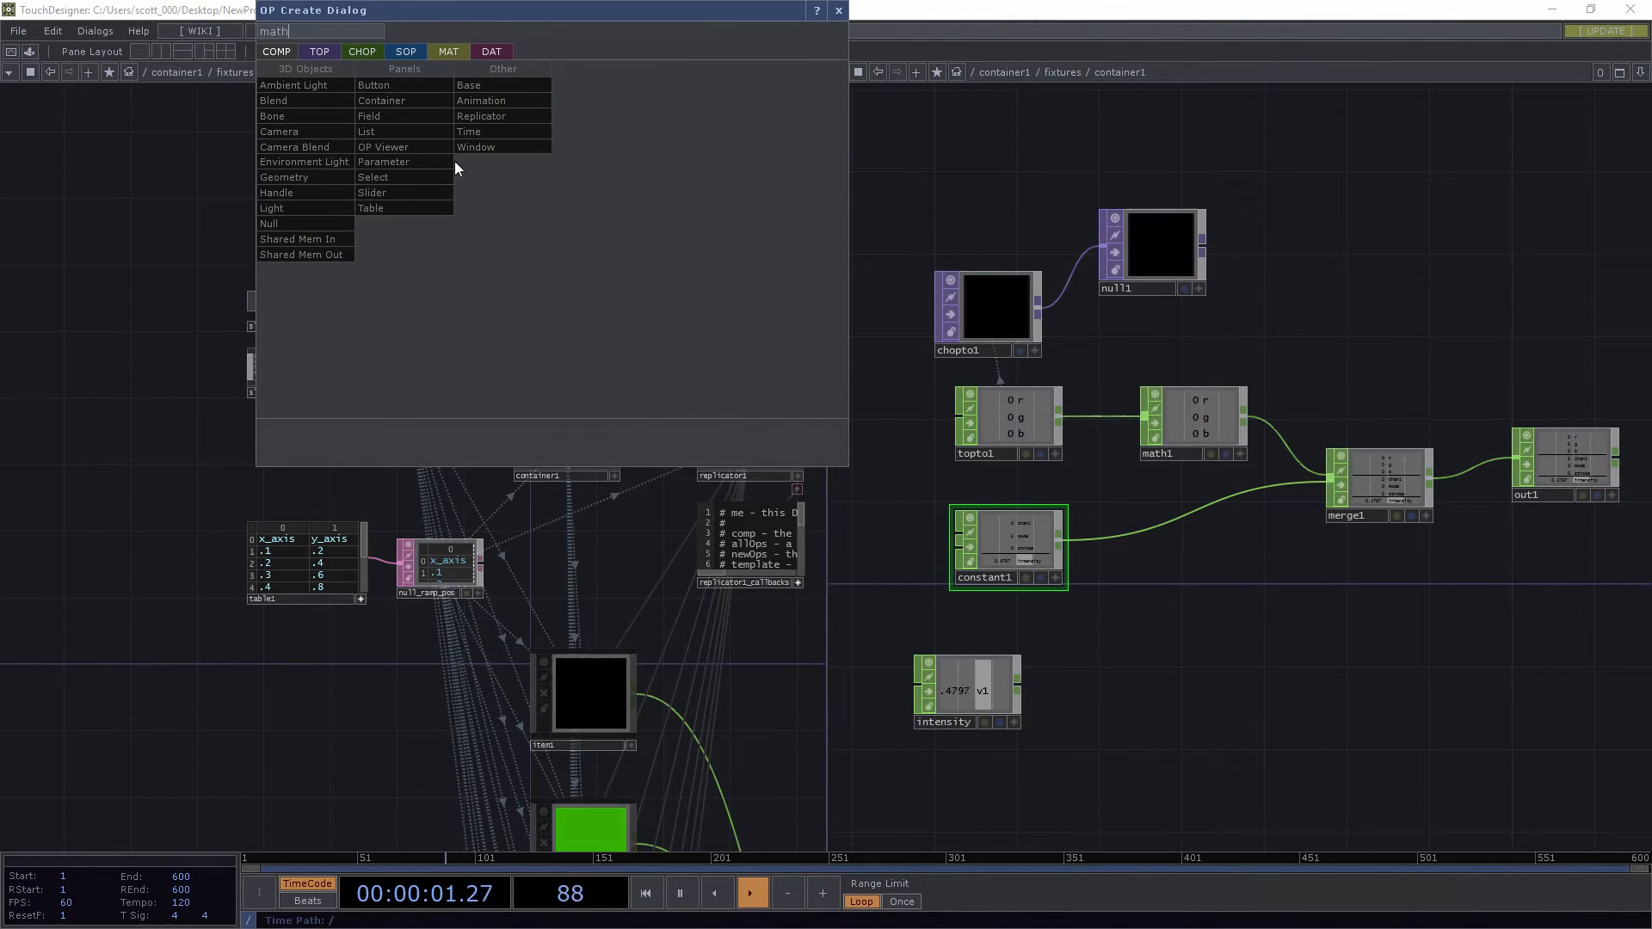
{"action": "left_click", "coordinate": [352, 54]}
{"action": "left_click", "coordinate": [482, 405]}
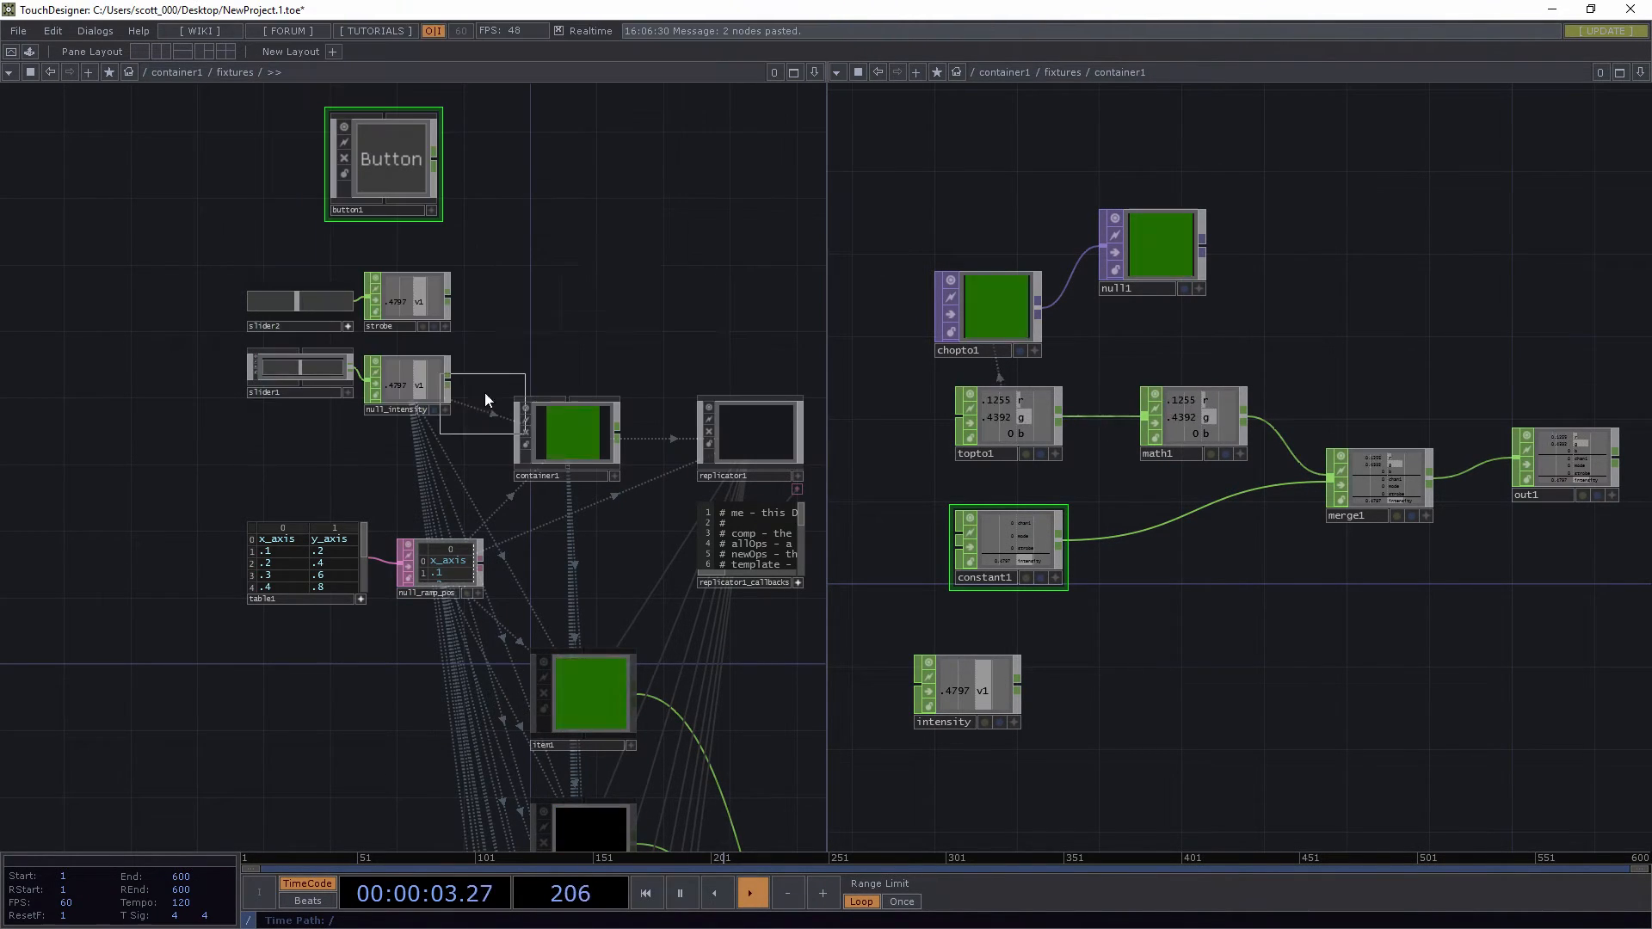
{"action": "left_click", "coordinate": [540, 191]}
{"action": "left_click_drag", "start_coordinate": [456, 156], "coordinate": [521, 182]}
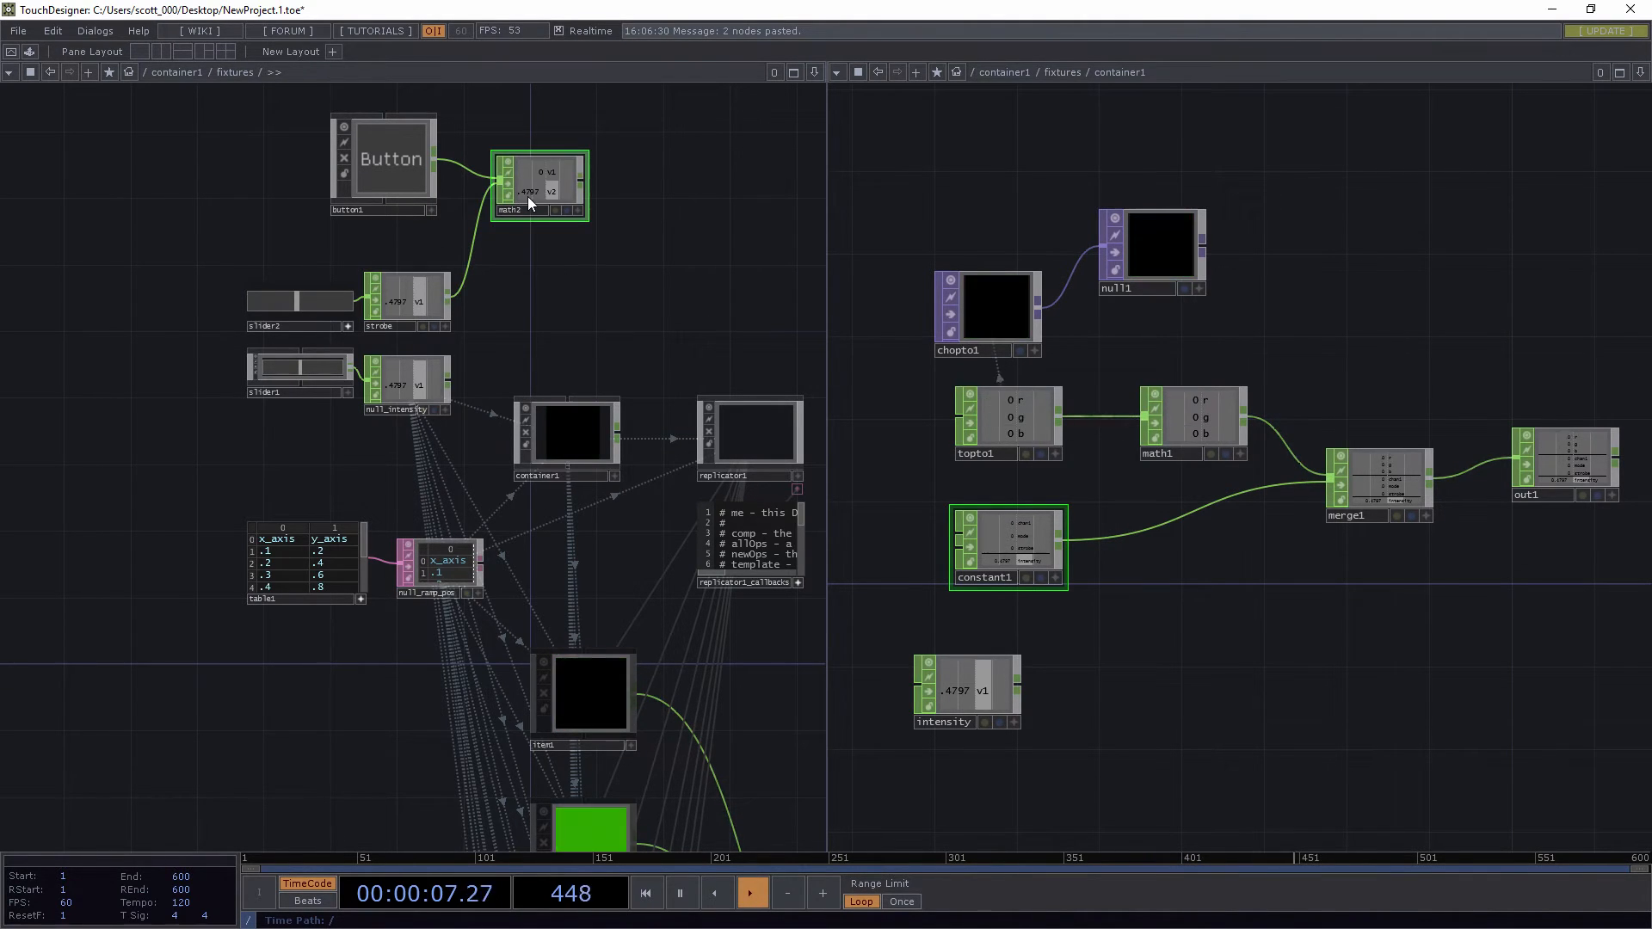
Set Combine CHOPs on math2 to Multiply so the button gates the strobe value
{"action": "key", "text": "p"}
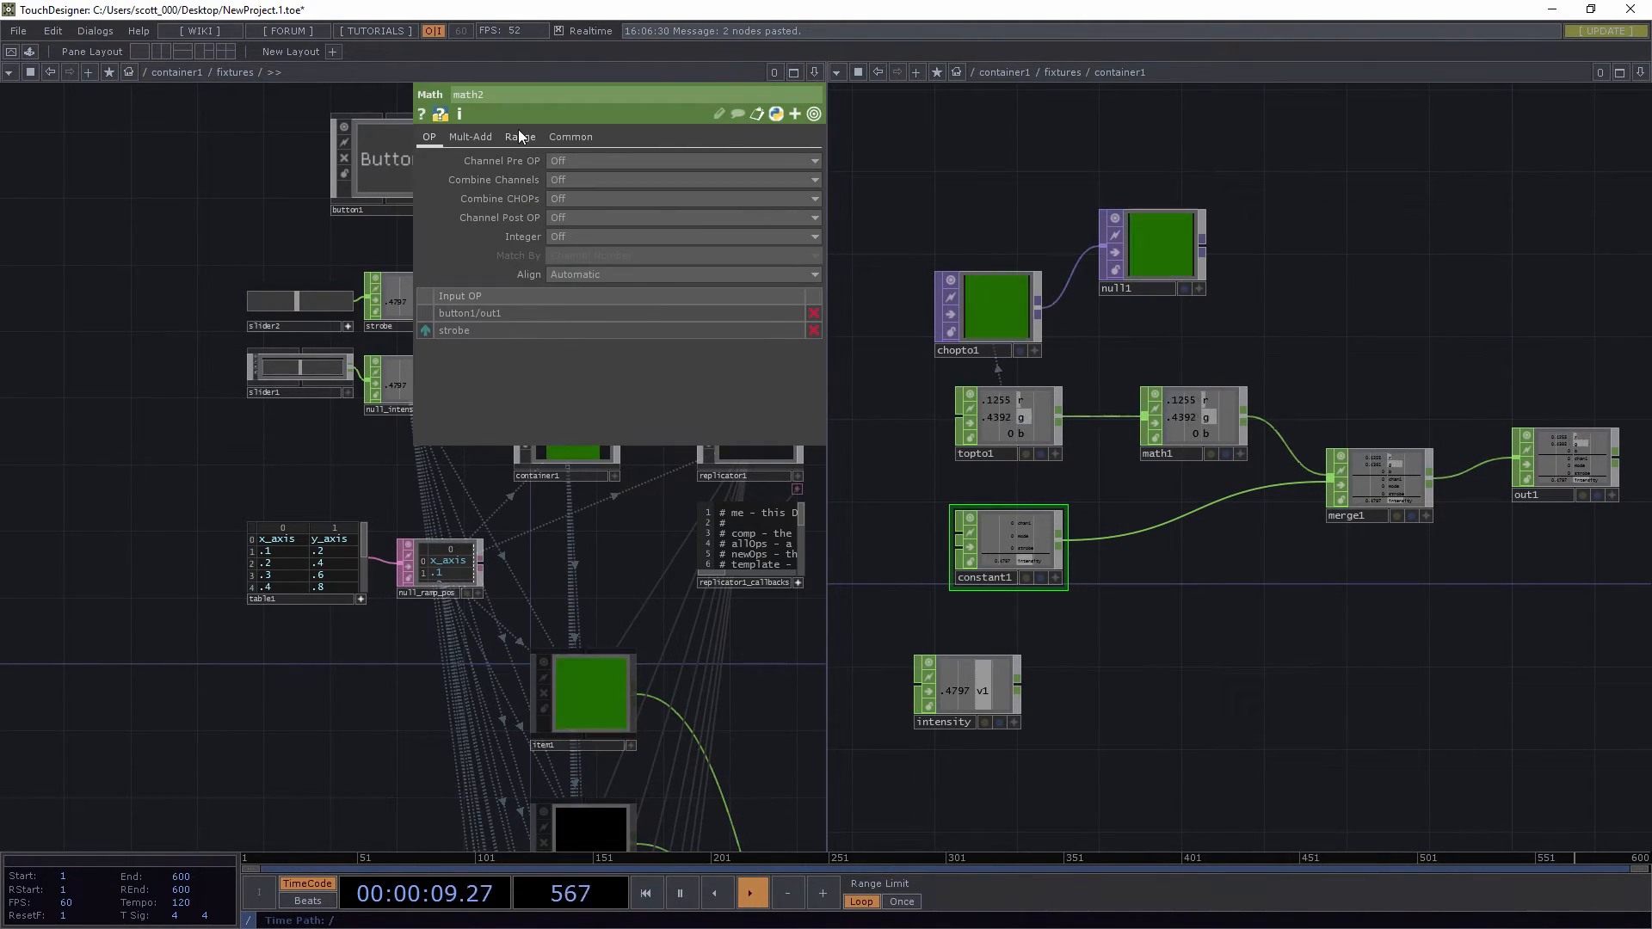
{"action": "left_click", "coordinate": [568, 179]}
{"action": "left_click", "coordinate": [577, 197]}
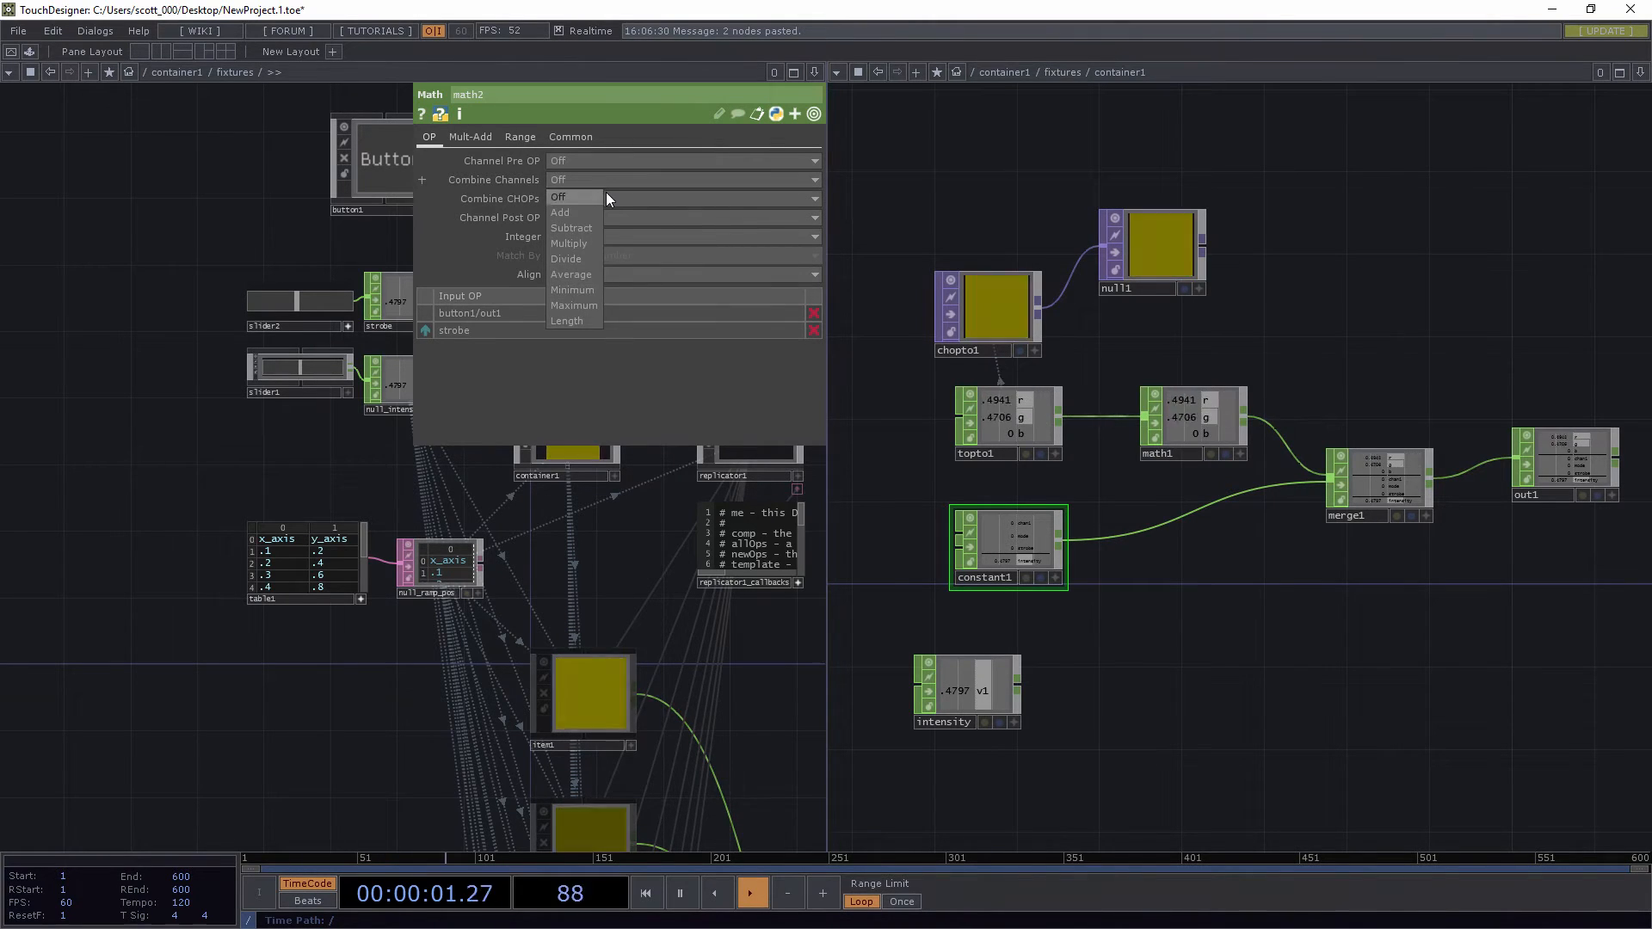
{"action": "left_click", "coordinate": [604, 199]}
{"action": "left_click", "coordinate": [575, 260]}
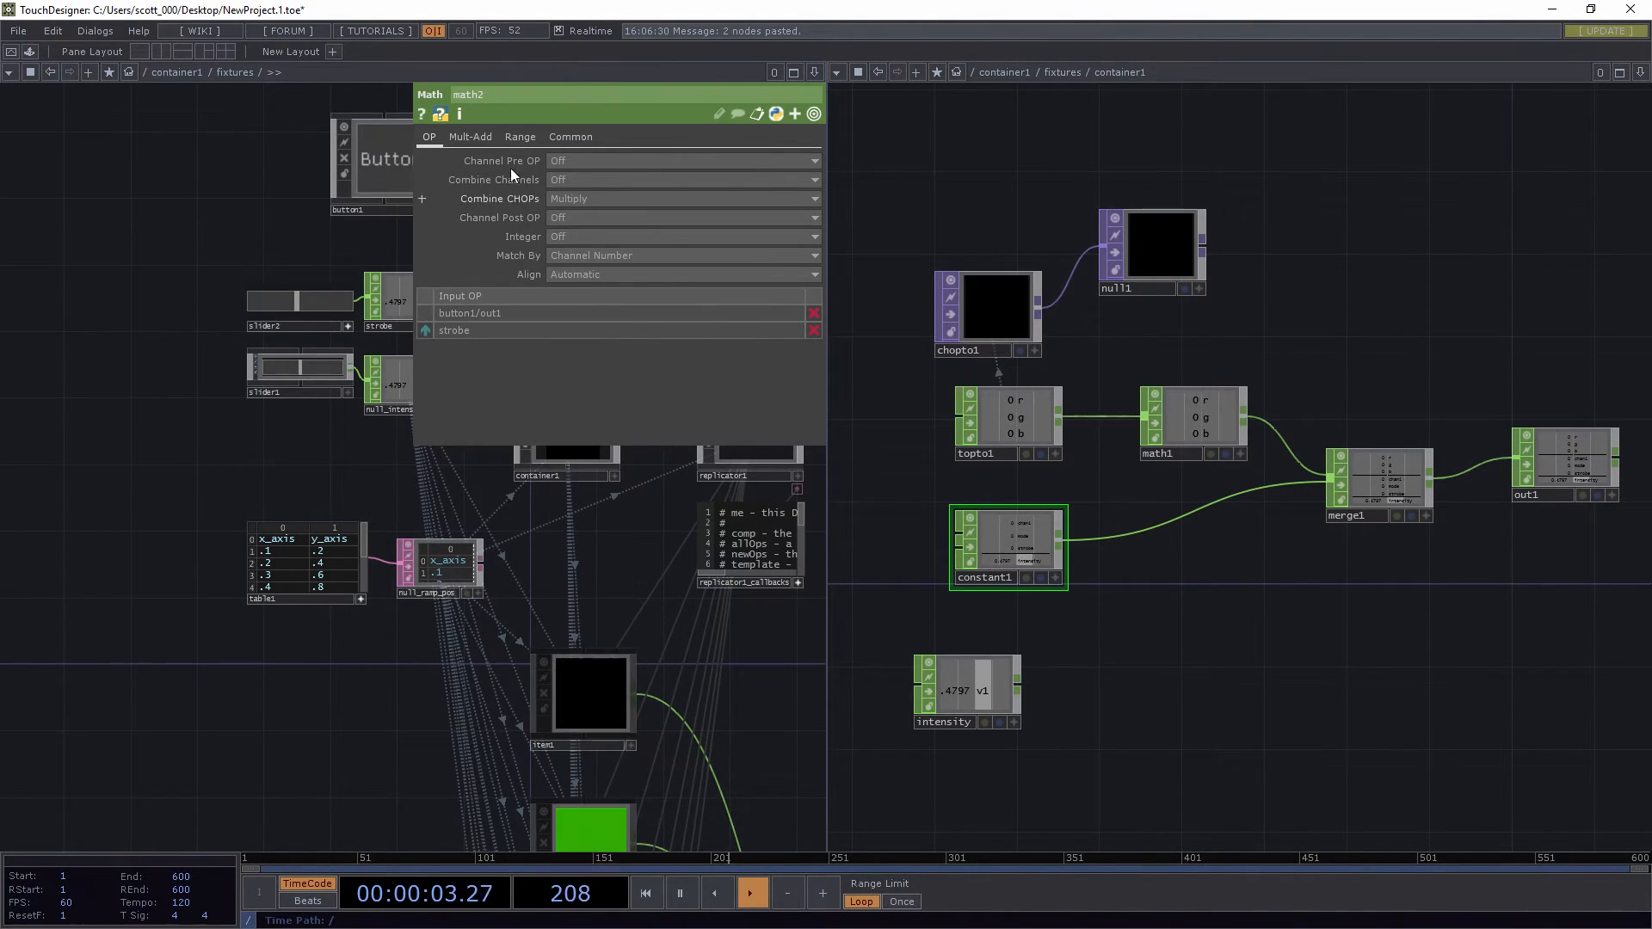
{"action": "key", "text": "p"}
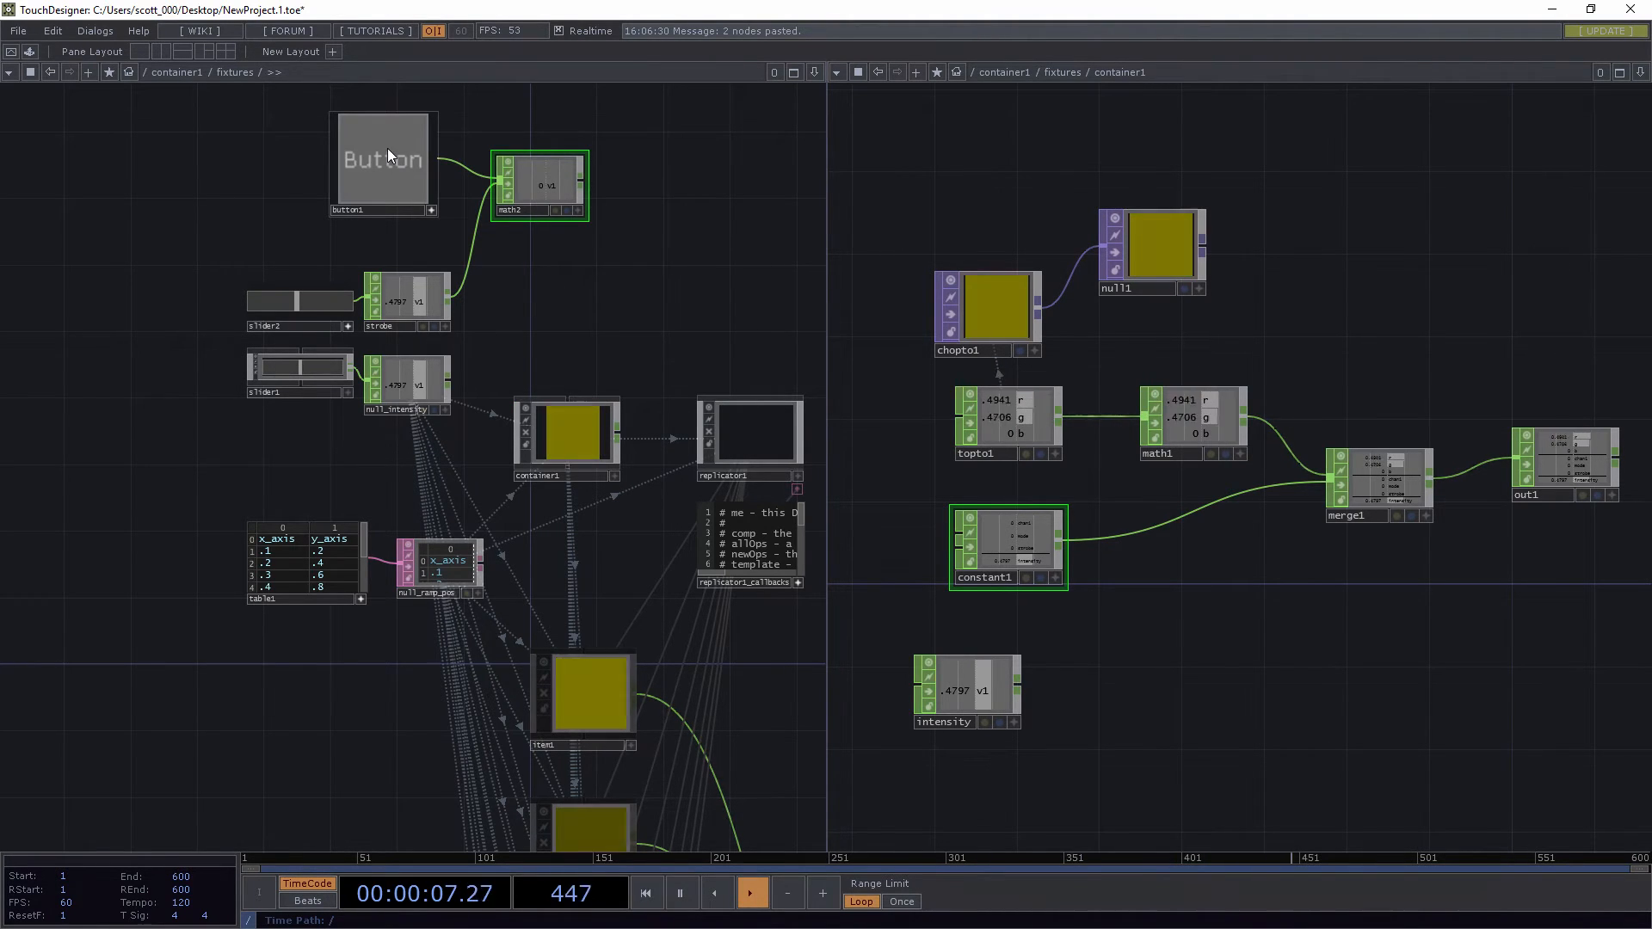
Raise slider2 to about 0.77 and add a Null CHOP connected to the output of math2
{"action": "left_click_drag", "start_coordinate": [297, 300], "coordinate": [329, 313]}
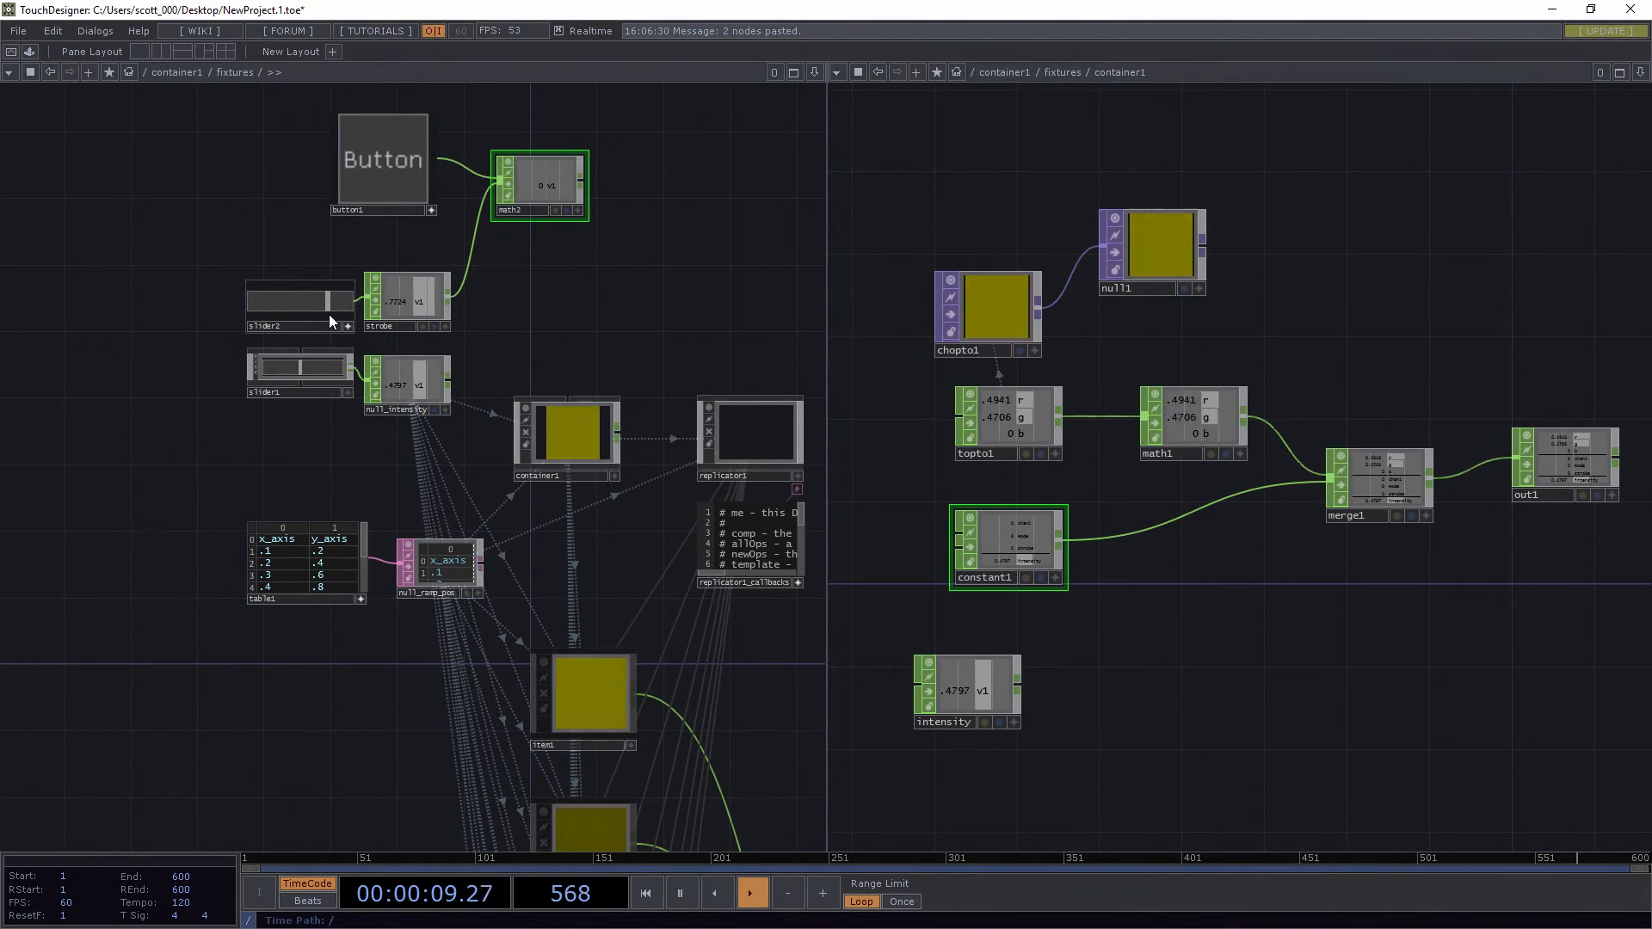
{"action": "key", "text": "Tab"}
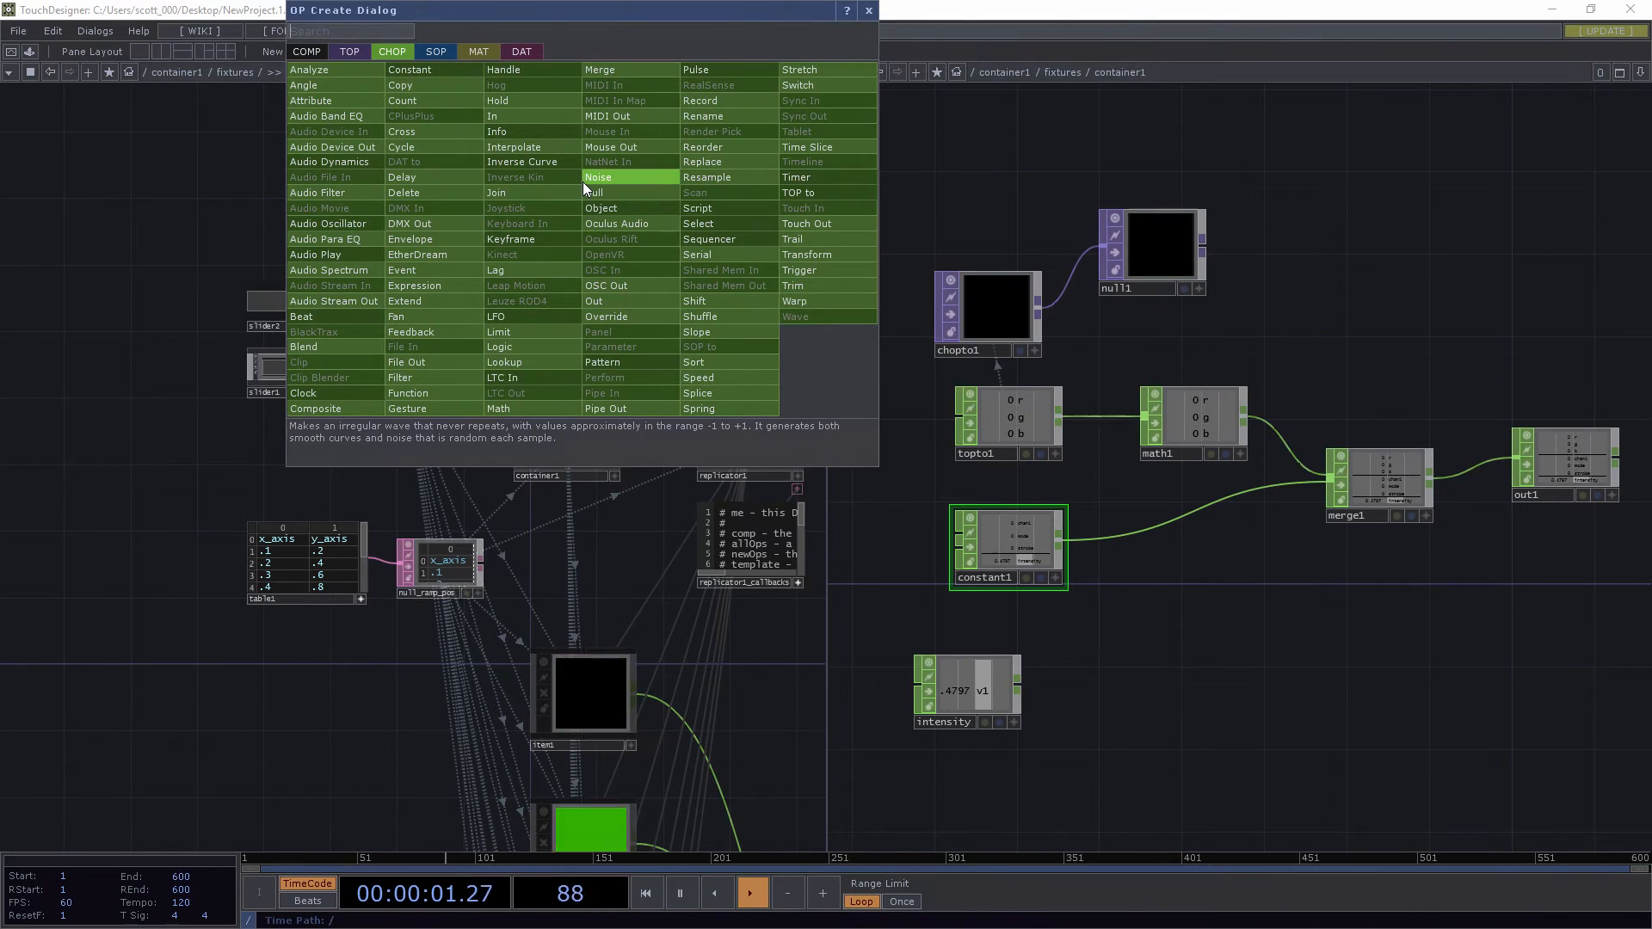
{"action": "type", "text": "null"}
{"action": "left_click", "coordinate": [597, 190]}
{"action": "left_click", "coordinate": [667, 201]}
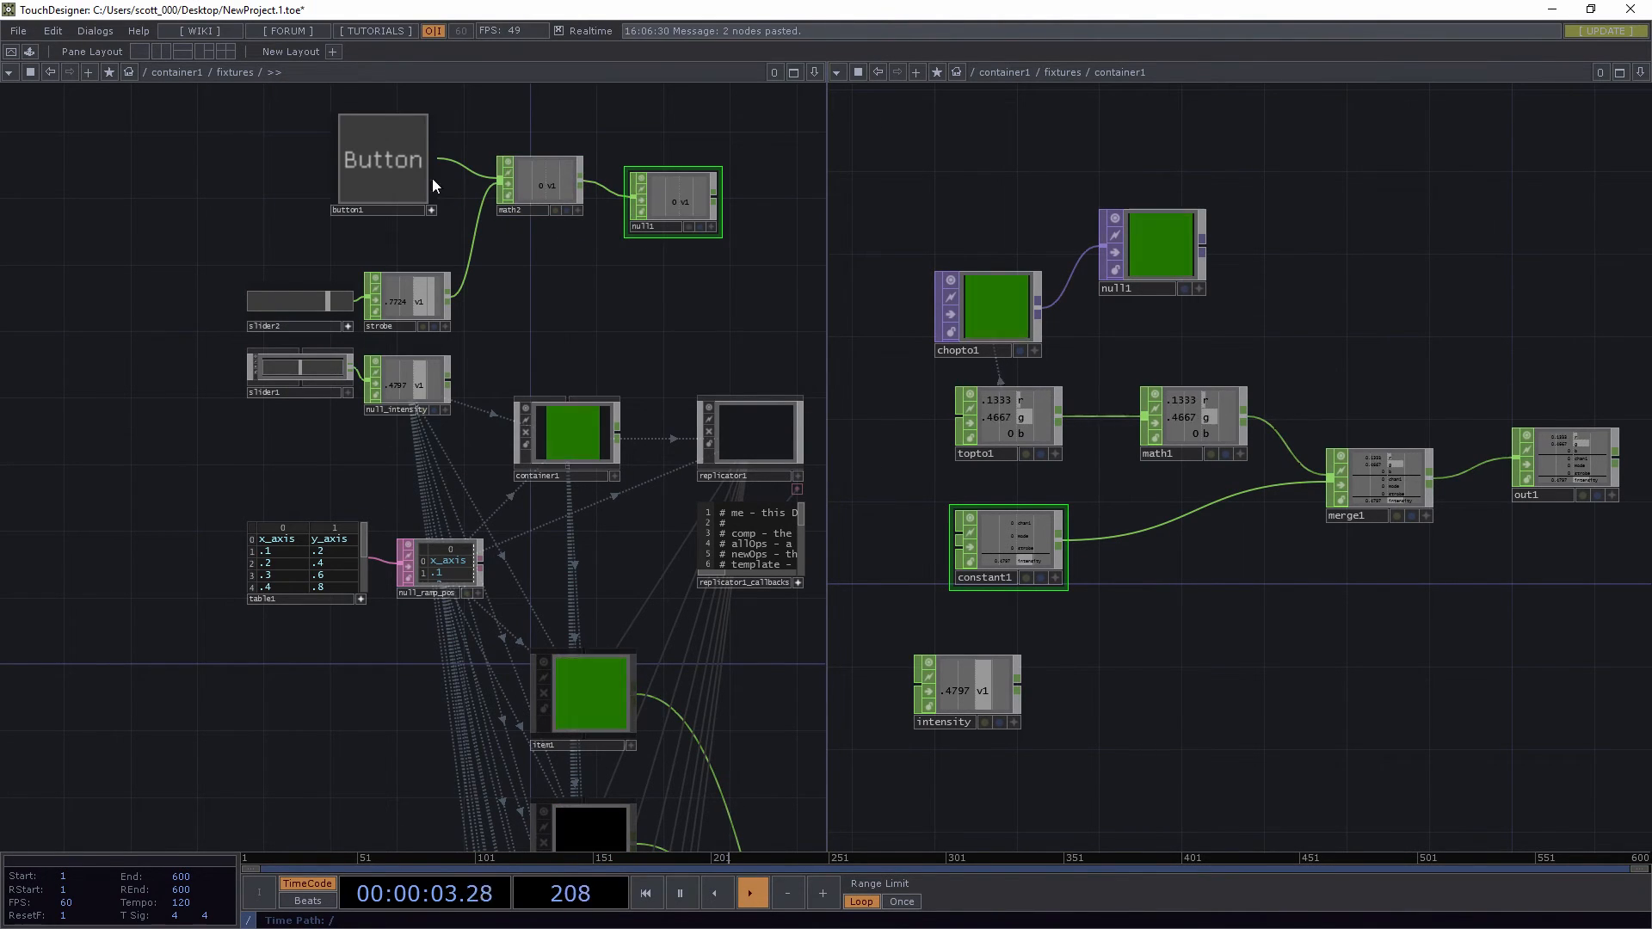
Change the button type of button1 to Momentary
{"action": "left_click", "coordinate": [430, 210]}
{"action": "left_click", "coordinate": [394, 159]}
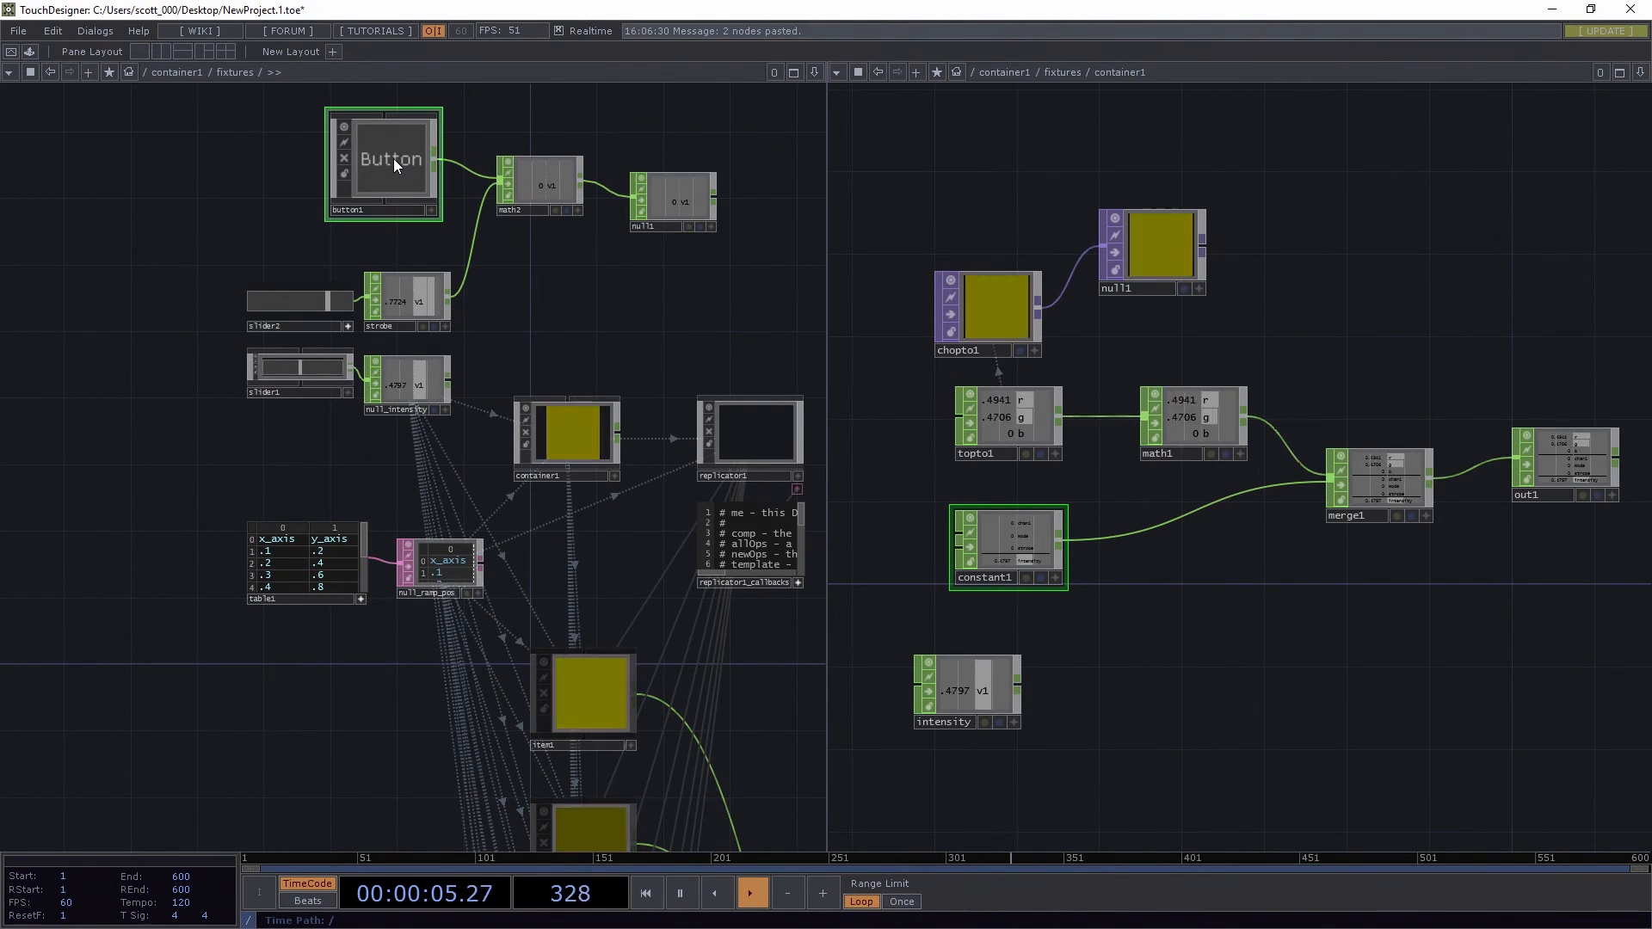
{"action": "key", "text": "p"}
{"action": "left_click", "coordinate": [483, 140]}
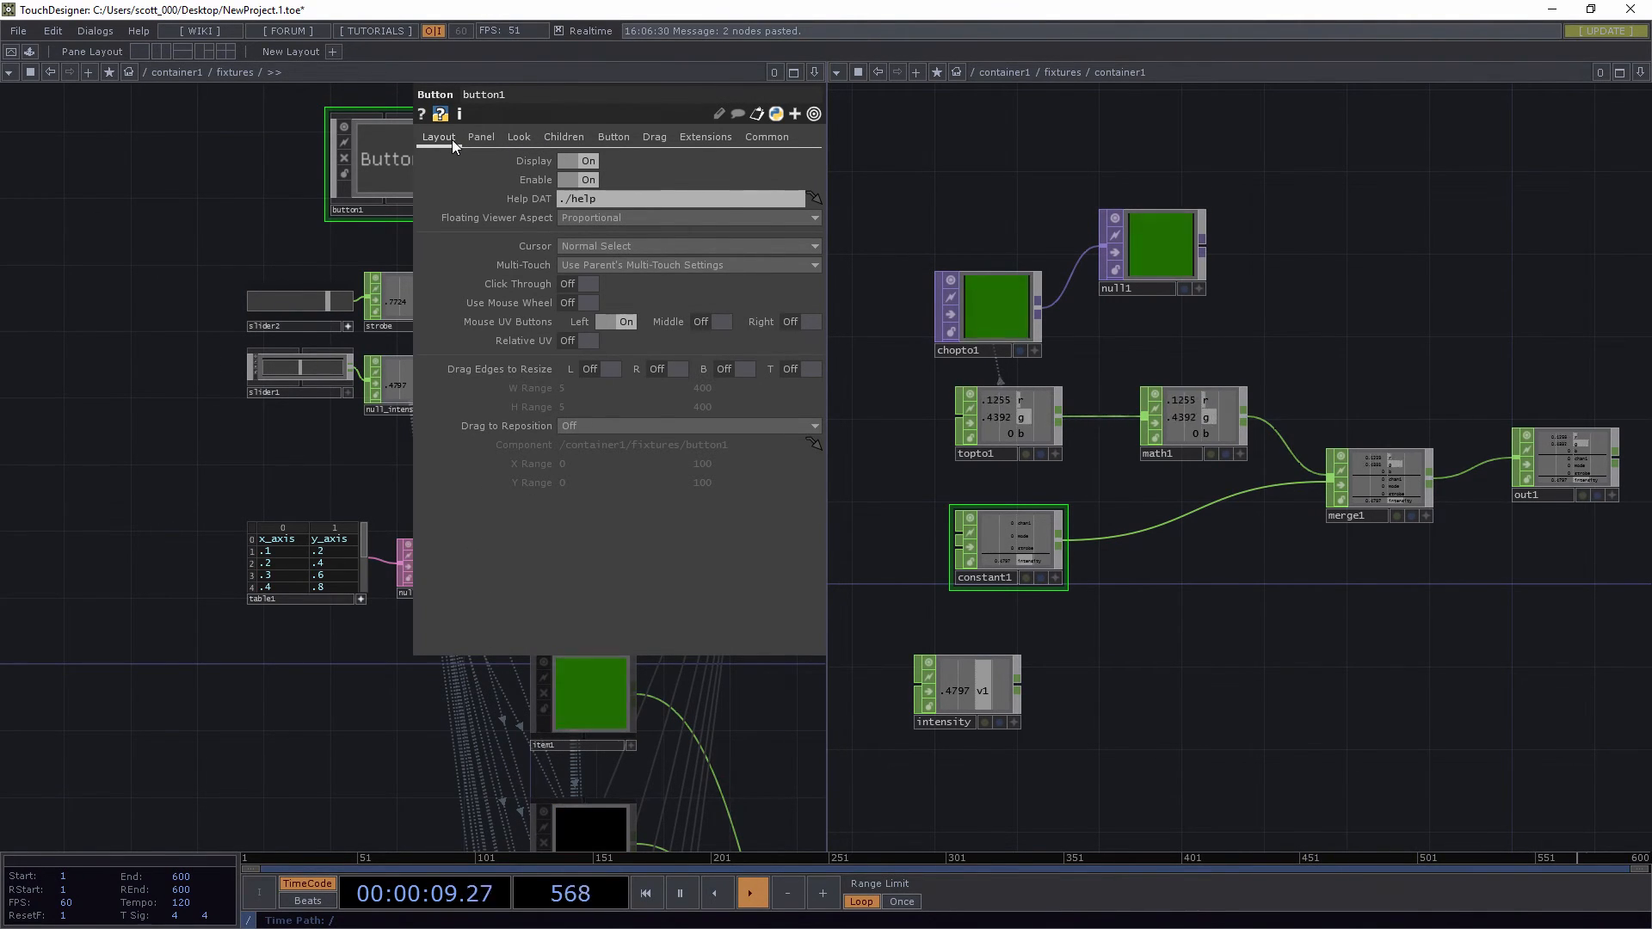
{"action": "left_click", "coordinate": [623, 140]}
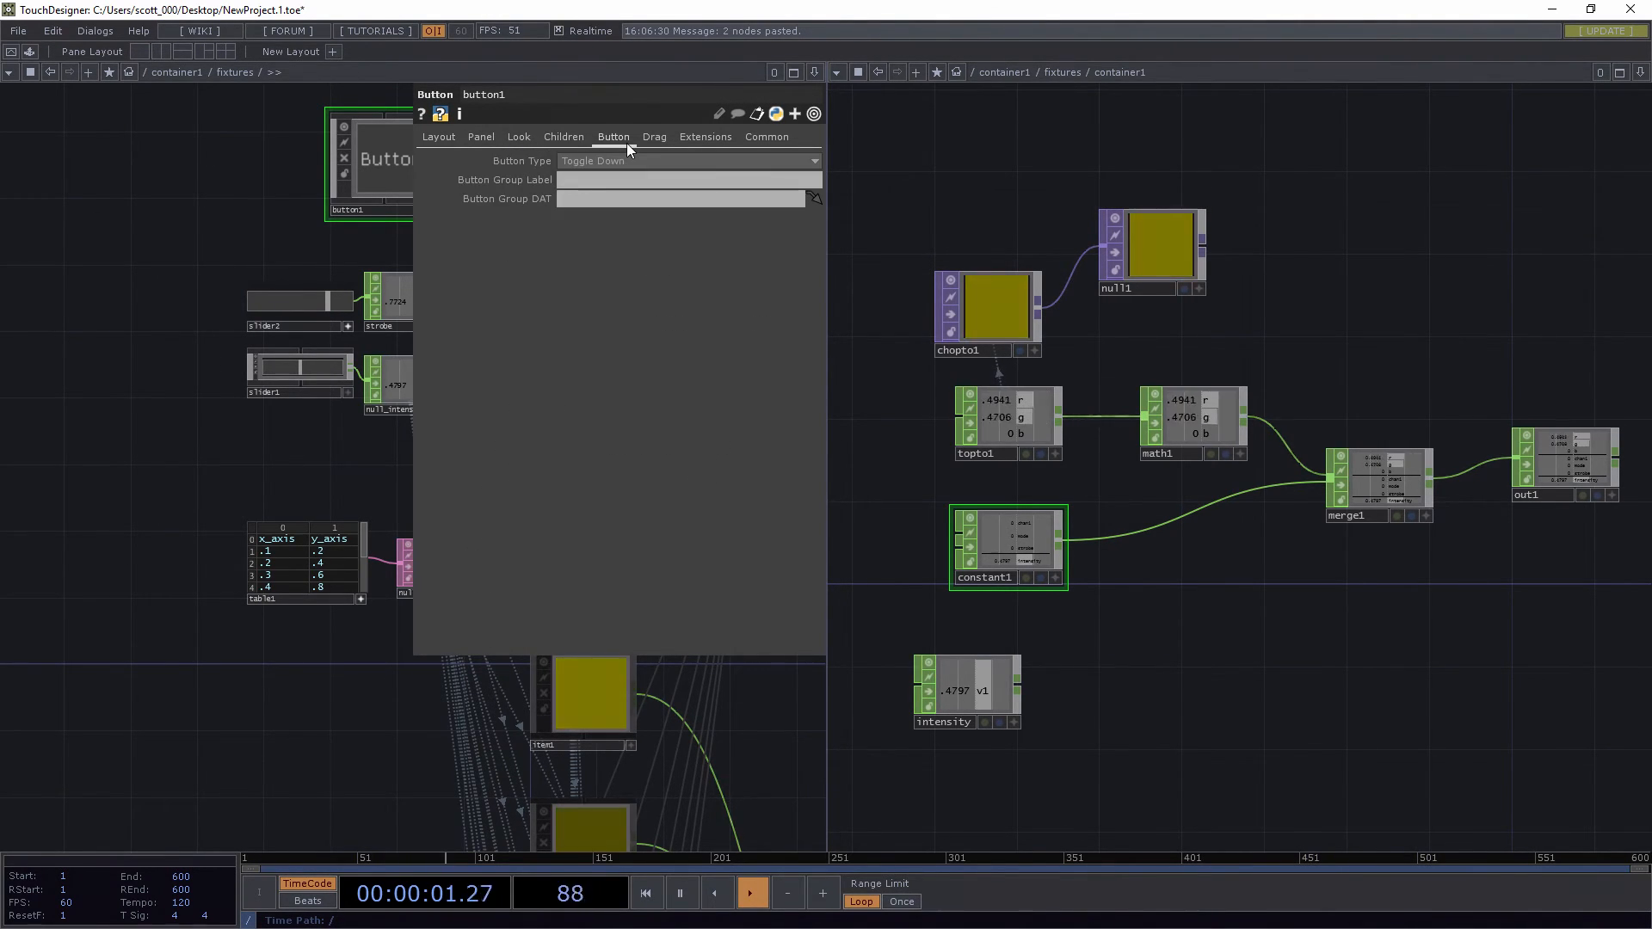
{"action": "left_click", "coordinate": [616, 162]}
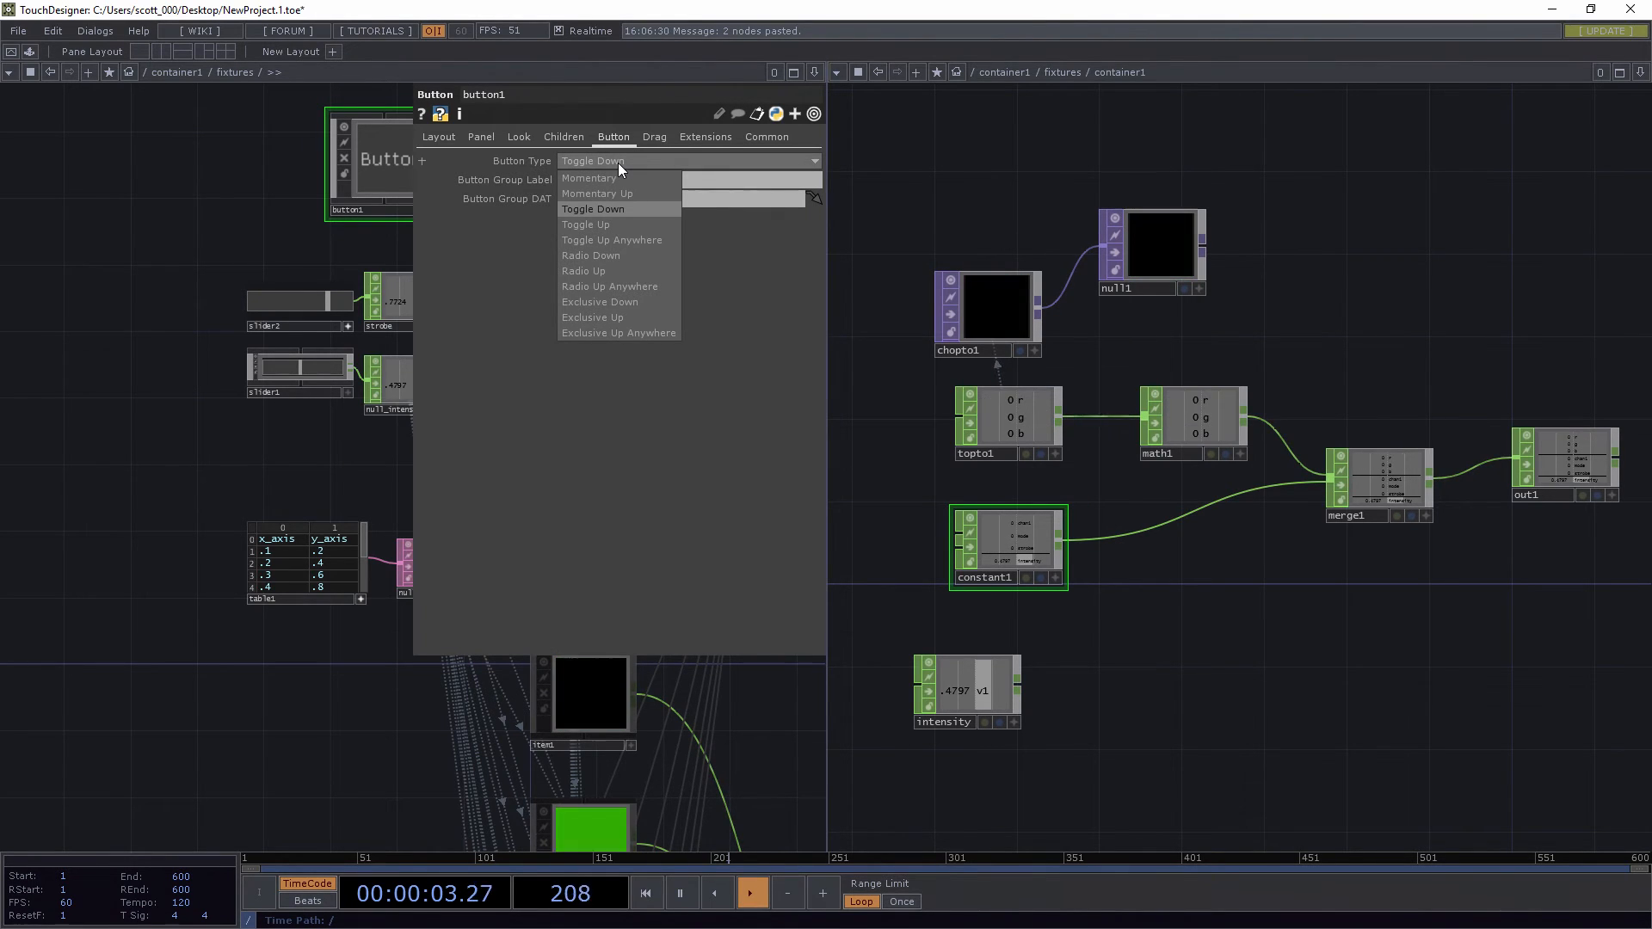
{"action": "left_click", "coordinate": [607, 178]}
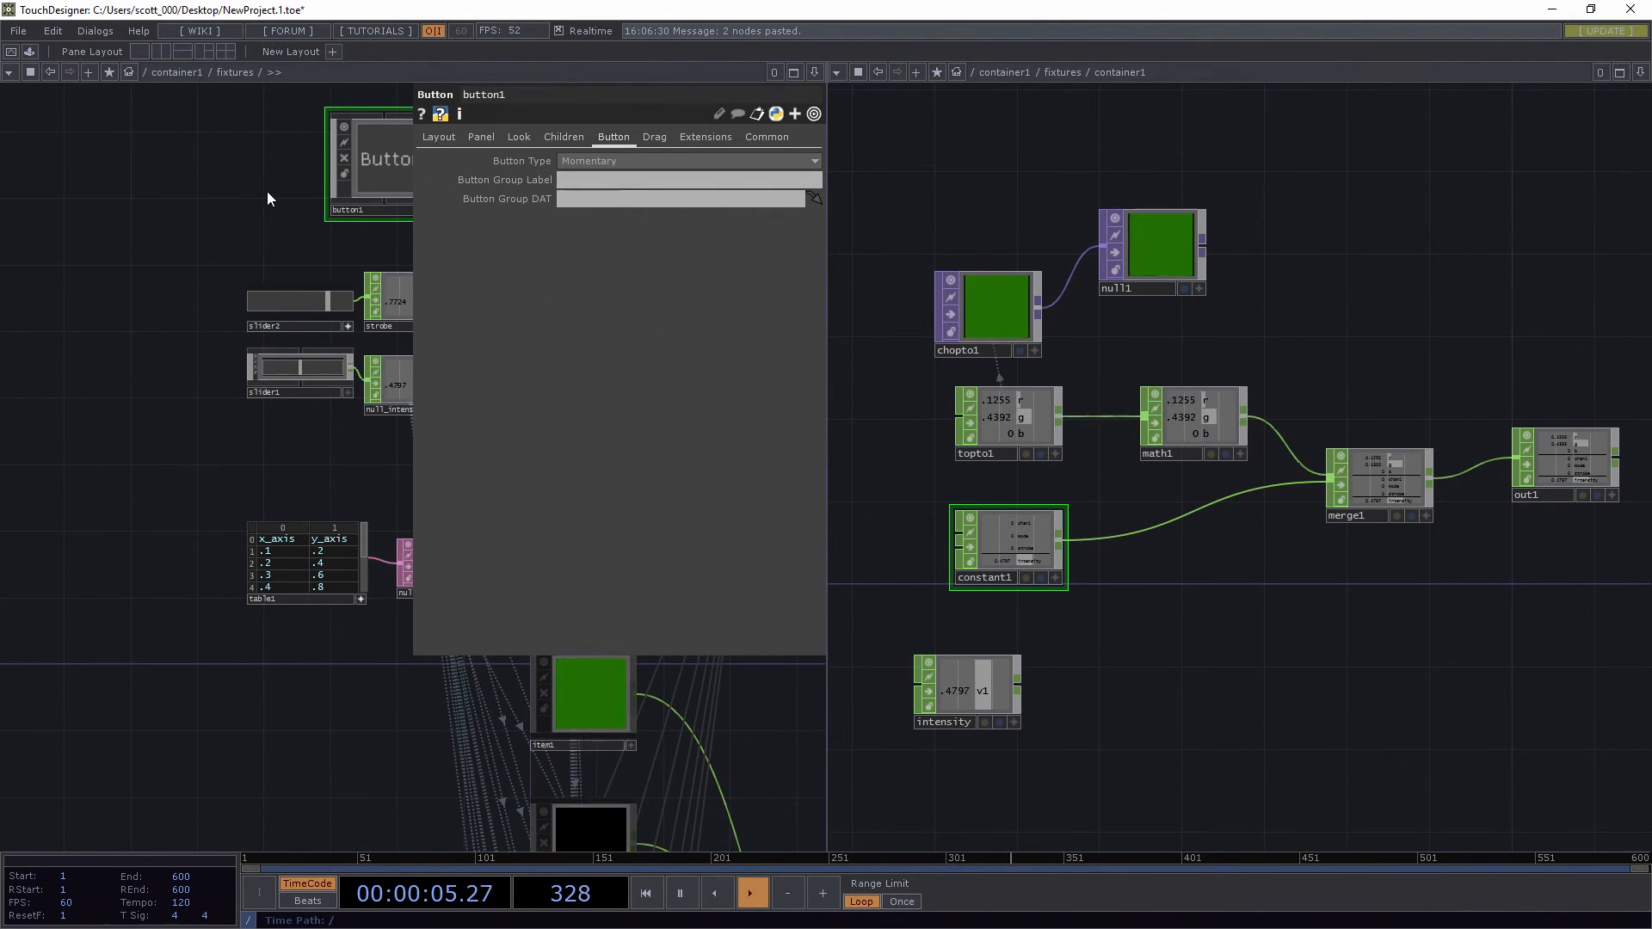
{"action": "left_click", "coordinate": [322, 183]}
Make button1's viewer interactive and test how the button affects math2 and the null after it
{"action": "left_click", "coordinate": [431, 210]}
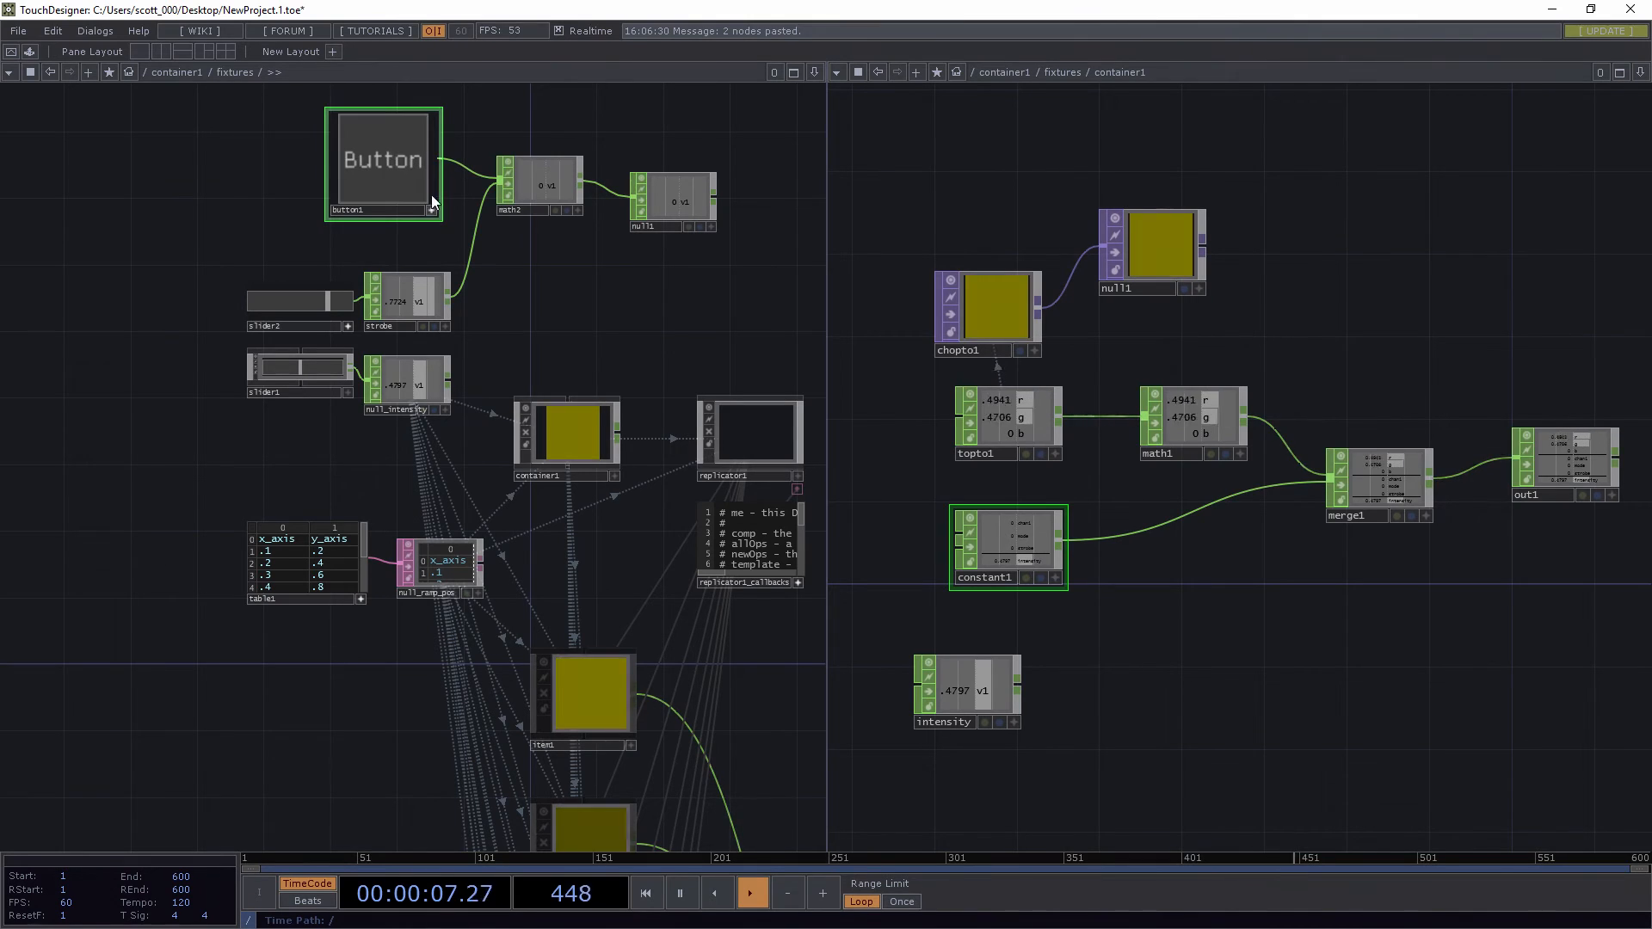
{"action": "left_click", "coordinate": [396, 157]}
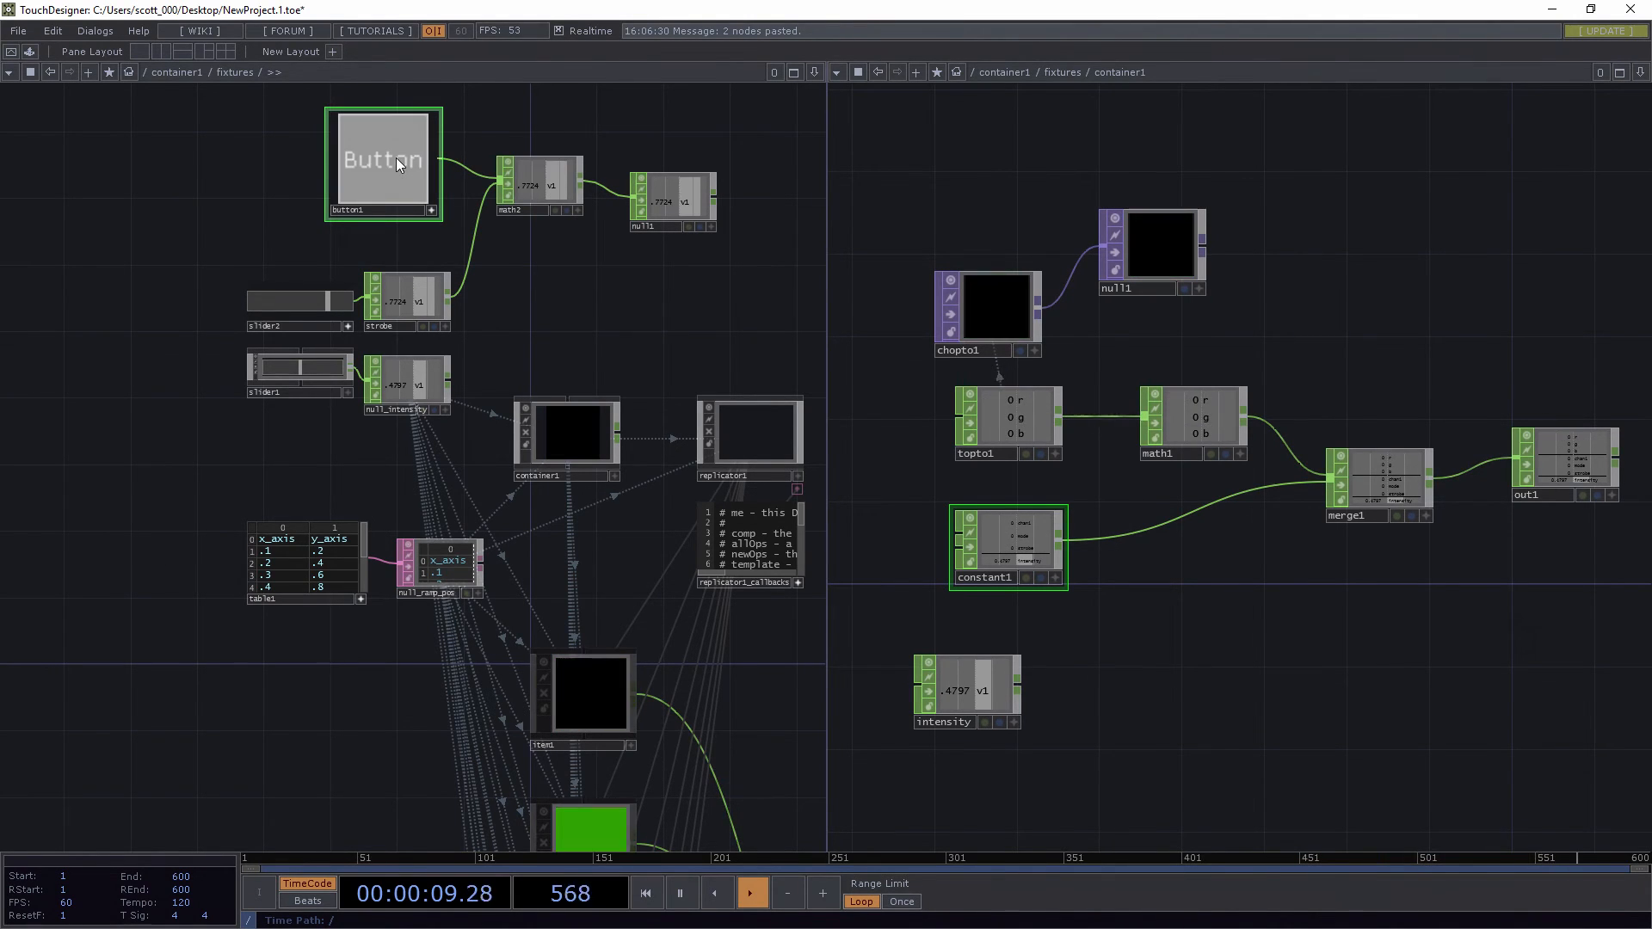
{"action": "left_click", "coordinate": [396, 157]}
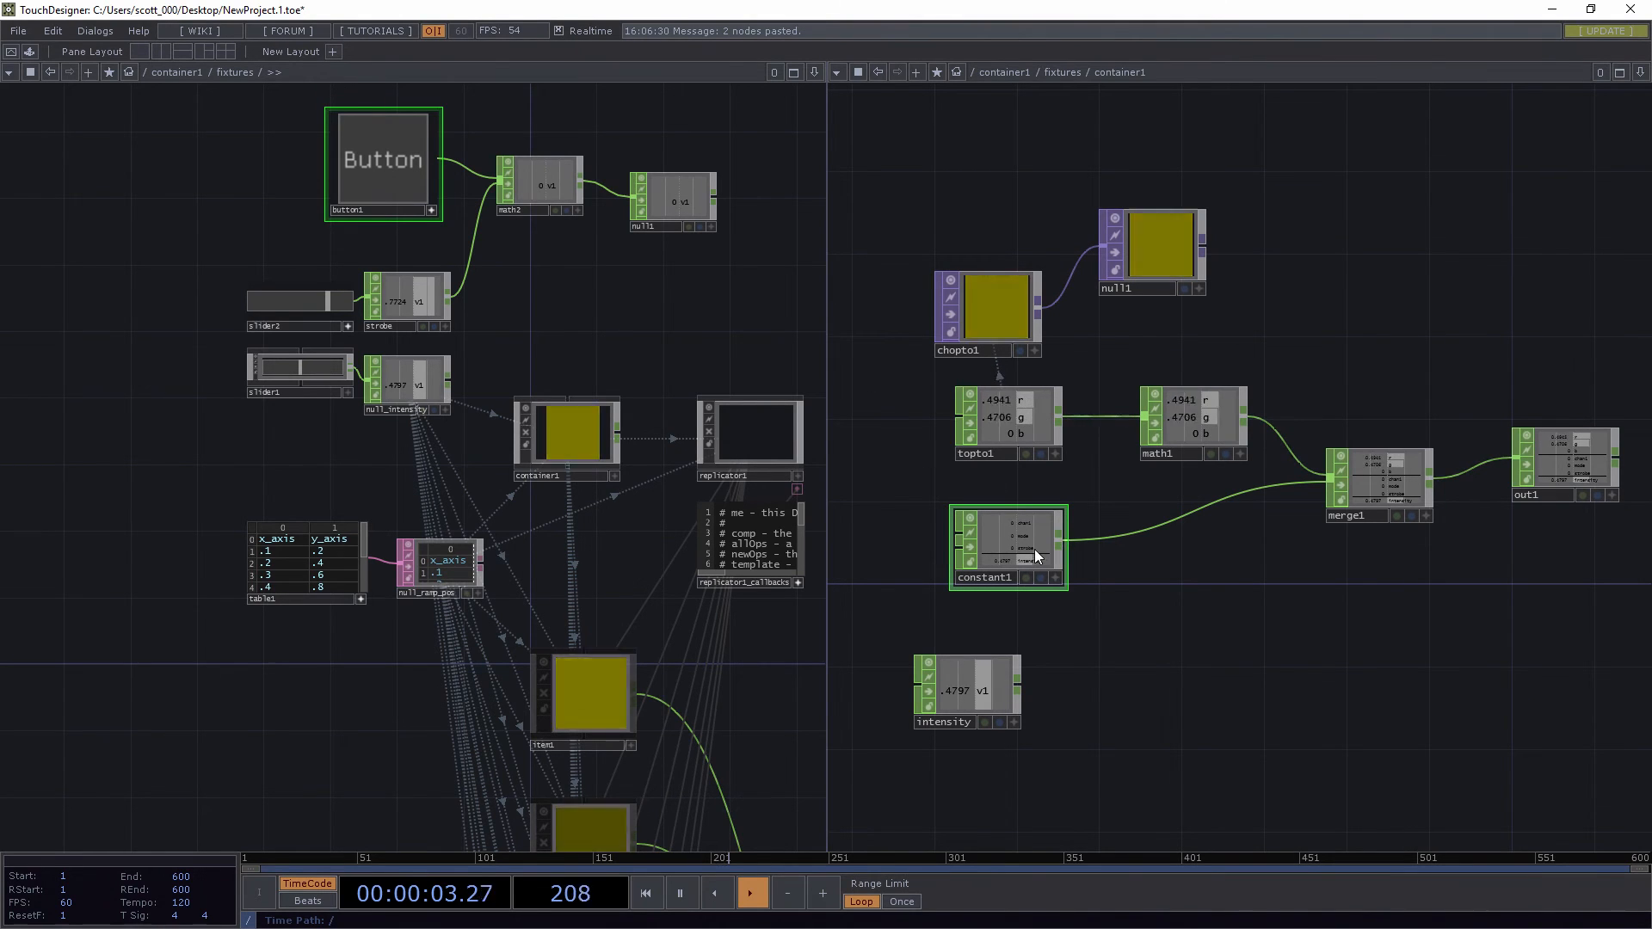
Show constant1's parameters and rename the null after math2 as strobe_null
{"action": "key", "text": "p"}
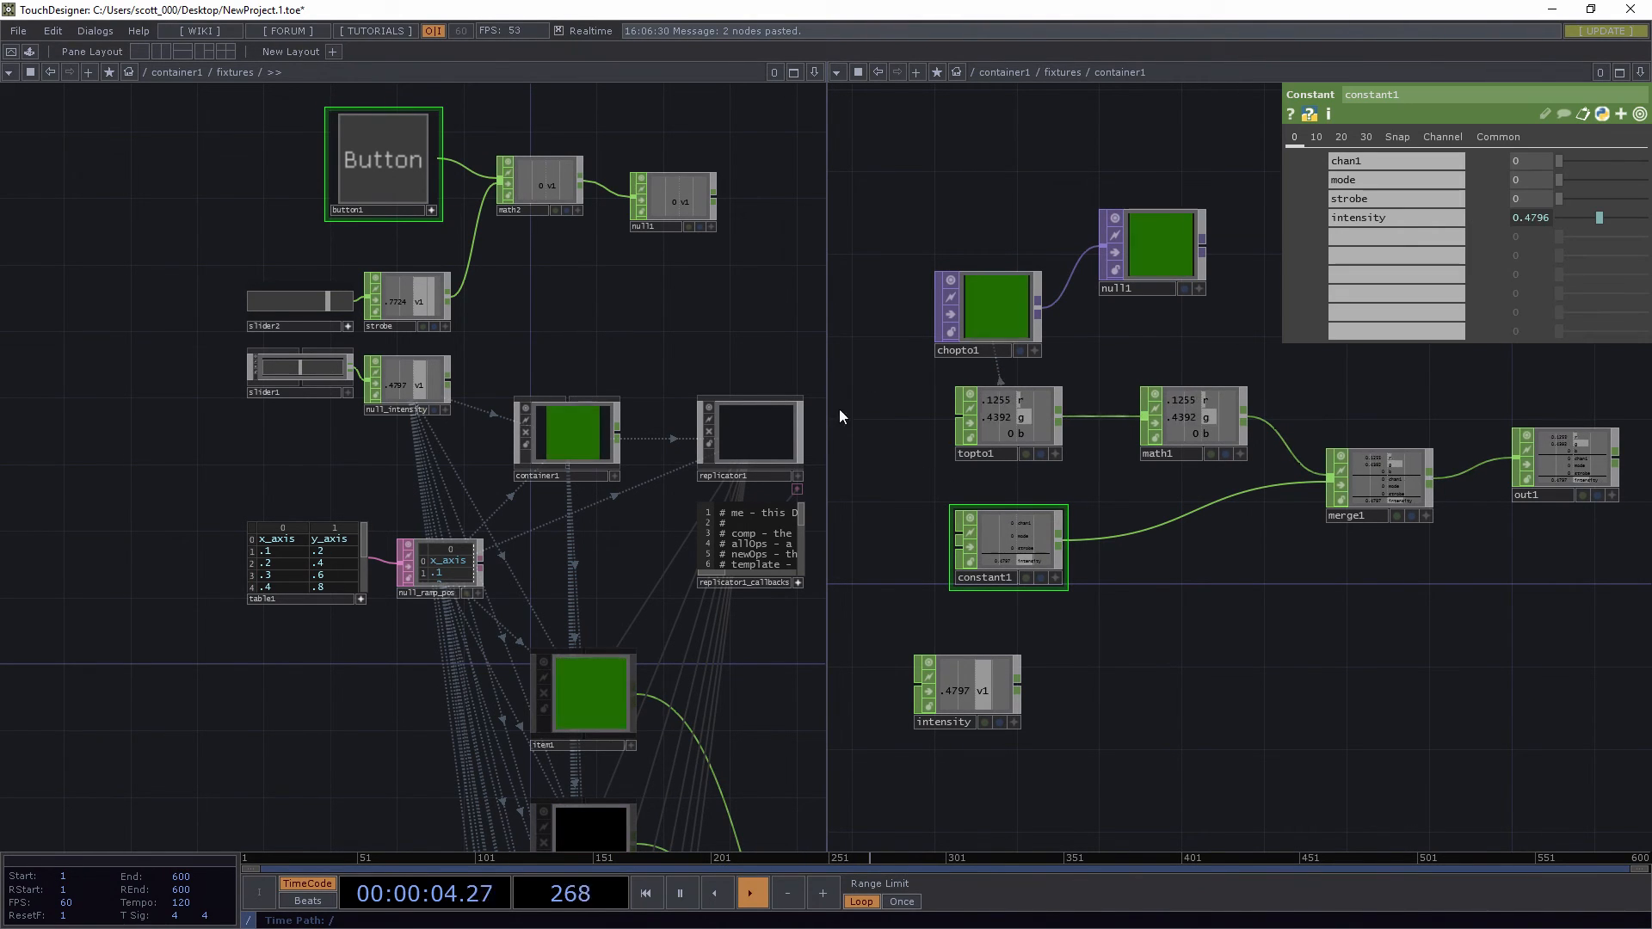
{"action": "left_click", "coordinate": [666, 227]}
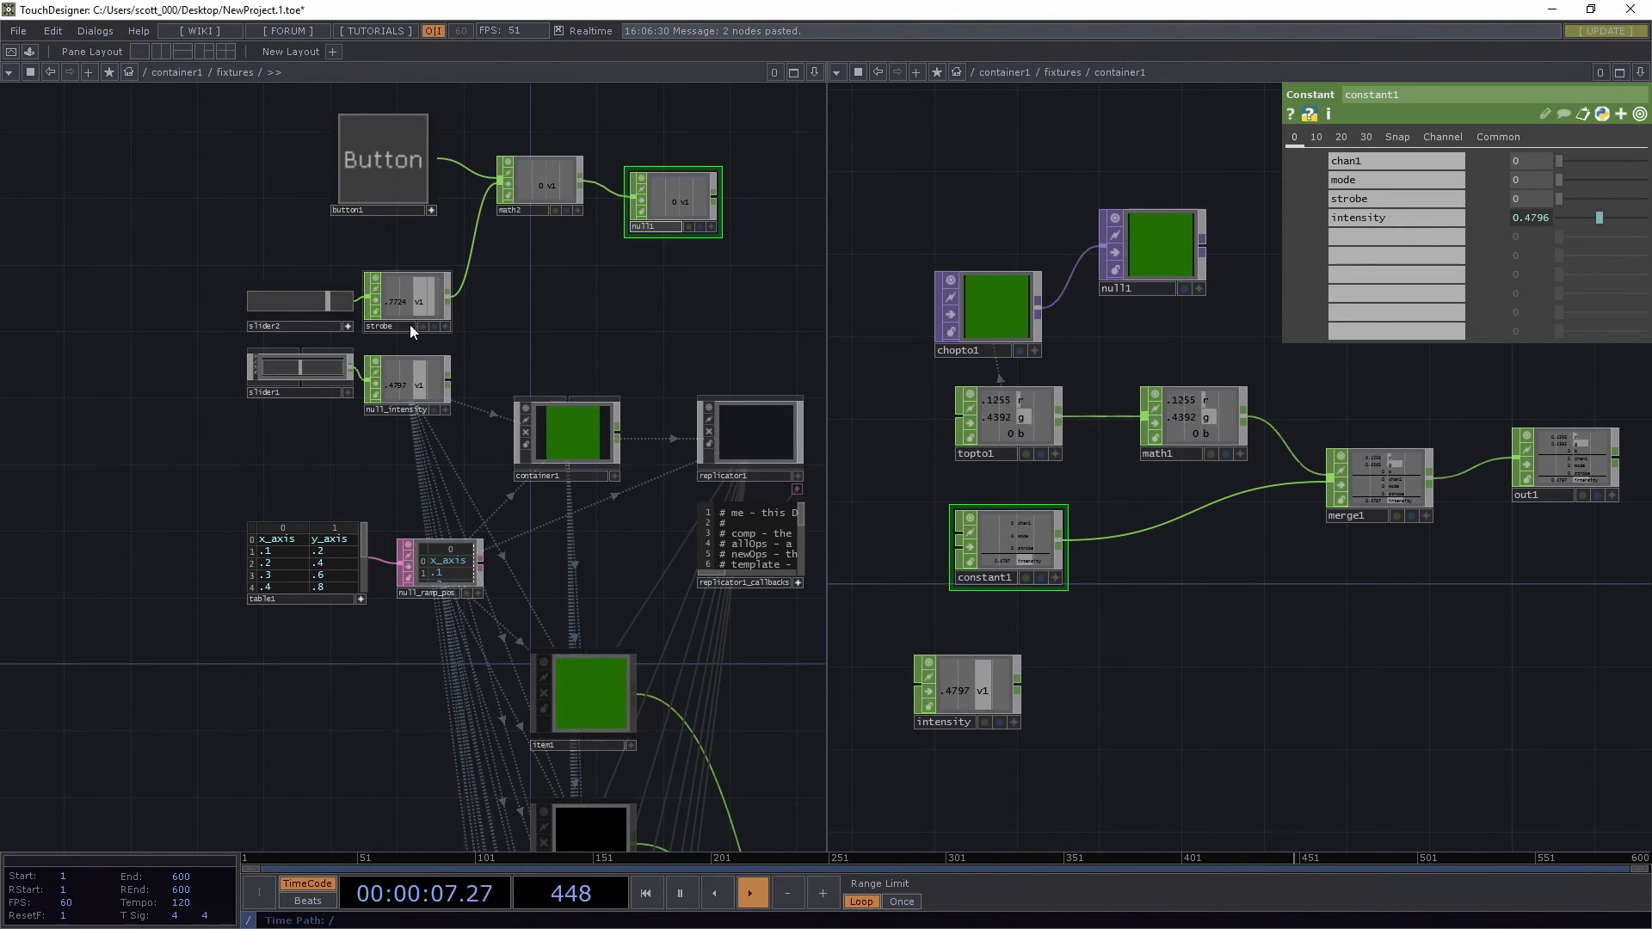
{"action": "type", "text": "str"}
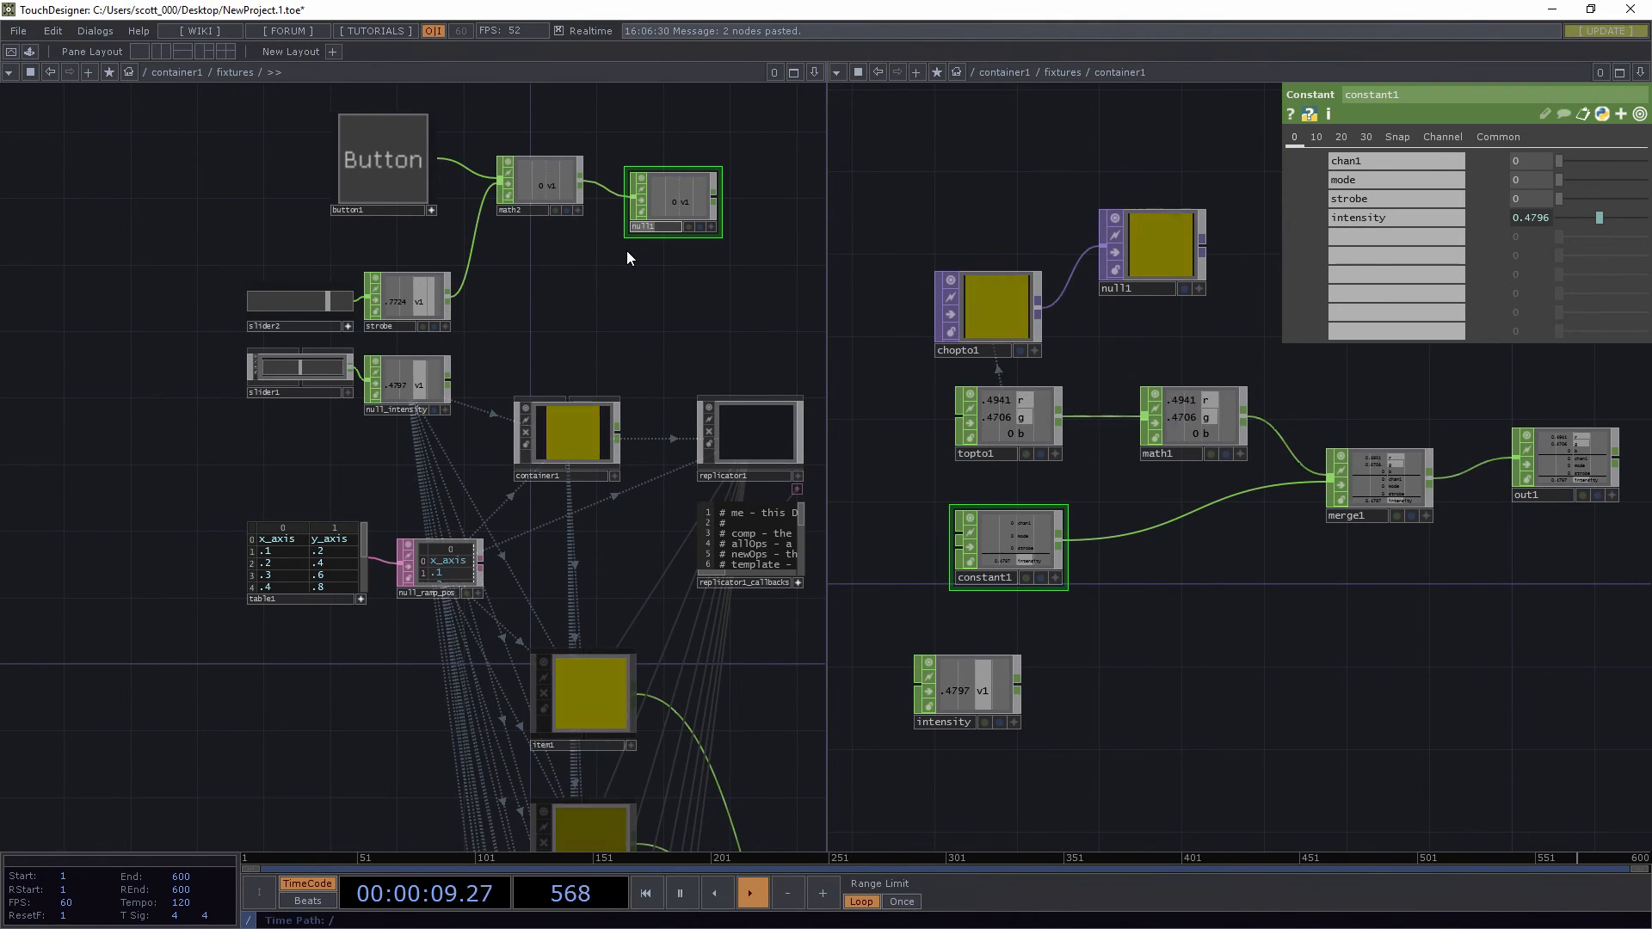
{"action": "type", "text": "obe_null"}
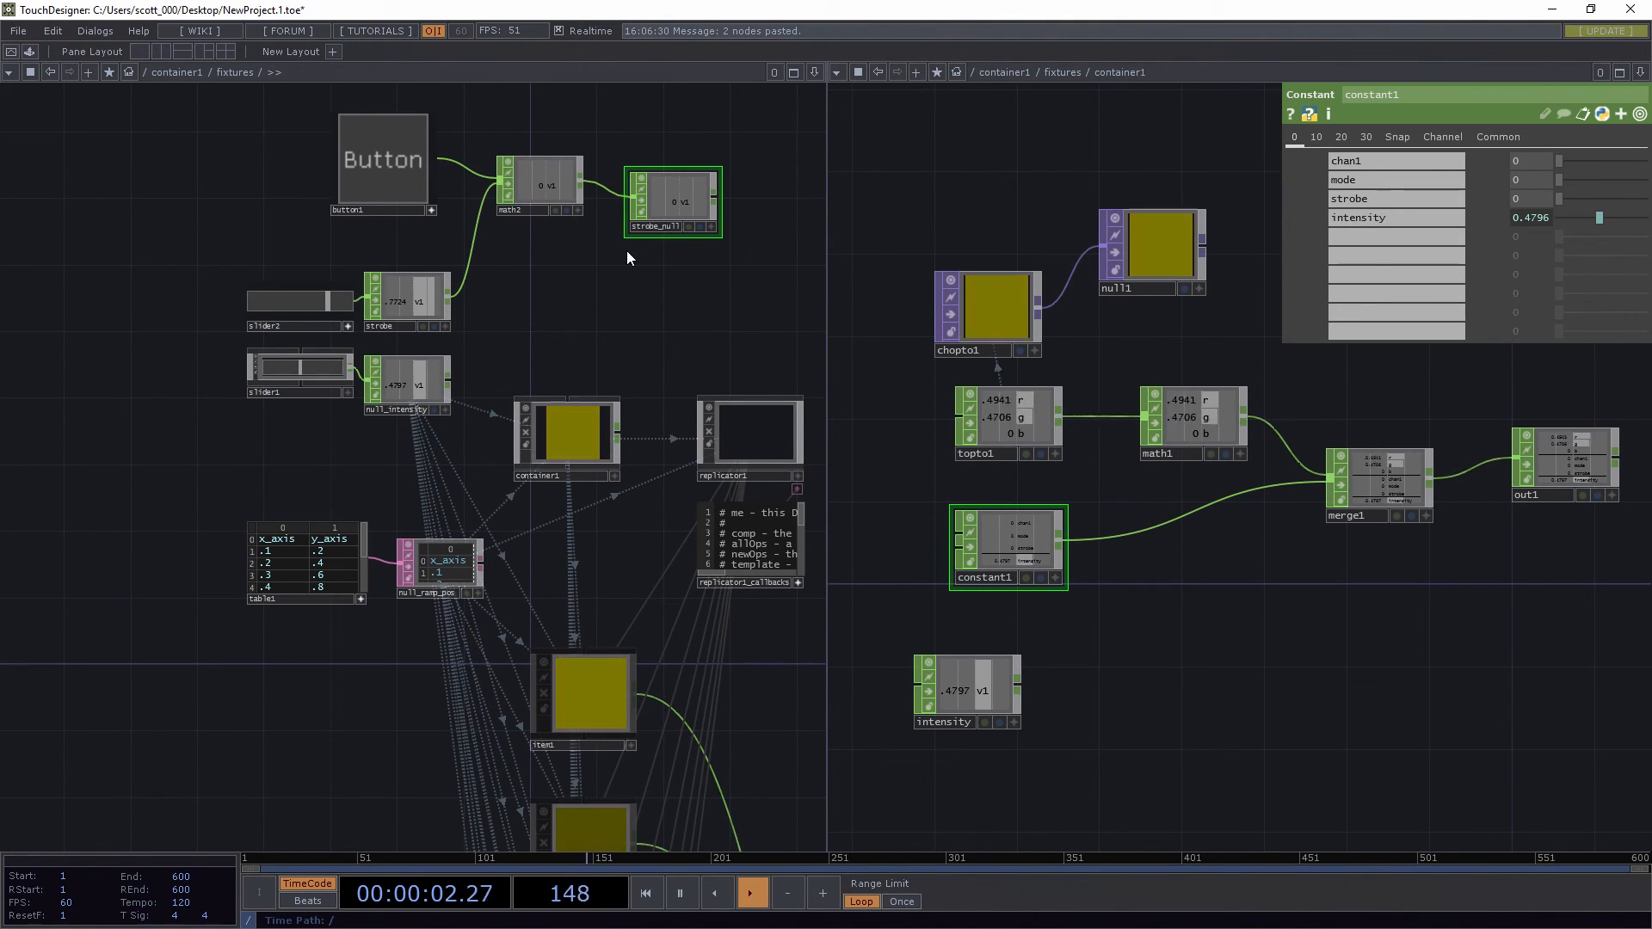
Export the v1 channel of strobe_null to the strobe value of constant1
{"action": "left_click", "coordinate": [711, 228]}
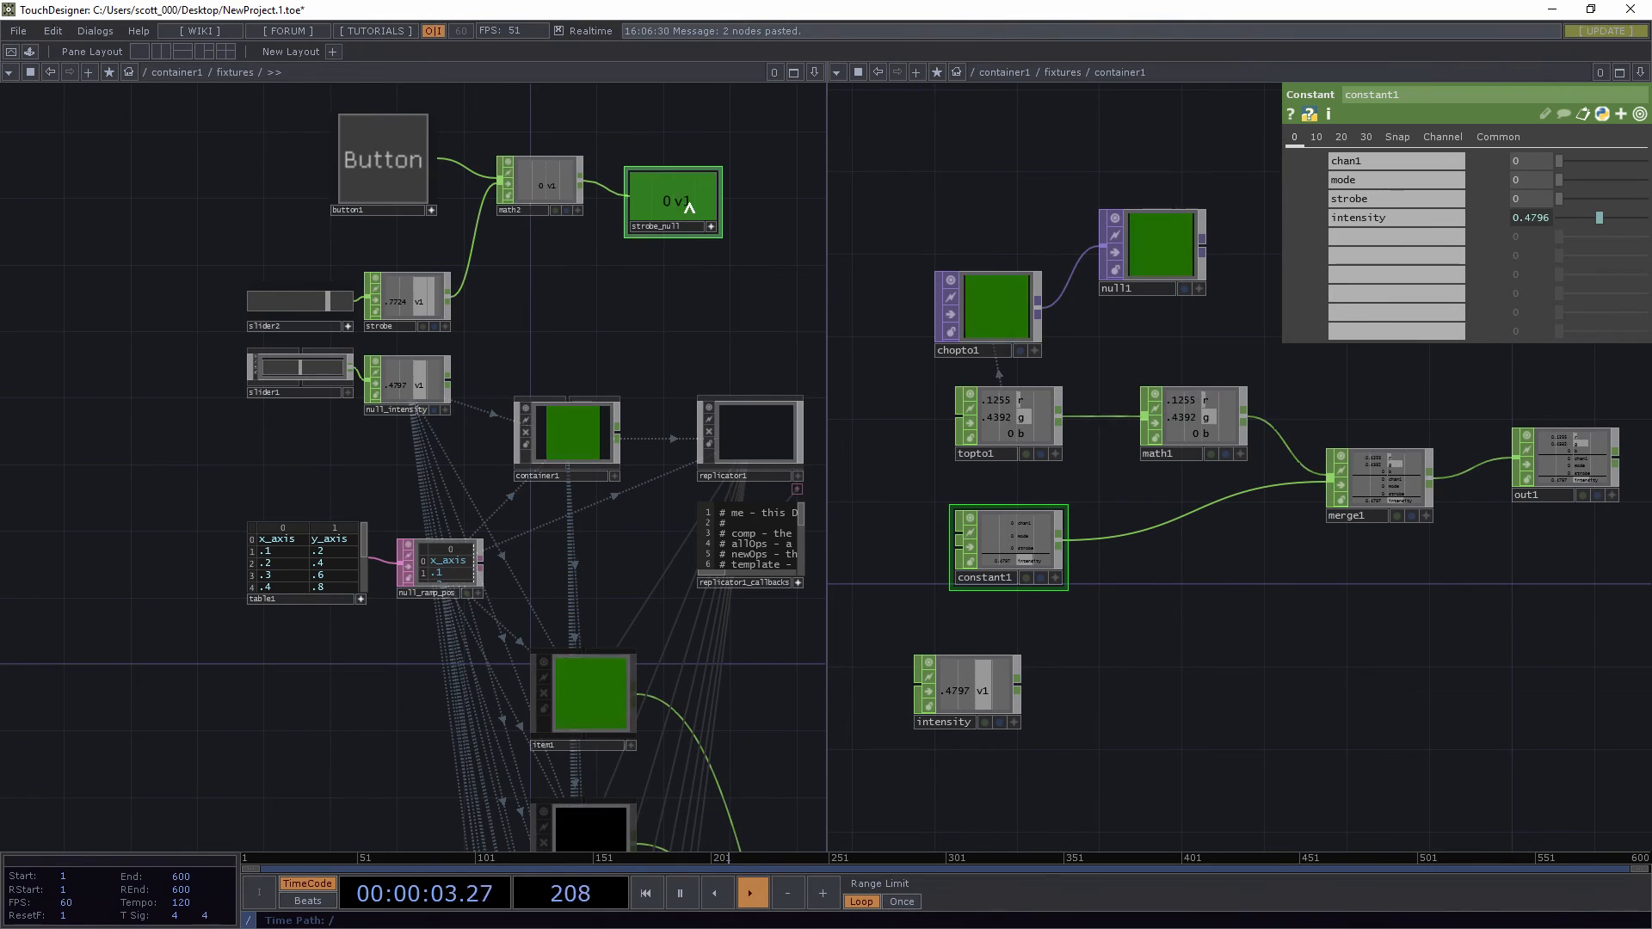
{"action": "left_click_drag", "start_coordinate": [685, 207], "coordinate": [1549, 201]}
{"action": "left_click", "coordinate": [1557, 186]}
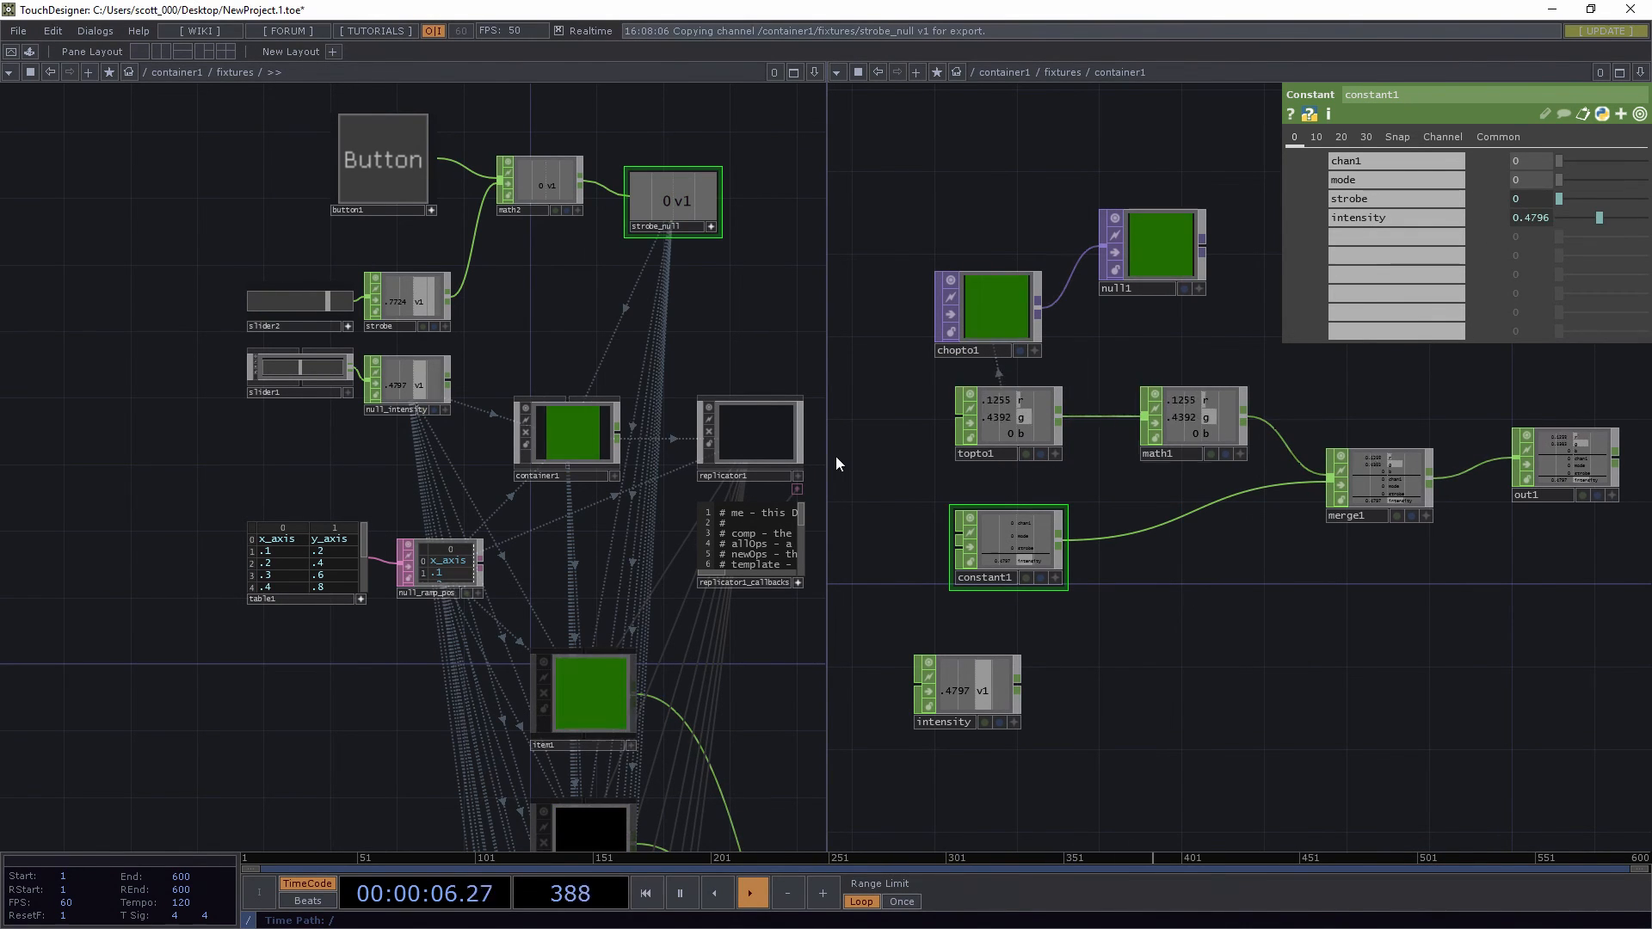
Test button1 repeatedly and check its effect on constant1's strobe channel
{"action": "left_click", "coordinate": [377, 165]}
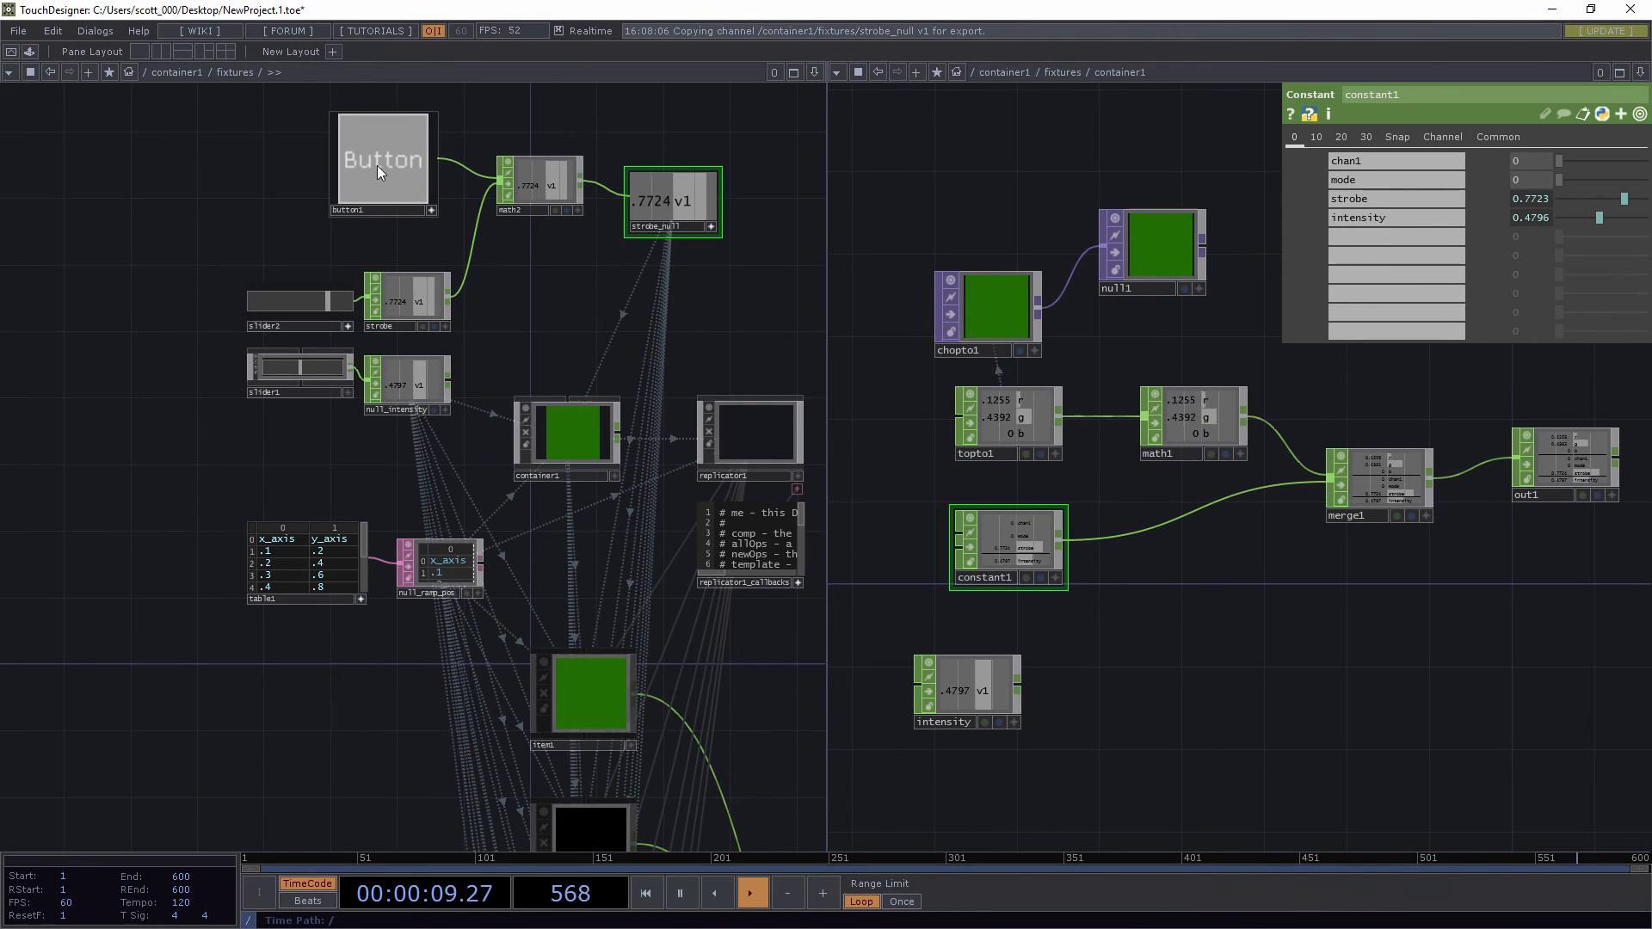
{"action": "left_click", "coordinate": [377, 165]}
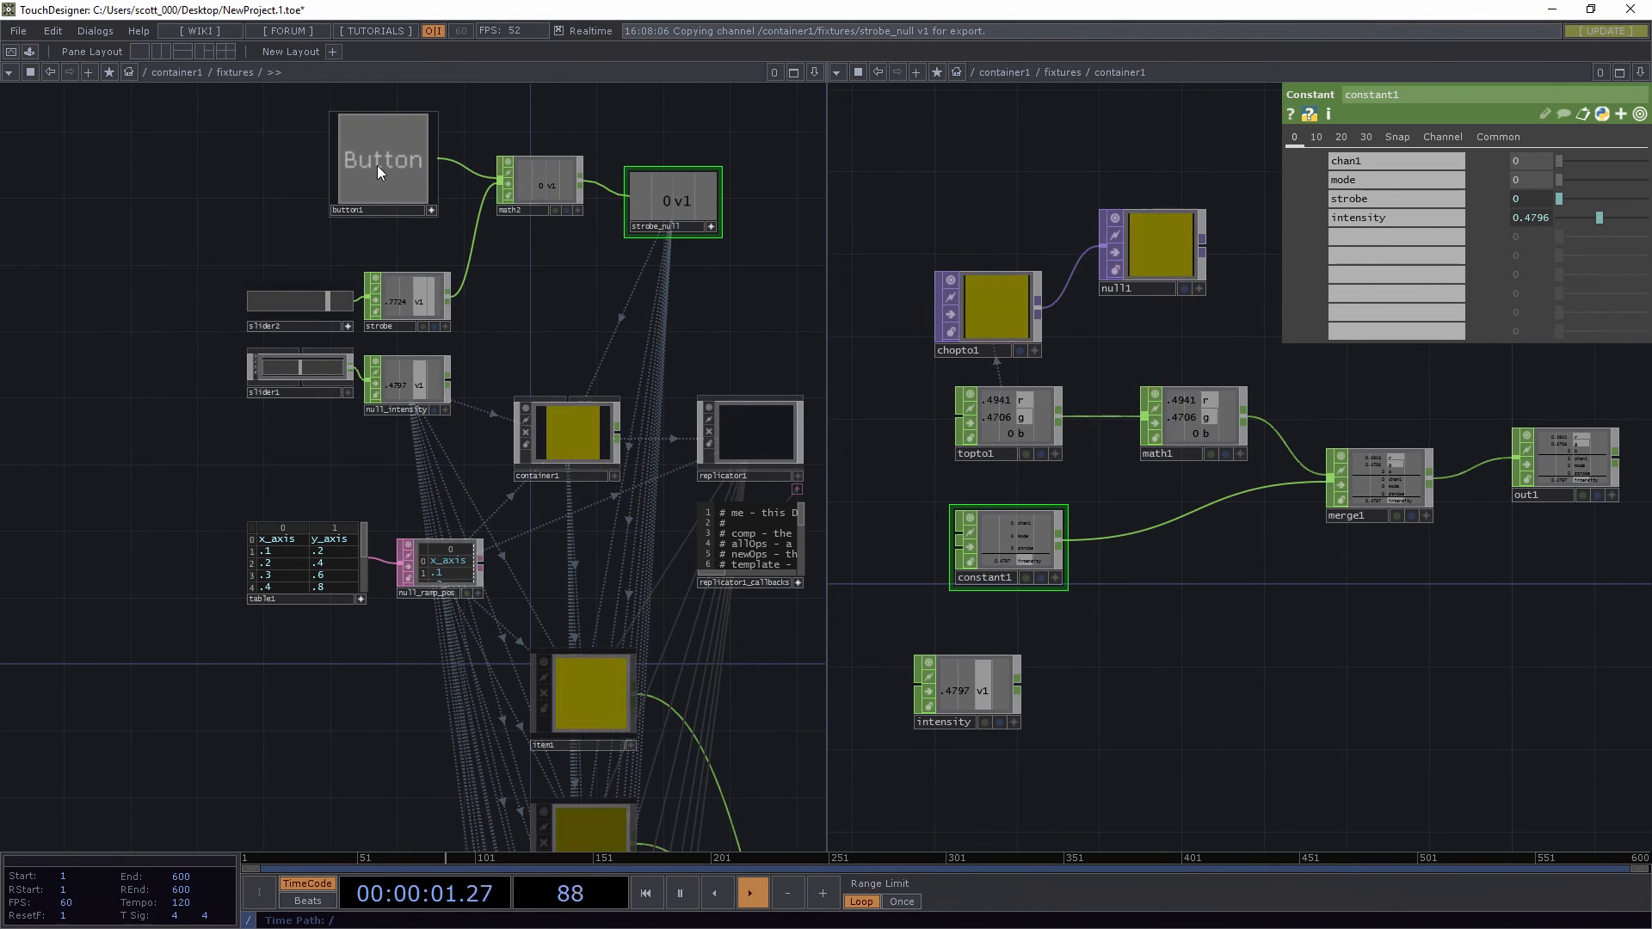
{"action": "left_click", "coordinate": [377, 165]}
{"action": "left_click", "coordinate": [377, 165]}
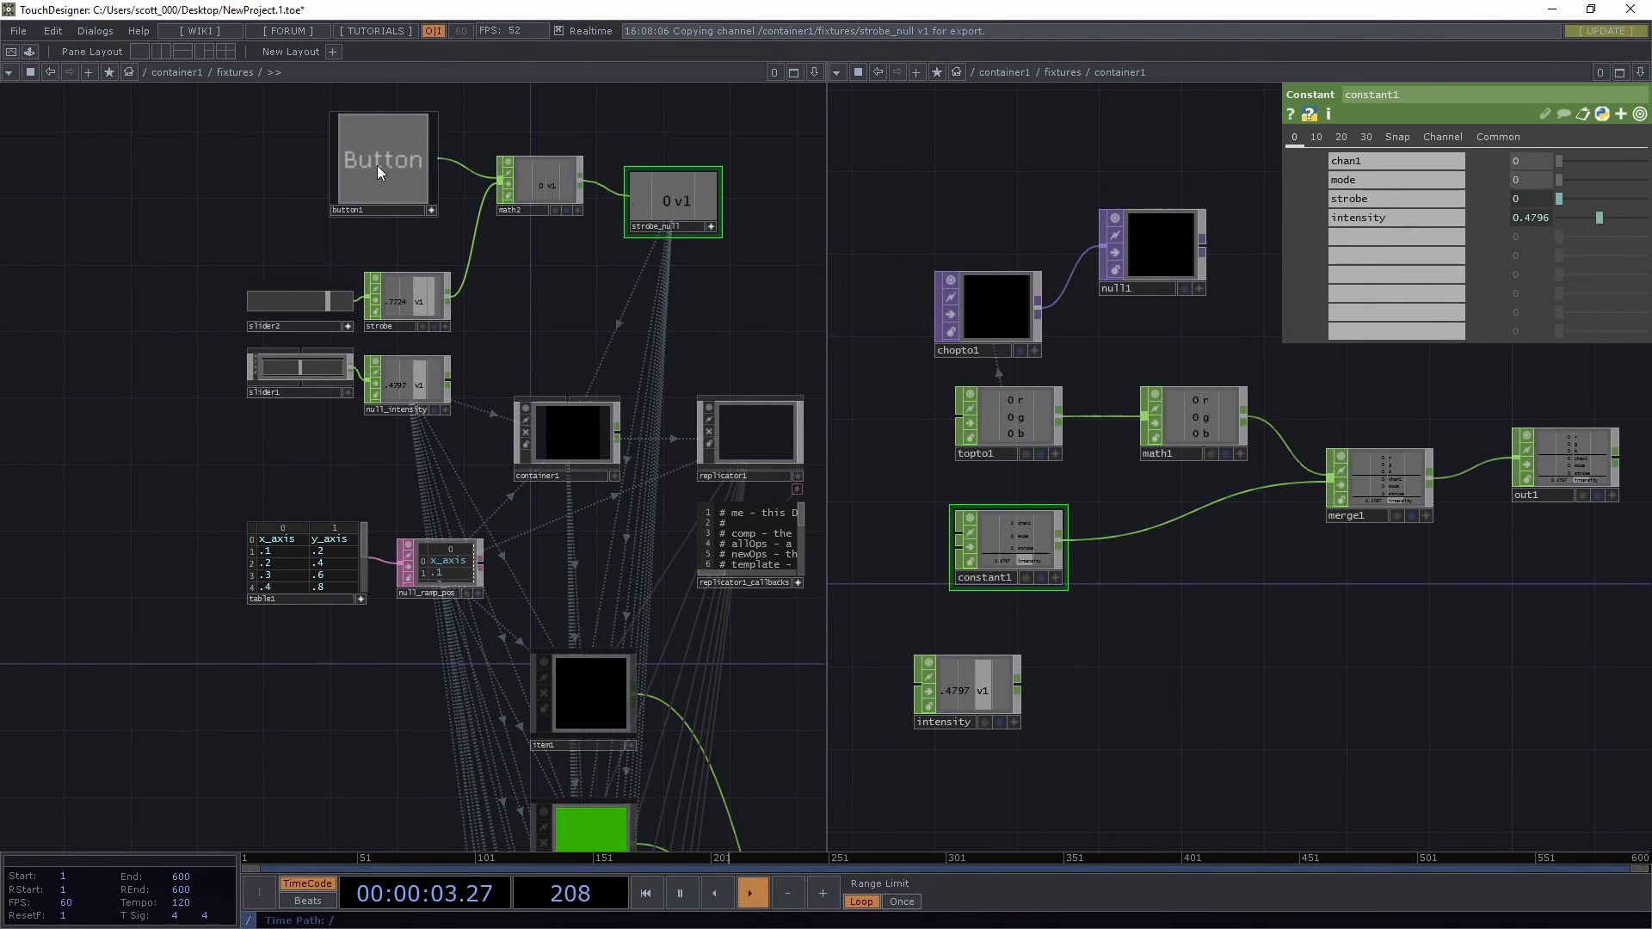